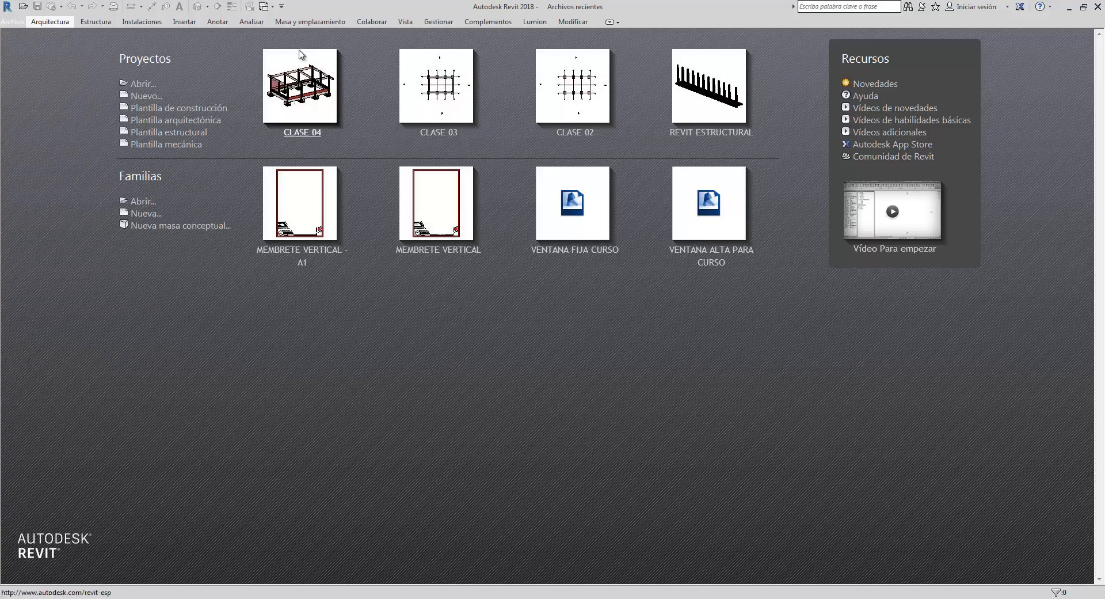
{"action": "left_click", "coordinate": [165, 87]}
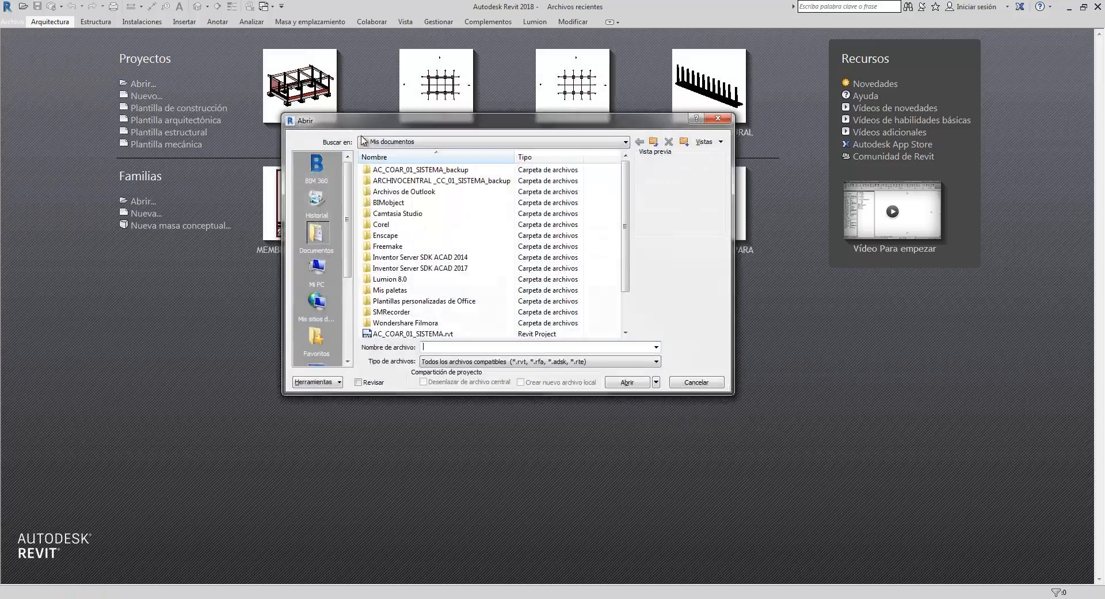
{"action": "left_click", "coordinate": [625, 142]}
{"action": "left_click", "coordinate": [625, 142]}
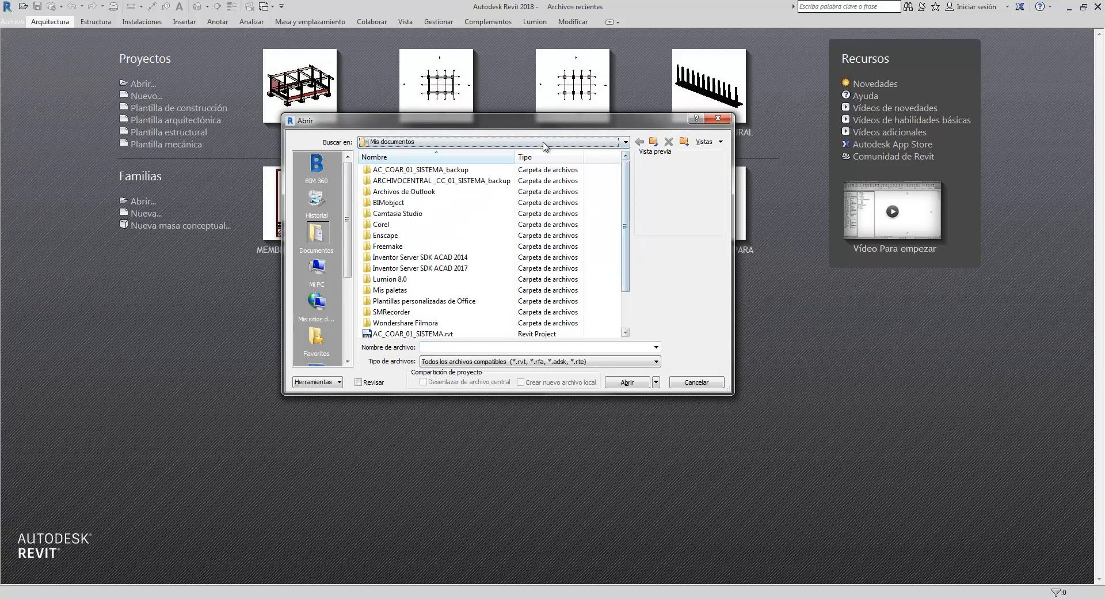
{"action": "left_click", "coordinate": [718, 119]}
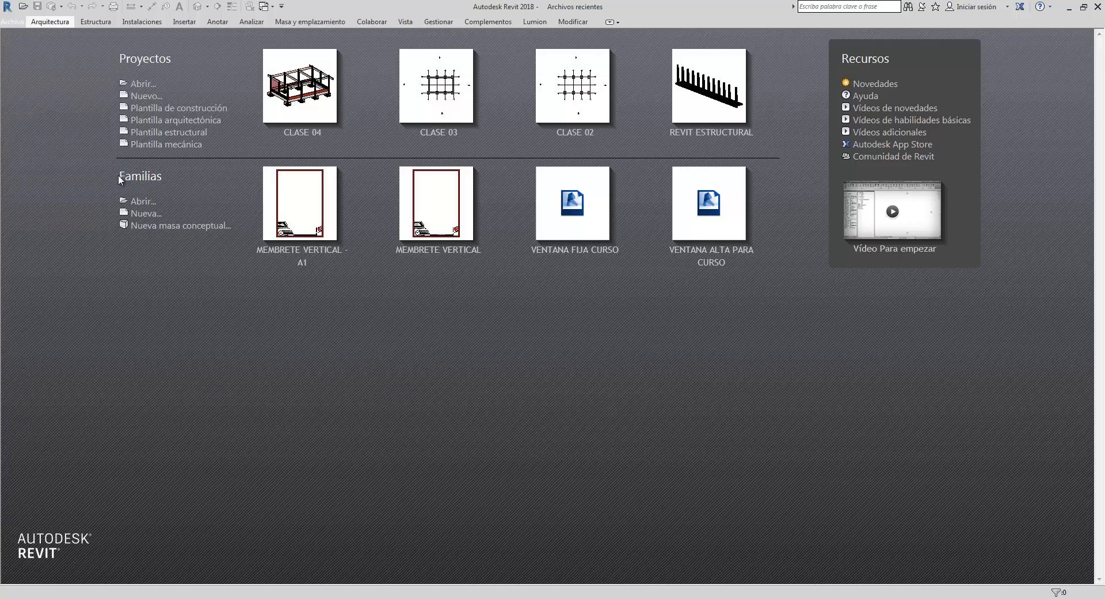
- Create a new project from the architectural template (Plantilla arquitectónica)
{"action": "left_click_drag", "start_coordinate": [119, 174], "coordinate": [163, 177]}
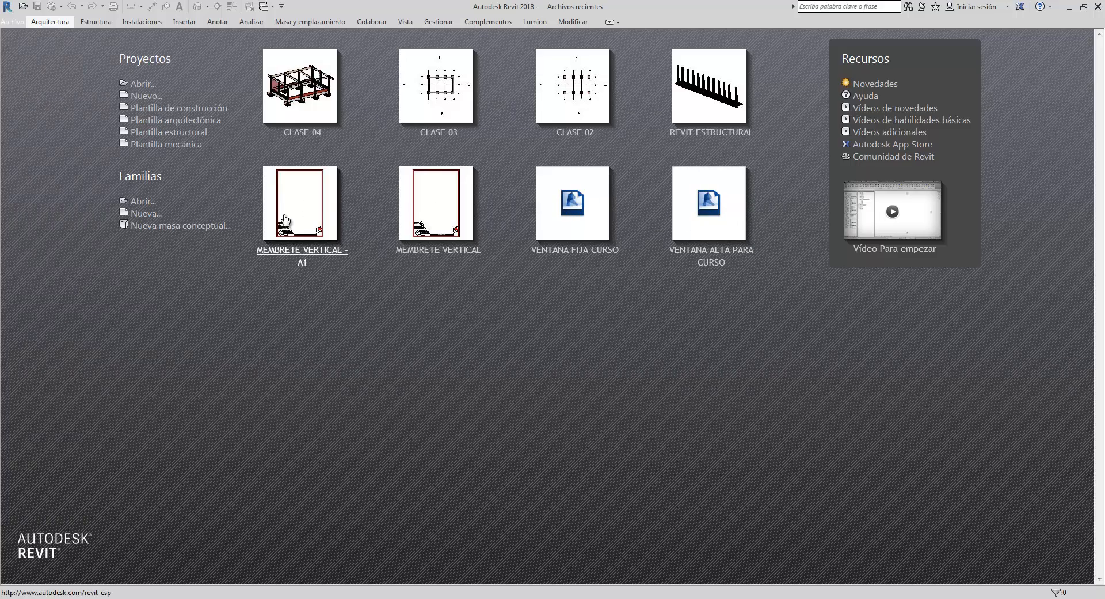
{"action": "left_click", "coordinate": [190, 122]}
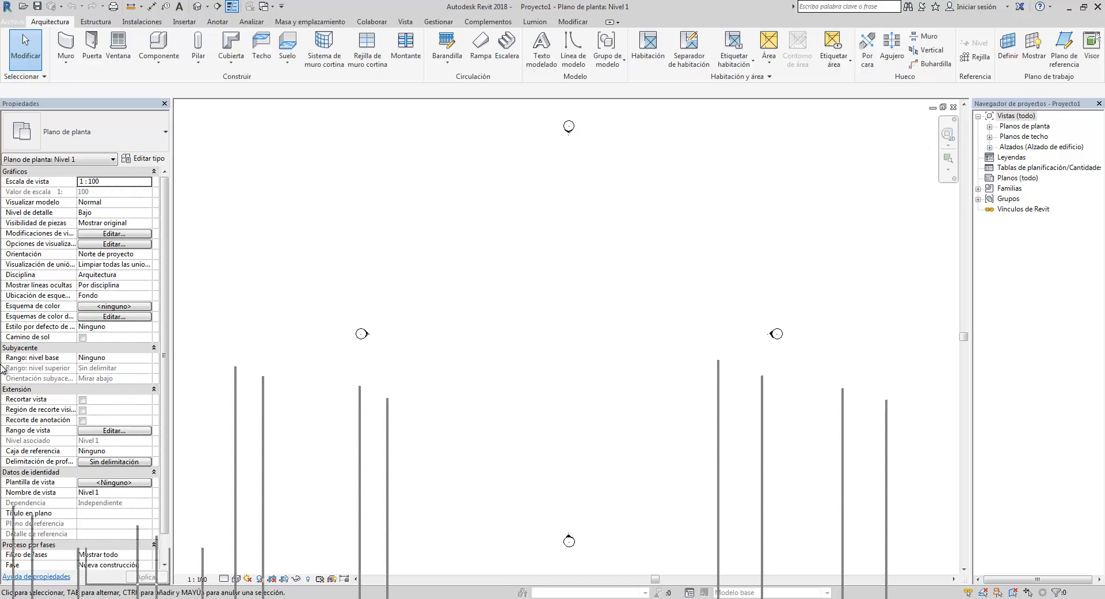
- Undock the Project Browser into a floating window and move it across the drawing area
{"action": "left_click_drag", "start_coordinate": [2, 364], "coordinate": [2, 365]}
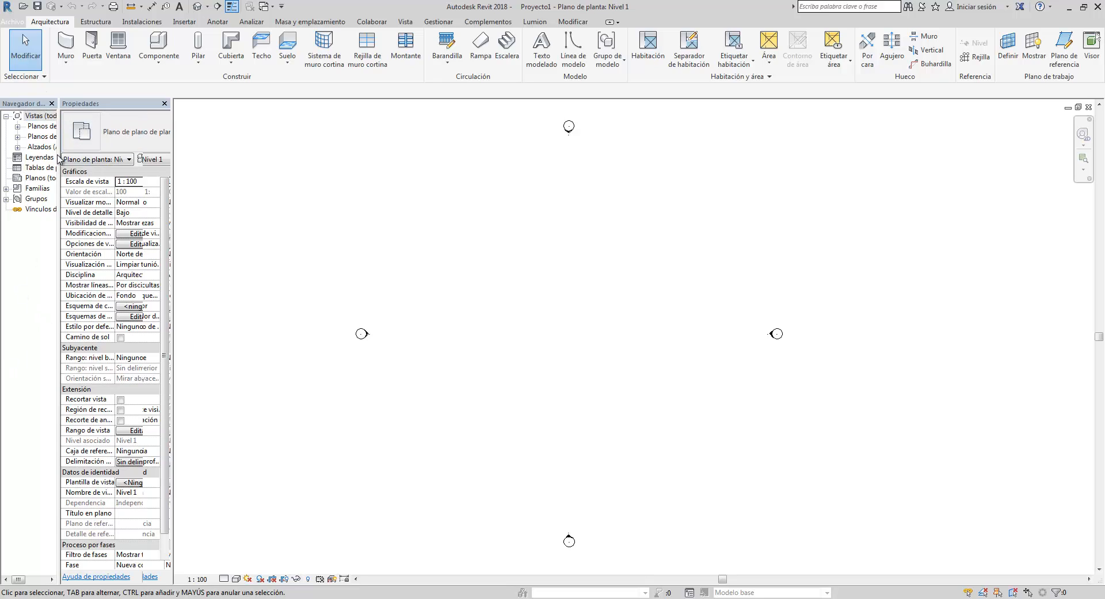
{"action": "left_click_drag", "start_coordinate": [122, 308], "coordinate": [96, 330]}
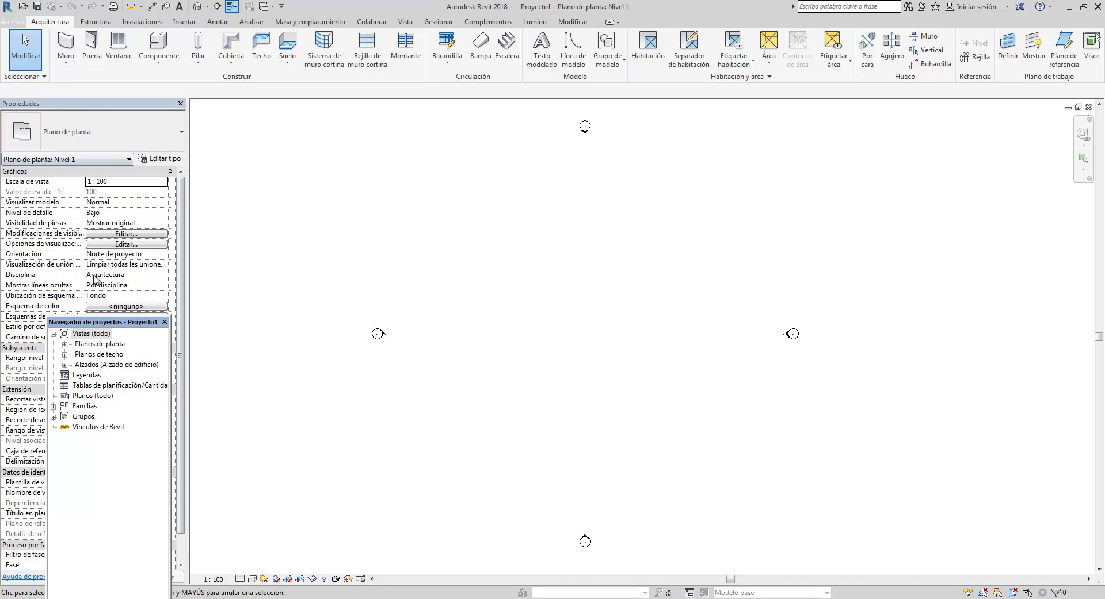
{"action": "left_click_drag", "start_coordinate": [103, 325], "coordinate": [5, 327]}
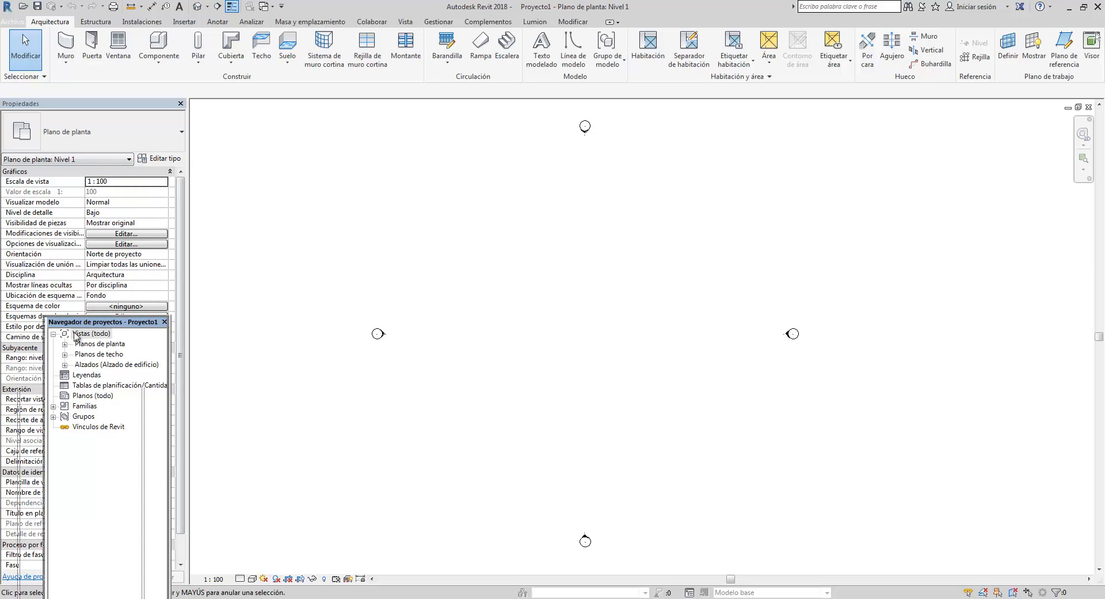
{"action": "left_click_drag", "start_coordinate": [76, 336], "coordinate": [715, 196]}
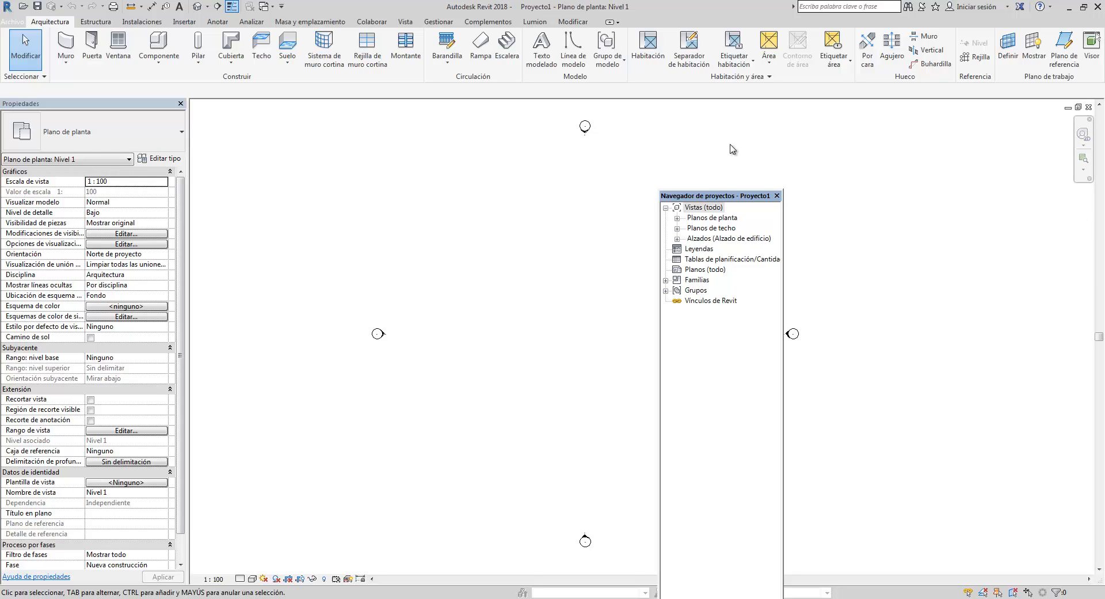
- Dock the Project Browser back on the right side and widen its panel
{"action": "mouse_move", "coordinate": [726, 198]}
{"action": "left_mouse_down"}
{"action": "mouse_move", "coordinate": [785, 200]}
{"action": "mouse_move", "coordinate": [883, 232]}
{"action": "mouse_move", "coordinate": [1013, 341]}
{"action": "mouse_move", "coordinate": [1102, 345]}
{"action": "left_mouse_up"}
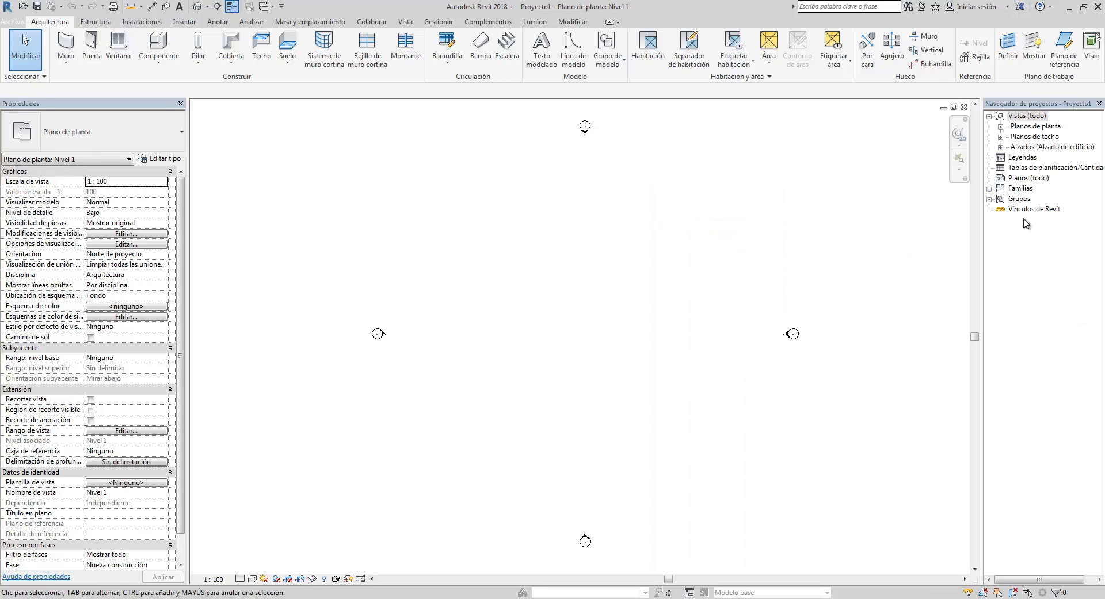
{"action": "left_click_drag", "start_coordinate": [982, 213], "coordinate": [947, 235]}
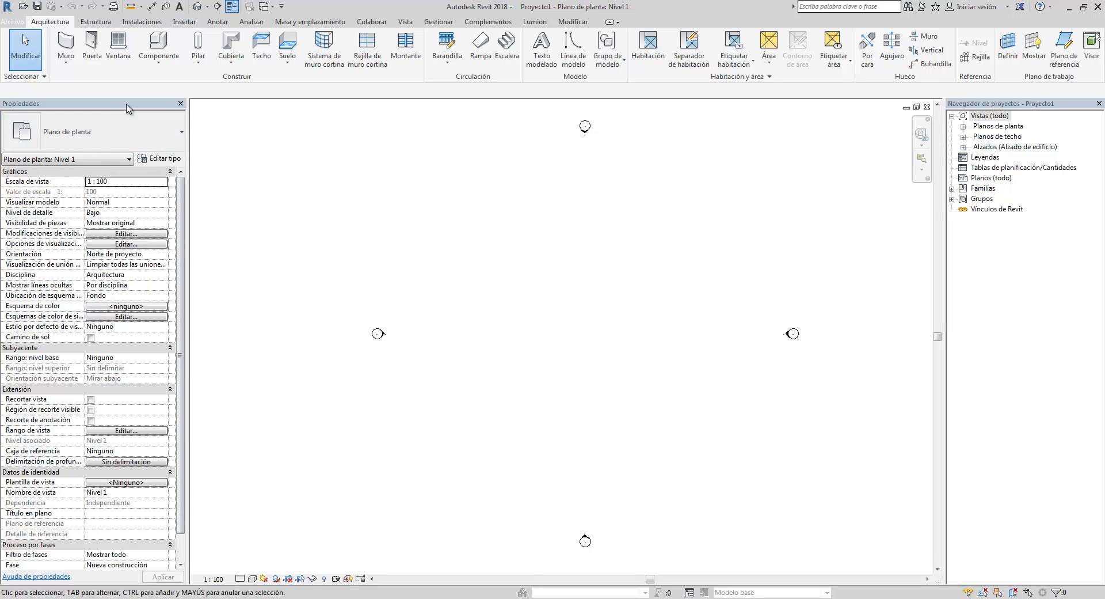
- Draw a vertical Generic - 200 mm wall about 16900 mm long in the Nivel 1 plan
{"action": "left_click", "coordinate": [70, 43]}
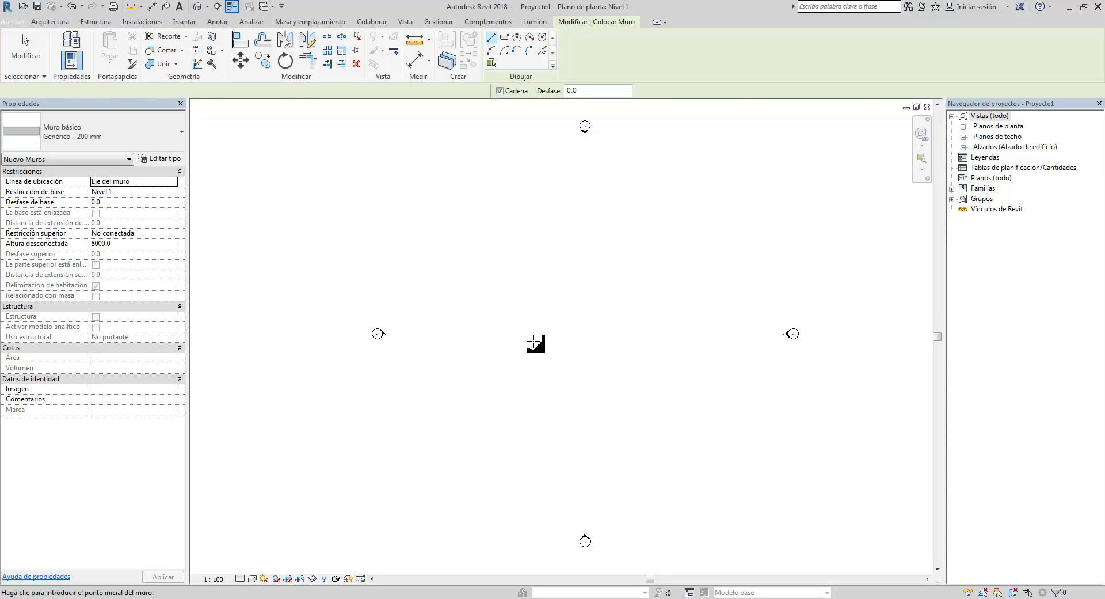
{"action": "left_click", "coordinate": [576, 227]}
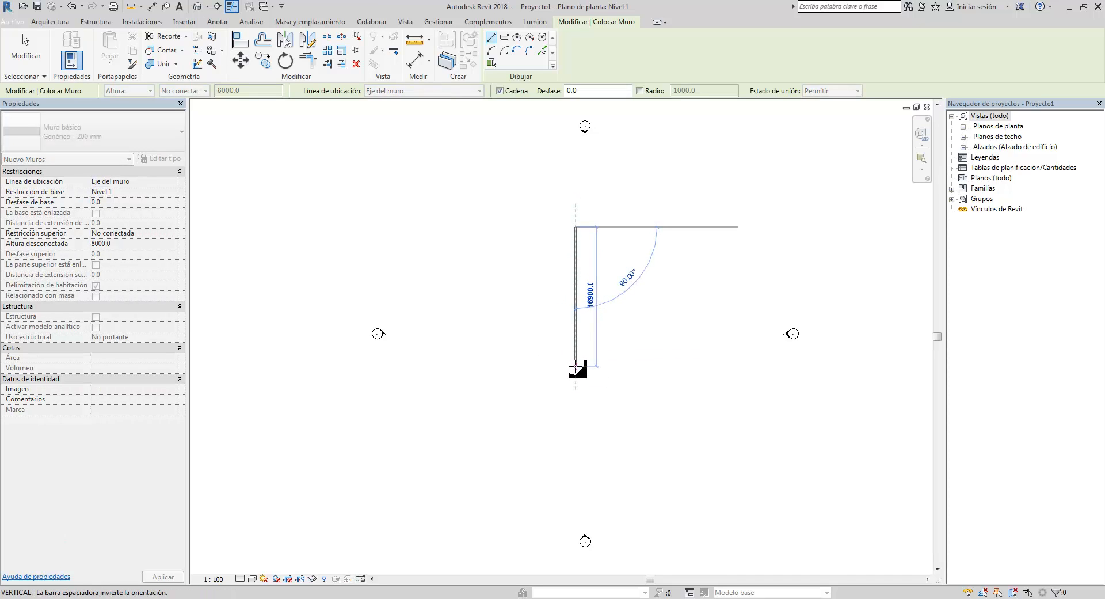
{"action": "left_click", "coordinate": [603, 318]}
{"action": "key", "text": "Escape"}
{"action": "key", "text": "Escape"}
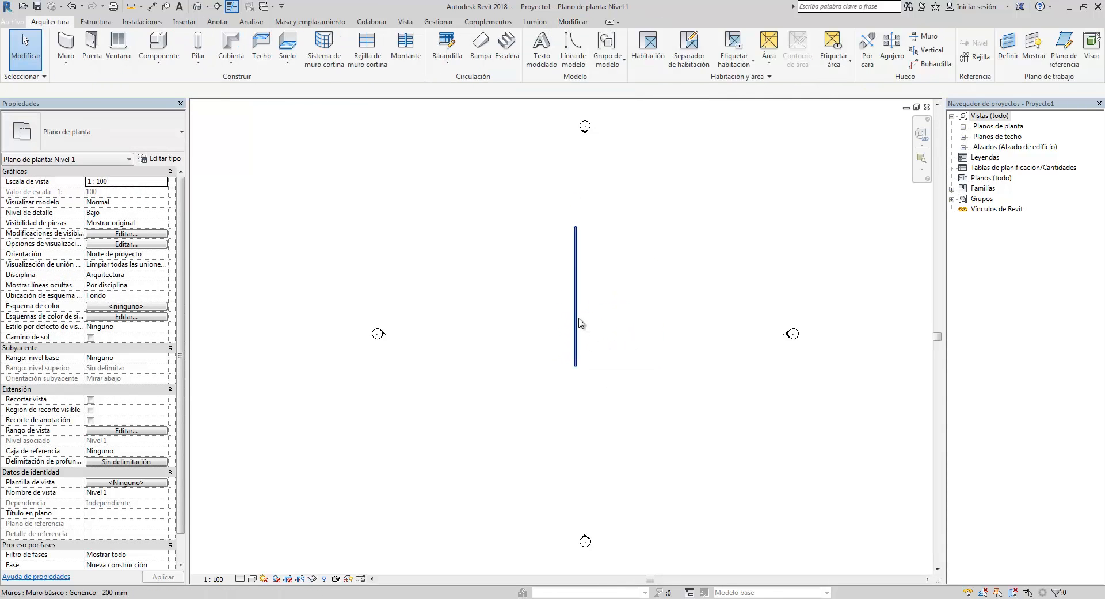
- Select the wall to inspect its properties, then clear the selection
{"action": "left_click", "coordinate": [576, 321]}
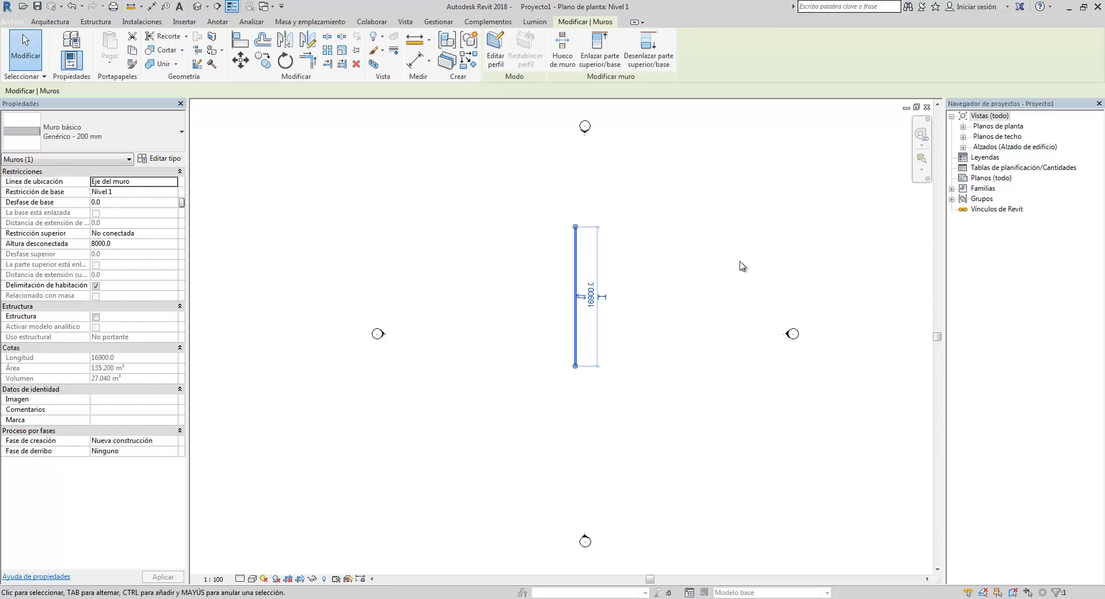
{"action": "left_click", "coordinate": [723, 266]}
- Expand the floor plans and elevations branches in the Project Browser and select the Nivel 2 plan
{"action": "left_click", "coordinate": [966, 133]}
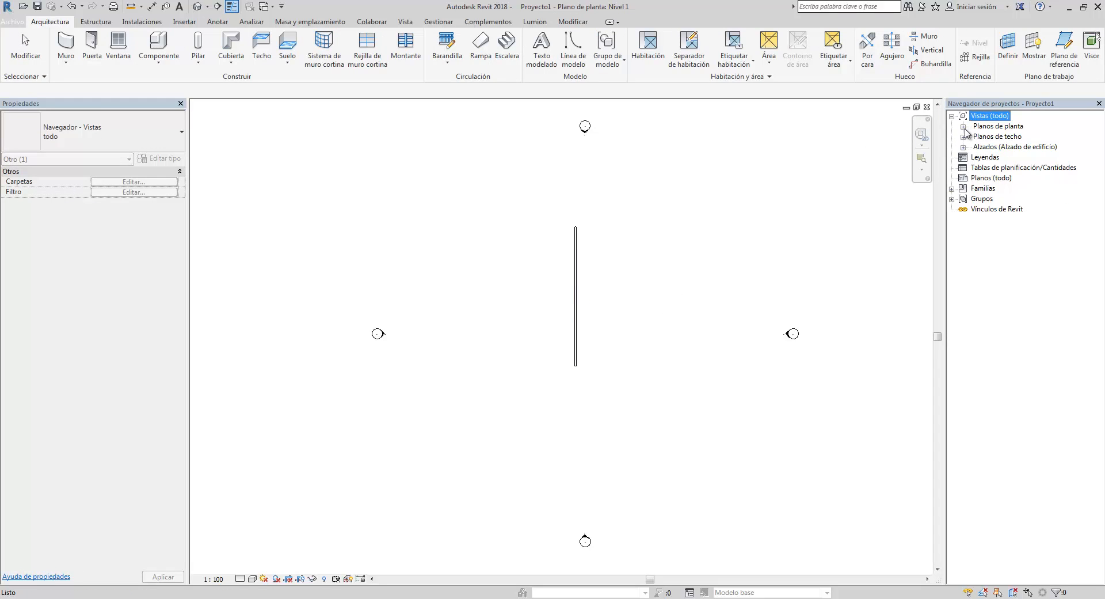
{"action": "left_click", "coordinate": [964, 127]}
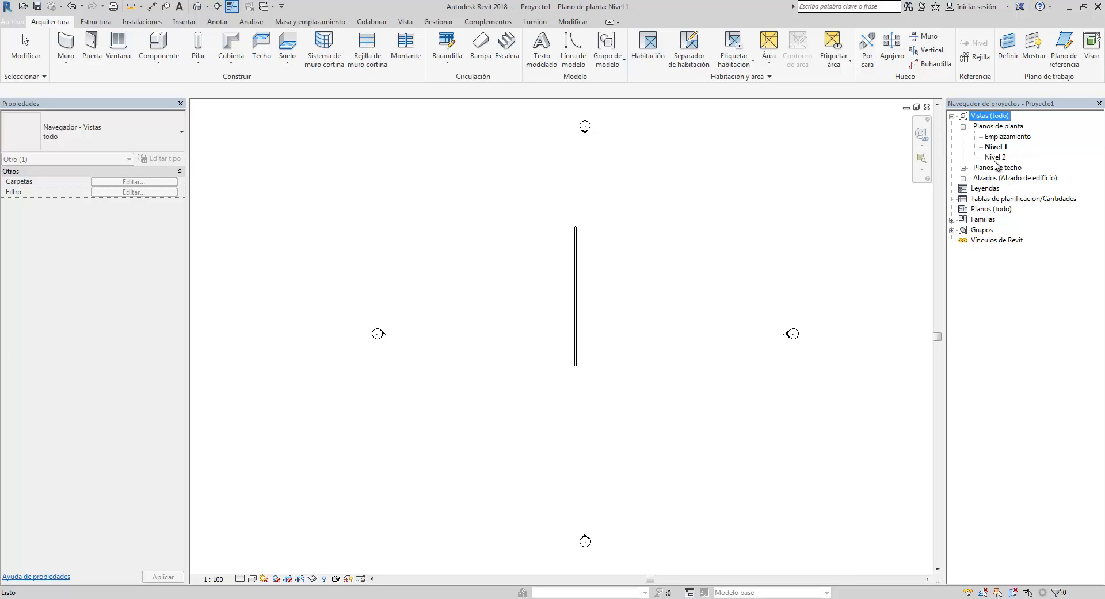
{"action": "left_click", "coordinate": [996, 158]}
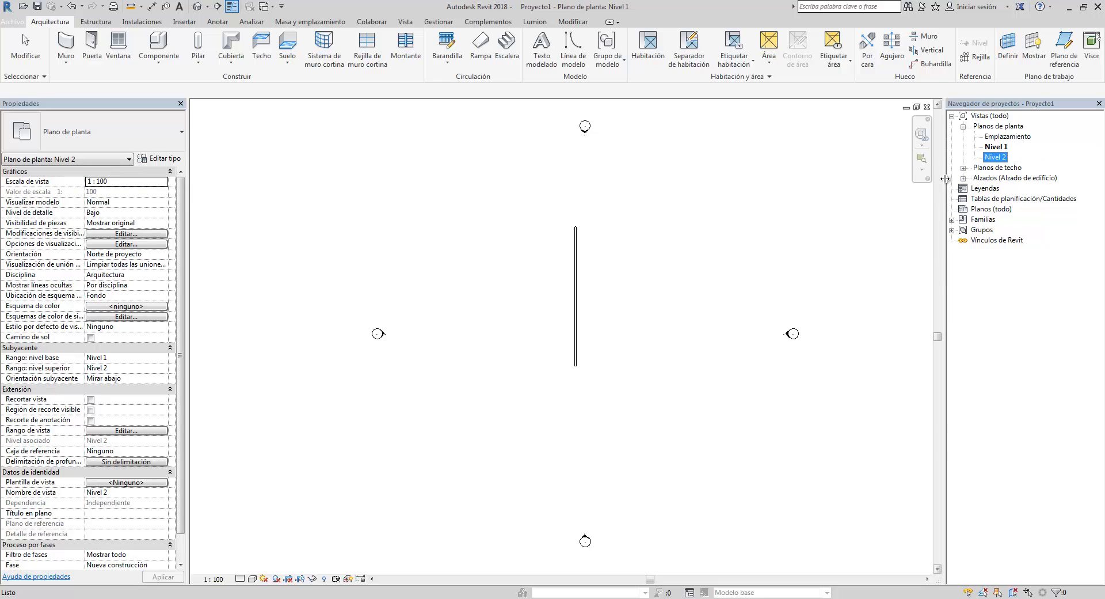
{"action": "left_click", "coordinate": [963, 168]}
{"action": "left_click", "coordinate": [963, 169]}
{"action": "left_click", "coordinate": [964, 178]}
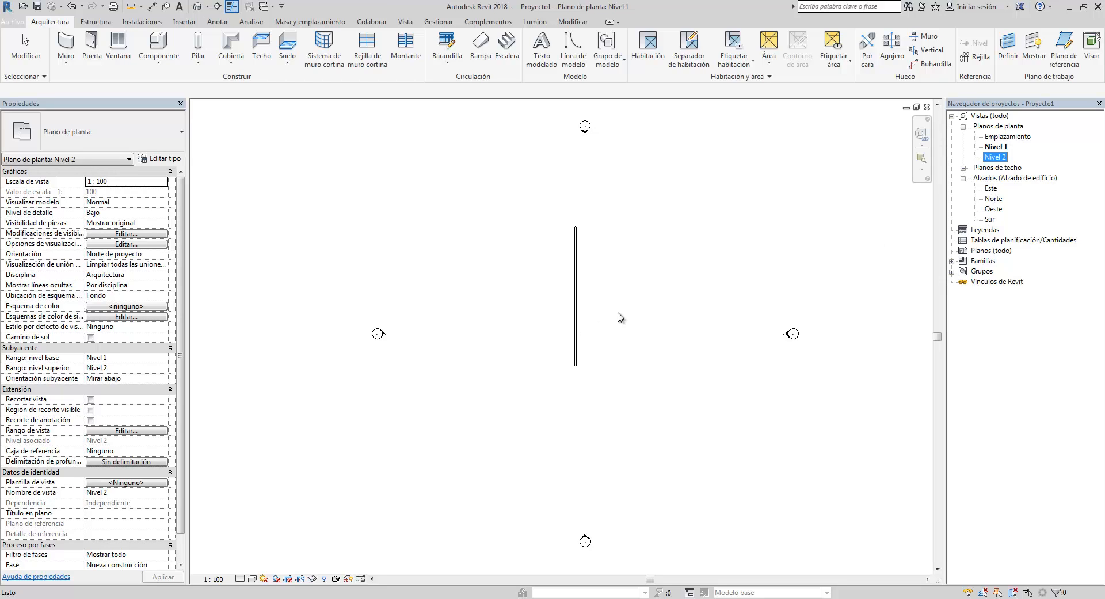
- Window-select the wall to show its properties, then clear the selection
{"action": "left_click_drag", "start_coordinate": [605, 315], "coordinate": [522, 299]}
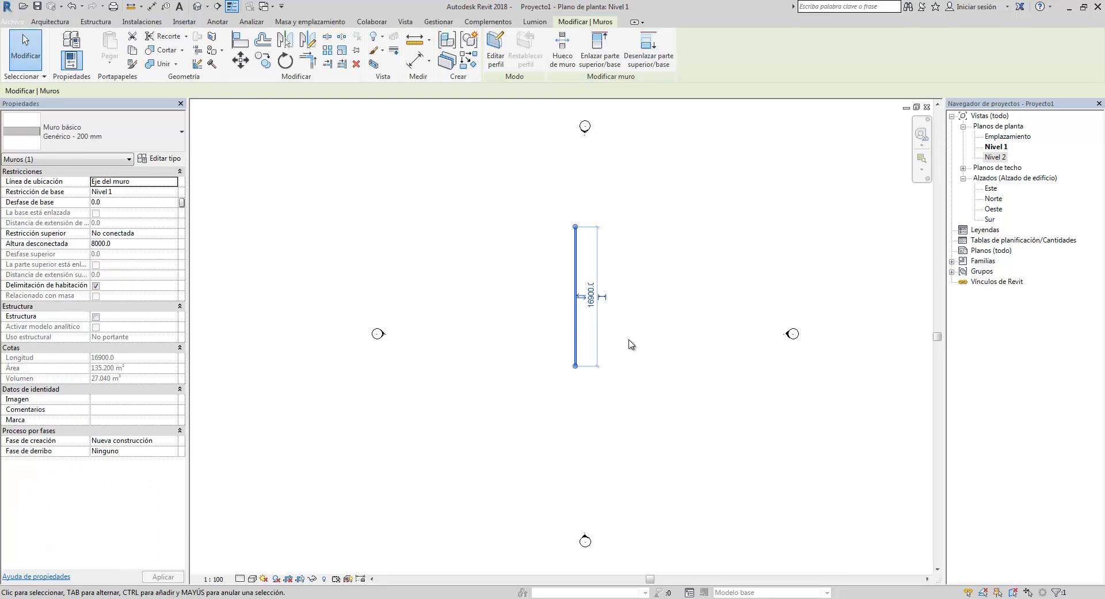
{"action": "left_click", "coordinate": [709, 344]}
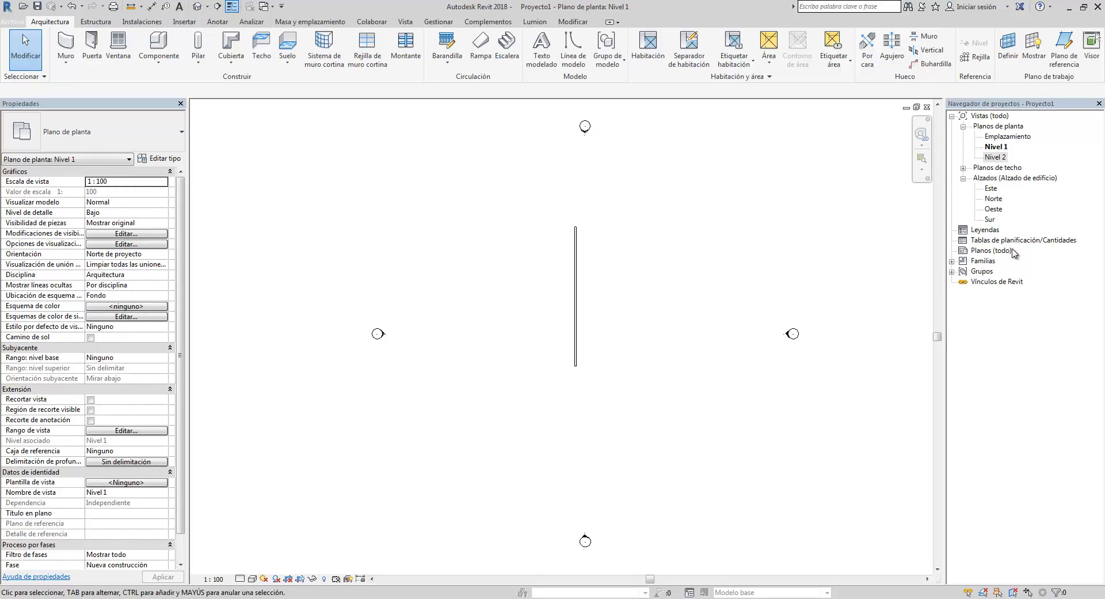
- Browse the Families branch, expanding the parking and basic wall families to view their types
{"action": "left_click", "coordinate": [953, 262]}
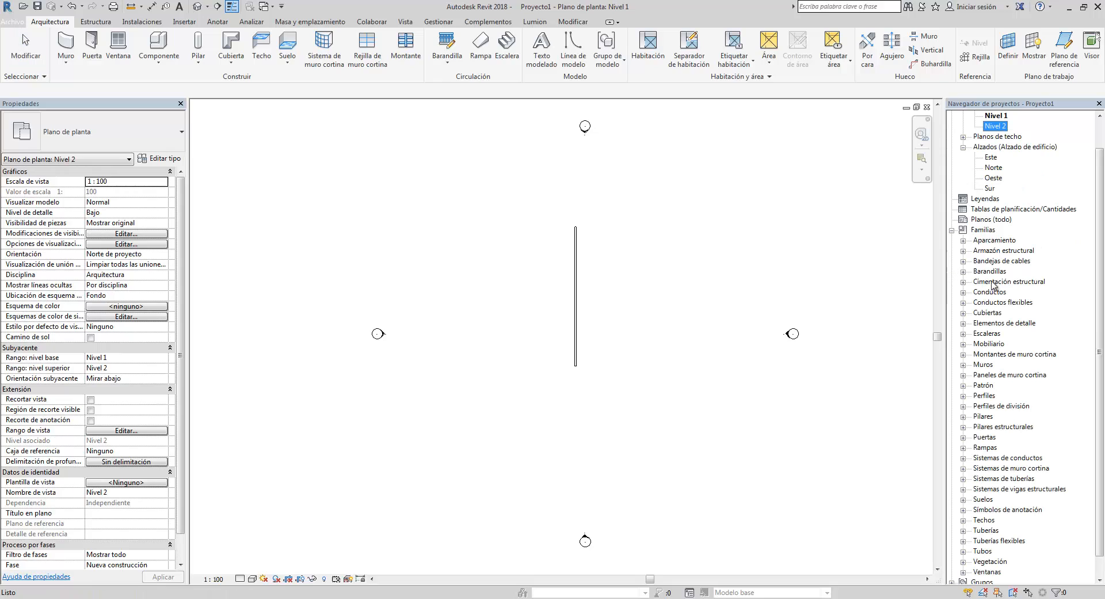
{"action": "left_click", "coordinate": [1006, 241]}
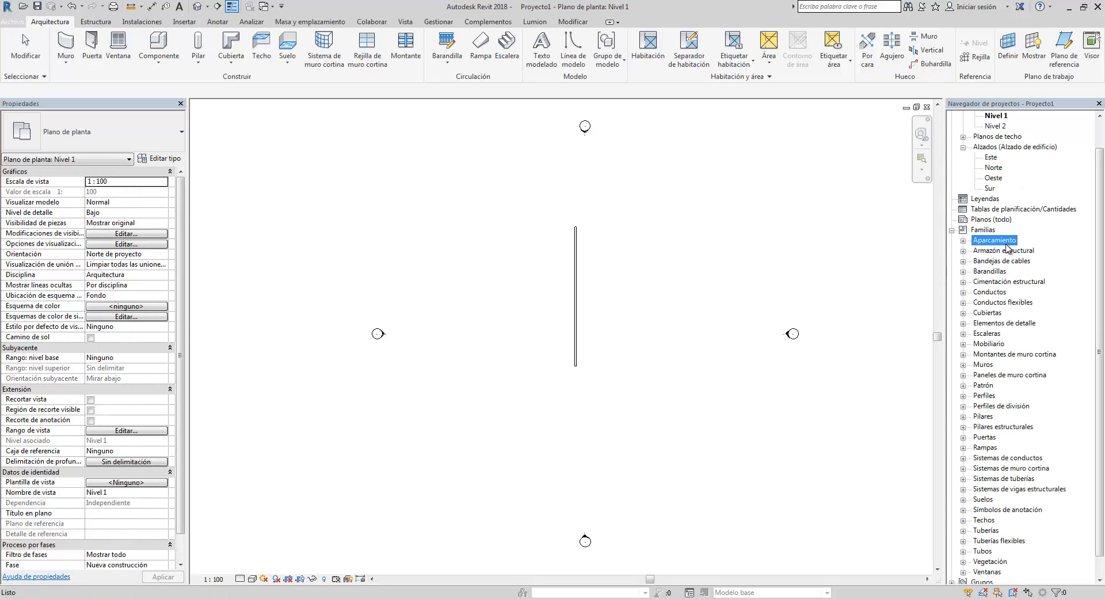
{"action": "left_click", "coordinate": [963, 240]}
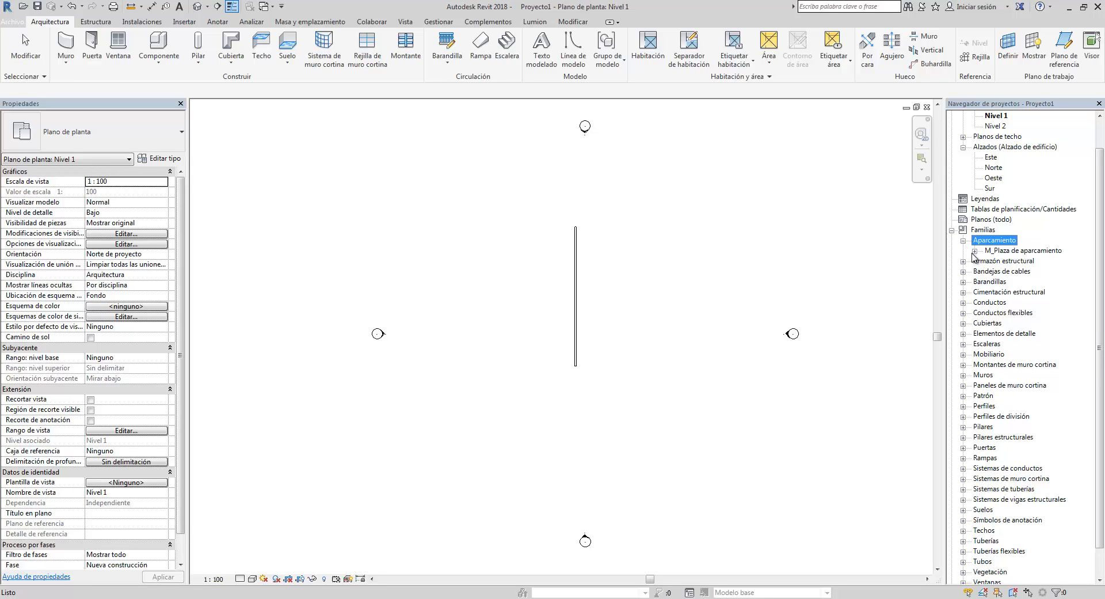
{"action": "left_click", "coordinate": [974, 251]}
{"action": "left_click", "coordinate": [1024, 272]}
{"action": "left_click", "coordinate": [1020, 282]}
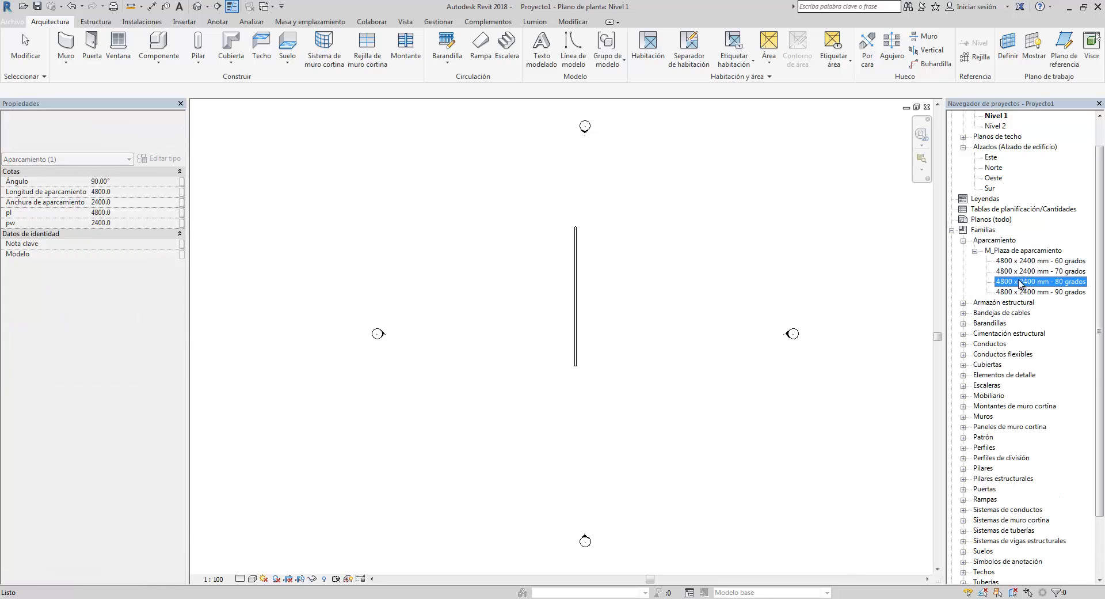
{"action": "left_click", "coordinate": [964, 241]}
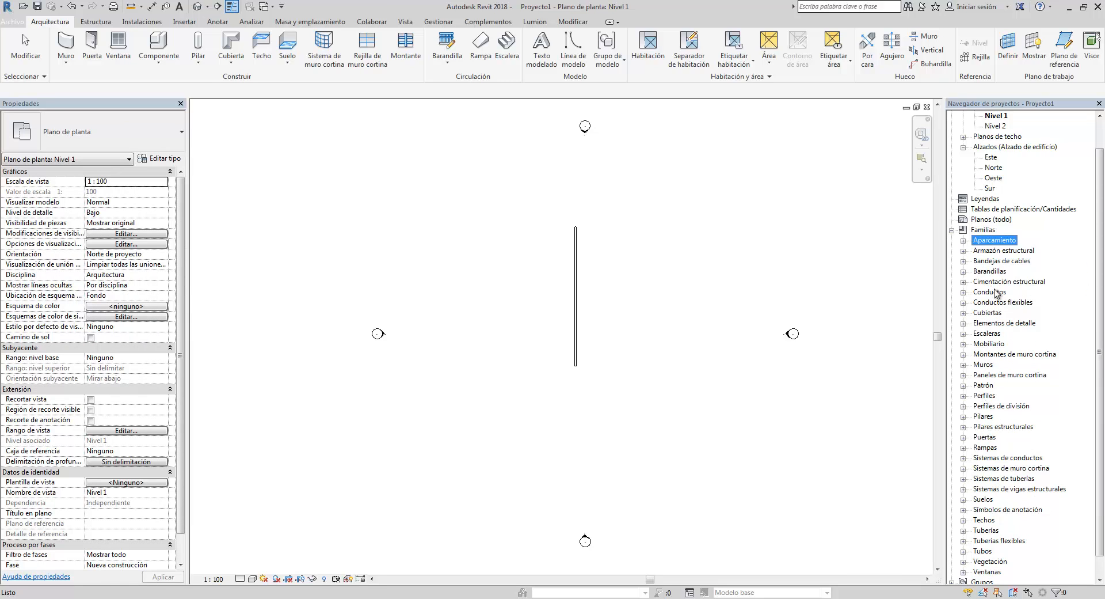
{"action": "scroll", "coordinate": [1093, 235], "scroll_direction": "down", "scroll_amount": 1}
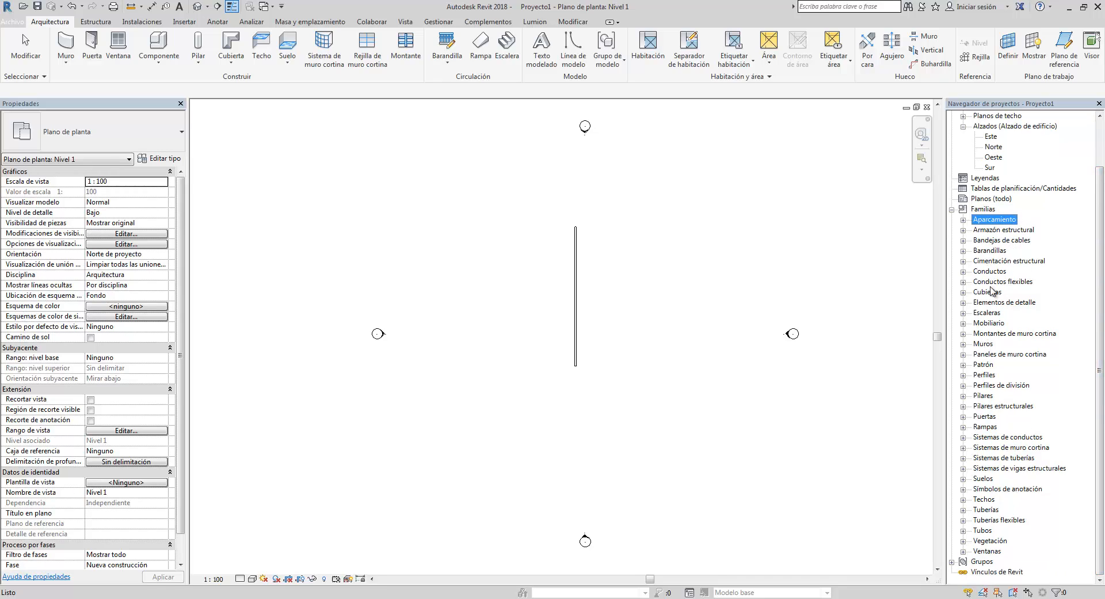
{"action": "left_click", "coordinate": [964, 344]}
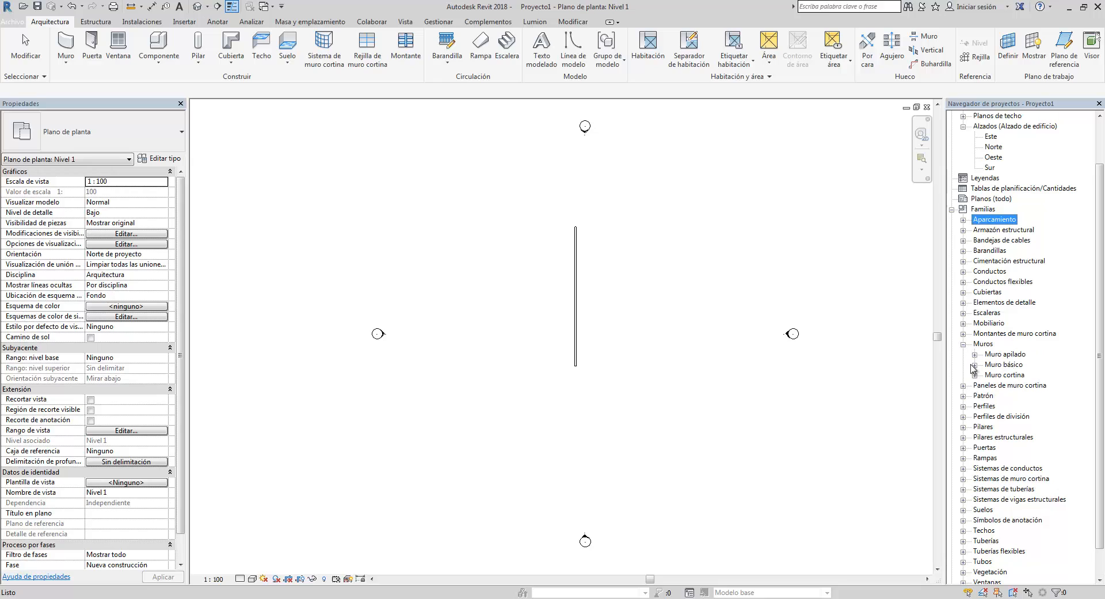
{"action": "left_click", "coordinate": [974, 365]}
{"action": "scroll", "coordinate": [1100, 376], "scroll_direction": "down", "scroll_amount": 6}
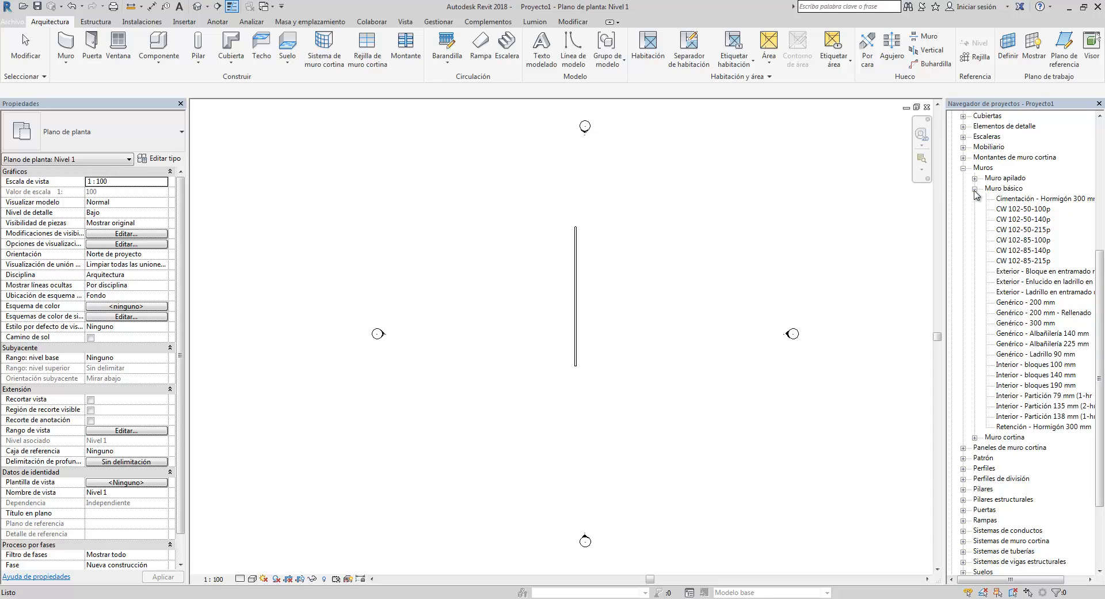
{"action": "left_click", "coordinate": [975, 189]}
{"action": "left_click", "coordinate": [963, 313]}
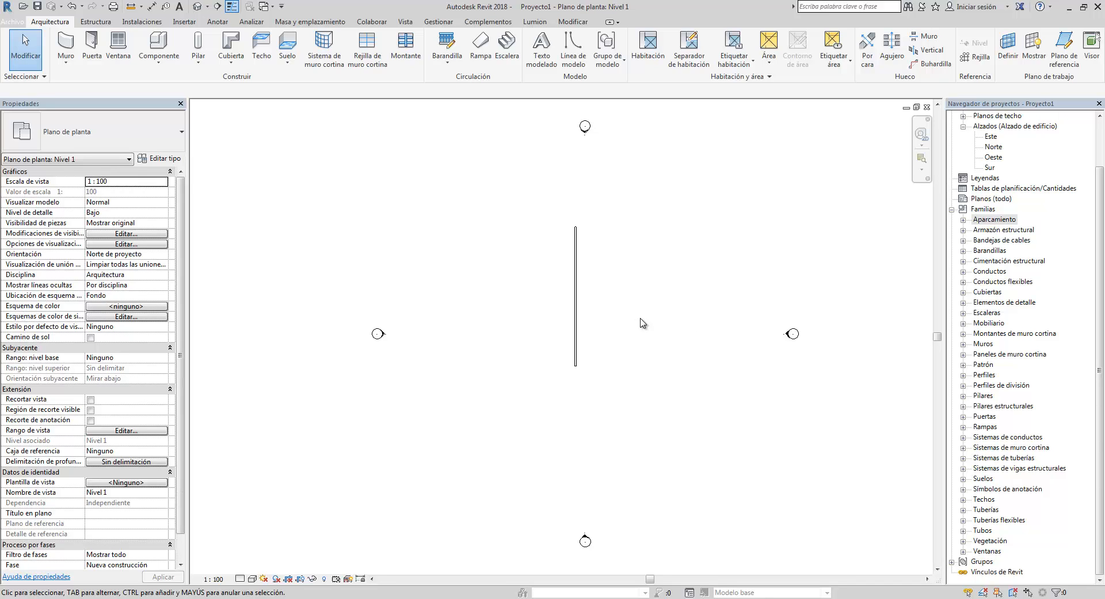
- Delete the wall from the plan
{"action": "left_click", "coordinate": [576, 305]}
{"action": "key", "text": "Delete"}
- Browse the application menu's recent documents and the Estructura, Instalaciones and Insertar ribbon tabs
{"action": "left_click", "coordinate": [16, 23]}
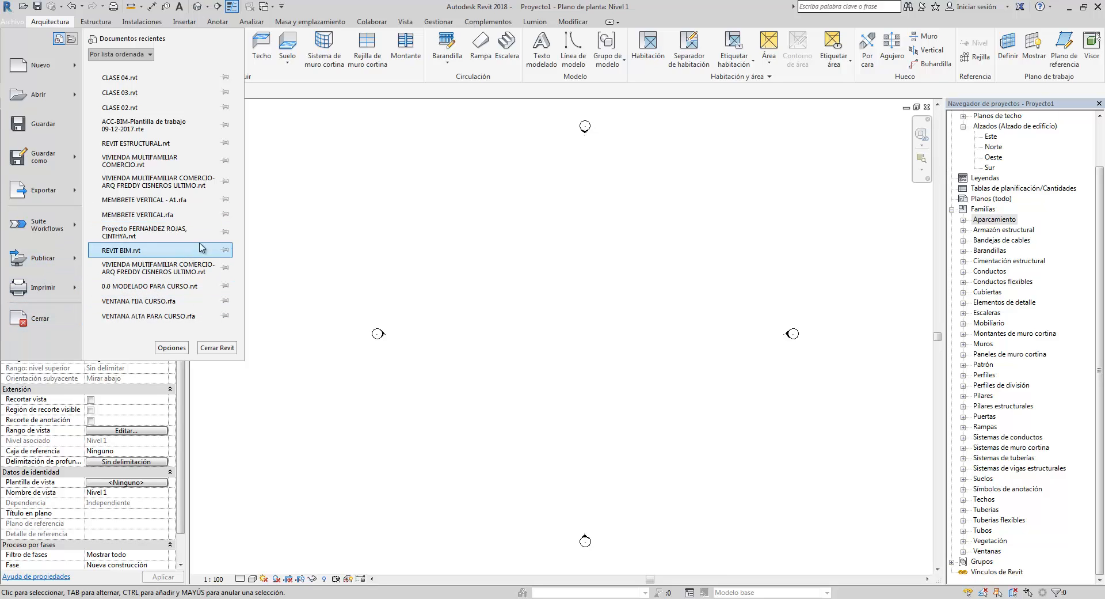
{"action": "left_click", "coordinate": [287, 215]}
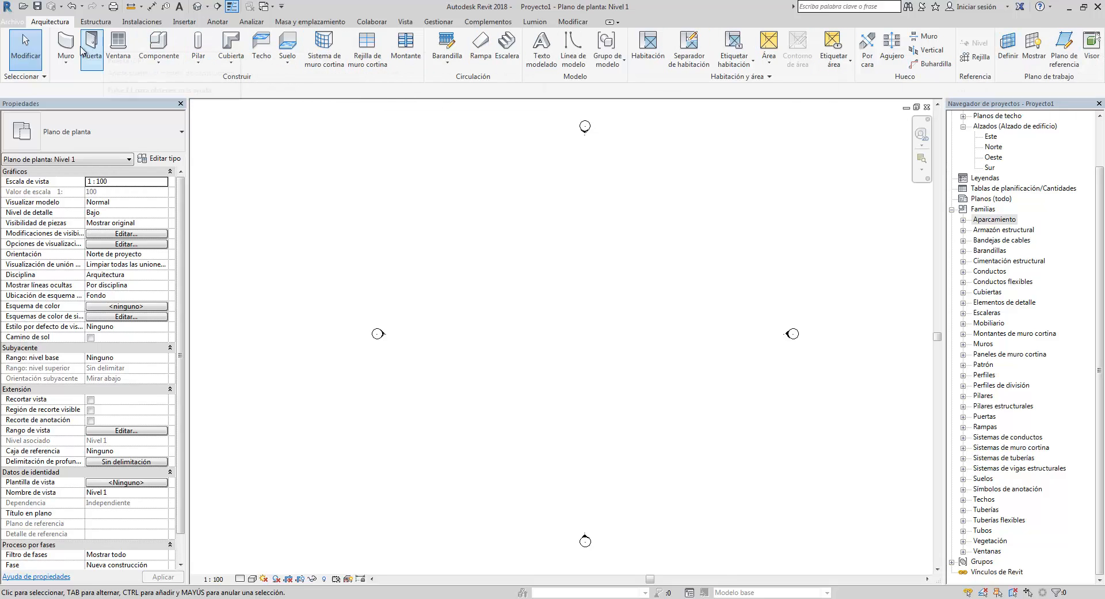
{"action": "left_click", "coordinate": [98, 24]}
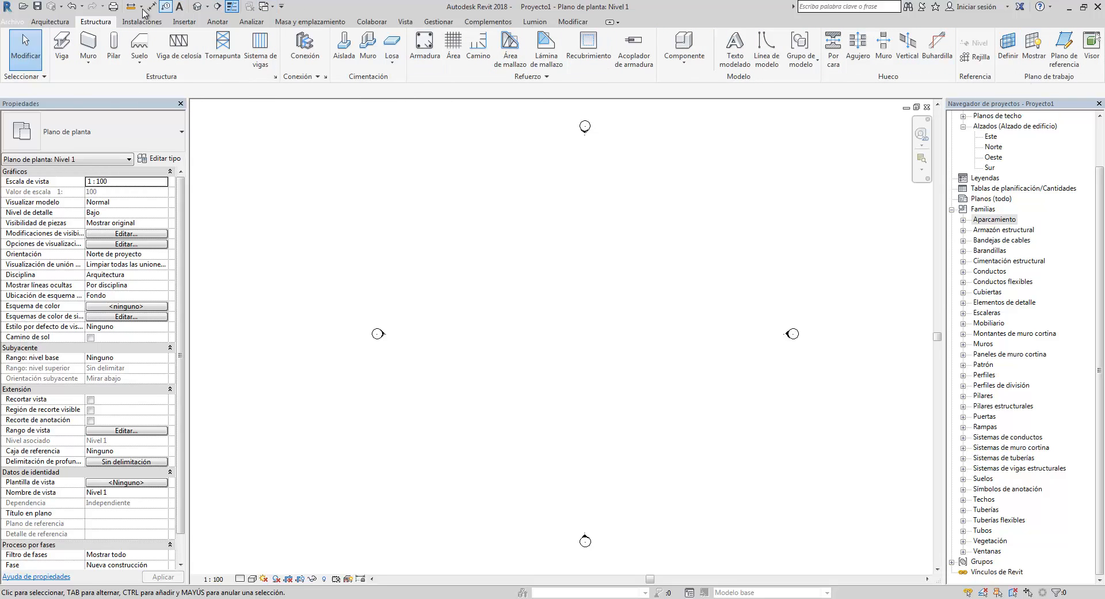
{"action": "left_click", "coordinate": [144, 23]}
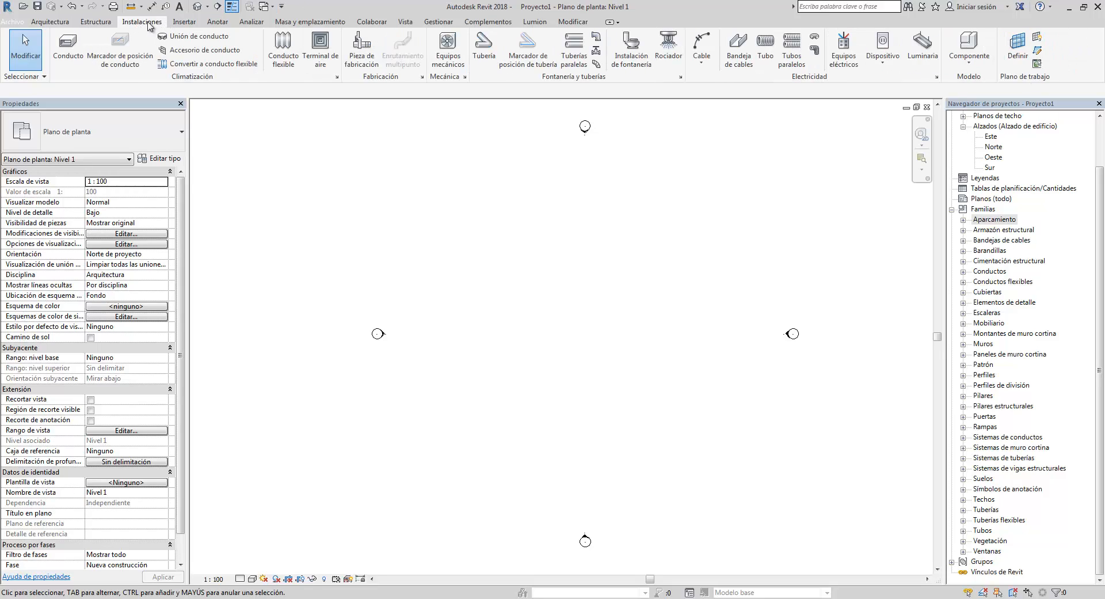
{"action": "left_click", "coordinate": [193, 26]}
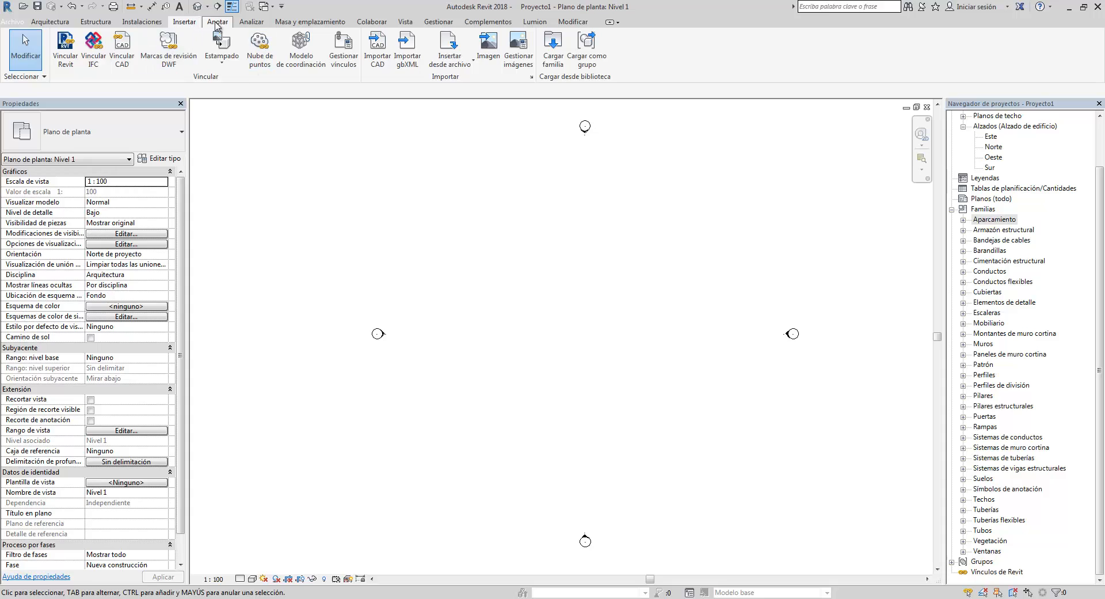
- Browse the Anotar, Analizar, Masa y emplazamiento, Colaborar, Vista, Gestionar, Complementos, Lumion and Modificar ribbon tabs, and collapse the Families branch
{"action": "left_click", "coordinate": [218, 24]}
{"action": "left_click", "coordinate": [253, 25]}
{"action": "left_click", "coordinate": [300, 24]}
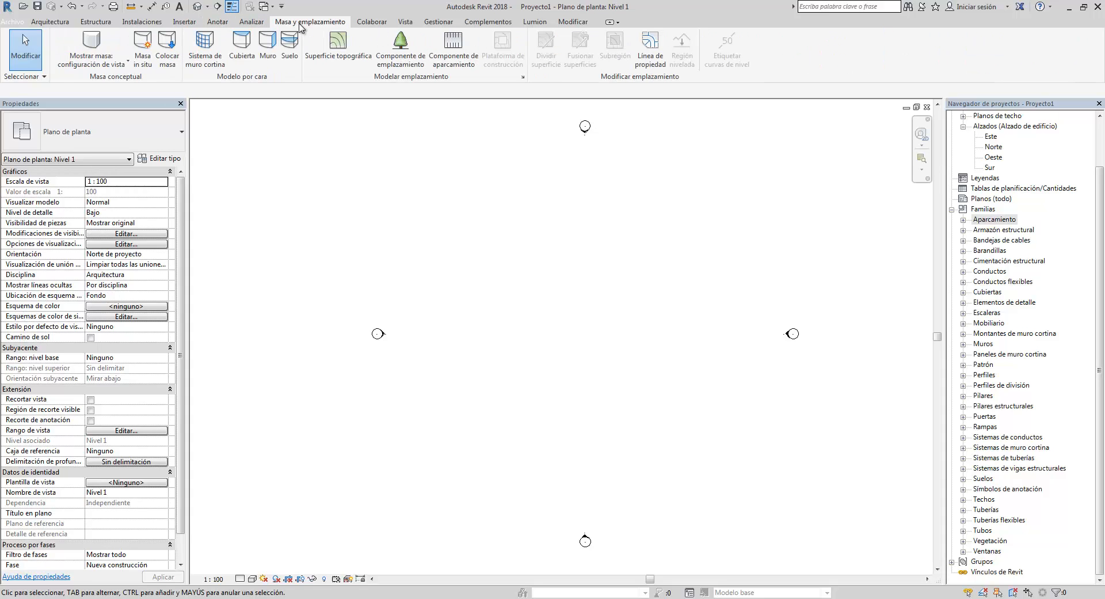
{"action": "left_click", "coordinate": [369, 24]}
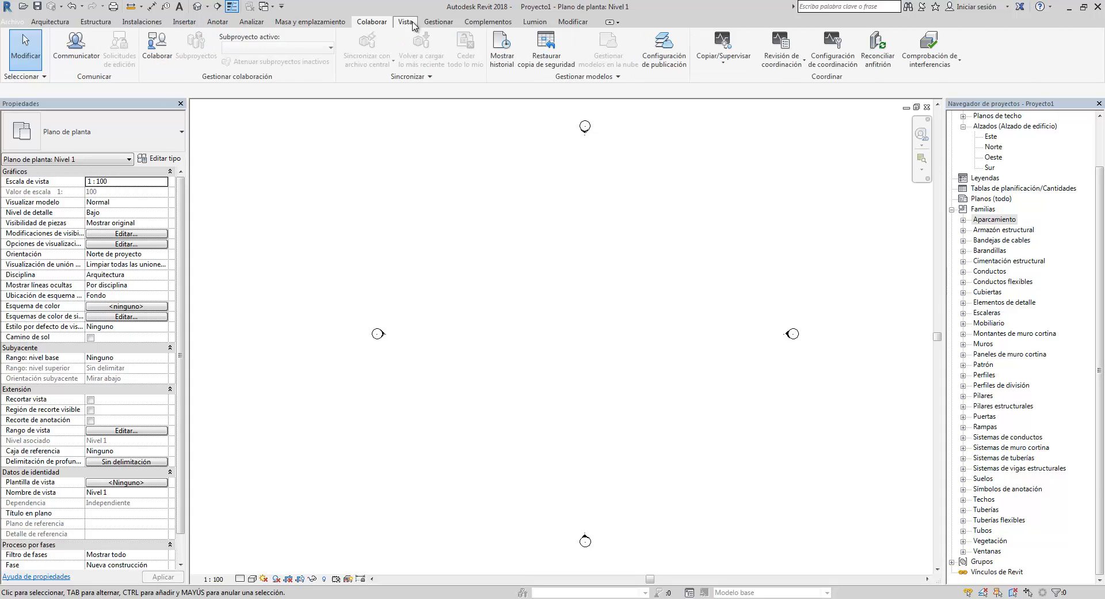
{"action": "left_click", "coordinate": [406, 24]}
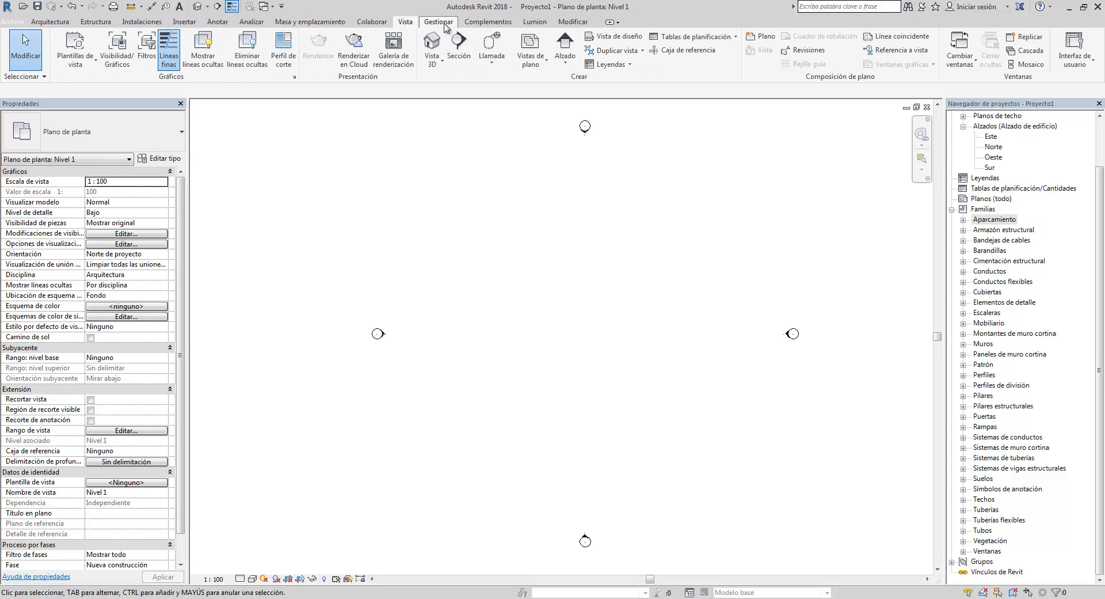
{"action": "left_click", "coordinate": [443, 23]}
{"action": "left_click", "coordinate": [488, 22]}
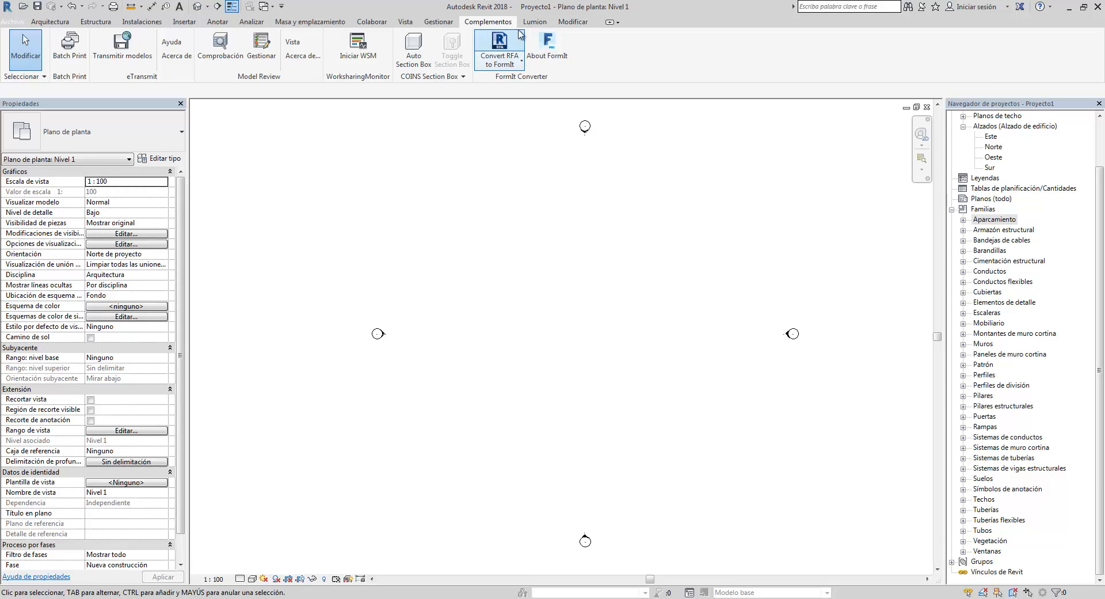
{"action": "left_click", "coordinate": [535, 23]}
{"action": "left_click", "coordinate": [569, 25]}
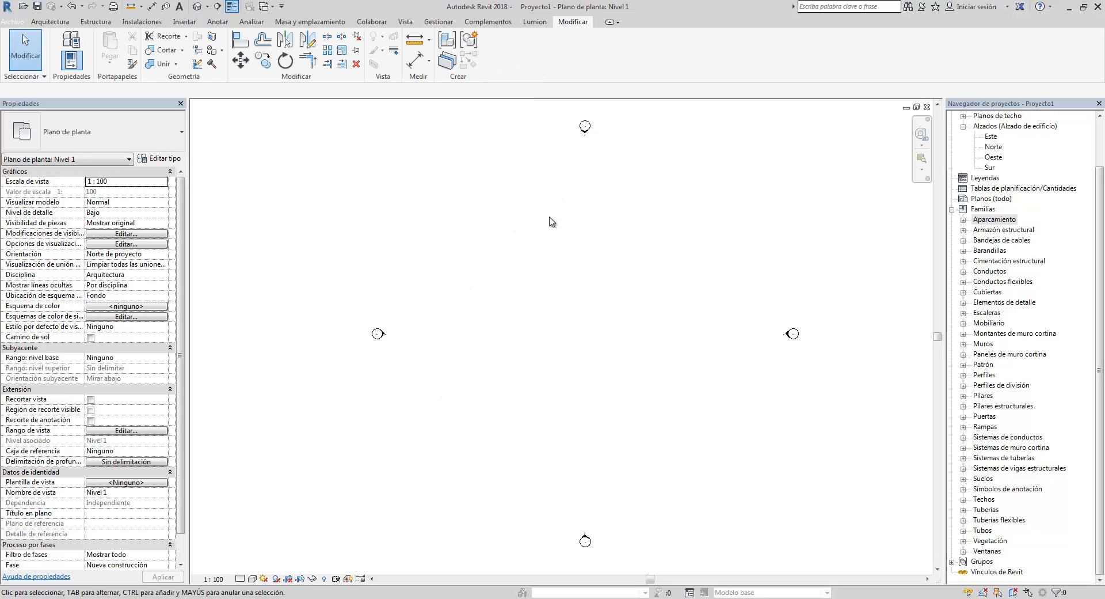
{"action": "left_click", "coordinate": [952, 209]}
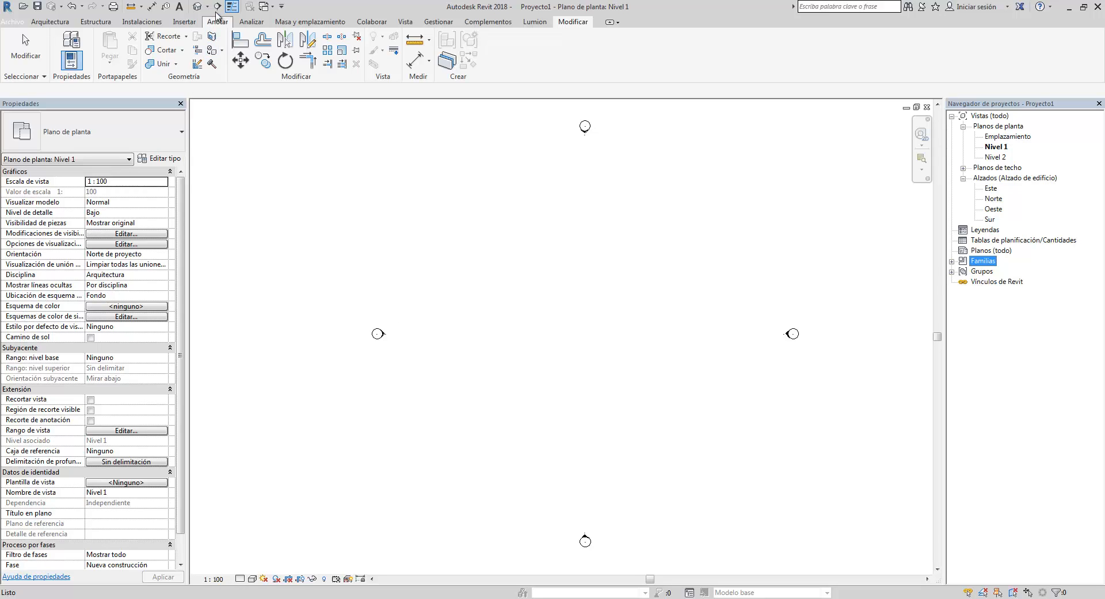
- Draw a rectangular enclosure of Generic 200 mm walls, about 8.7 m square, on Level 1 with the Wall tool
{"action": "left_click", "coordinate": [50, 21]}
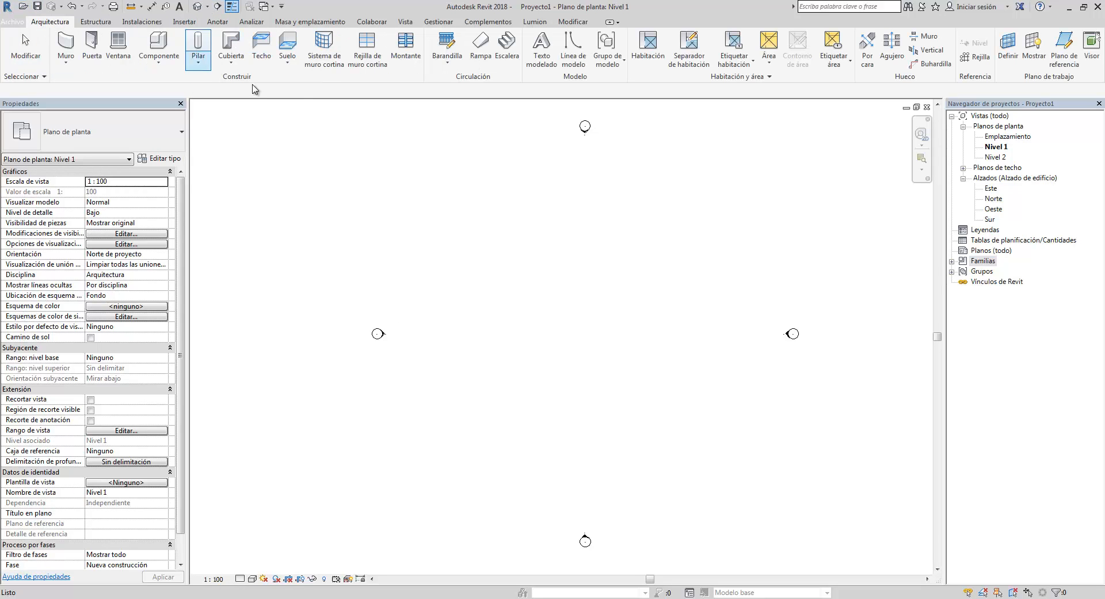
{"action": "left_click", "coordinate": [65, 43]}
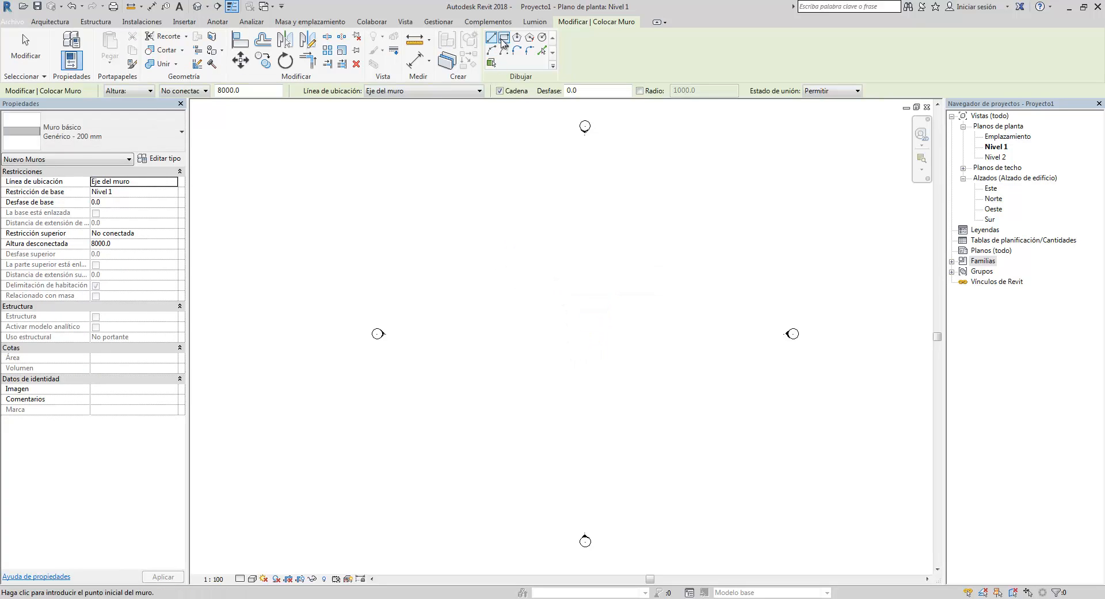
{"action": "left_click", "coordinate": [504, 39]}
{"action": "scroll", "coordinate": [495, 224], "scroll_direction": "up", "scroll_amount": 1}
{"action": "left_click", "coordinate": [488, 238]}
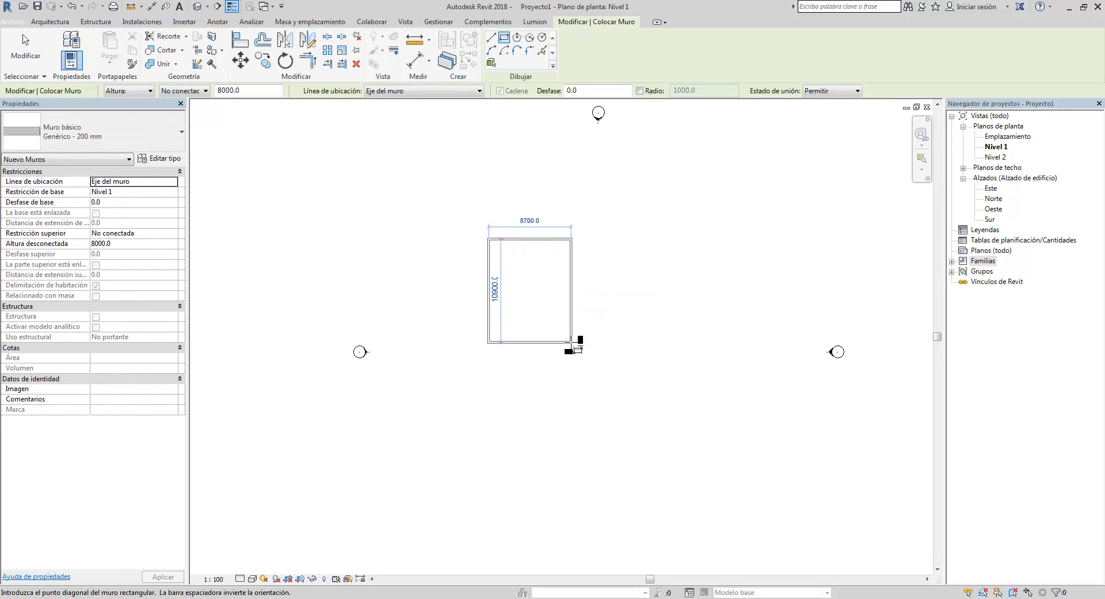
{"action": "left_click", "coordinate": [578, 321]}
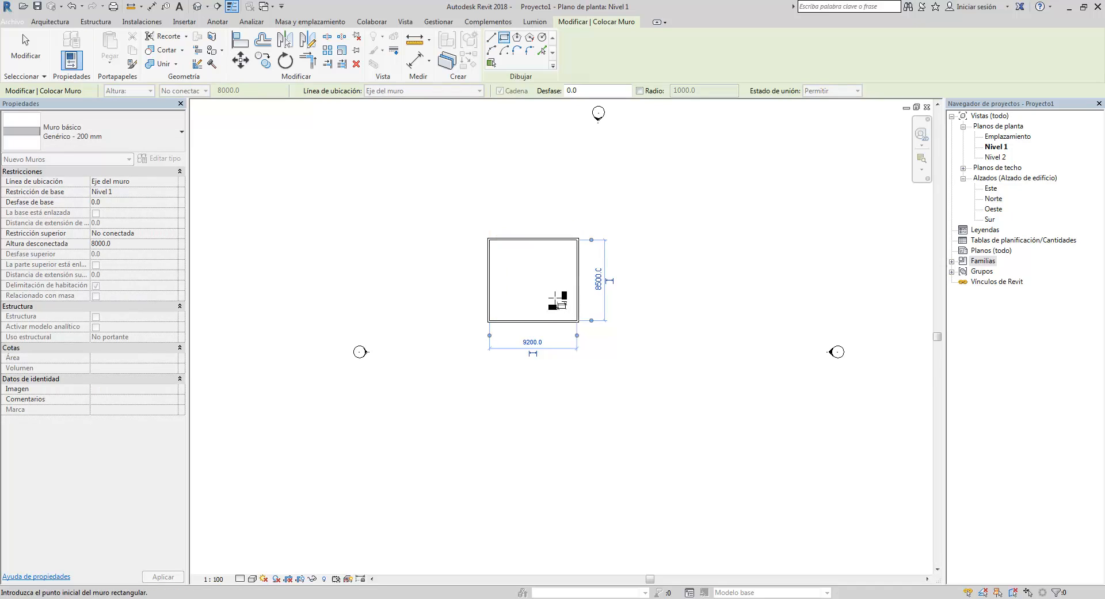
- Draw a second, larger rectangular wall enclosure overlapping the first one's lower right corner
{"action": "left_click", "coordinate": [542, 291]}
{"action": "left_click", "coordinate": [638, 388]}
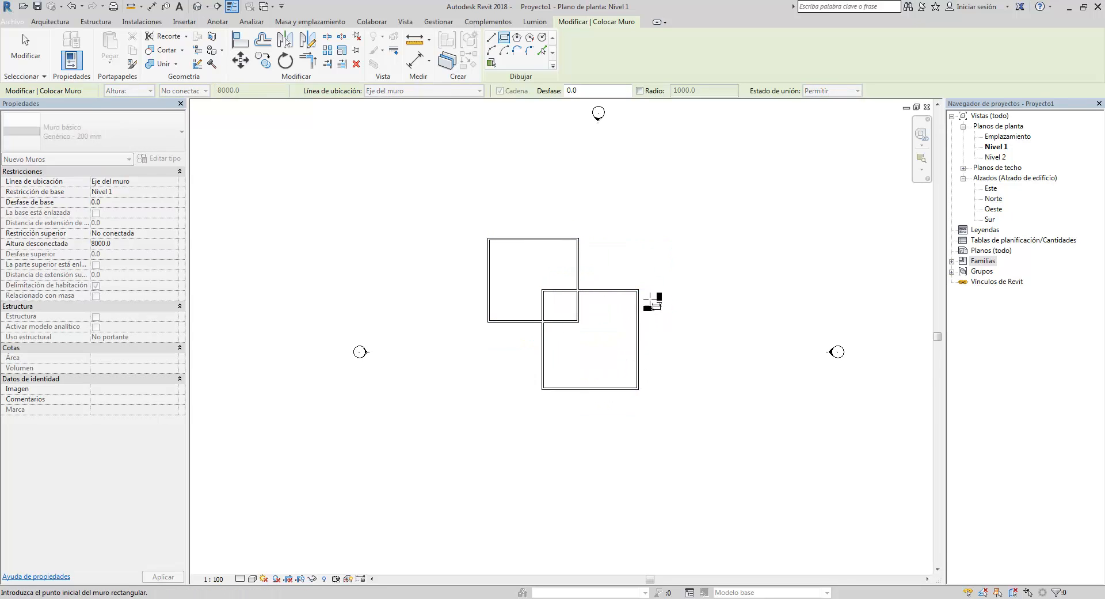
{"action": "scroll", "coordinate": [656, 298], "scroll_direction": "up", "scroll_amount": 3}
{"action": "middle_click_drag", "start_coordinate": [657, 318], "coordinate": [684, 297]}
{"action": "scroll", "coordinate": [682, 298], "scroll_direction": "down", "scroll_amount": 2}
{"action": "key", "text": "Escape"}
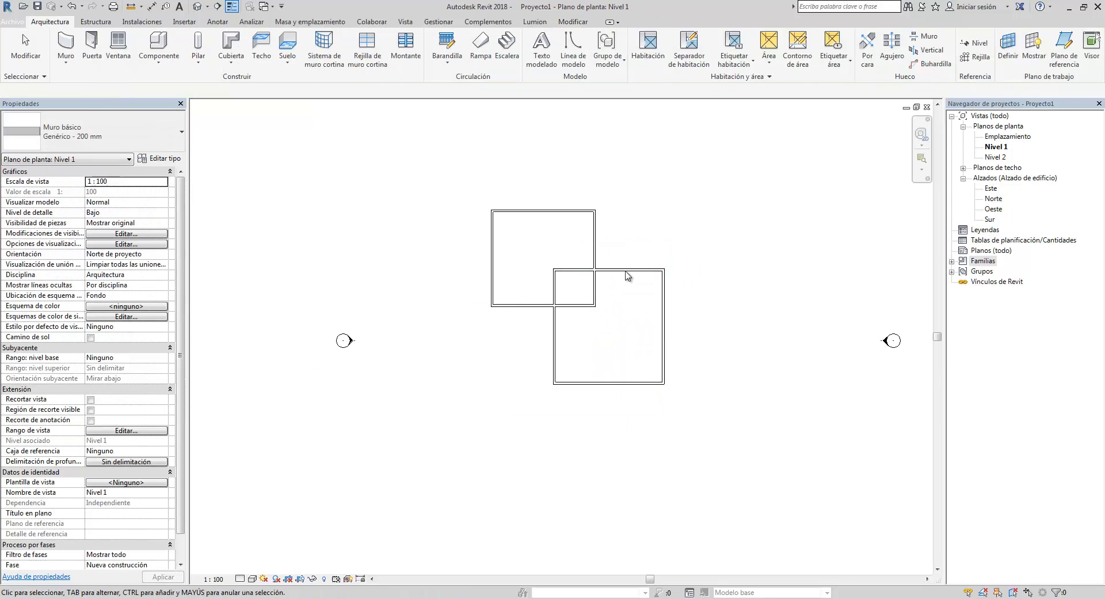
- Try to measure from the second enclosure's upper right corner with the Measure tool
{"action": "left_click", "coordinate": [133, 7]}
{"action": "scroll", "coordinate": [663, 269], "scroll_direction": "up", "scroll_amount": 2}
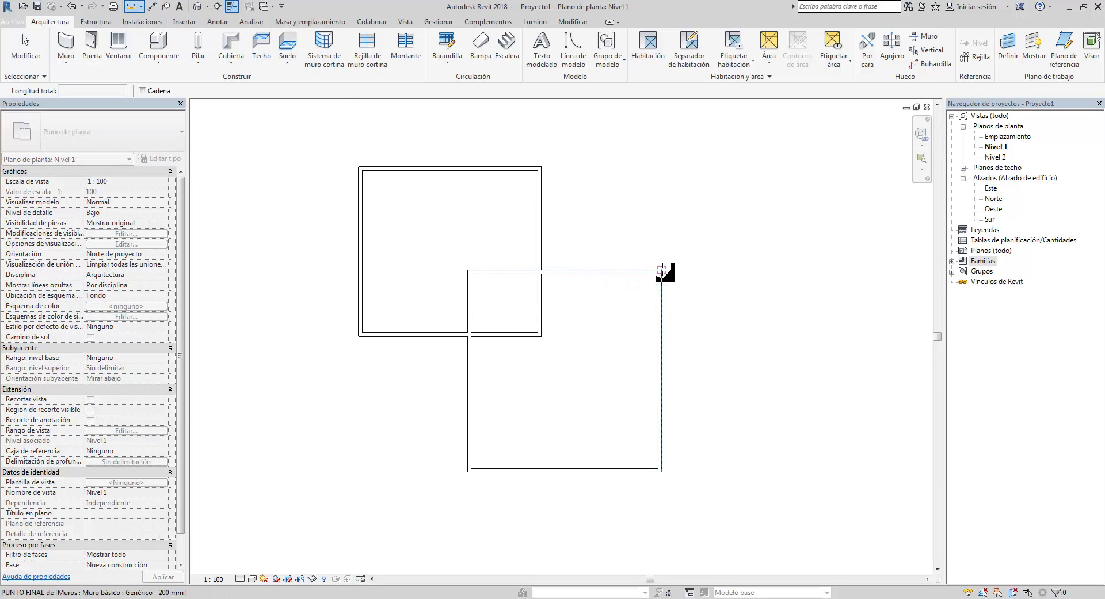
{"action": "left_click", "coordinate": [663, 269]}
{"action": "key", "text": "Escape"}
{"action": "key", "text": "Escape"}
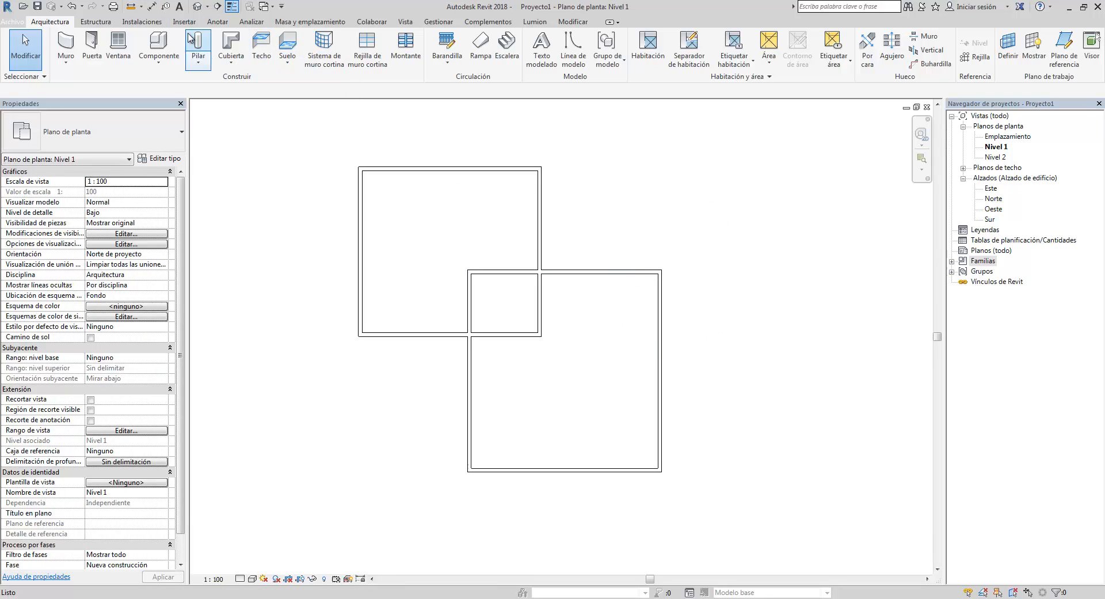
- Add an aligned dimension along the second enclosure's right wall, placed just outside it
{"action": "left_click", "coordinate": [217, 22]}
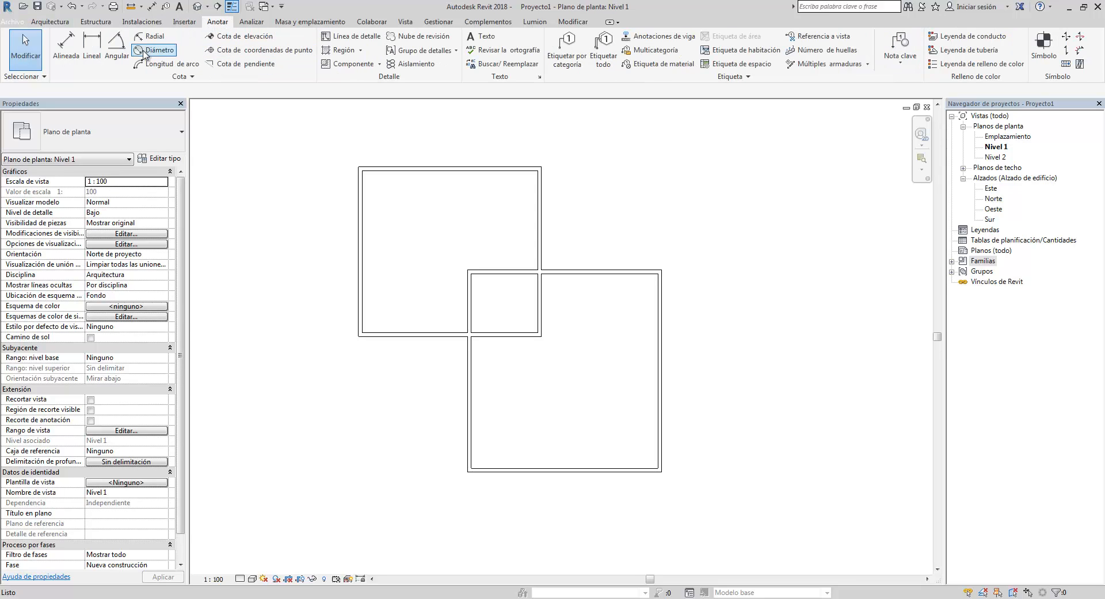
{"action": "left_click", "coordinate": [66, 44]}
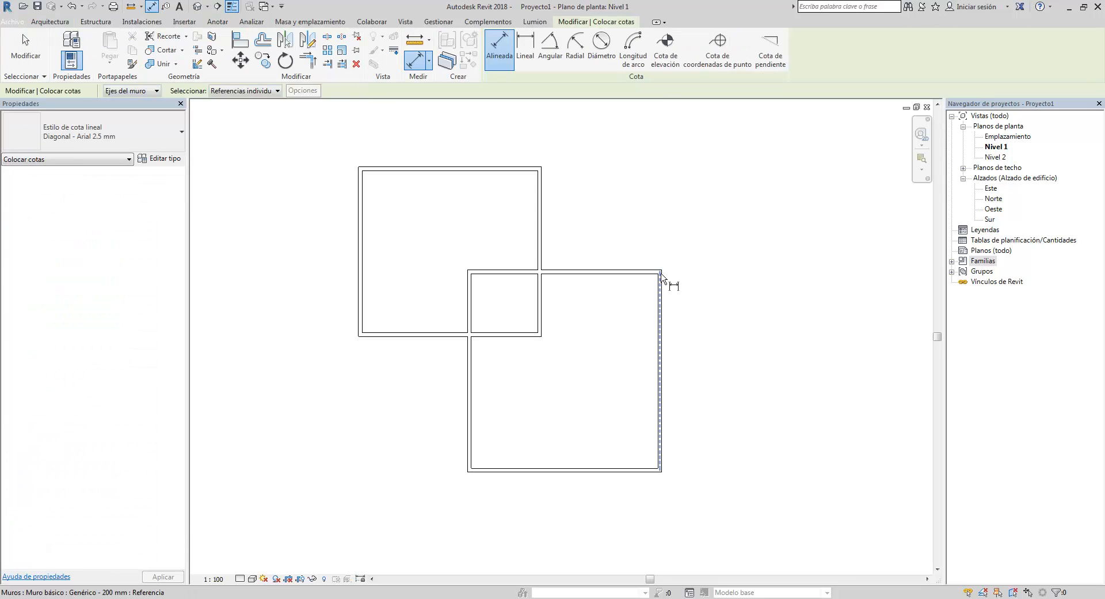
{"action": "scroll", "coordinate": [662, 277], "scroll_direction": "up", "scroll_amount": 3}
{"action": "left_click", "coordinate": [661, 276]}
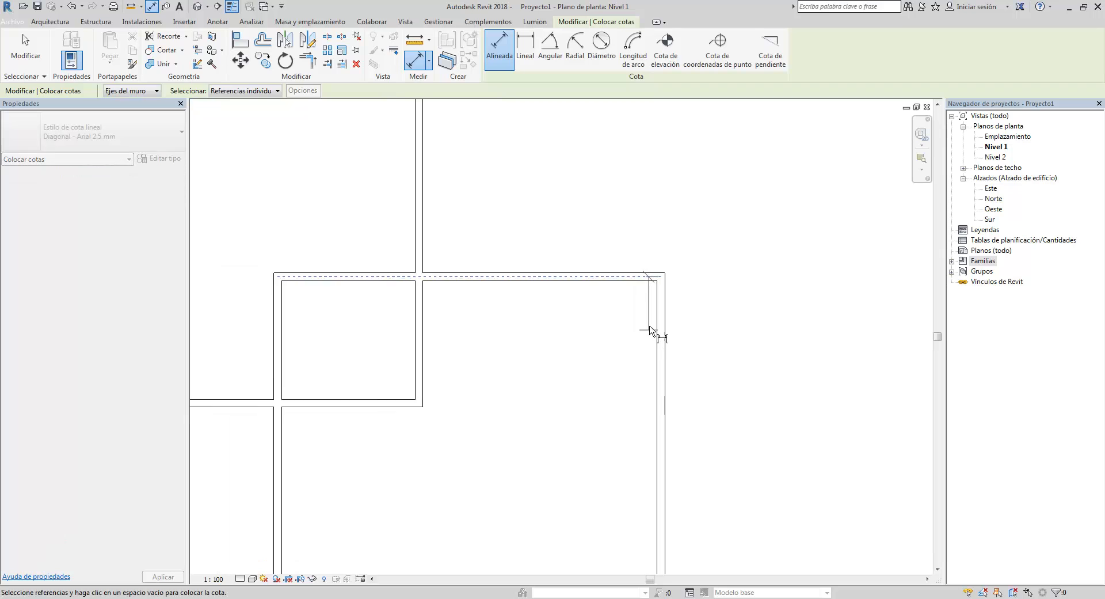
{"action": "scroll", "coordinate": [648, 369], "scroll_direction": "down", "scroll_amount": 3}
{"action": "scroll", "coordinate": [661, 484], "scroll_direction": "up", "scroll_amount": 3}
{"action": "left_click", "coordinate": [668, 493]}
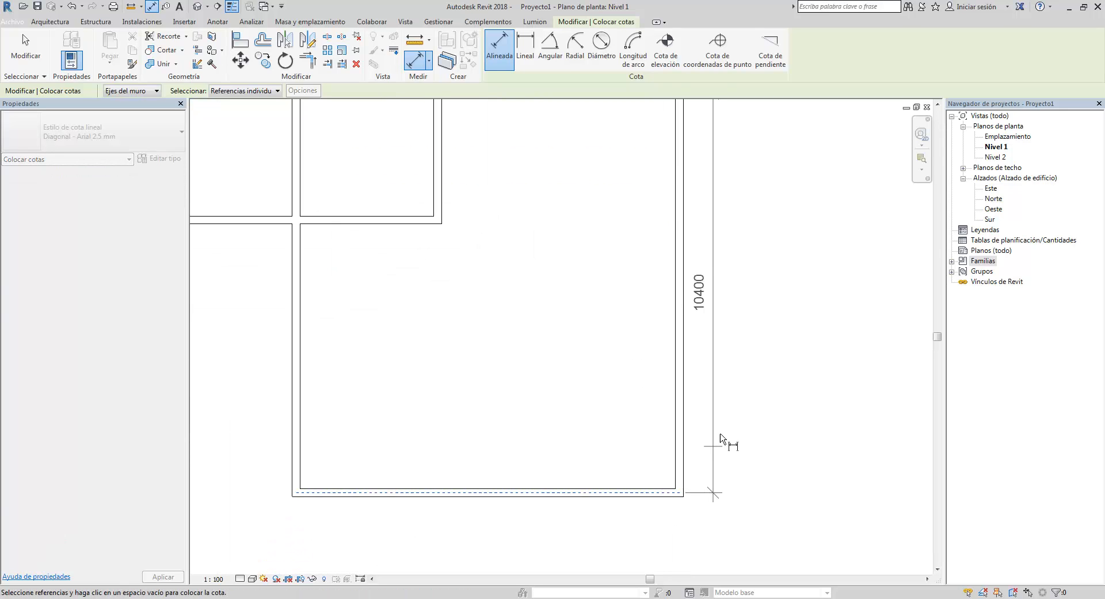
{"action": "left_click", "coordinate": [727, 435]}
{"action": "scroll", "coordinate": [734, 308], "scroll_direction": "down", "scroll_amount": 2}
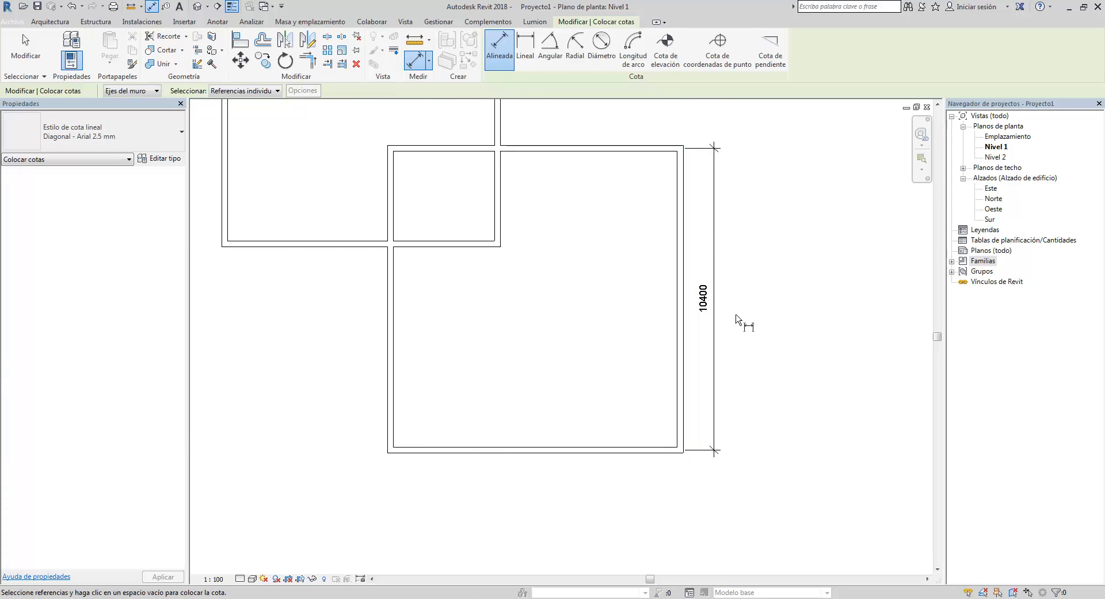
{"action": "key", "text": "Escape"}
- Set the floor plan's view scale to 1:50
{"action": "scroll", "coordinate": [715, 303], "scroll_direction": "up", "scroll_amount": 2}
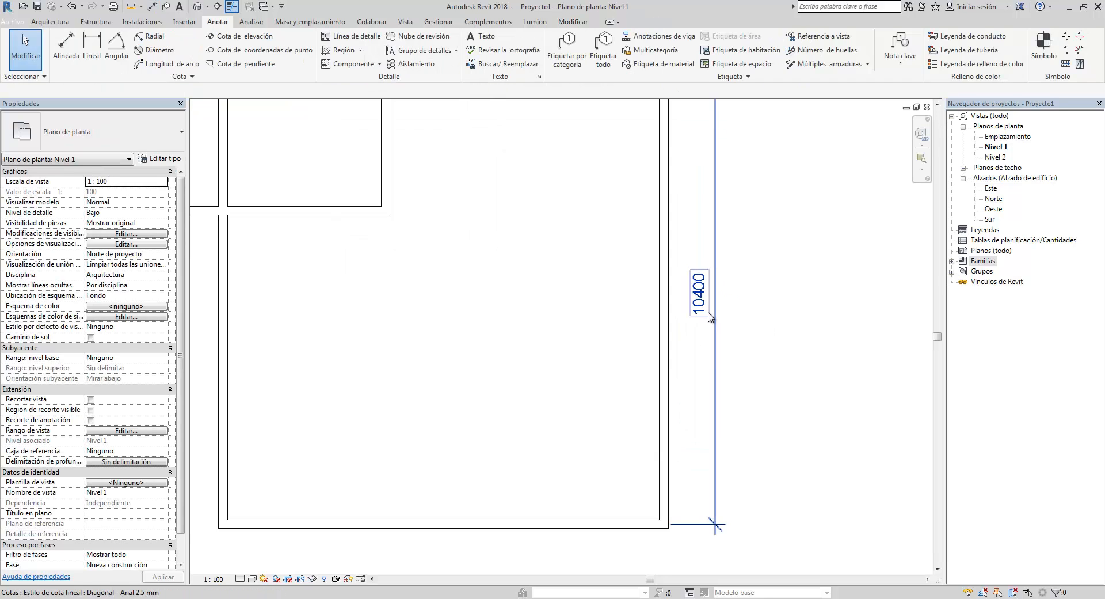
{"action": "scroll", "coordinate": [709, 315], "scroll_direction": "down", "scroll_amount": 3}
{"action": "scroll", "coordinate": [708, 311], "scroll_direction": "up", "scroll_amount": 1}
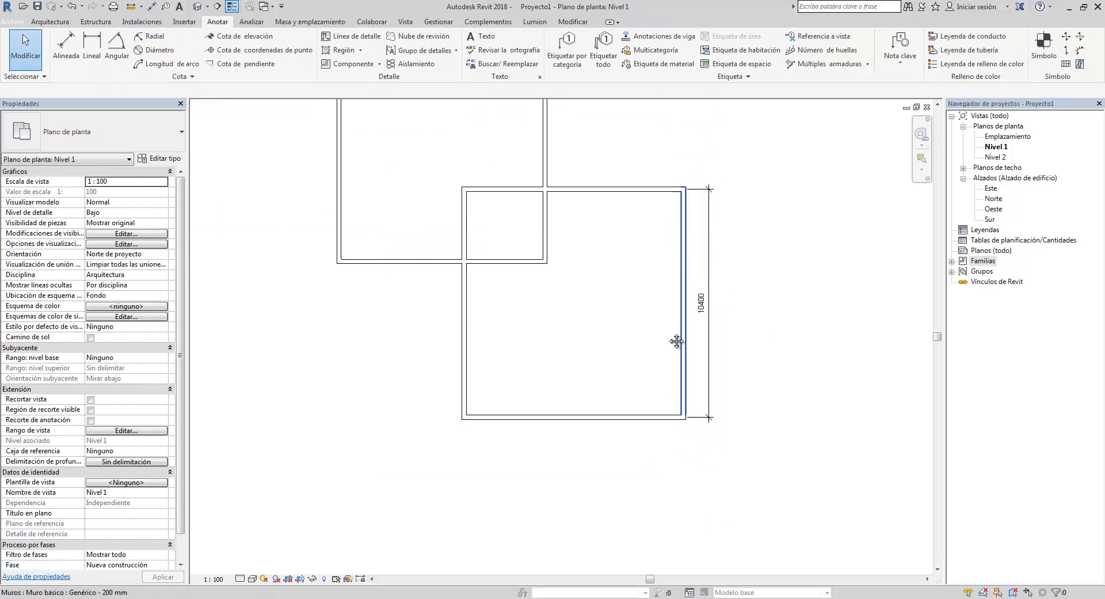
{"action": "scroll", "coordinate": [643, 385], "scroll_direction": "up", "scroll_amount": 1}
{"action": "middle_click_drag", "start_coordinate": [677, 342], "coordinate": [735, 440]}
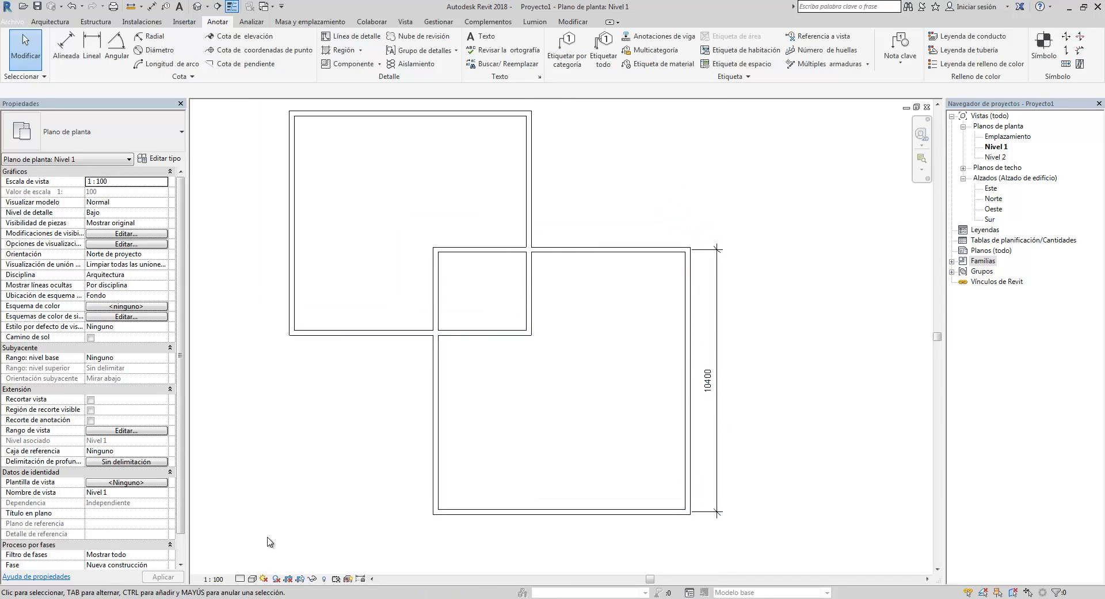
{"action": "scroll", "coordinate": [583, 406], "scroll_direction": "up", "scroll_amount": 3}
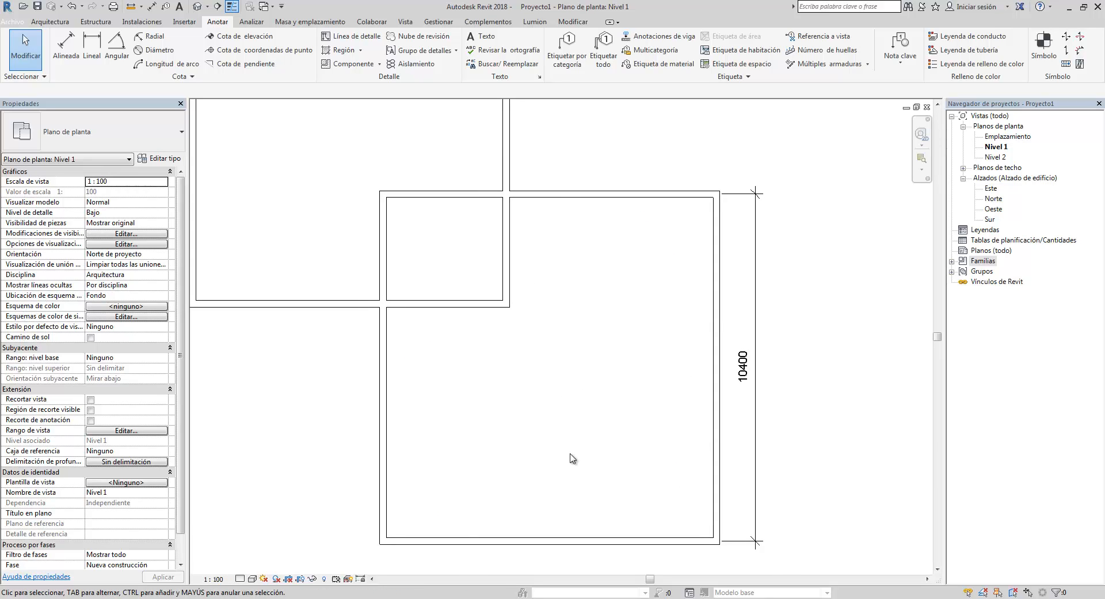
{"action": "left_click", "coordinate": [214, 579]}
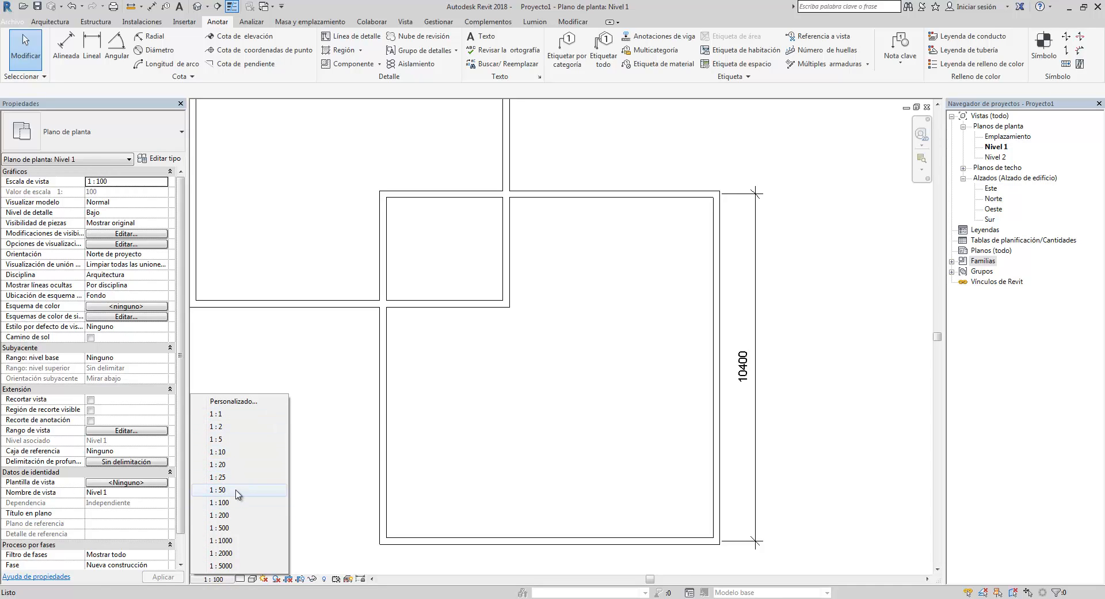
{"action": "left_click", "coordinate": [281, 490]}
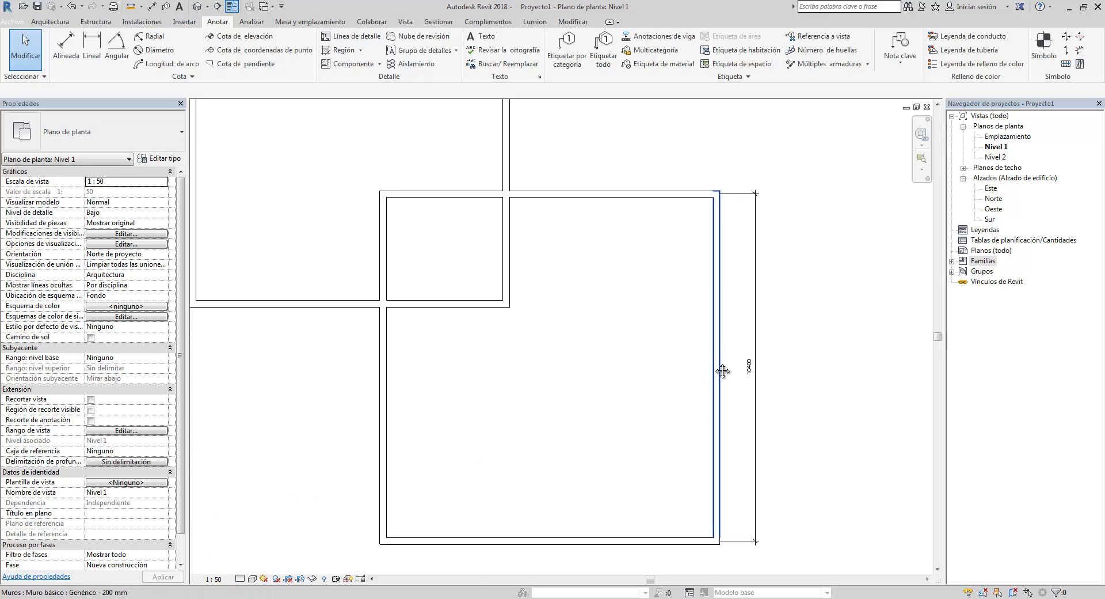
- Change the view scale through 1:100 to 1:200
{"action": "scroll", "coordinate": [719, 380], "scroll_direction": "down", "scroll_amount": 2}
{"action": "scroll", "coordinate": [719, 392], "scroll_direction": "up", "scroll_amount": 4}
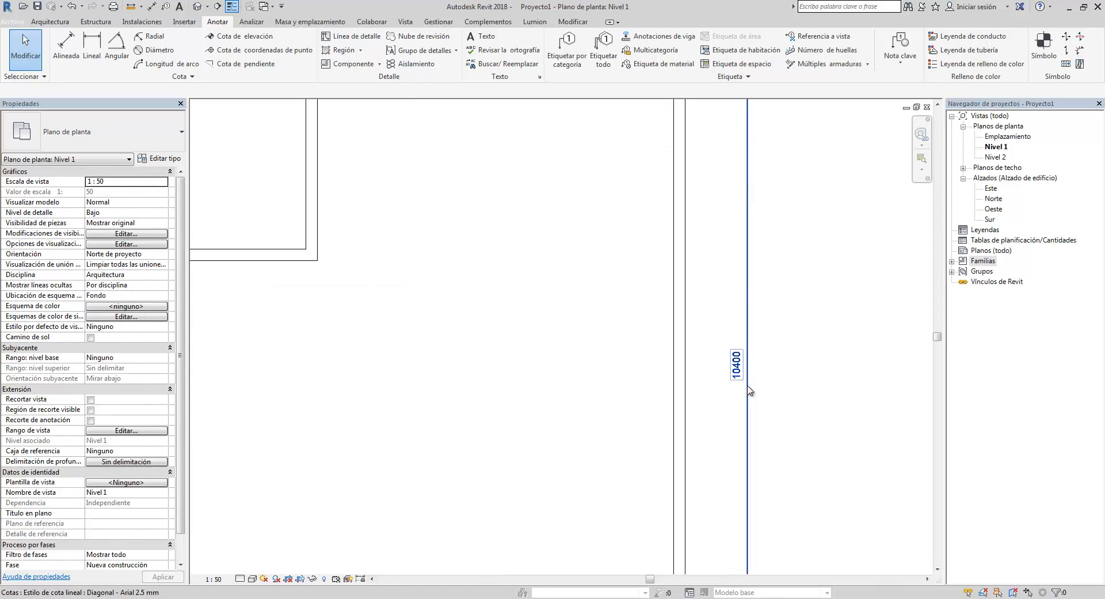
{"action": "scroll", "coordinate": [699, 365], "scroll_direction": "down", "scroll_amount": 2}
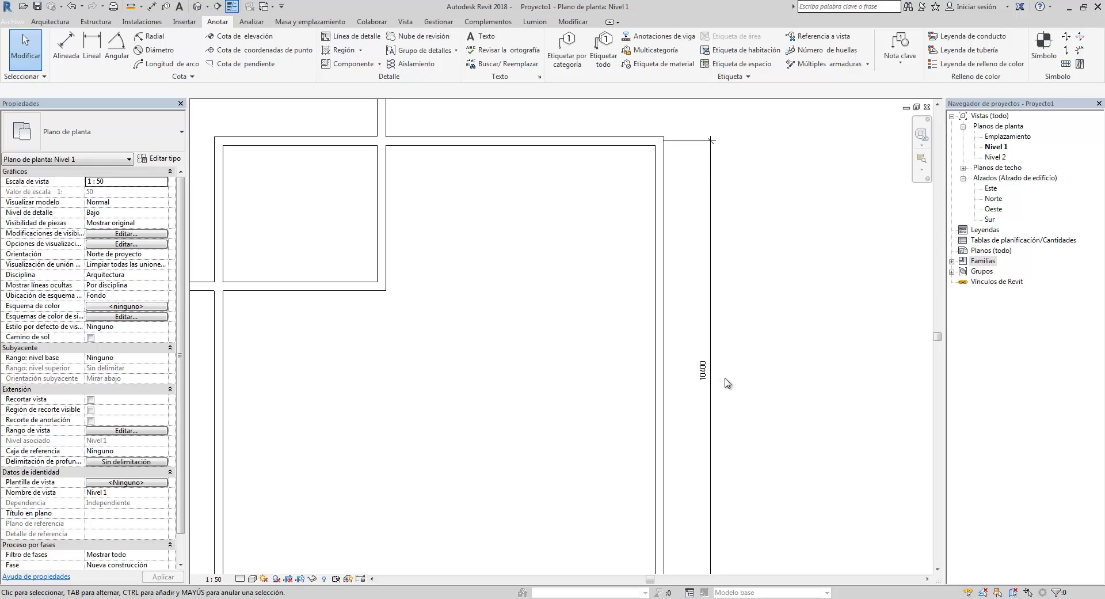
{"action": "scroll", "coordinate": [728, 383], "scroll_direction": "down", "scroll_amount": 2}
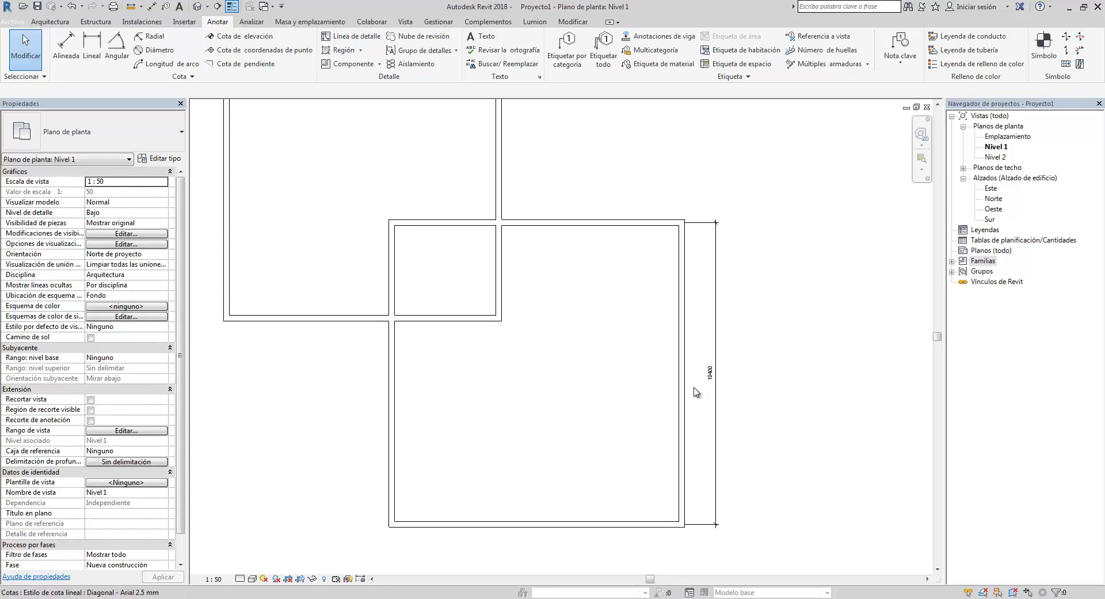
{"action": "left_click", "coordinate": [716, 373]}
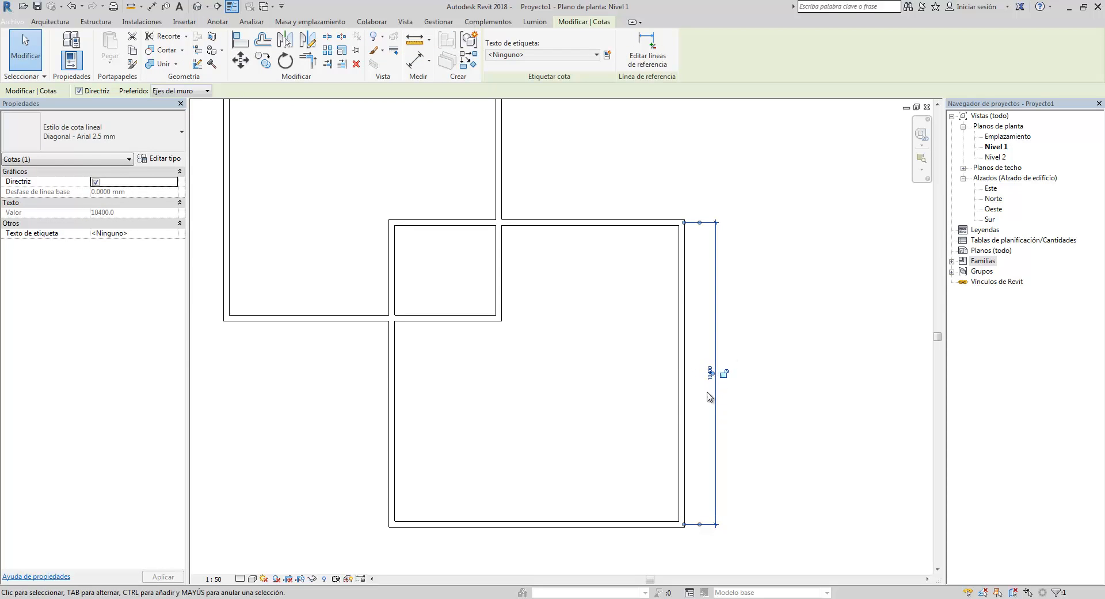
{"action": "left_click", "coordinate": [215, 578]}
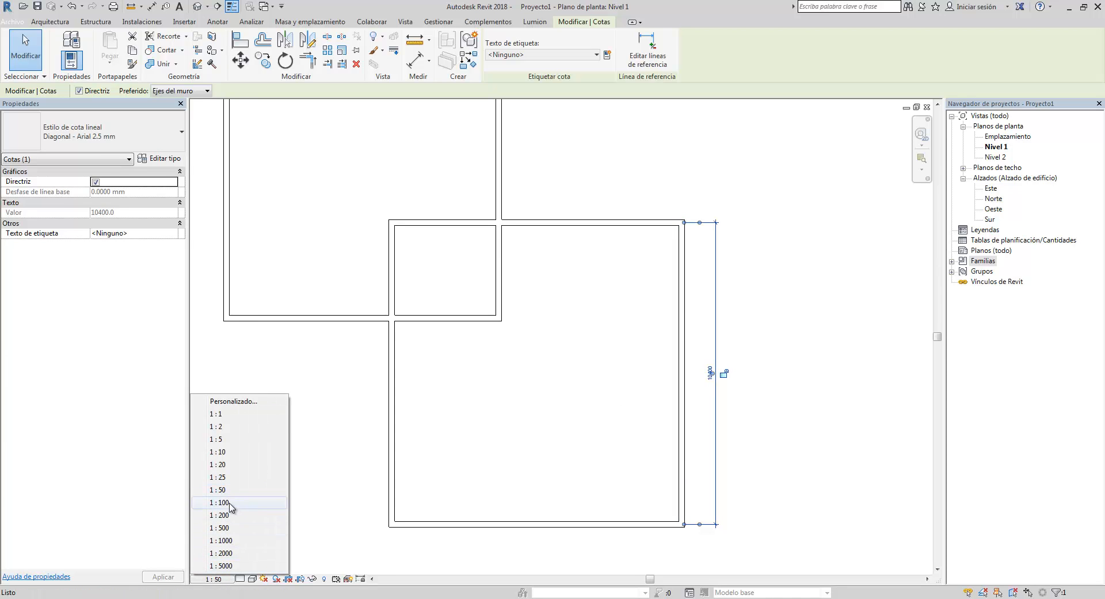
{"action": "left_click", "coordinate": [220, 502]}
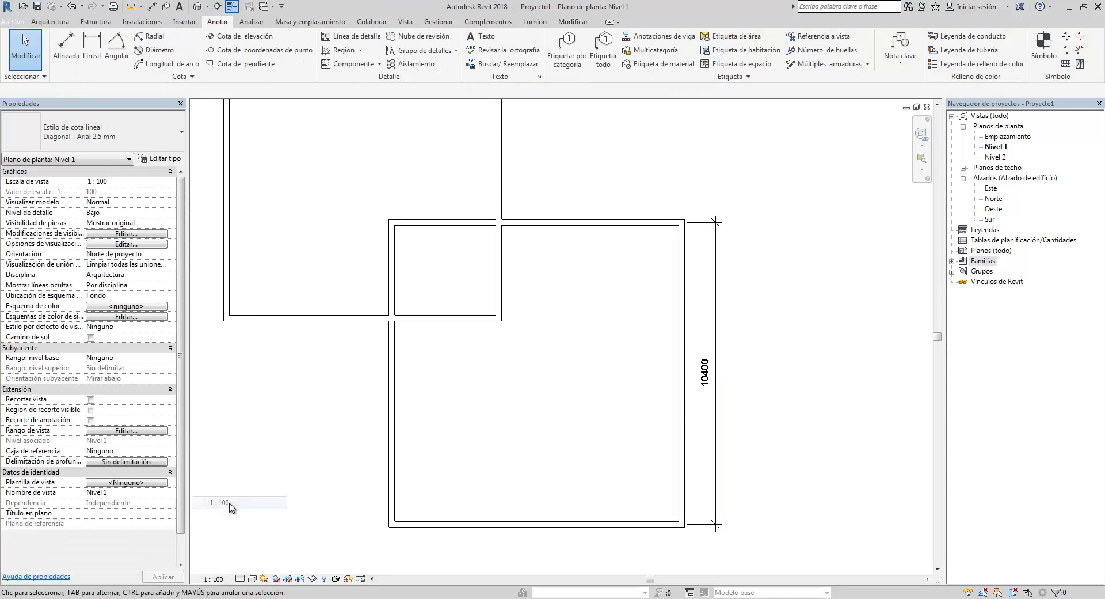
{"action": "left_click", "coordinate": [207, 578]}
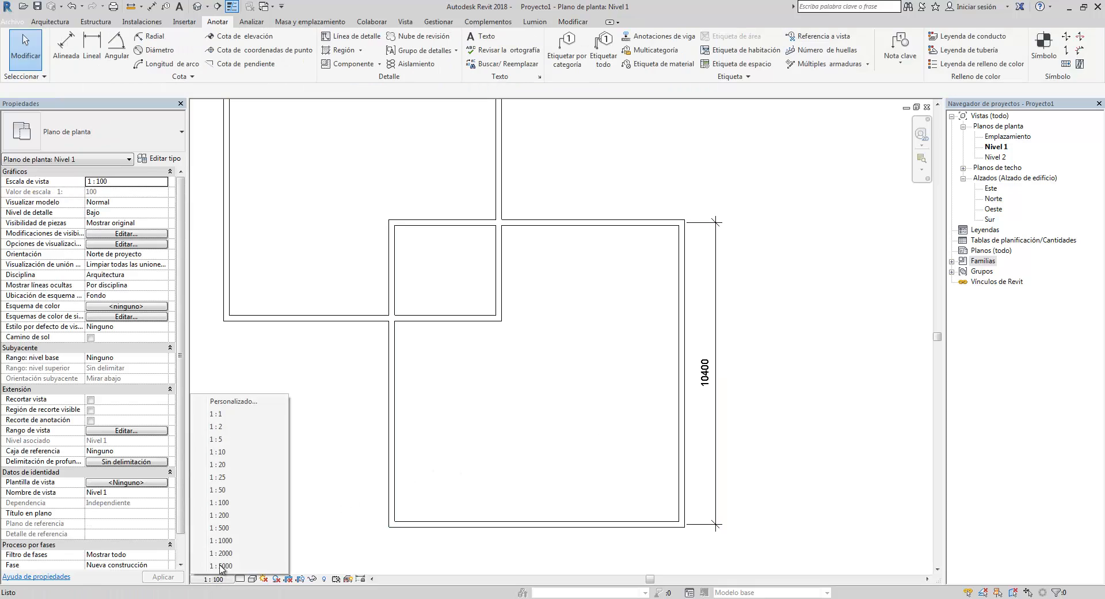
{"action": "left_click", "coordinate": [241, 515]}
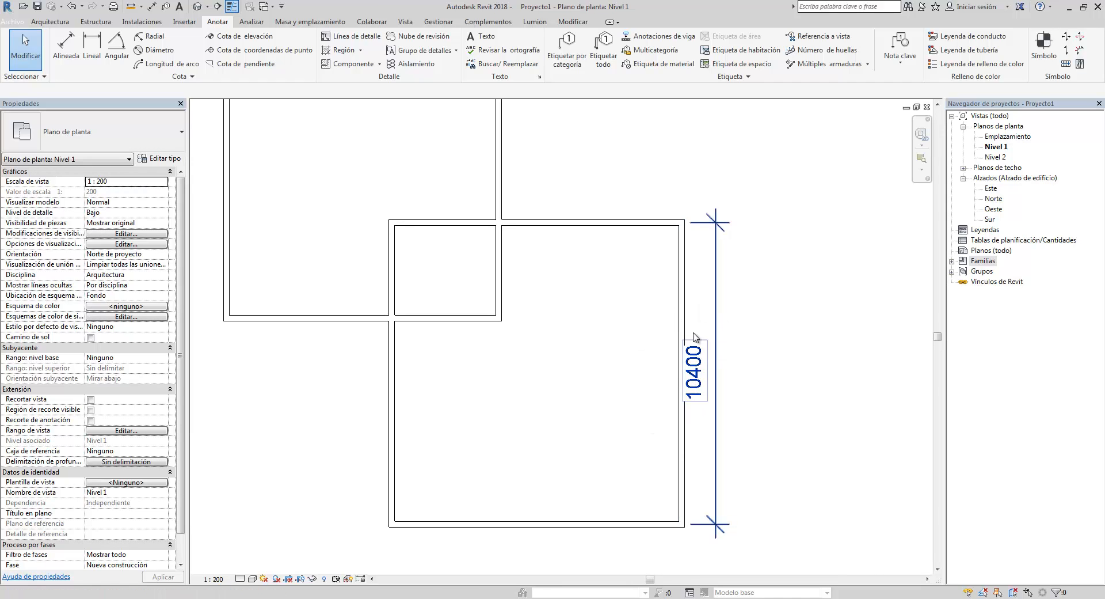
- Move the right wall's dimension line slightly farther away from the wall
{"action": "left_click", "coordinate": [712, 362]}
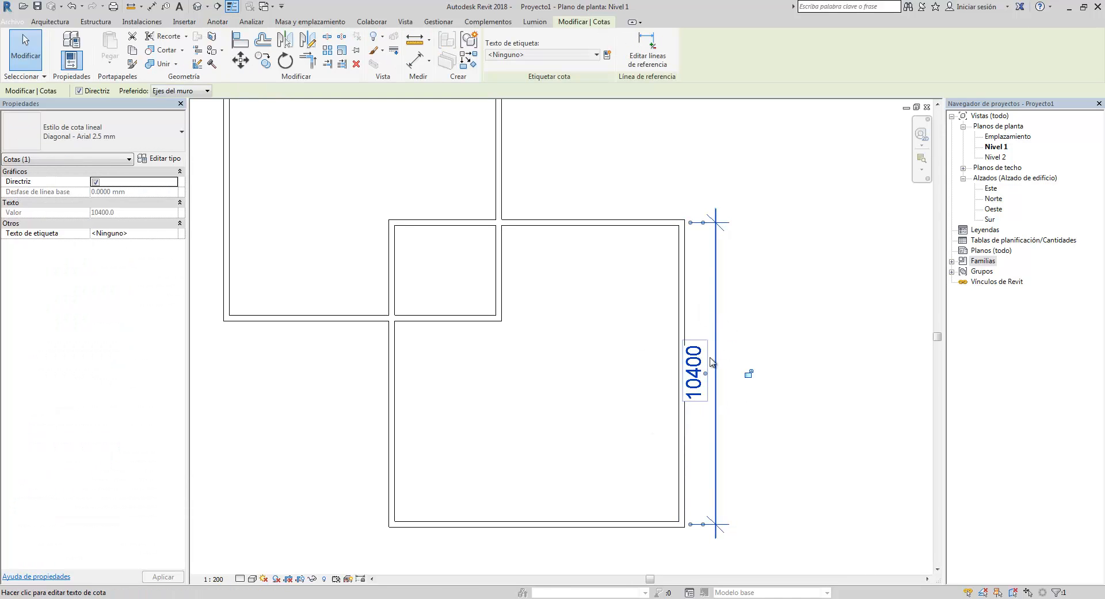
{"action": "left_click_drag", "start_coordinate": [718, 355], "coordinate": [737, 357]}
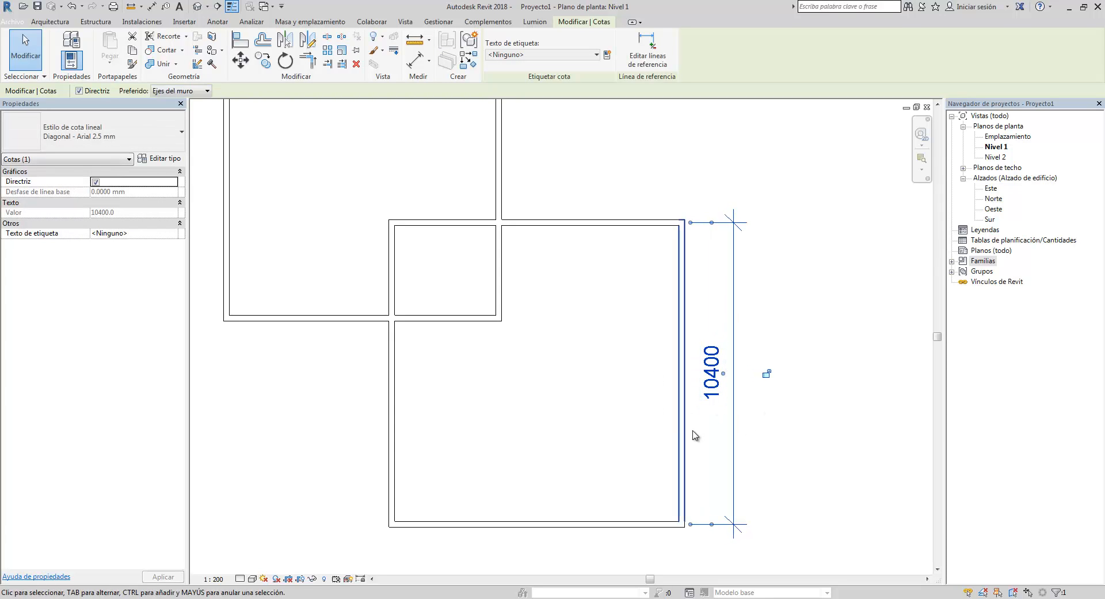
{"action": "scroll", "coordinate": [679, 346], "scroll_direction": "down", "scroll_amount": 3}
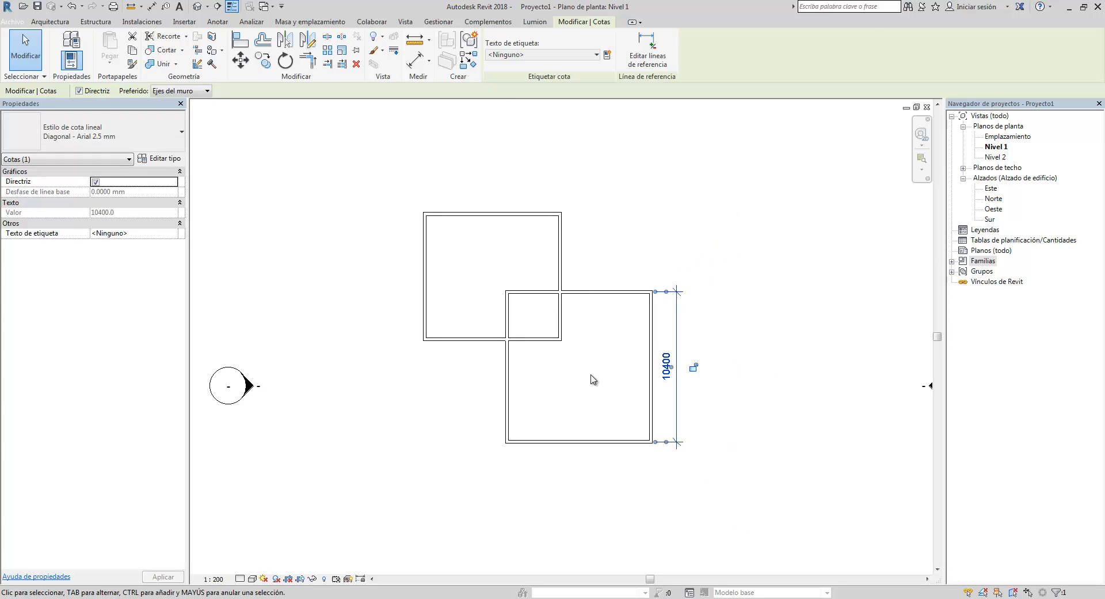
{"action": "left_click", "coordinate": [716, 395]}
{"action": "left_click_drag", "start_coordinate": [631, 393], "coordinate": [401, 199]}
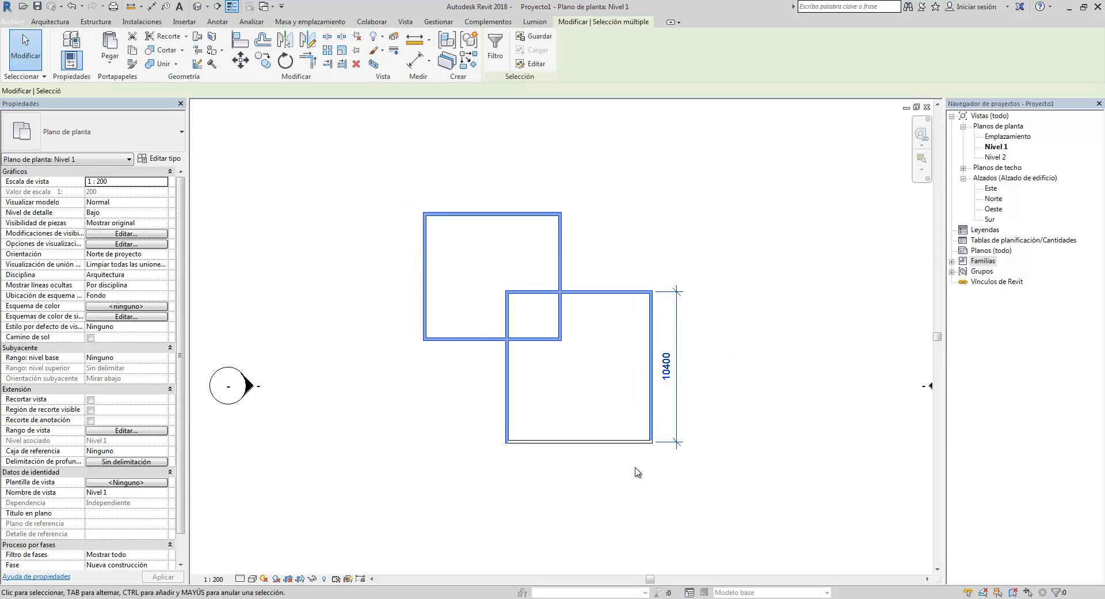
{"action": "left_click", "coordinate": [713, 474]}
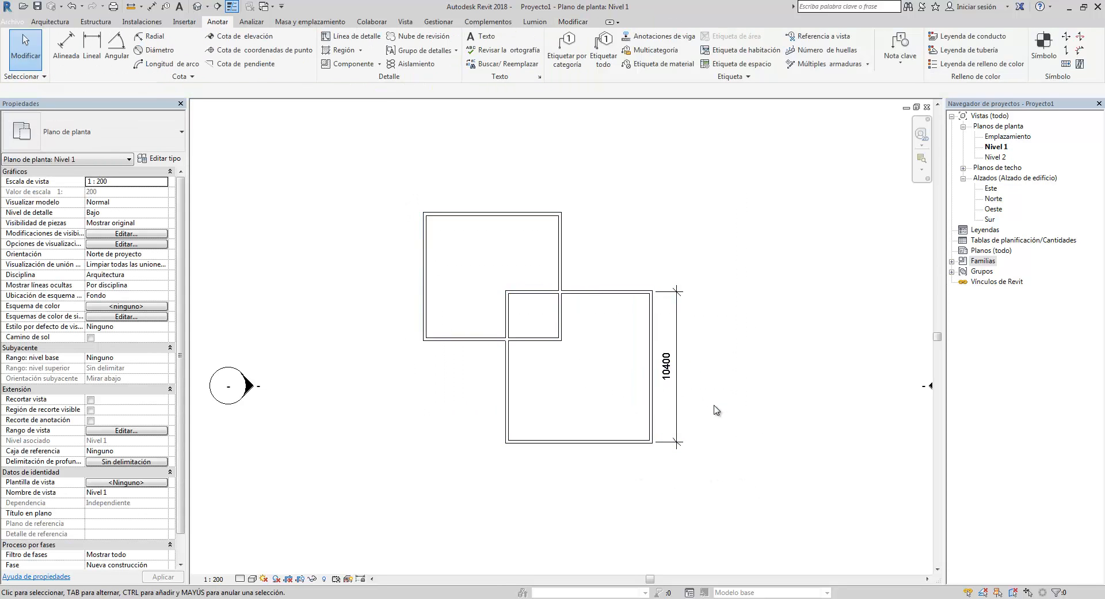
- Set the floor plan's view scale back to 1:50
{"action": "scroll", "coordinate": [621, 408], "scroll_direction": "up", "scroll_amount": 5}
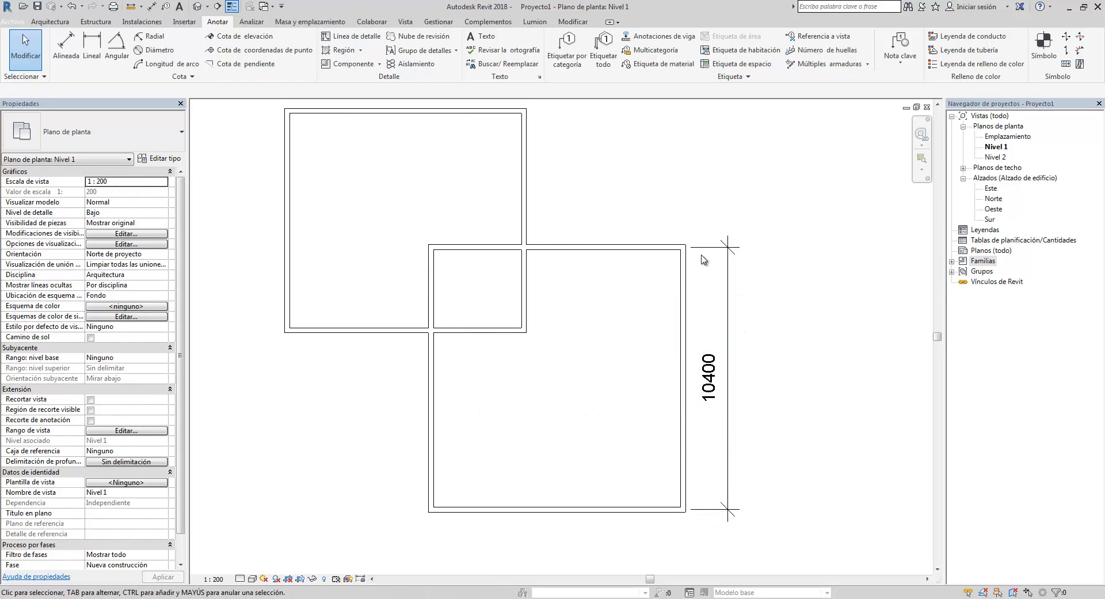
{"action": "scroll", "coordinate": [641, 416], "scroll_direction": "down", "scroll_amount": 2}
{"action": "middle_click_drag", "start_coordinate": [608, 418], "coordinate": [555, 385]}
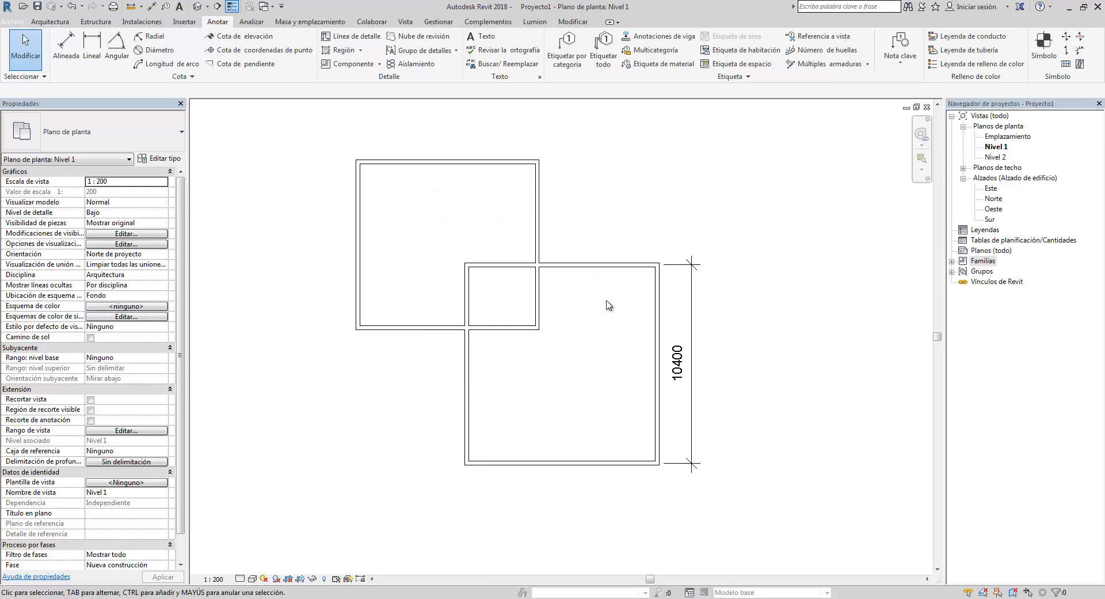
{"action": "left_click", "coordinate": [223, 581]}
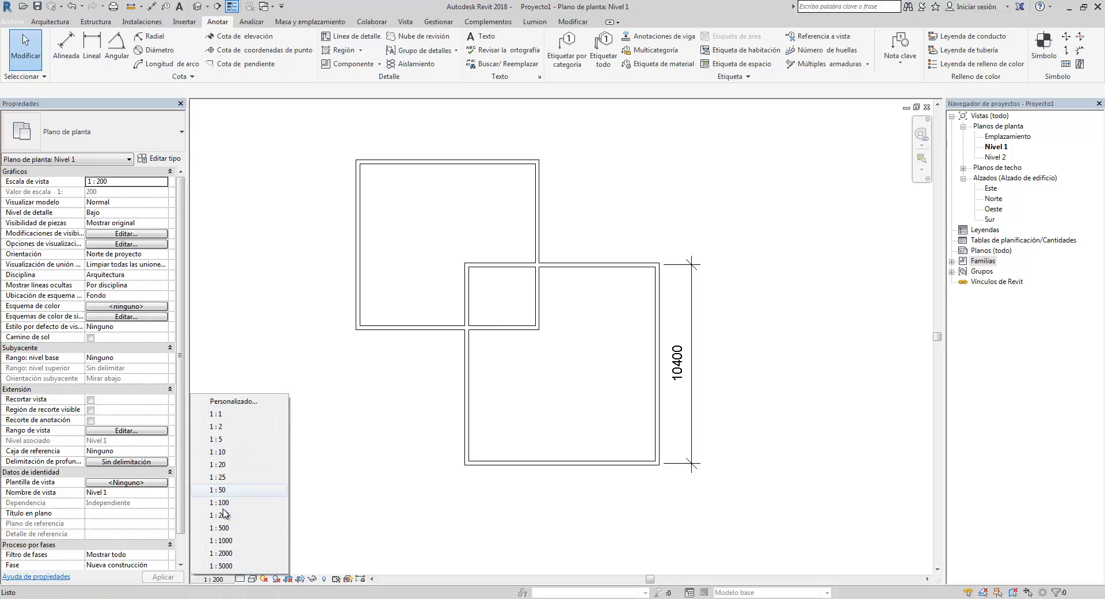
{"action": "left_click", "coordinate": [222, 490]}
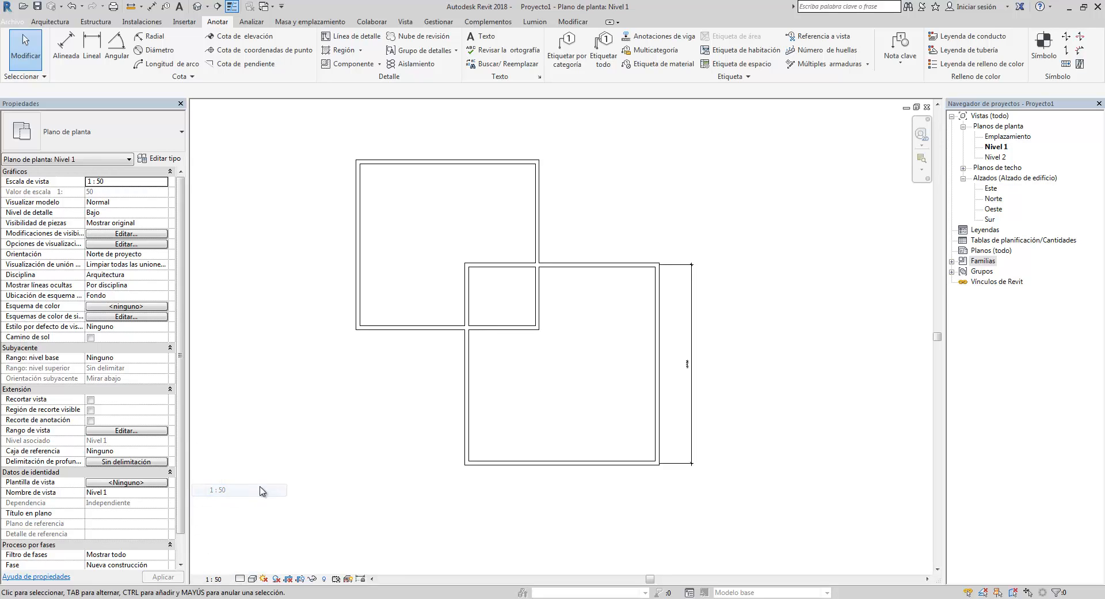
- Switch the view's visual style to Wireframe
{"action": "scroll", "coordinate": [700, 375], "scroll_direction": "up", "scroll_amount": 1}
{"action": "scroll", "coordinate": [685, 376], "scroll_direction": "down", "scroll_amount": 1}
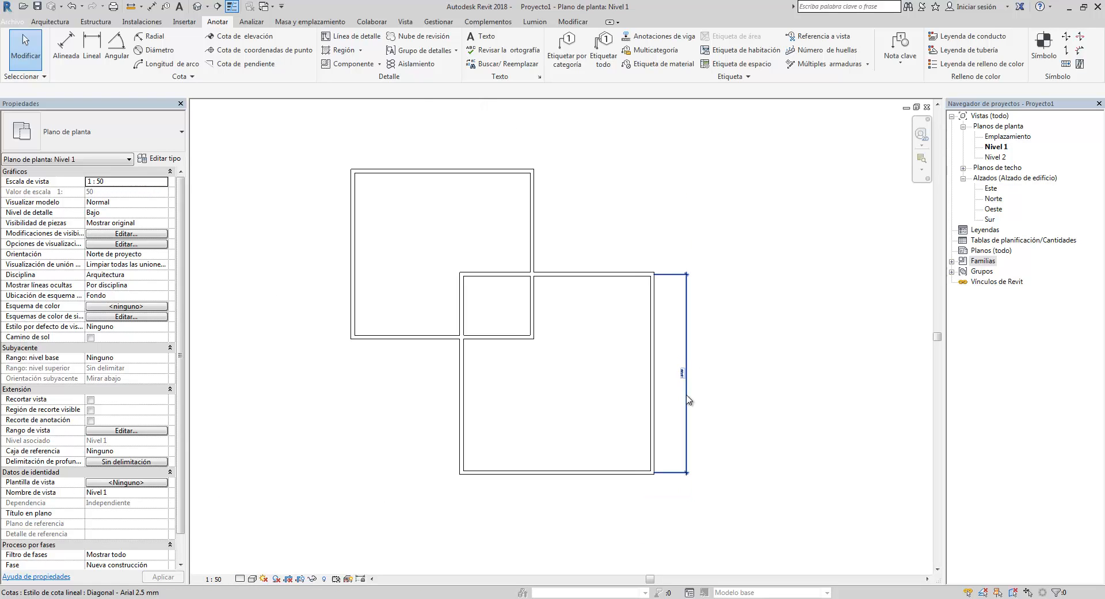
{"action": "left_click", "coordinate": [687, 416]}
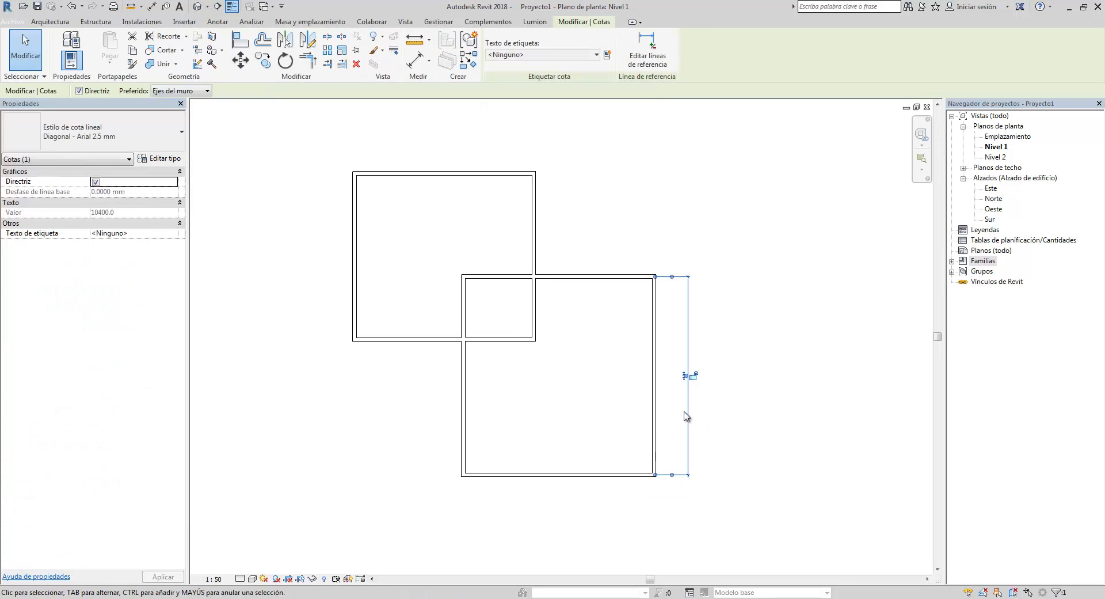
{"action": "left_click", "coordinate": [601, 427]}
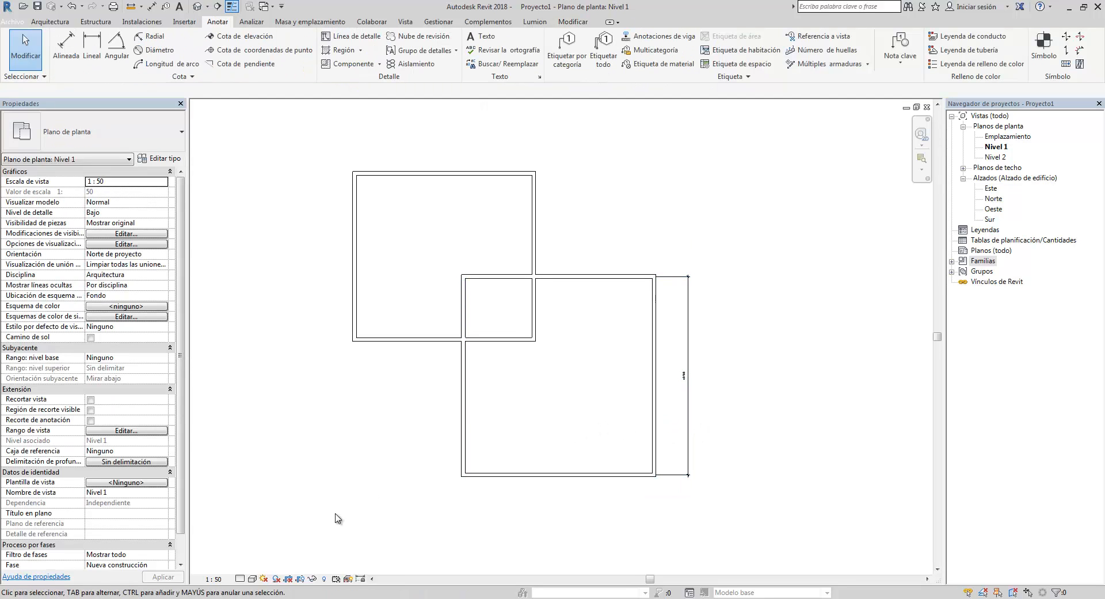
{"action": "left_click", "coordinate": [252, 579]}
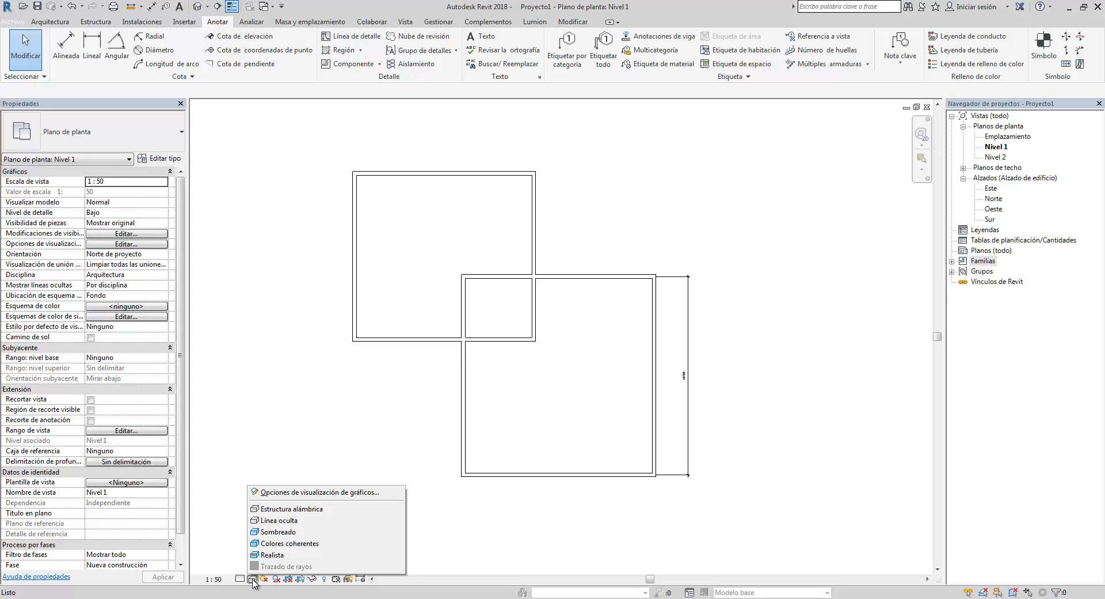
{"action": "left_click", "coordinate": [270, 510]}
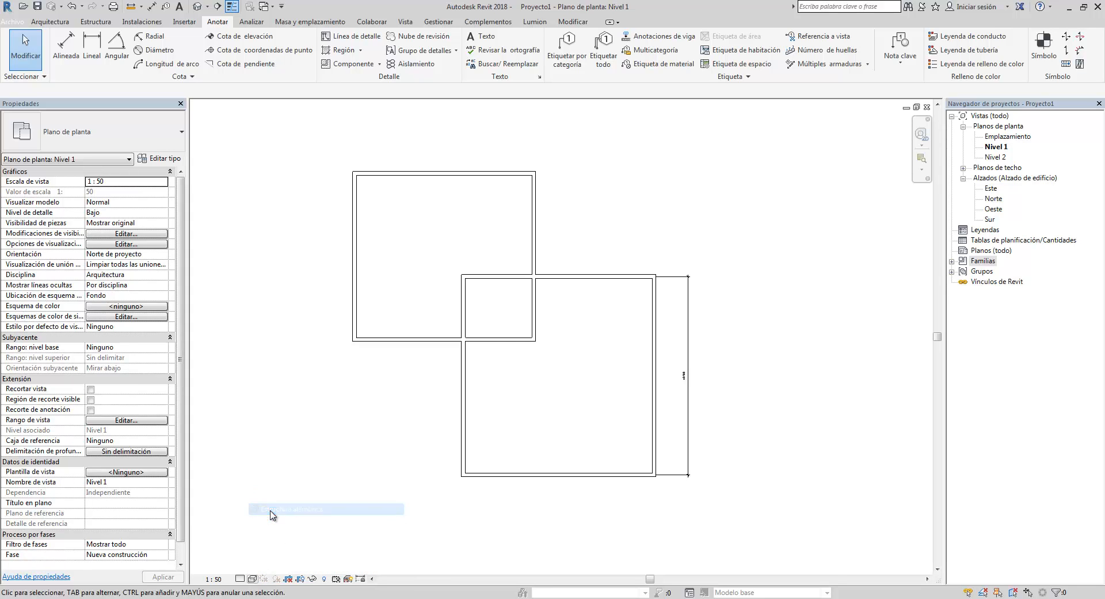
- Load the M_Cama-Litera bunk bed family from the Mobiliario > Camas library folder
{"action": "scroll", "coordinate": [513, 344], "scroll_direction": "up", "scroll_amount": 4}
{"action": "scroll", "coordinate": [521, 358], "scroll_direction": "down", "scroll_amount": 3}
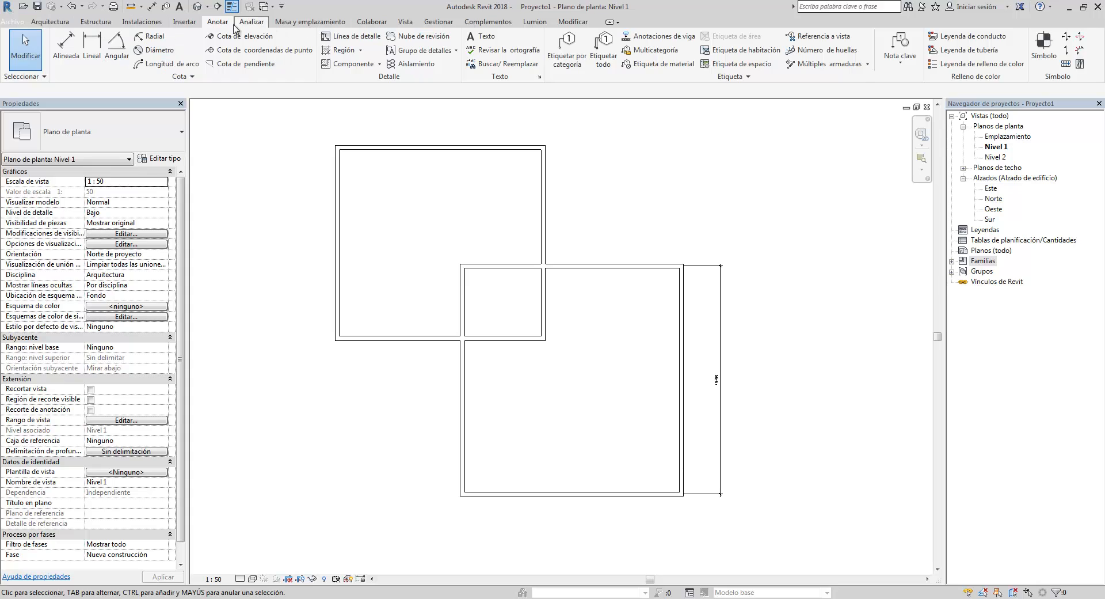
{"action": "left_click", "coordinate": [196, 23]}
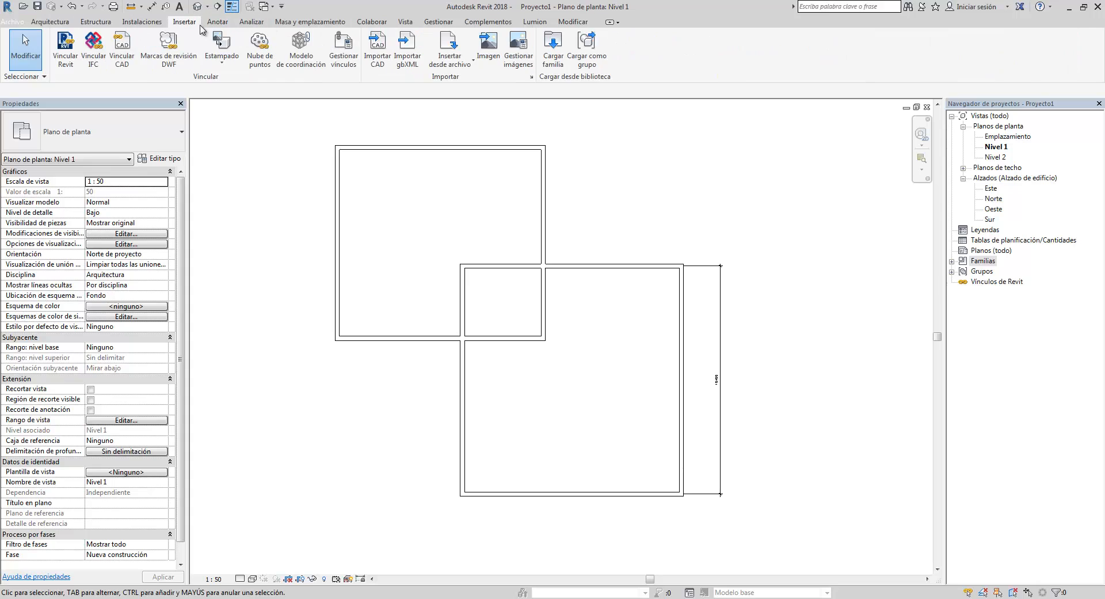
{"action": "left_click", "coordinate": [50, 22]}
{"action": "left_click", "coordinate": [184, 23]}
{"action": "left_click", "coordinate": [553, 47]}
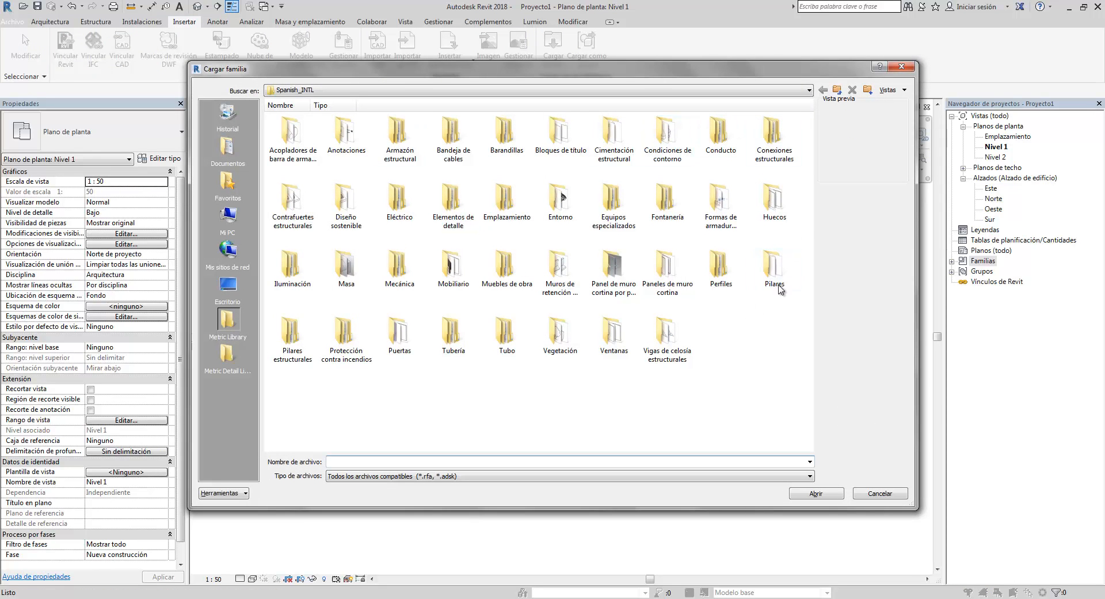
{"action": "double_click", "coordinate": [450, 279]}
{"action": "double_click", "coordinate": [346, 136]}
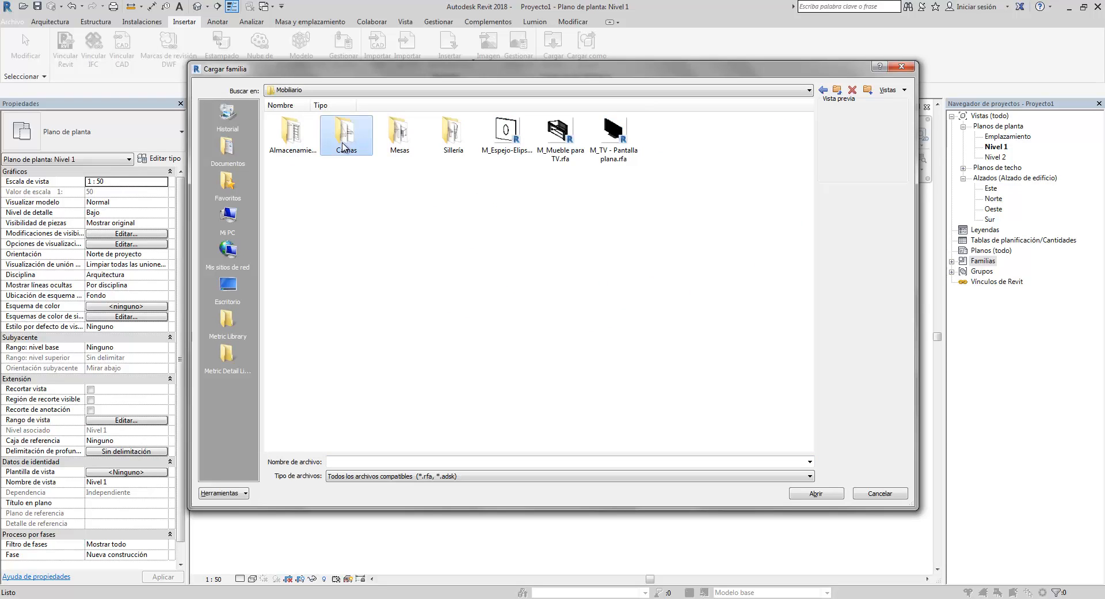
{"action": "left_click", "coordinate": [453, 133]}
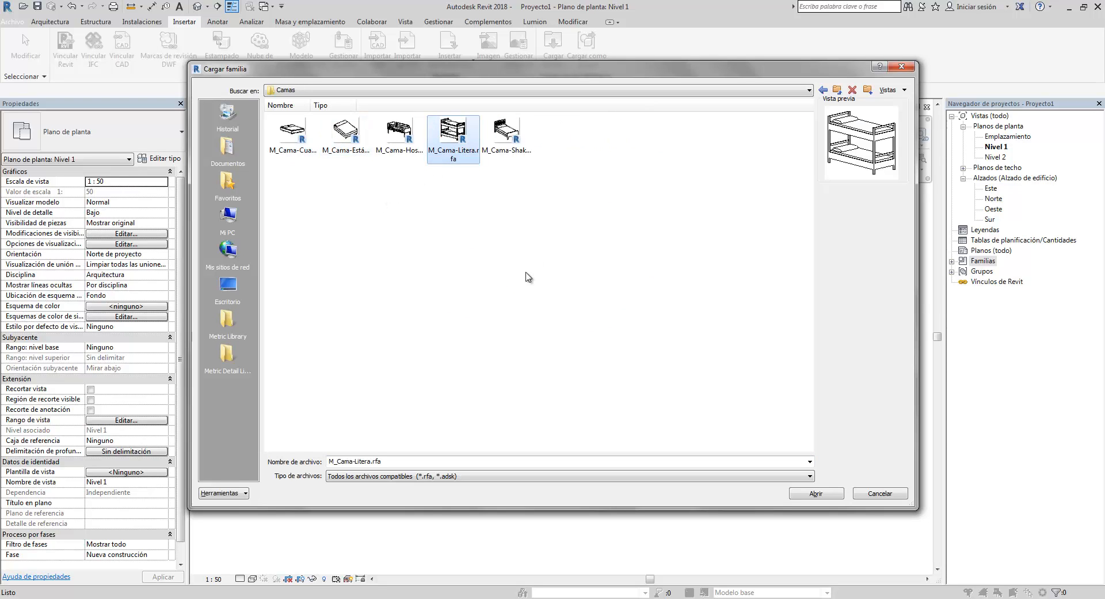
{"action": "left_click", "coordinate": [833, 495]}
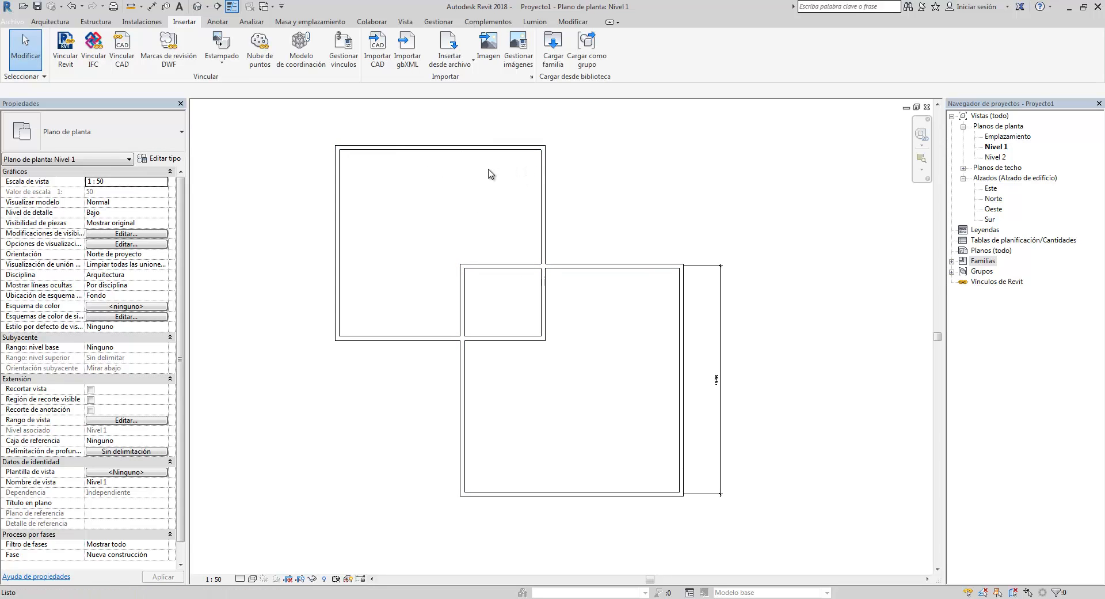
- Place a bunk bed component near the upper wall of the second enclosure's main room
{"action": "left_click", "coordinate": [95, 21]}
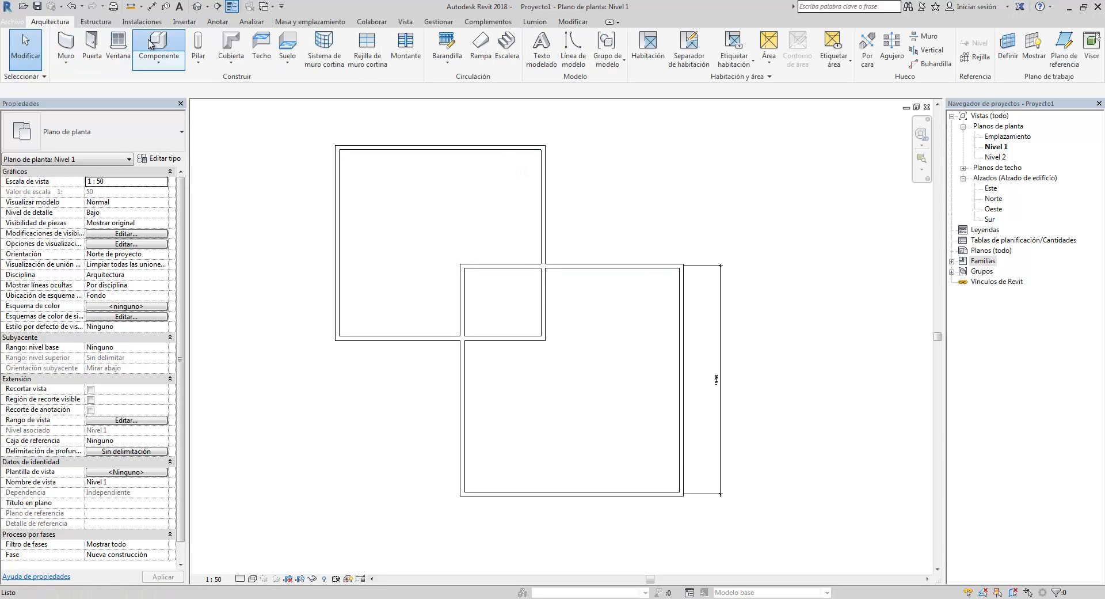
{"action": "left_click", "coordinate": [159, 45]}
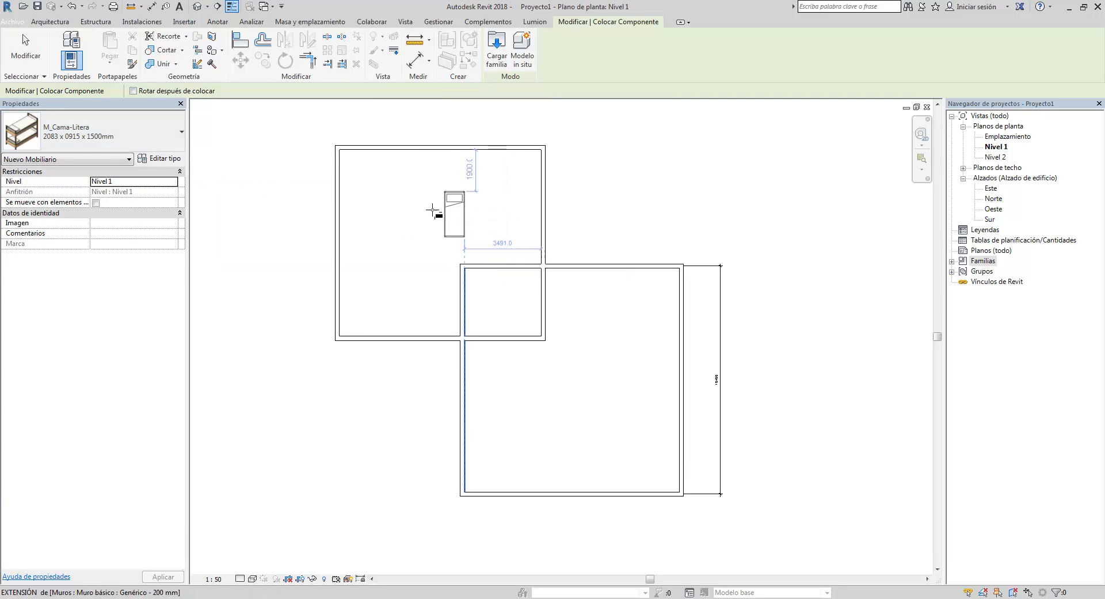
{"action": "scroll", "coordinate": [435, 216], "scroll_direction": "up", "scroll_amount": 3}
{"action": "middle_click_drag", "start_coordinate": [749, 371], "coordinate": [654, 294]}
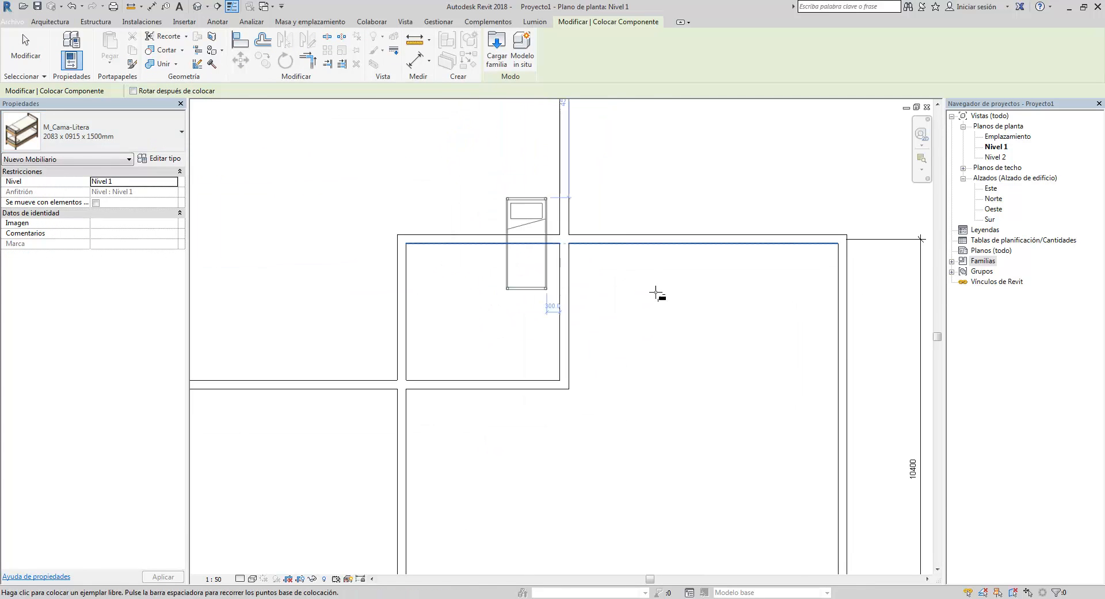
{"action": "left_click", "coordinate": [638, 316]}
{"action": "scroll", "coordinate": [715, 316], "scroll_direction": "up", "scroll_amount": 2}
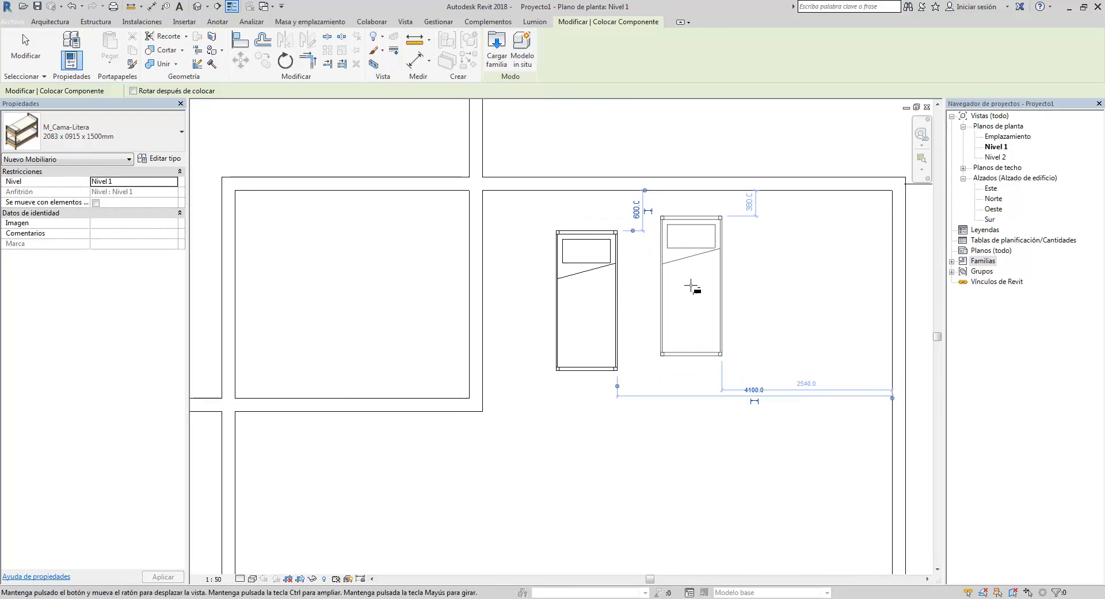
{"action": "key", "text": "Escape"}
{"action": "key", "text": "Escape"}
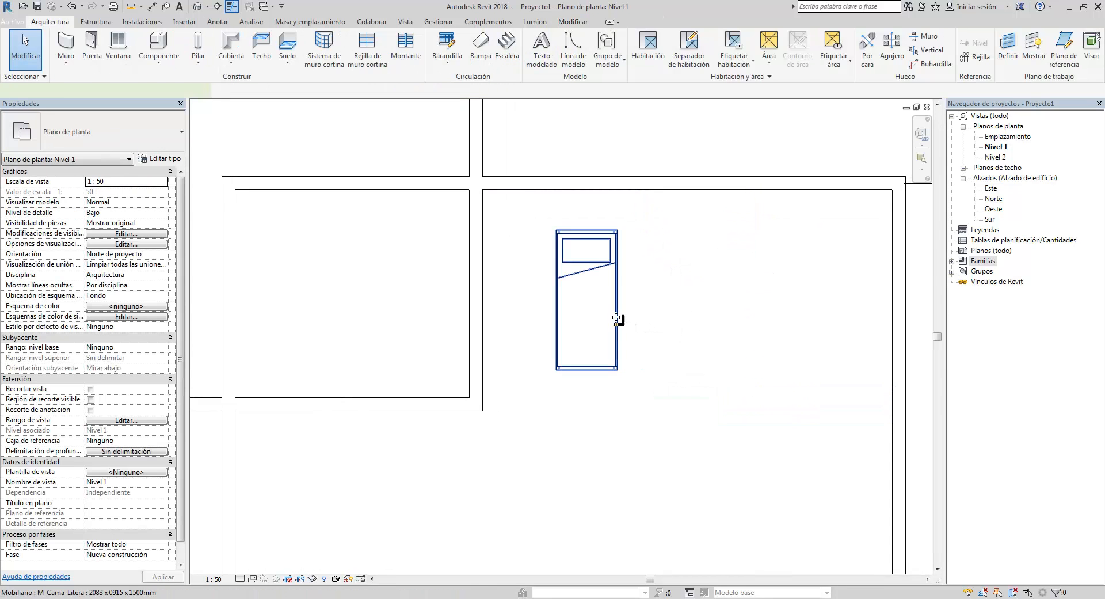
- Select the placed bunk bed to examine its properties
{"action": "left_click", "coordinate": [617, 315]}
{"action": "scroll", "coordinate": [639, 323], "scroll_direction": "down", "scroll_amount": 3}
{"action": "scroll", "coordinate": [580, 395], "scroll_direction": "down", "scroll_amount": 2}
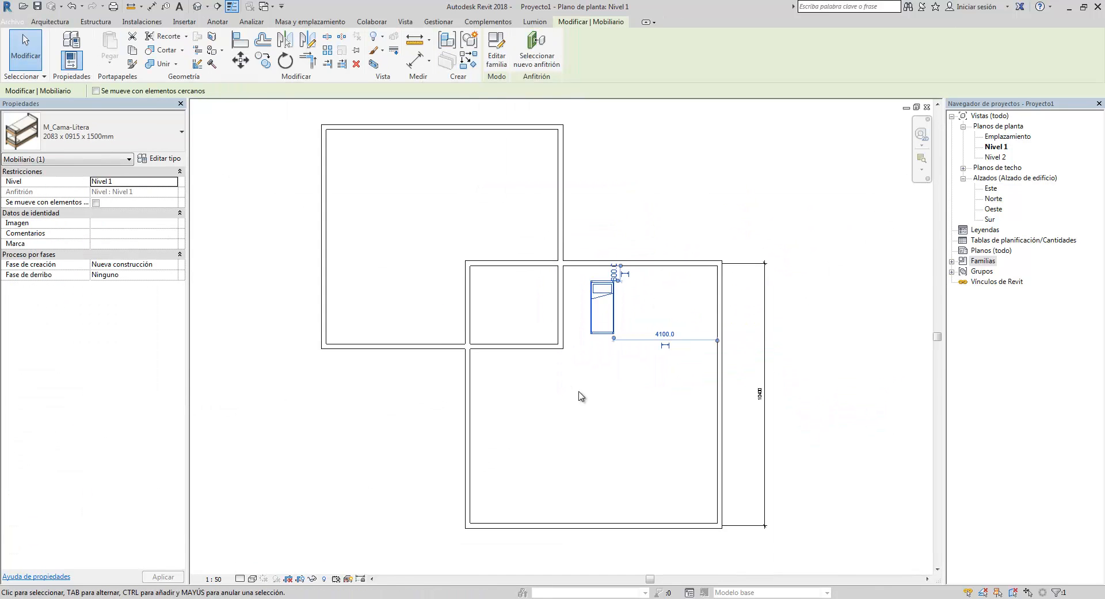
{"action": "key", "text": "Escape"}
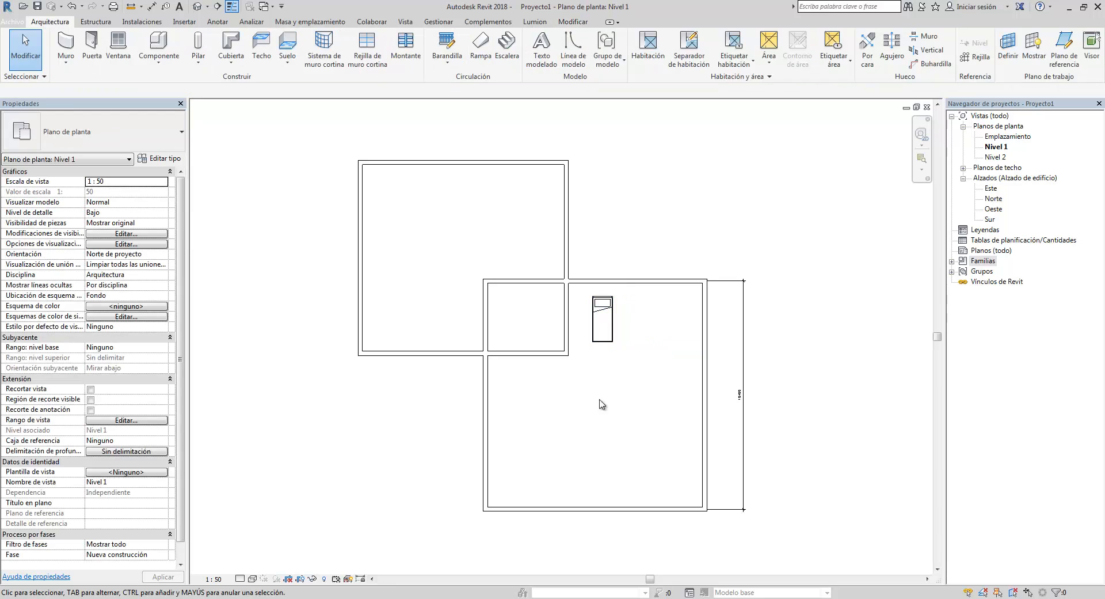
- Switch the view's visual style to Hidden Line
{"action": "left_click", "coordinate": [252, 579]}
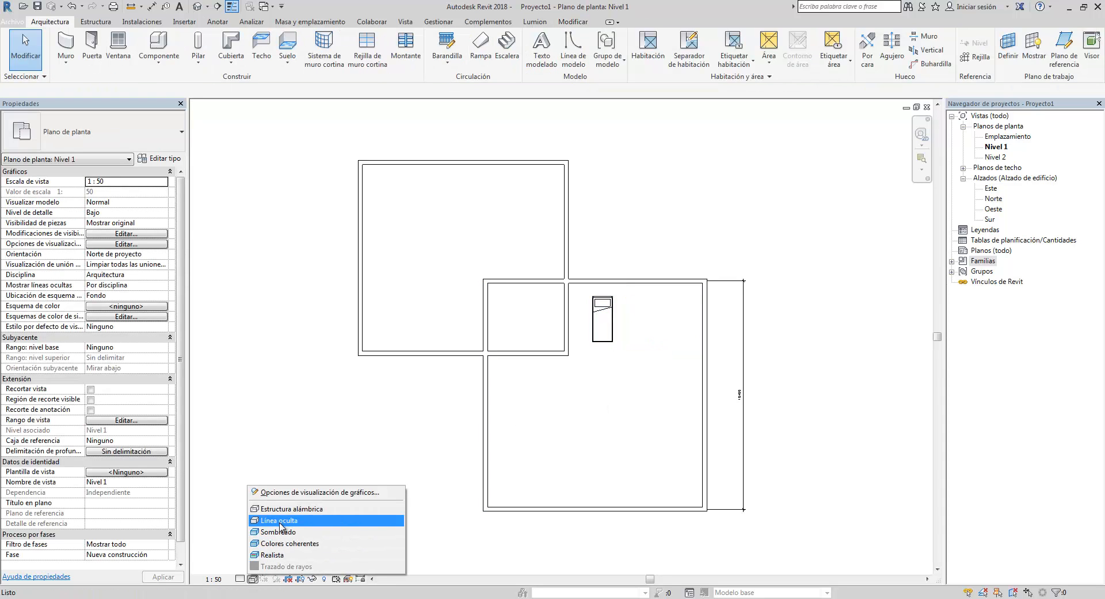
{"action": "left_click", "coordinate": [280, 525]}
- Switch the view's visual style to Shaded
{"action": "scroll", "coordinate": [596, 423], "scroll_direction": "up", "scroll_amount": 1}
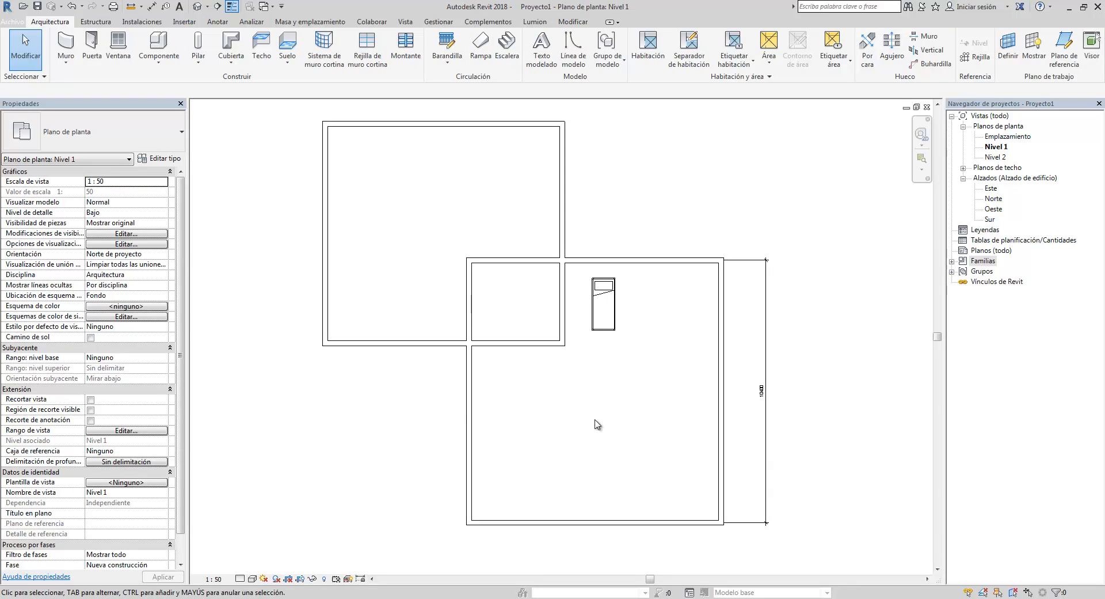
{"action": "middle_click_drag", "start_coordinate": [587, 422], "coordinate": [592, 425]}
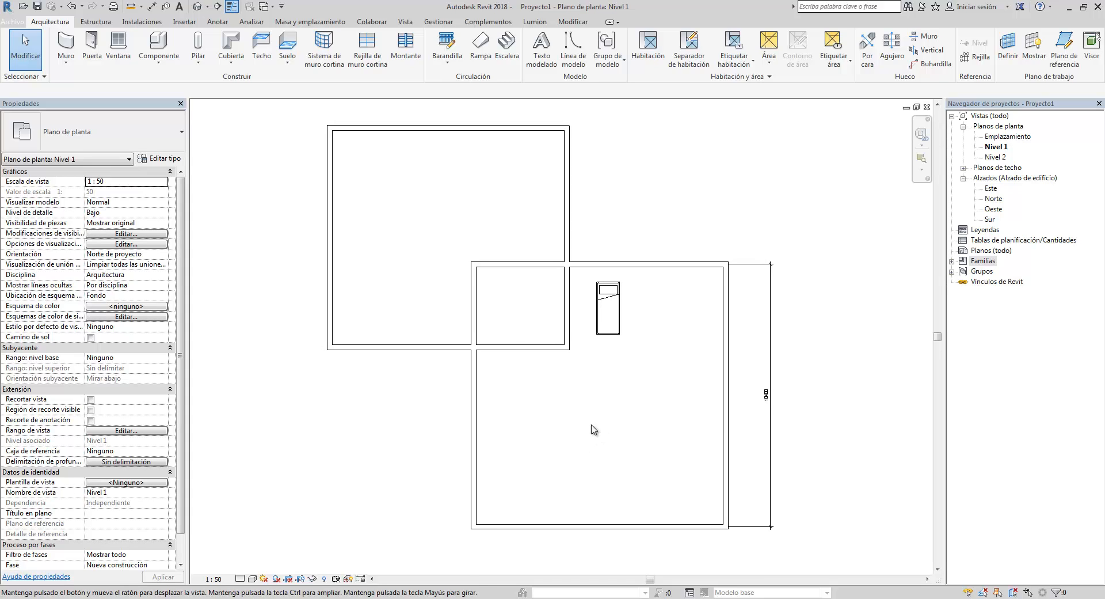
{"action": "scroll", "coordinate": [531, 363], "scroll_direction": "up", "scroll_amount": 1}
{"action": "middle_click_drag", "start_coordinate": [535, 371], "coordinate": [557, 415]}
{"action": "scroll", "coordinate": [550, 412], "scroll_direction": "down", "scroll_amount": 1}
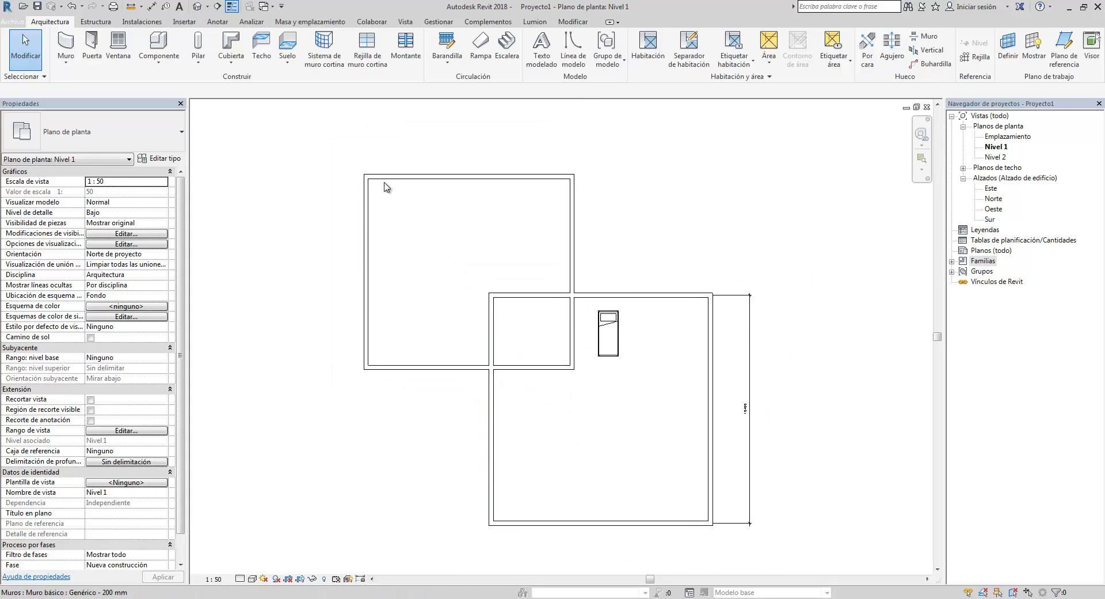
{"action": "scroll", "coordinate": [572, 271], "scroll_direction": "up", "scroll_amount": 2}
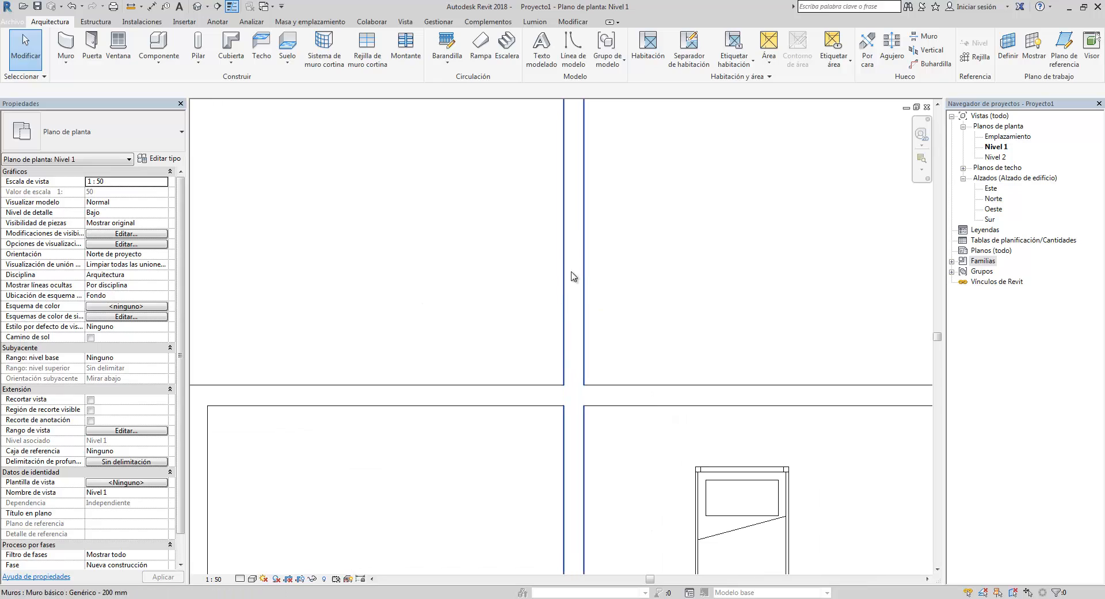
{"action": "scroll", "coordinate": [555, 380], "scroll_direction": "down", "scroll_amount": 4}
{"action": "middle_click_drag", "start_coordinate": [548, 371], "coordinate": [537, 330]}
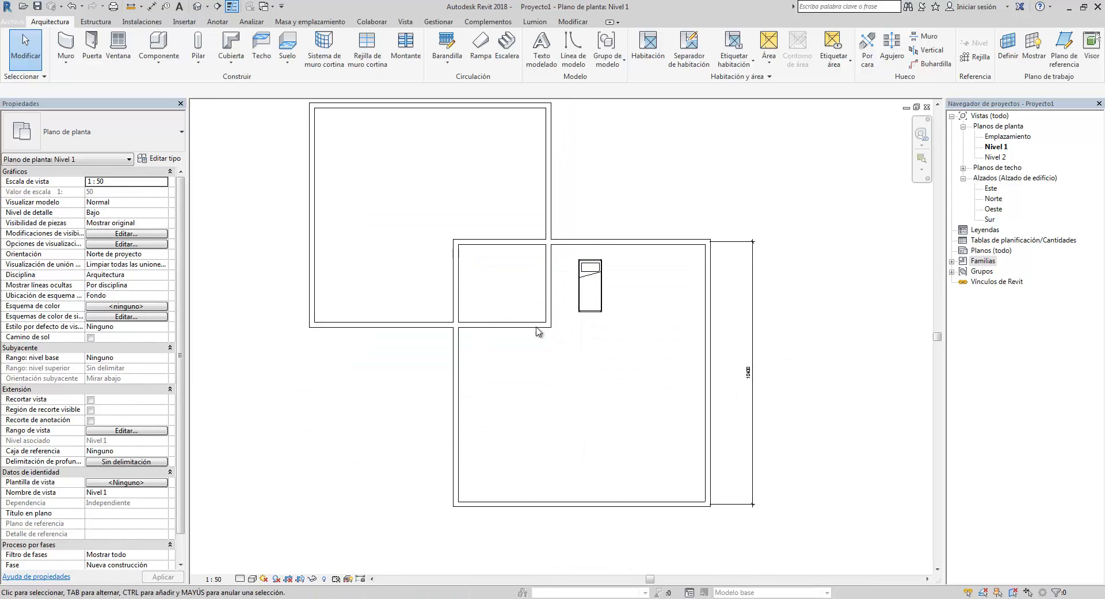
{"action": "left_click", "coordinate": [253, 578]}
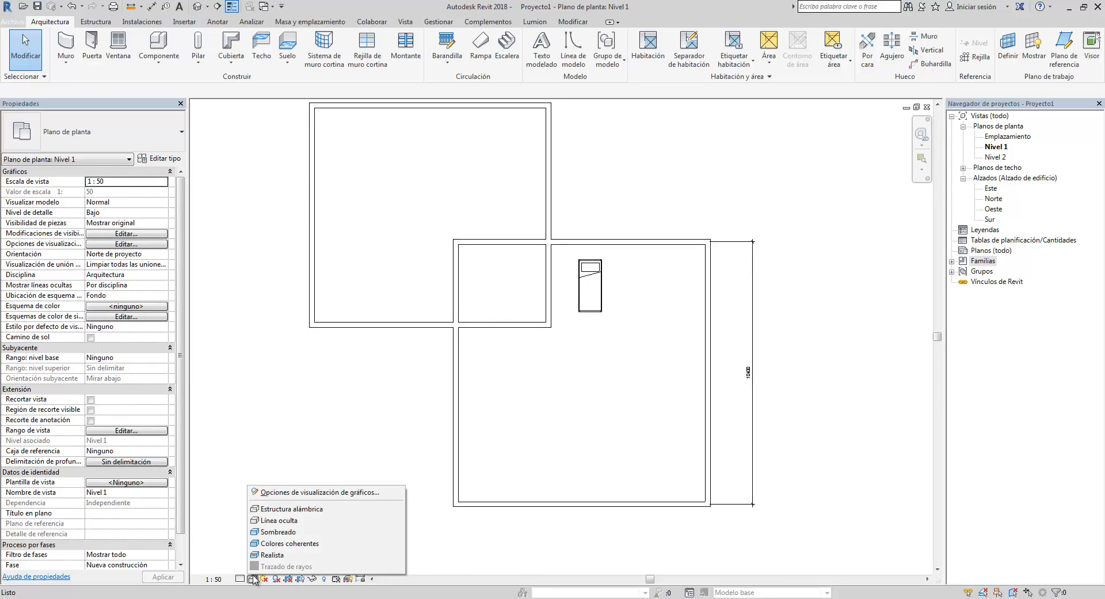
{"action": "left_click", "coordinate": [288, 532]}
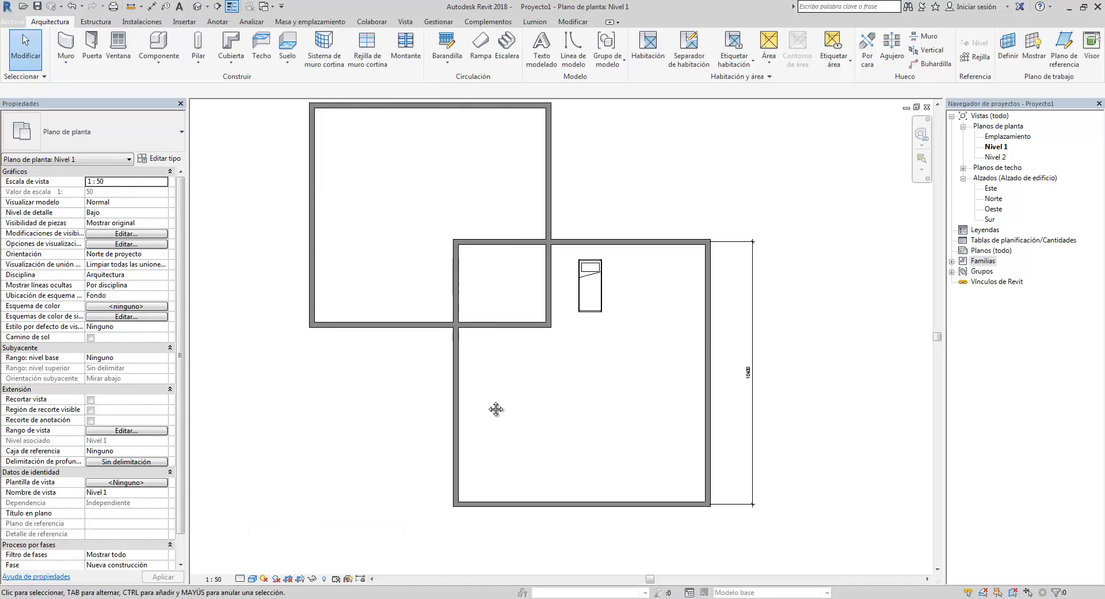
{"action": "middle_click_drag", "start_coordinate": [497, 410], "coordinate": [469, 428]}
{"action": "scroll", "coordinate": [521, 393], "scroll_direction": "down", "scroll_amount": 2}
{"action": "middle_click_drag", "start_coordinate": [521, 393], "coordinate": [566, 355]}
{"action": "scroll", "coordinate": [576, 359], "scroll_direction": "up", "scroll_amount": 2}
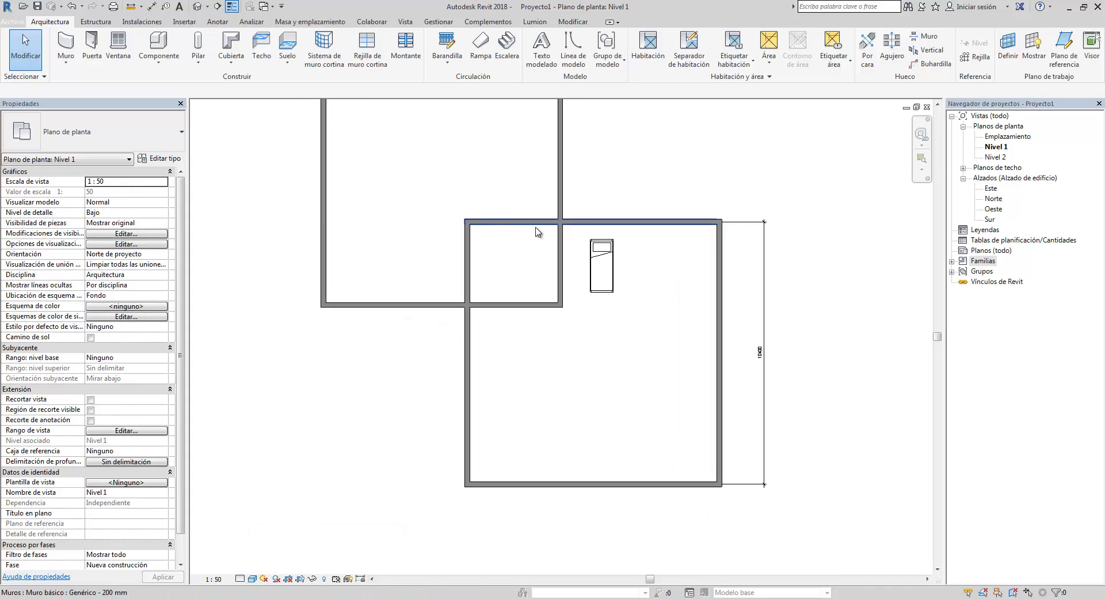
- Switch the plan view's visual style to Realistic
{"action": "scroll", "coordinate": [536, 230], "scroll_direction": "up", "scroll_amount": 1}
{"action": "scroll", "coordinate": [496, 409], "scroll_direction": "down", "scroll_amount": 1}
{"action": "middle_click_drag", "start_coordinate": [497, 410], "coordinate": [492, 425]}
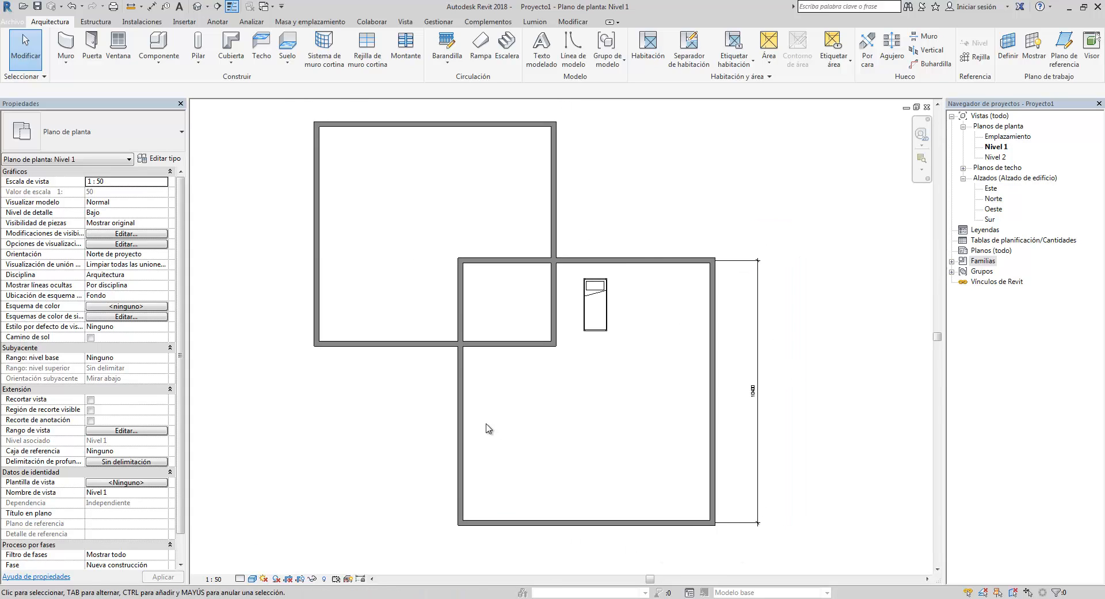
{"action": "scroll", "coordinate": [469, 306], "scroll_direction": "up", "scroll_amount": 5}
{"action": "scroll", "coordinate": [569, 254], "scroll_direction": "down", "scroll_amount": 4}
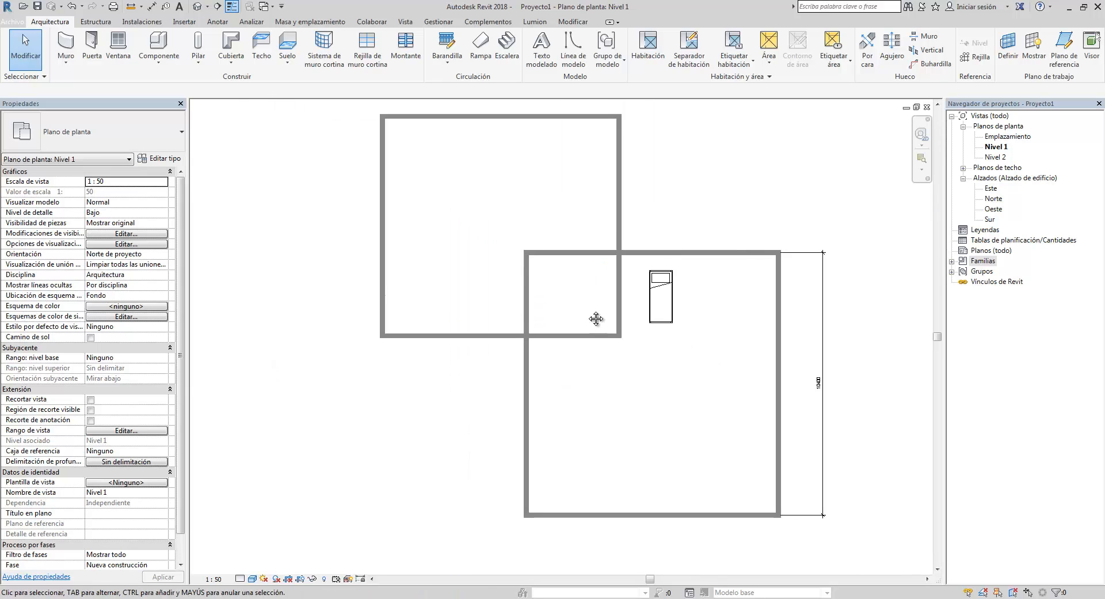
{"action": "left_click", "coordinate": [253, 578]}
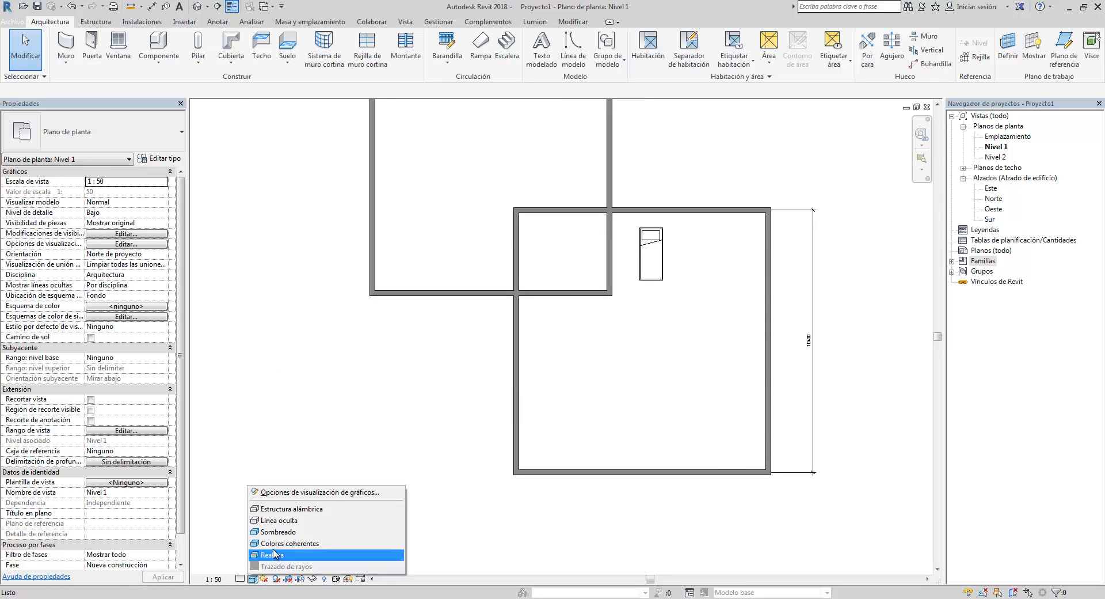
{"action": "left_click", "coordinate": [275, 554]}
{"action": "scroll", "coordinate": [521, 304], "scroll_direction": "down", "scroll_amount": 1}
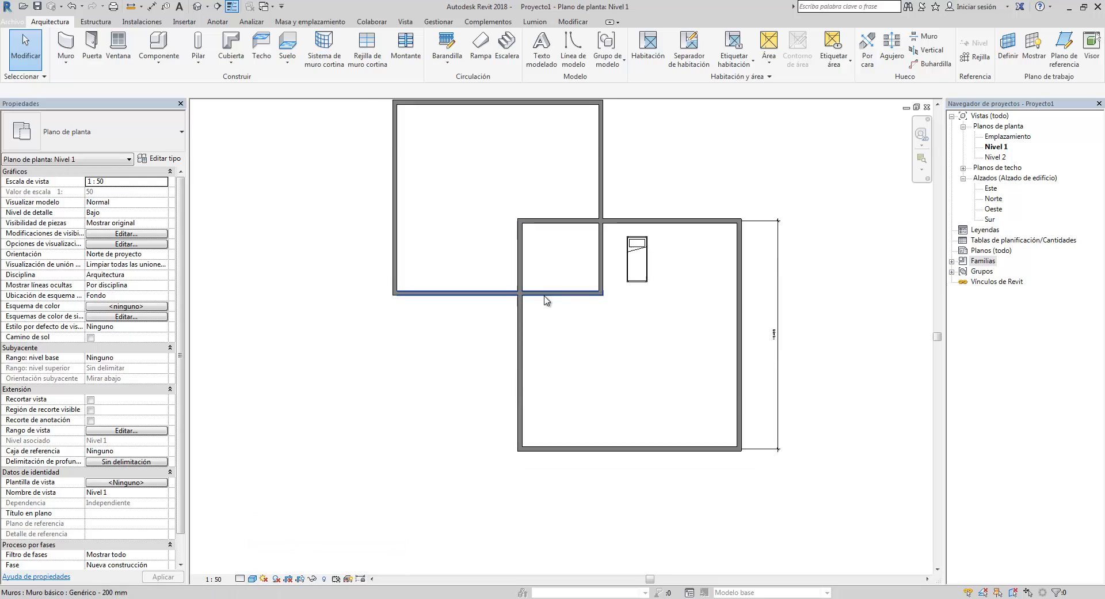
{"action": "middle_click_drag", "start_coordinate": [523, 302], "coordinate": [501, 365]}
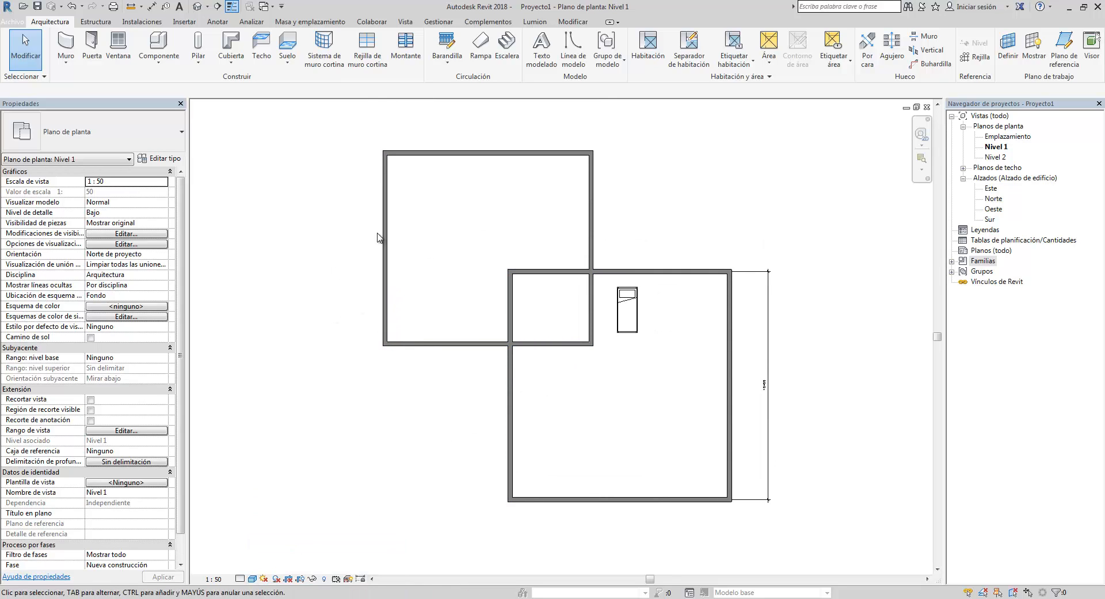
- Select the upper wall of the second enclosure and inspect its type structure and material browser, closing everything unchanged
{"action": "left_click", "coordinate": [555, 273]}
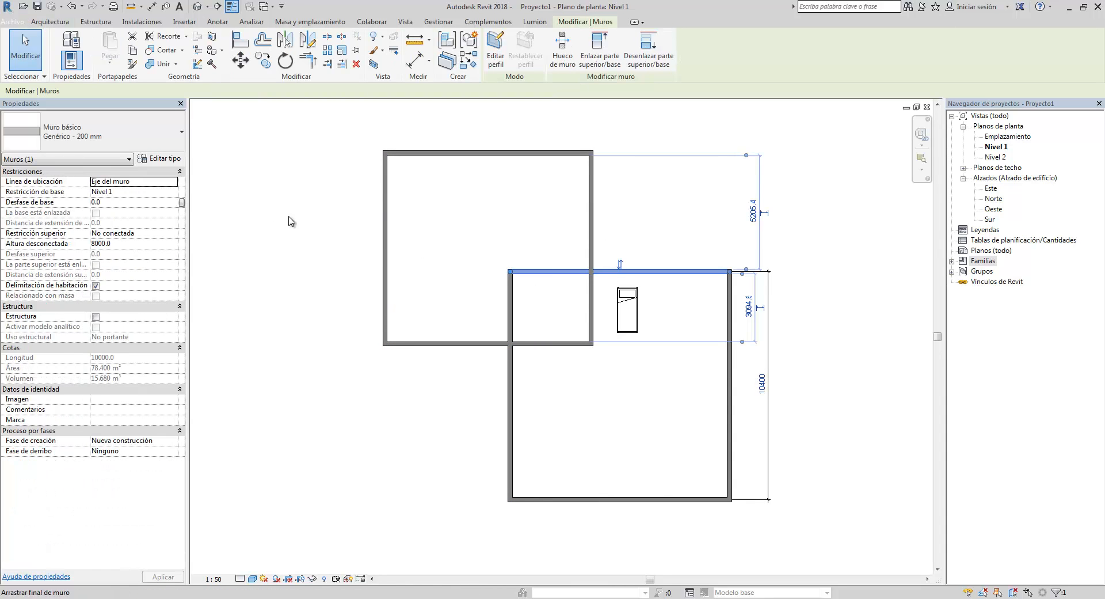
{"action": "left_click", "coordinate": [163, 158]}
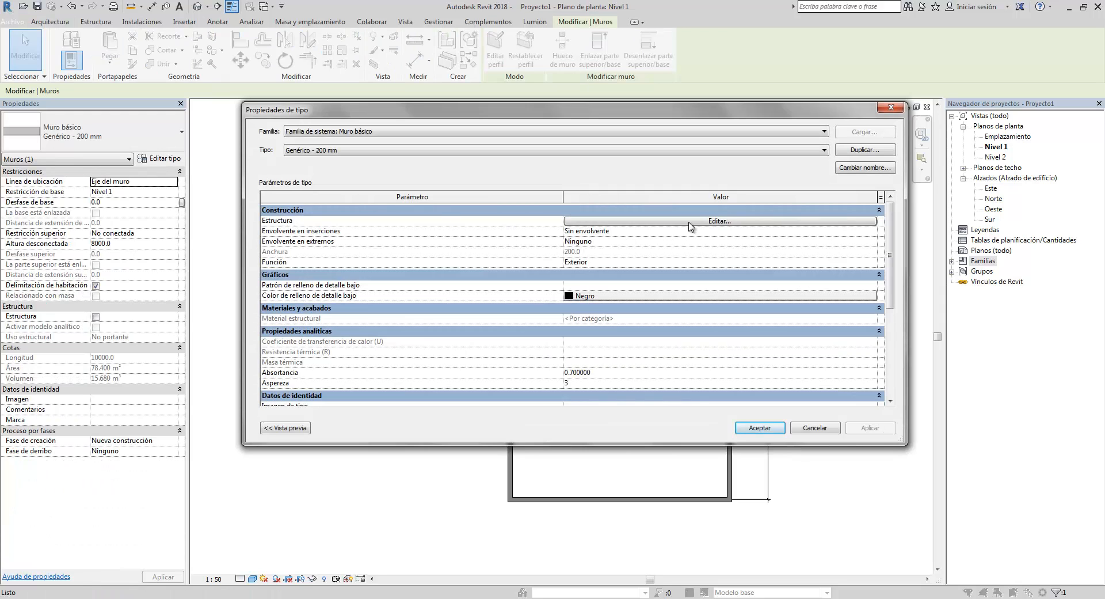
{"action": "left_click", "coordinate": [691, 221]}
{"action": "left_click", "coordinate": [522, 218]}
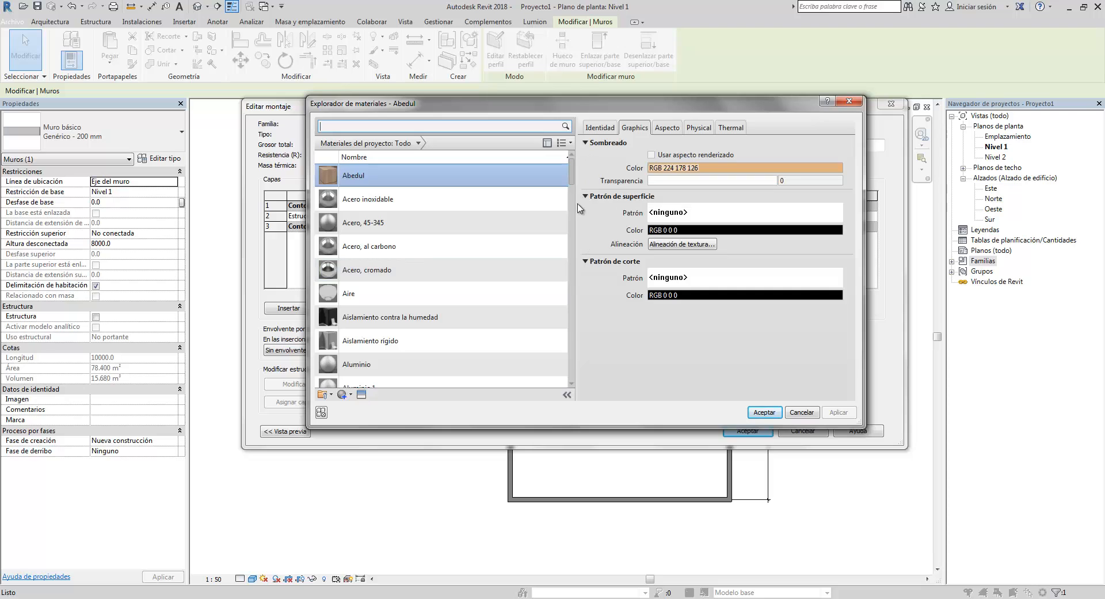
{"action": "key", "text": "Escape"}
{"action": "left_click", "coordinate": [533, 217]}
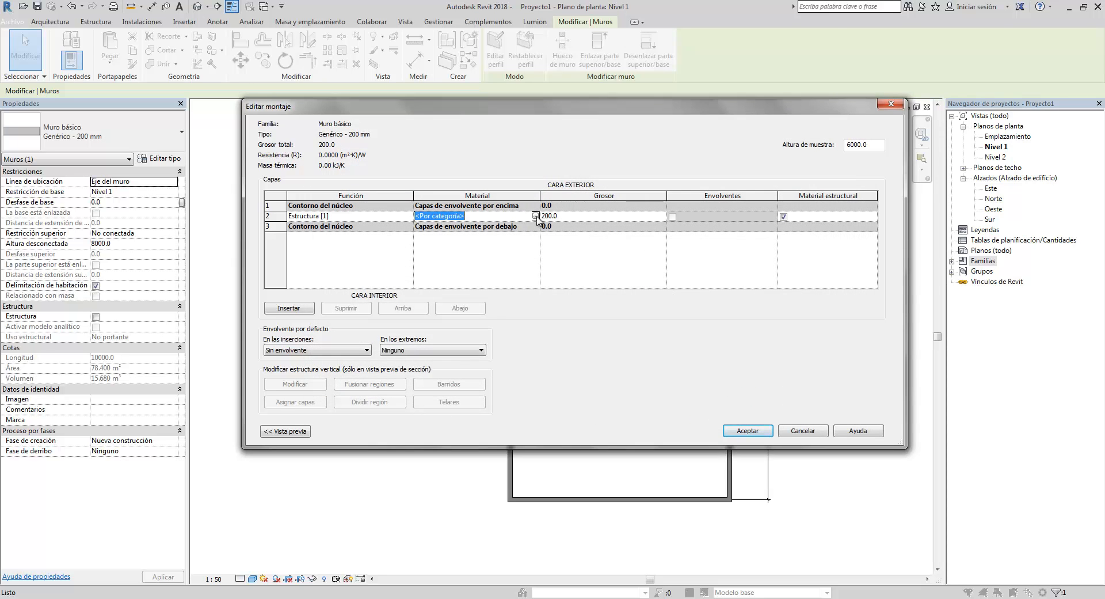
{"action": "left_click", "coordinate": [536, 216]}
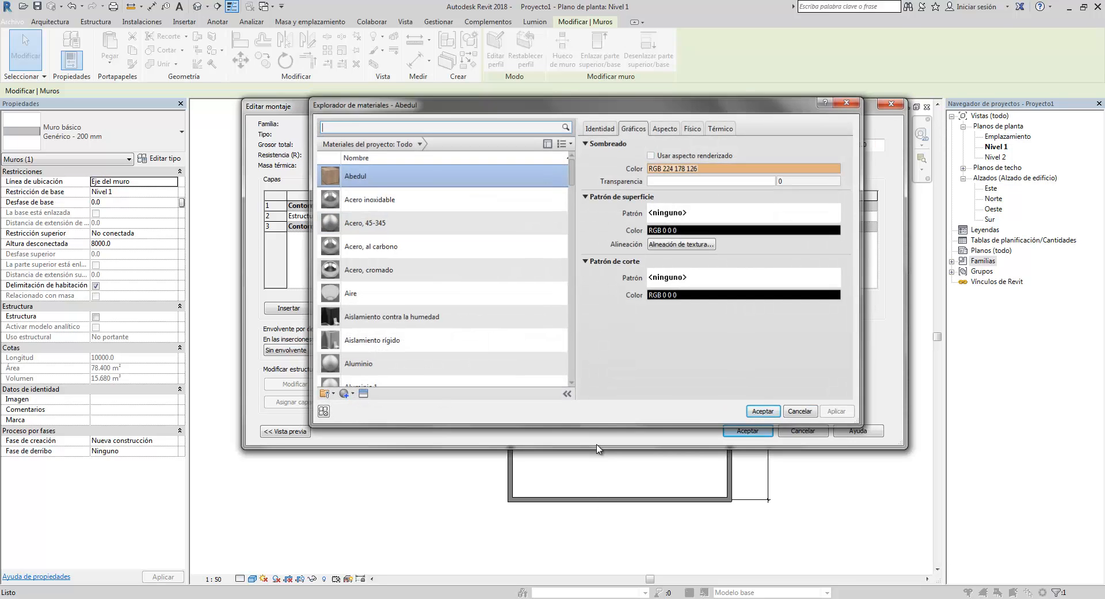
{"action": "key", "text": "Escape"}
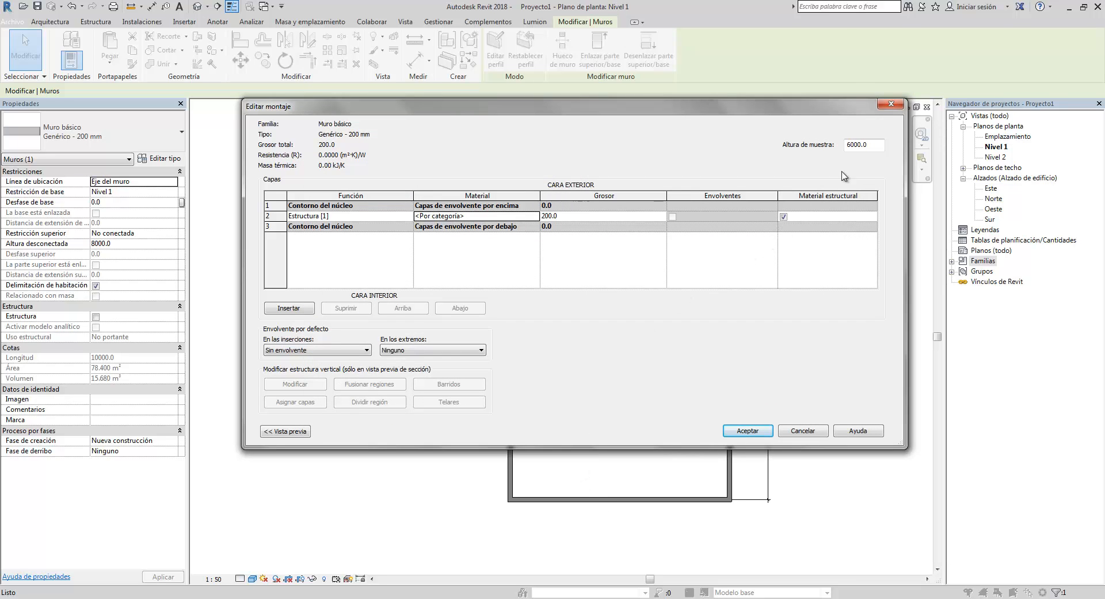
{"action": "left_click", "coordinate": [892, 104]}
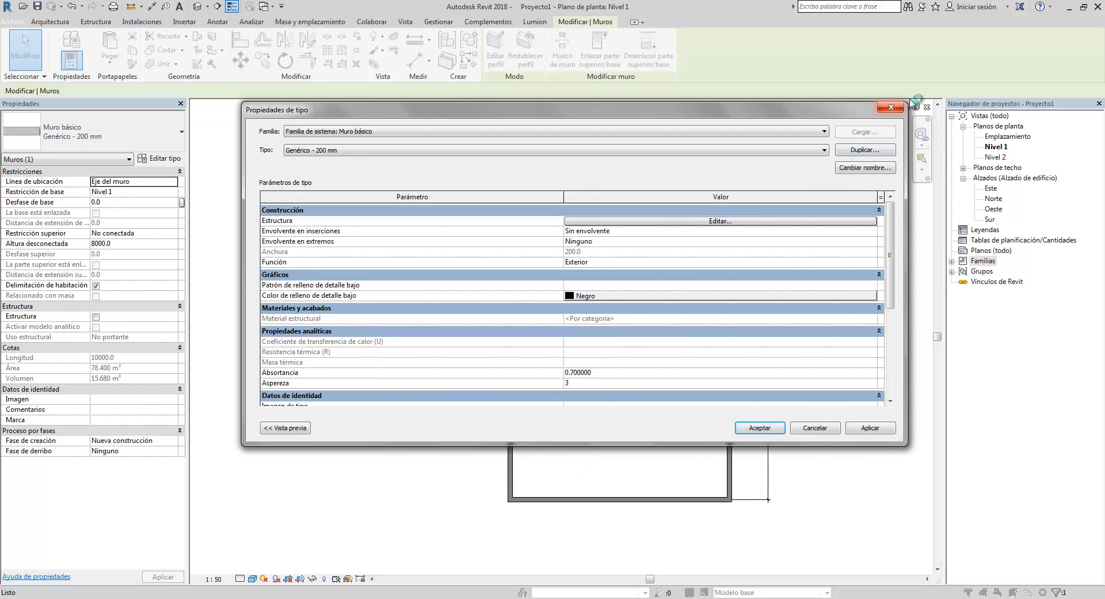
{"action": "left_click", "coordinate": [899, 109]}
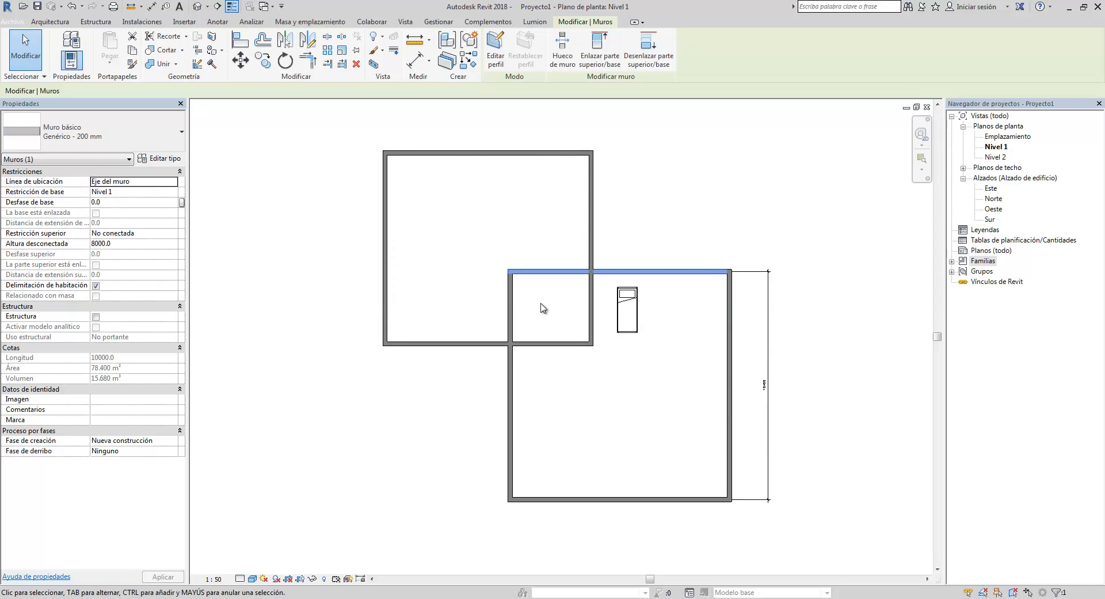
- Apply the Realistic visual style to the plan view once more after clearing the wall selection
{"action": "left_click", "coordinate": [547, 302]}
{"action": "left_click", "coordinate": [547, 270]}
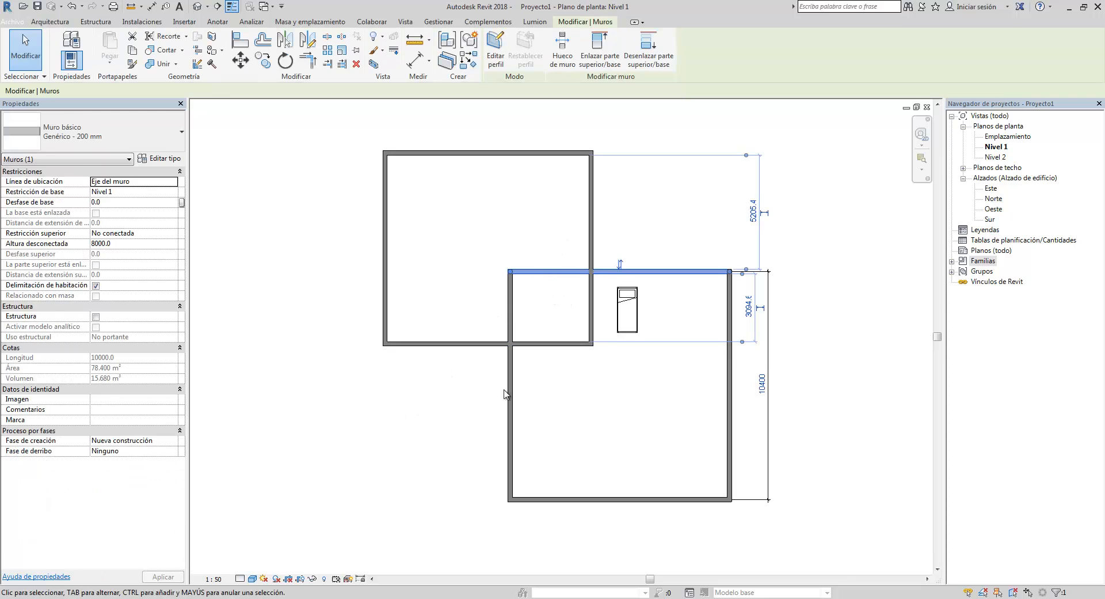
{"action": "left_click", "coordinate": [443, 319]}
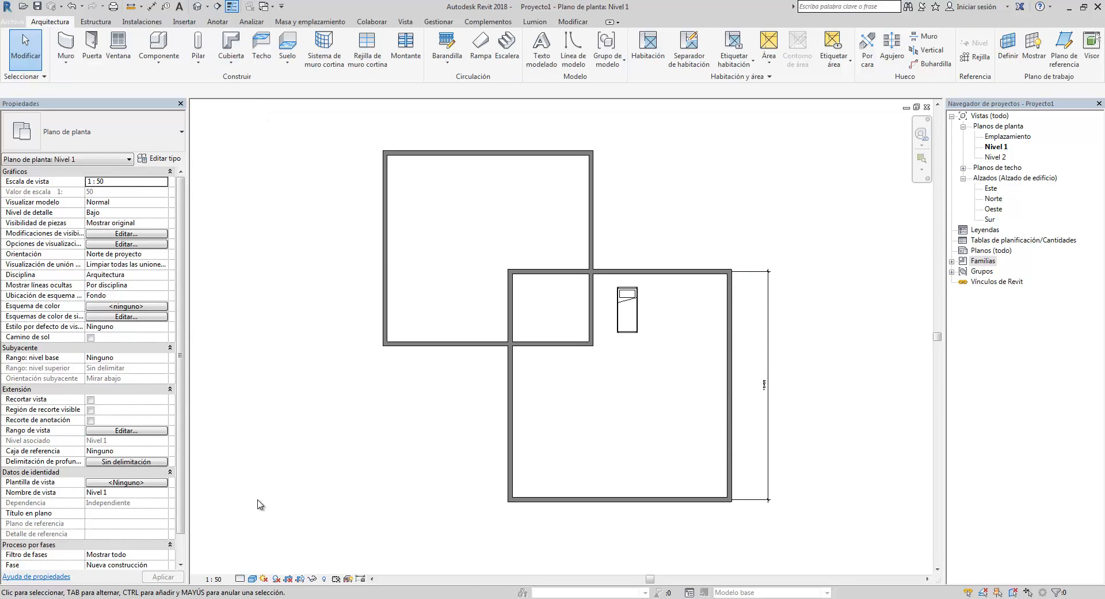
{"action": "left_click", "coordinate": [251, 579]}
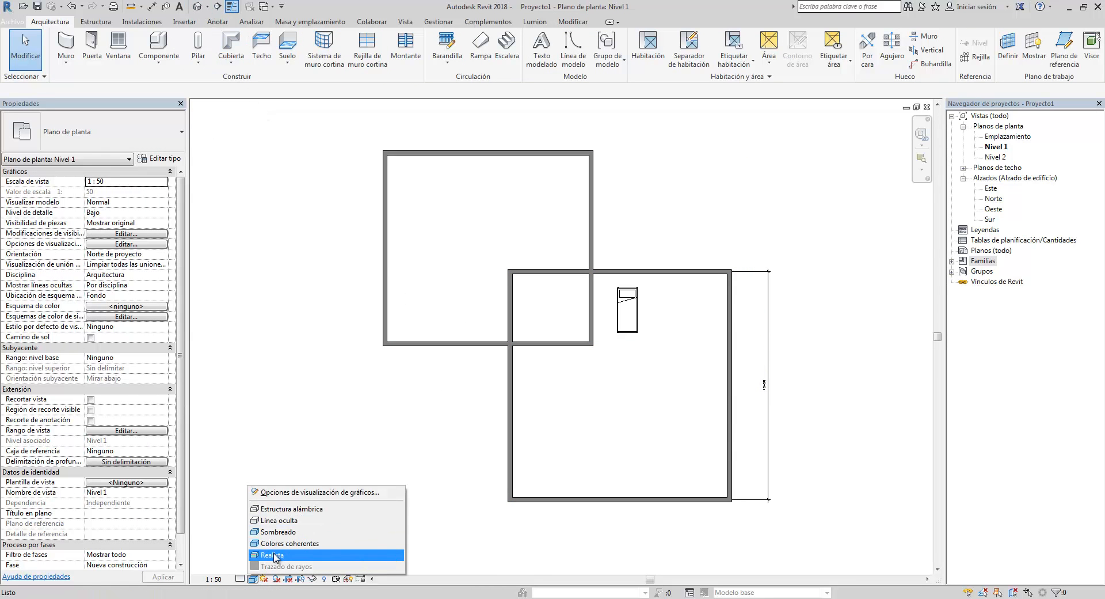
{"action": "left_click", "coordinate": [276, 555]}
{"action": "scroll", "coordinate": [530, 371], "scroll_direction": "up", "scroll_amount": 5}
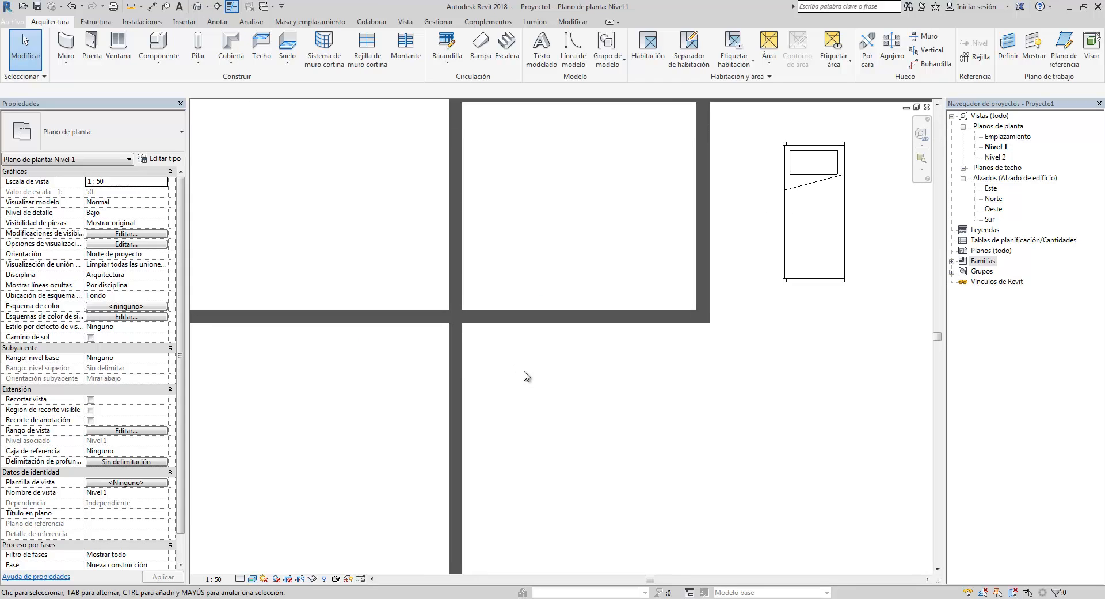
{"action": "scroll", "coordinate": [534, 346], "scroll_direction": "down", "scroll_amount": 4}
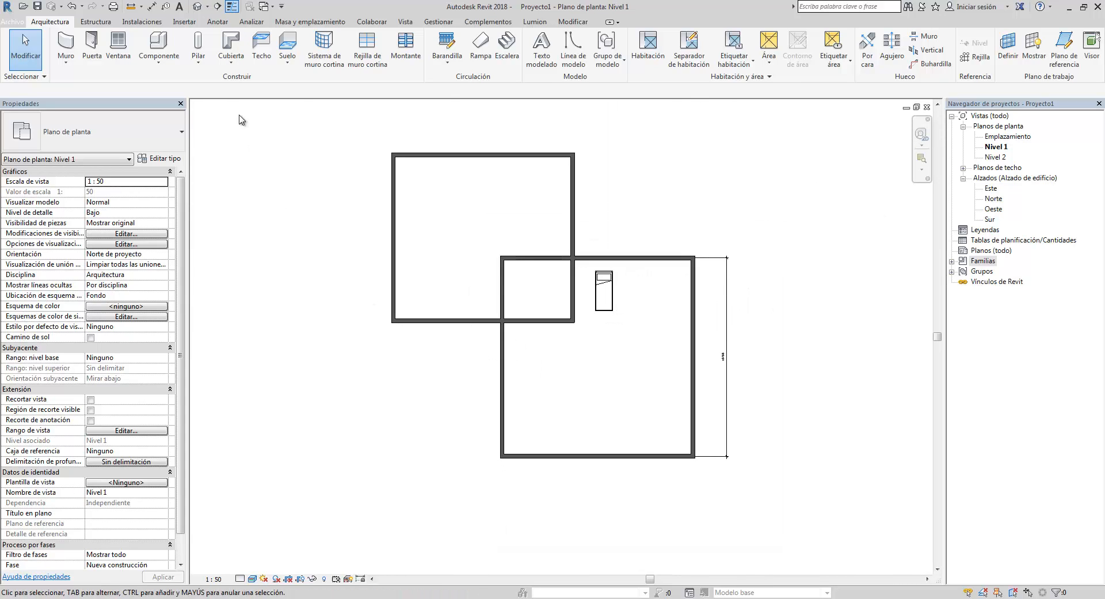
- Open the default 3D view and set its visual style to Consistent Colors
{"action": "left_click", "coordinate": [198, 7]}
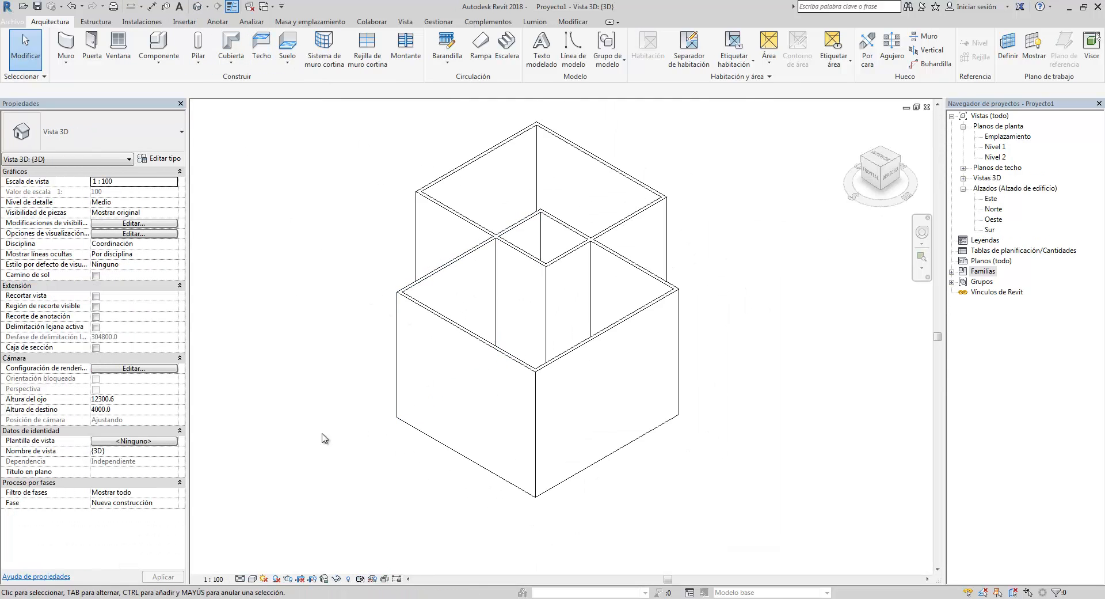
{"action": "left_click", "coordinate": [252, 578]}
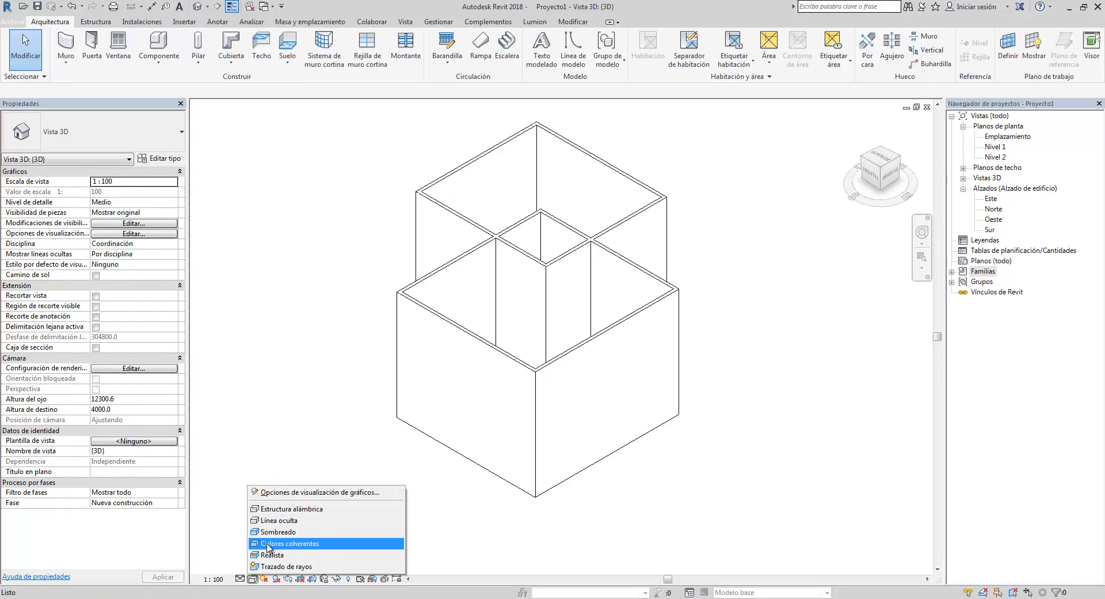
{"action": "left_click", "coordinate": [272, 550]}
- Switch the 3D view's visual style to Realistic
{"action": "left_click", "coordinate": [252, 578]}
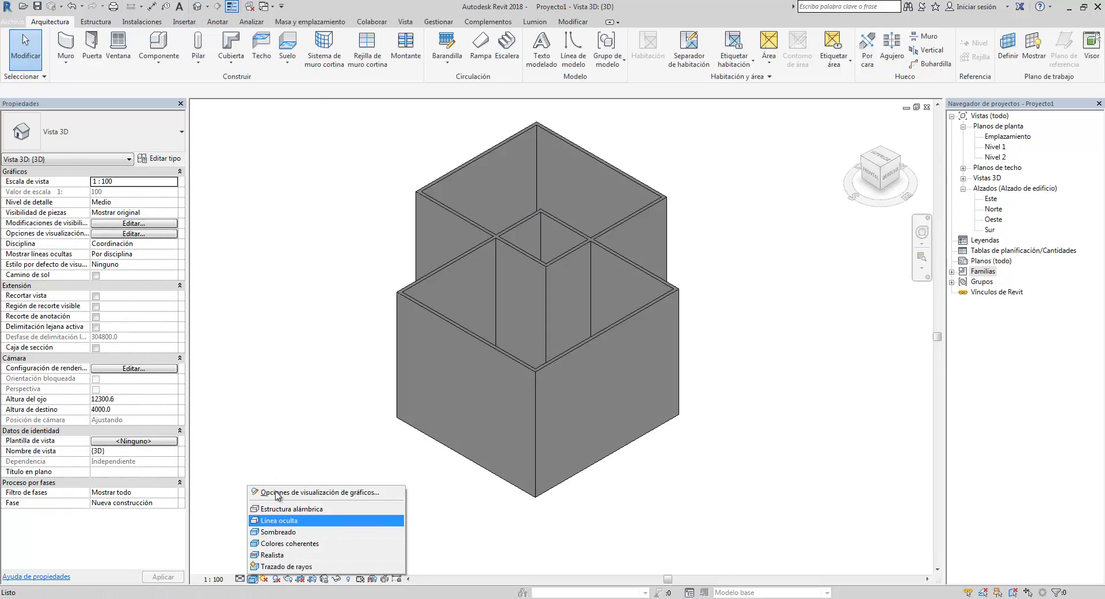
{"action": "left_click", "coordinate": [282, 557]}
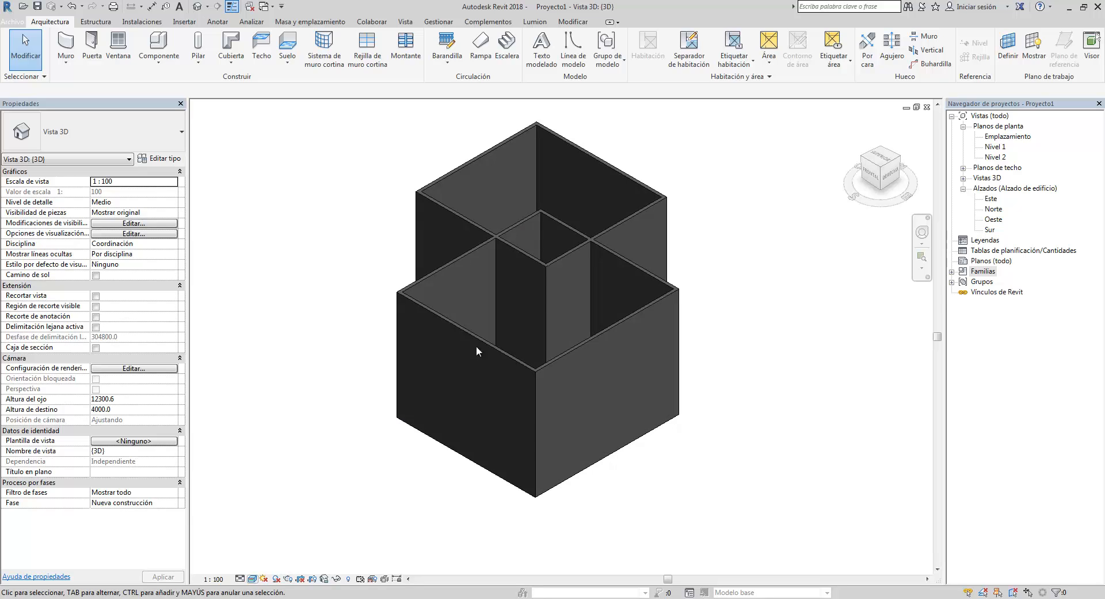
{"action": "scroll", "coordinate": [495, 331], "scroll_direction": "up", "scroll_amount": 1}
{"action": "scroll", "coordinate": [495, 331], "scroll_direction": "up", "scroll_amount": 2}
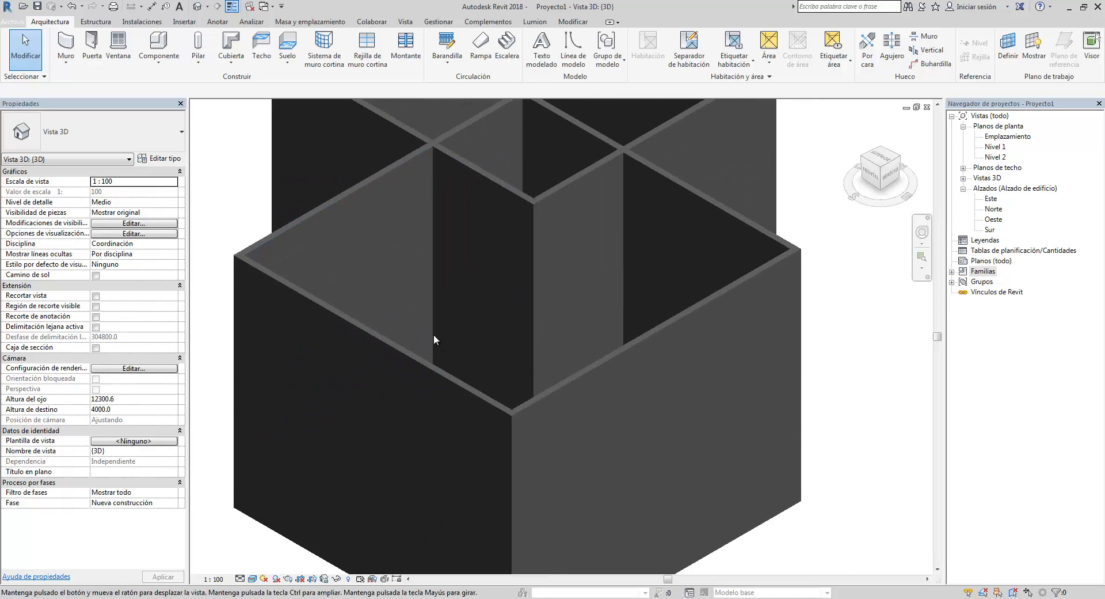
{"action": "scroll", "coordinate": [434, 340], "scroll_direction": "down", "scroll_amount": 4}
{"action": "scroll", "coordinate": [506, 314], "scroll_direction": "down", "scroll_amount": 3}
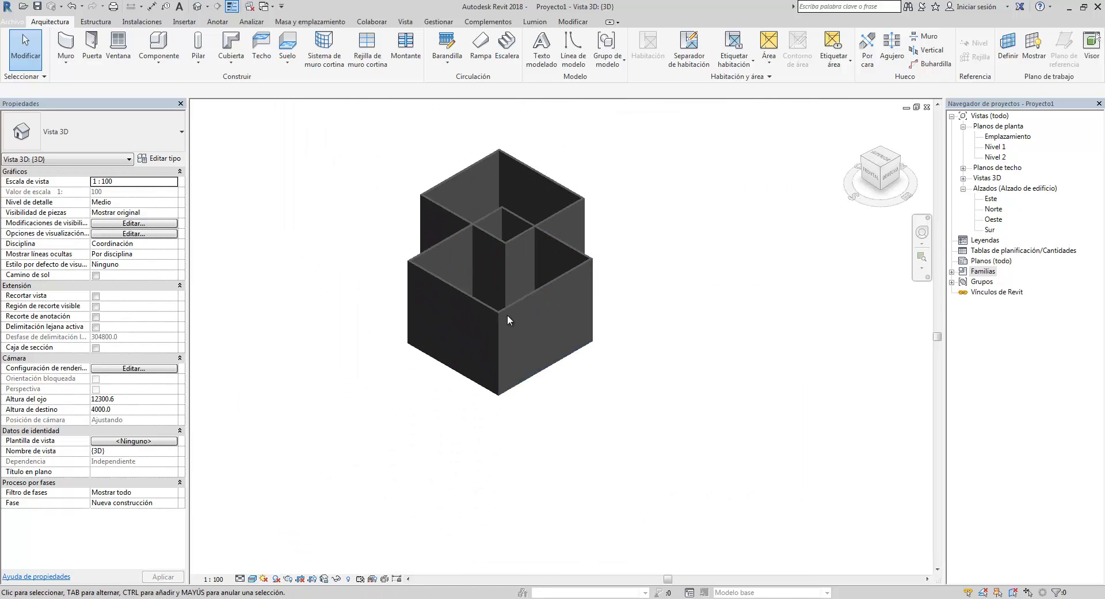
{"action": "scroll", "coordinate": [444, 296], "scroll_direction": "up", "scroll_amount": 2}
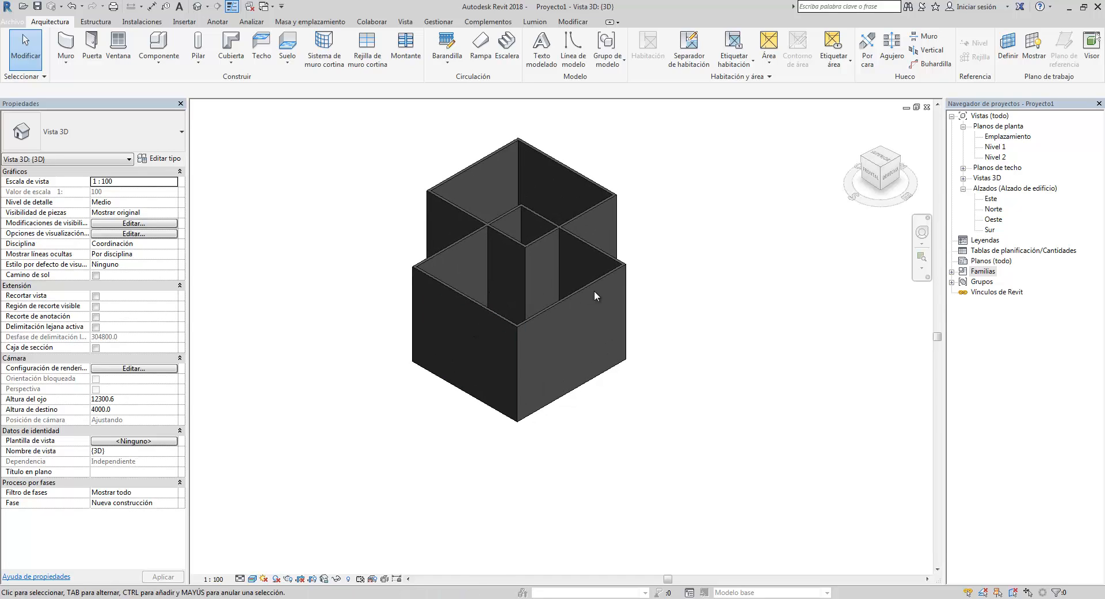
- Select the front enclosure's four walls as a chain and lower their unconnected height
{"action": "key", "text": "Tab"}
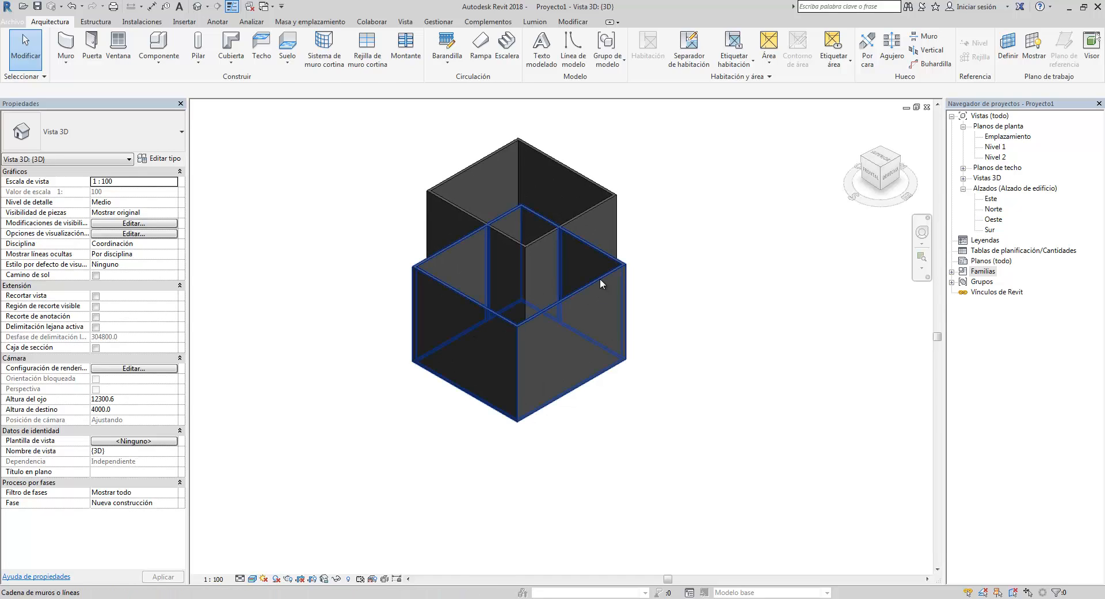
{"action": "left_click", "coordinate": [600, 281]}
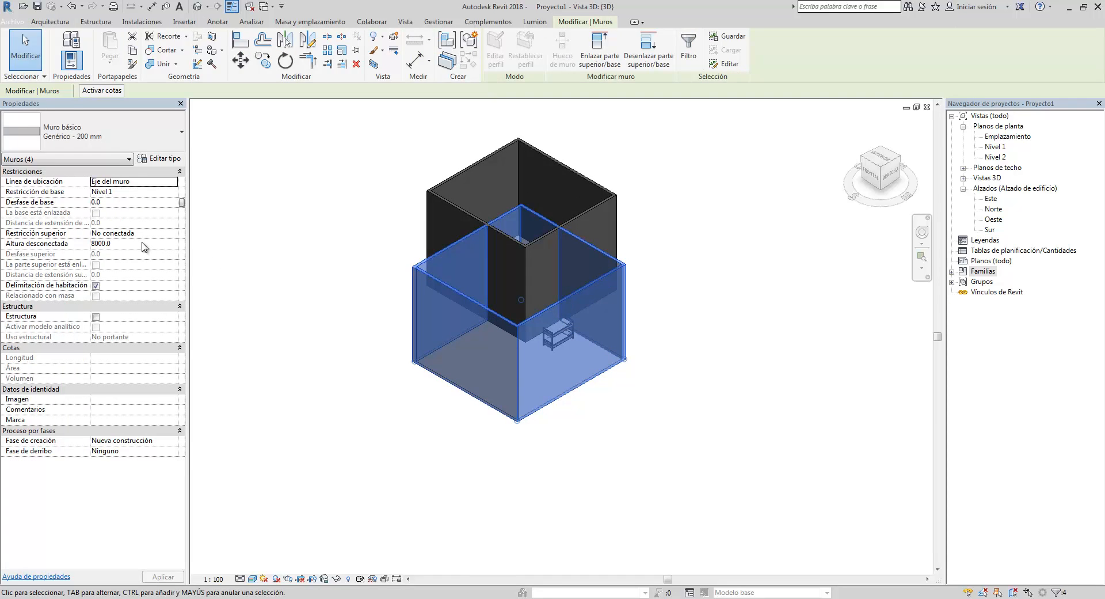
{"action": "left_click", "coordinate": [142, 242]}
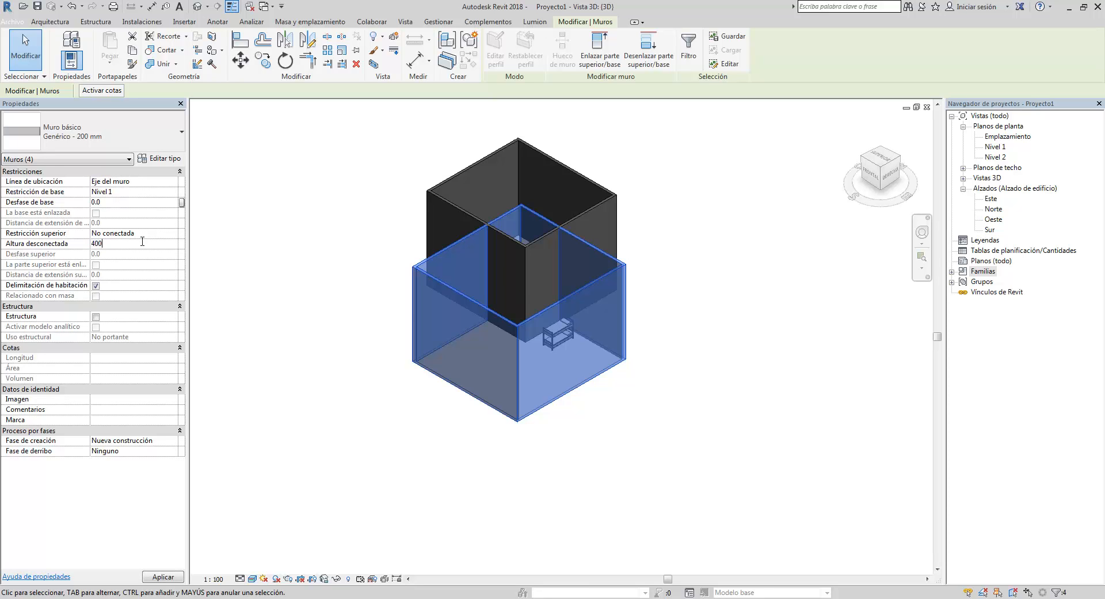
{"action": "left_click", "coordinate": [290, 314]}
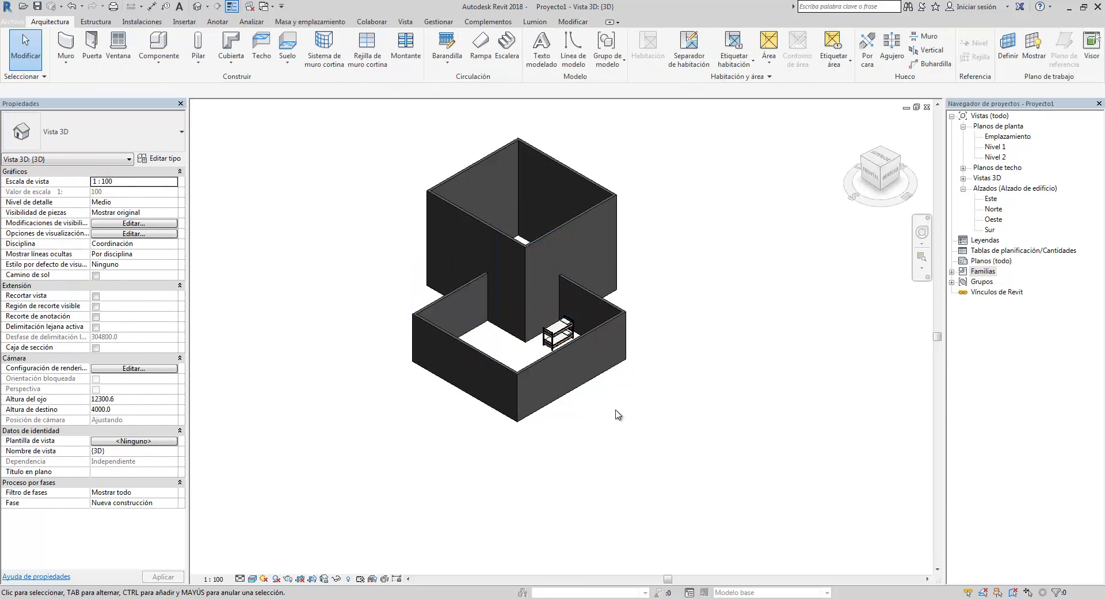
- Close the 3D view to return to the Level 1 floor plan
{"action": "scroll", "coordinate": [593, 341], "scroll_direction": "down", "scroll_amount": 3}
{"action": "mouse_move", "coordinate": [609, 376]}
{"action": "middle_mouse_down"}
{"action": "mouse_move", "coordinate": [598, 354]}
{"action": "mouse_move", "coordinate": [512, 356]}
{"action": "mouse_move", "coordinate": [609, 379]}
{"action": "middle_mouse_up"}
{"action": "middle_click_drag", "start_coordinate": [496, 367], "coordinate": [469, 358], "text": "shift"}
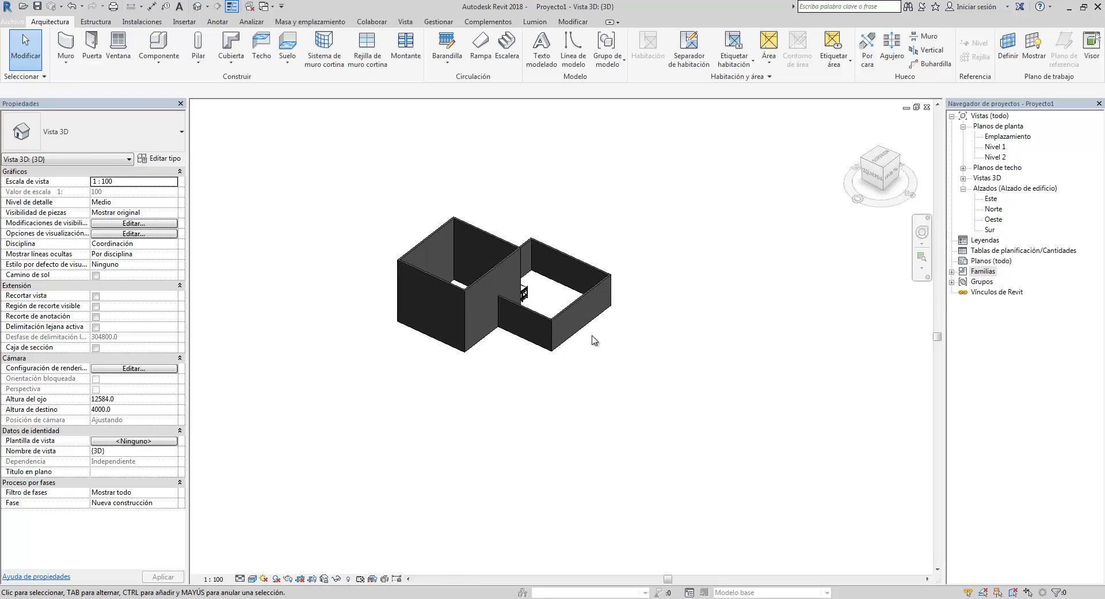
{"action": "left_click", "coordinate": [927, 107]}
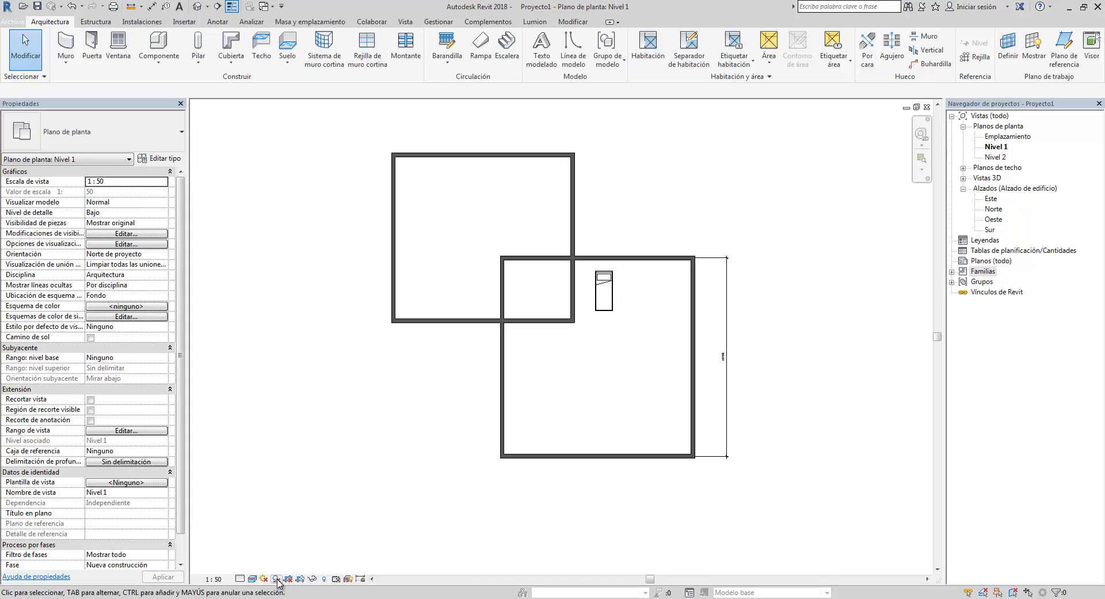
- Turn on shadows in the Level 1 plan view
{"action": "middle_click_drag", "start_coordinate": [367, 455], "coordinate": [366, 435]}
{"action": "scroll", "coordinate": [359, 428], "scroll_direction": "down", "scroll_amount": 4}
{"action": "scroll", "coordinate": [374, 422], "scroll_direction": "up", "scroll_amount": 3}
{"action": "middle_click_drag", "start_coordinate": [428, 415], "coordinate": [513, 407]}
{"action": "scroll", "coordinate": [473, 403], "scroll_direction": "down", "scroll_amount": 1}
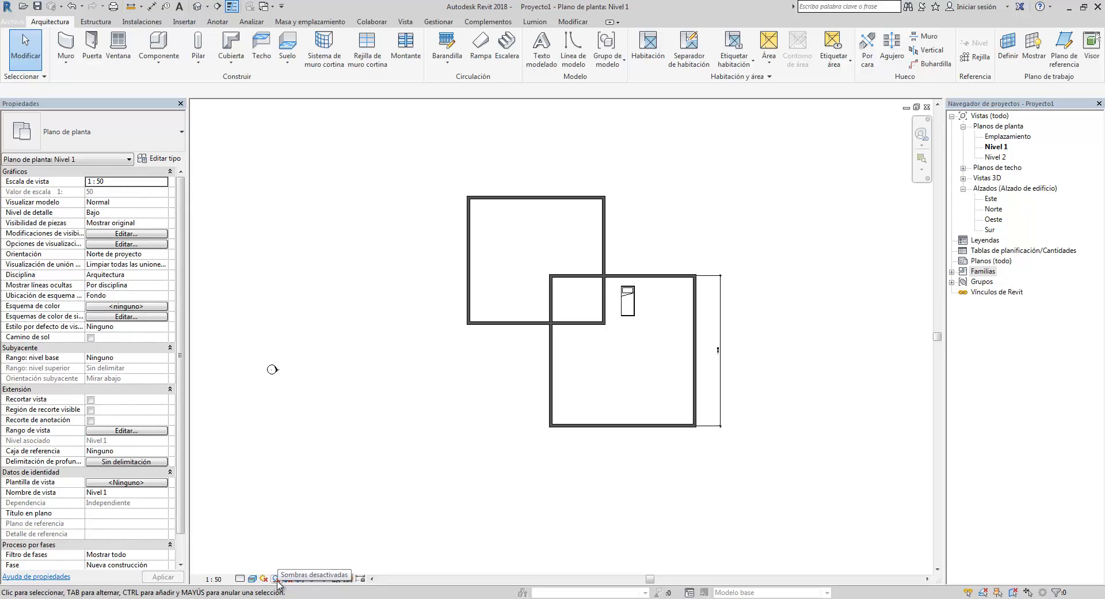
{"action": "left_click", "coordinate": [277, 579]}
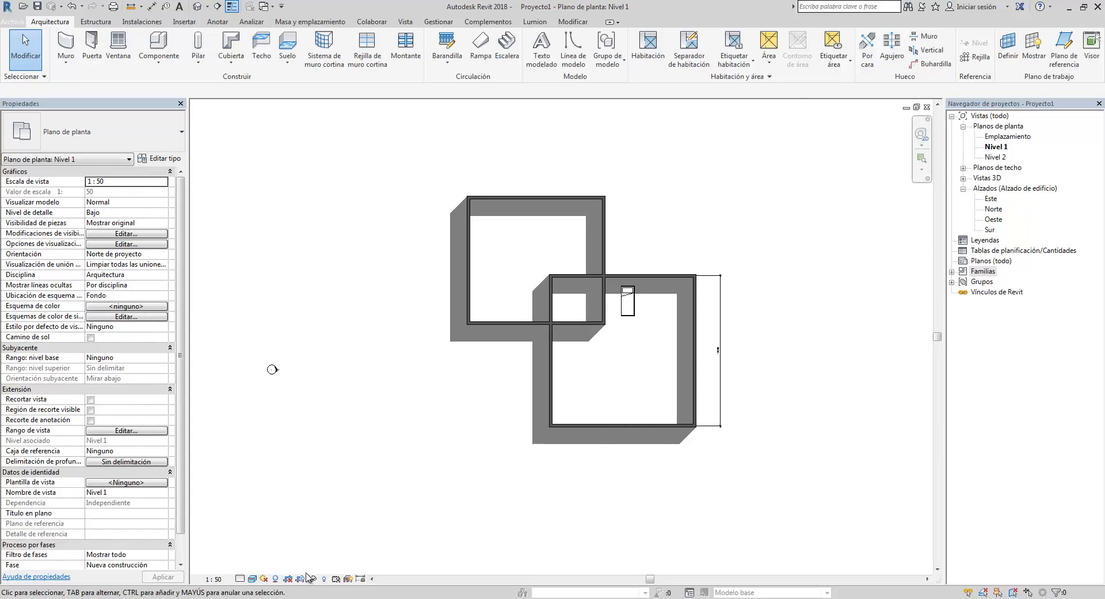
- Turn the plan view's shadows off
{"action": "left_click", "coordinate": [275, 579]}
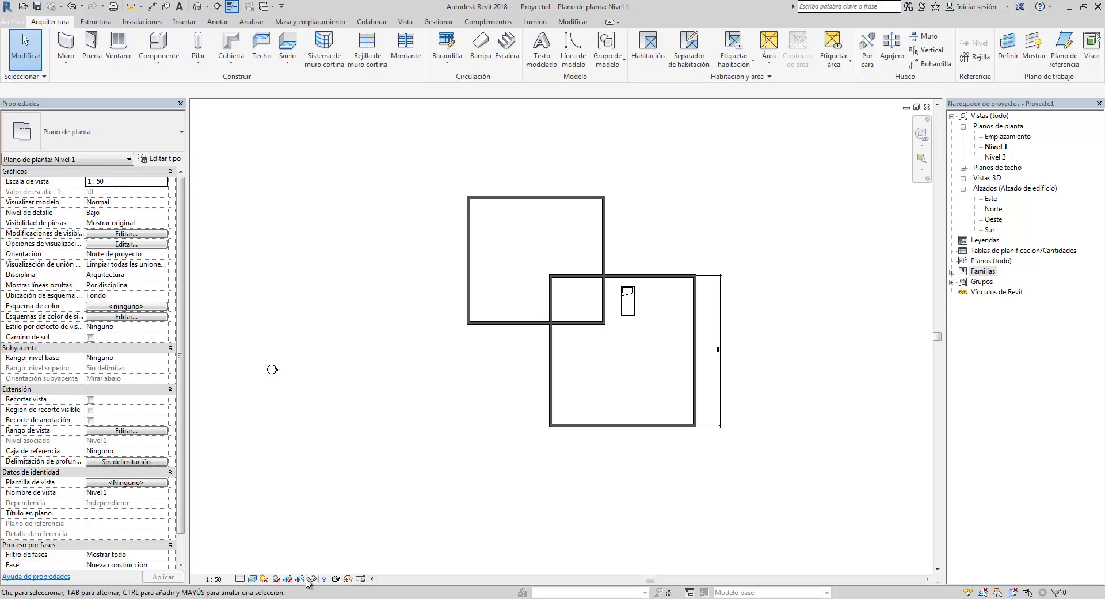
{"action": "scroll", "coordinate": [630, 406], "scroll_direction": "down", "scroll_amount": 3}
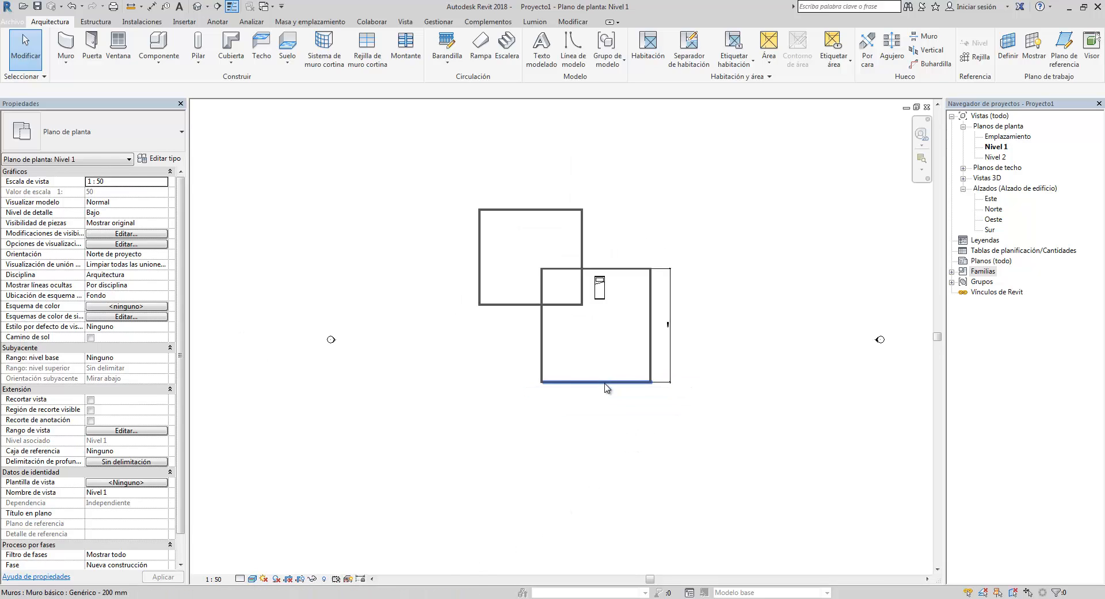
- Select every element in the Level 1 plan with a selection window and delete them
{"action": "scroll", "coordinate": [627, 403], "scroll_direction": "up", "scroll_amount": 2}
{"action": "scroll", "coordinate": [631, 397], "scroll_direction": "down", "scroll_amount": 3}
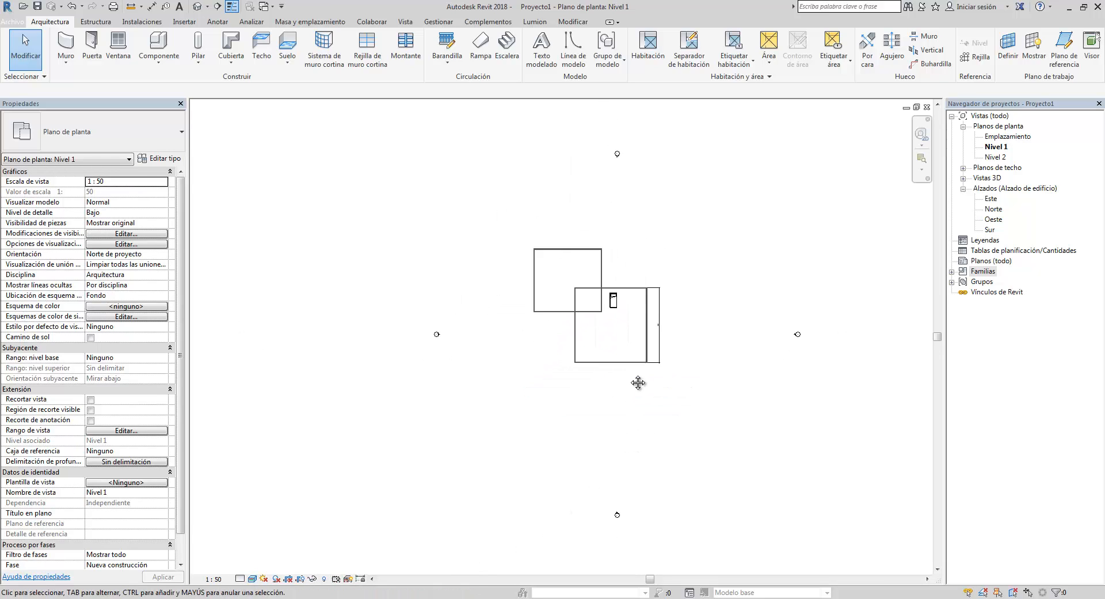
{"action": "middle_click_drag", "start_coordinate": [634, 384], "coordinate": [638, 383]}
{"action": "left_click_drag", "start_coordinate": [506, 225], "coordinate": [738, 411]}
{"action": "key", "text": "Escape"}
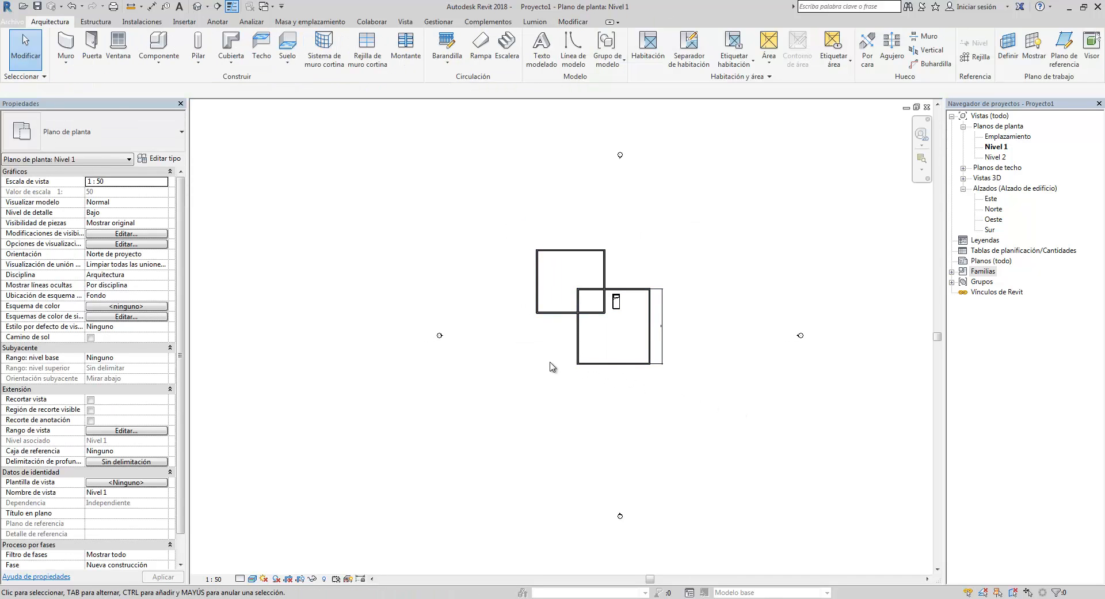
{"action": "left_click_drag", "start_coordinate": [502, 227], "coordinate": [714, 425]}
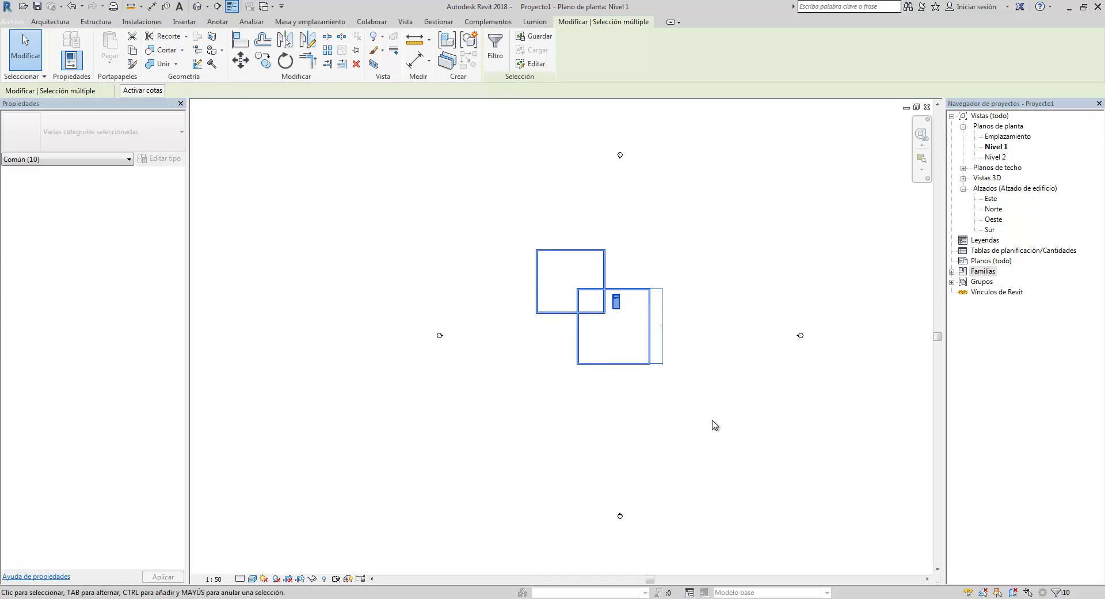
{"action": "key", "text": "Delete"}
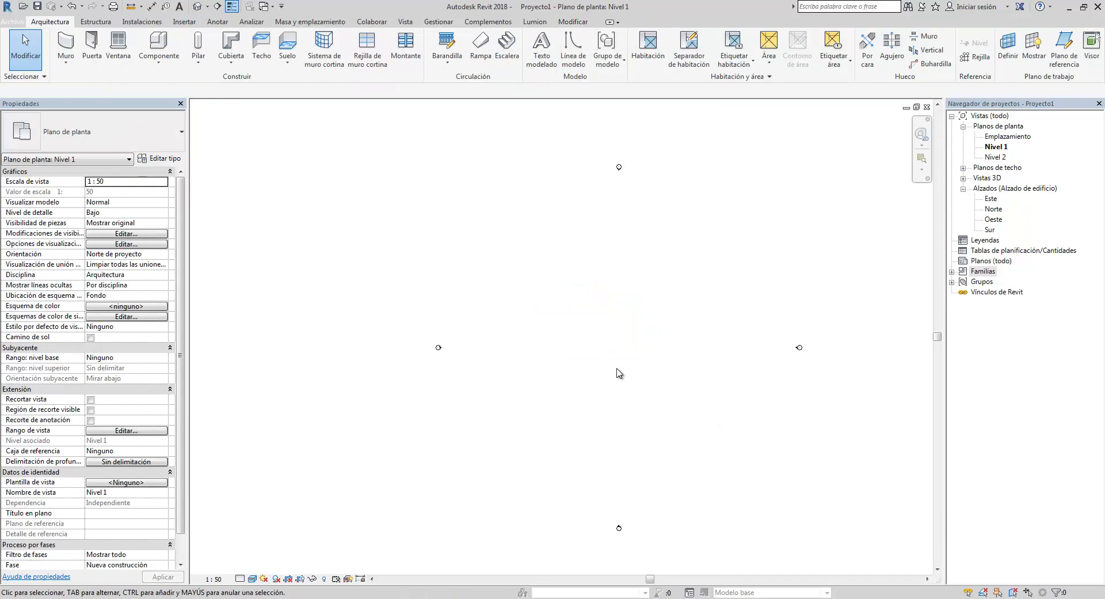
- Switch to AutoCAD and bring up the A-02.dwg drawing
{"action": "middle_click_drag", "start_coordinate": [618, 363], "coordinate": [523, 344]}
{"action": "left_click", "coordinate": [158, 598]}
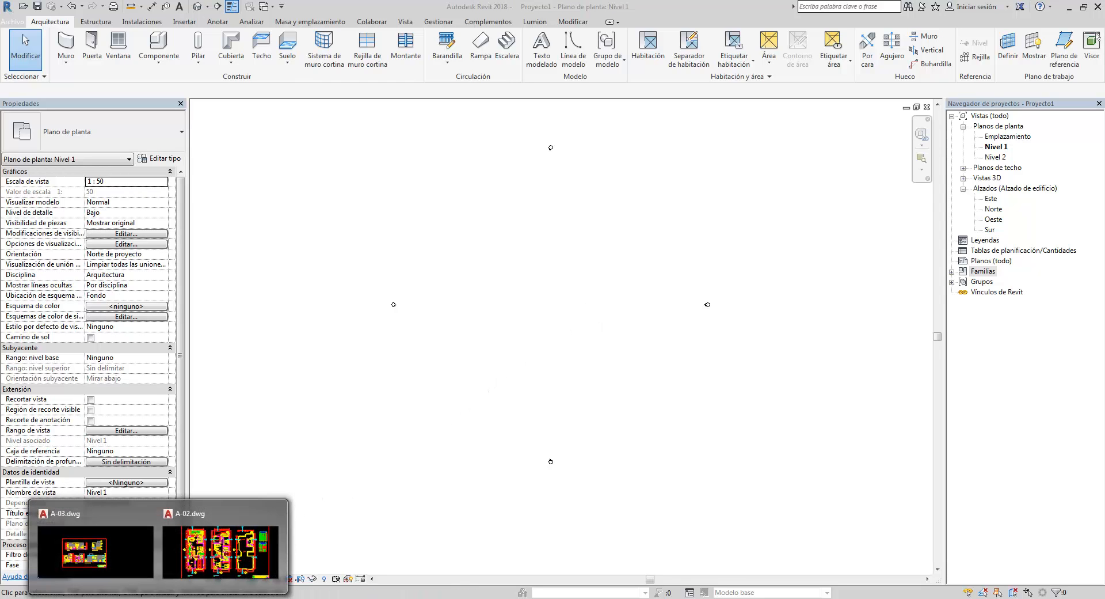
{"action": "left_click", "coordinate": [219, 547]}
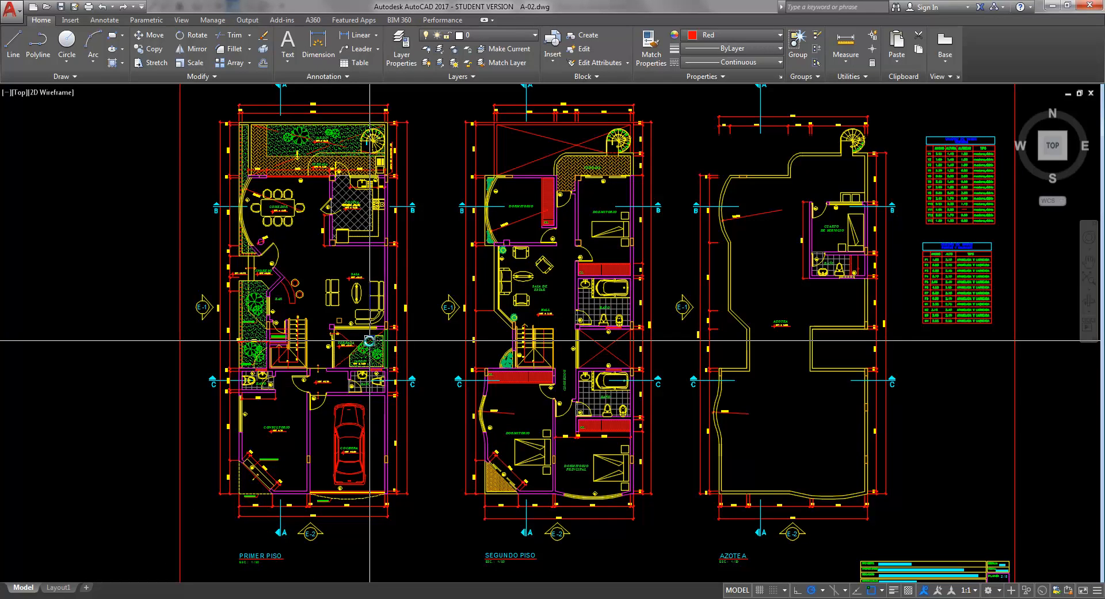
- Zoom and pan around the A-02 sheet to examine its title block details
{"action": "scroll", "coordinate": [451, 371], "scroll_direction": "up", "scroll_amount": 3}
{"action": "mouse_move", "coordinate": [451, 371]}
{"action": "middle_mouse_down"}
{"action": "mouse_move", "coordinate": [403, 341]}
{"action": "mouse_move", "coordinate": [437, 341]}
{"action": "middle_mouse_up"}
{"action": "scroll", "coordinate": [703, 446], "scroll_direction": "up", "scroll_amount": 8}
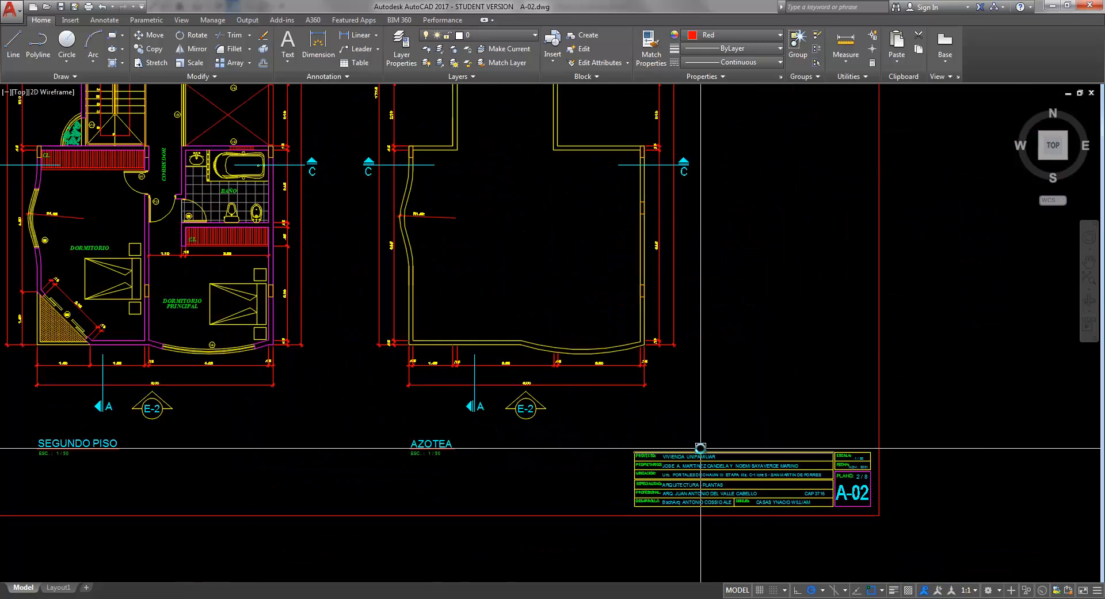
{"action": "scroll", "coordinate": [645, 404], "scroll_direction": "down", "scroll_amount": 3}
{"action": "scroll", "coordinate": [622, 438], "scroll_direction": "up", "scroll_amount": 6}
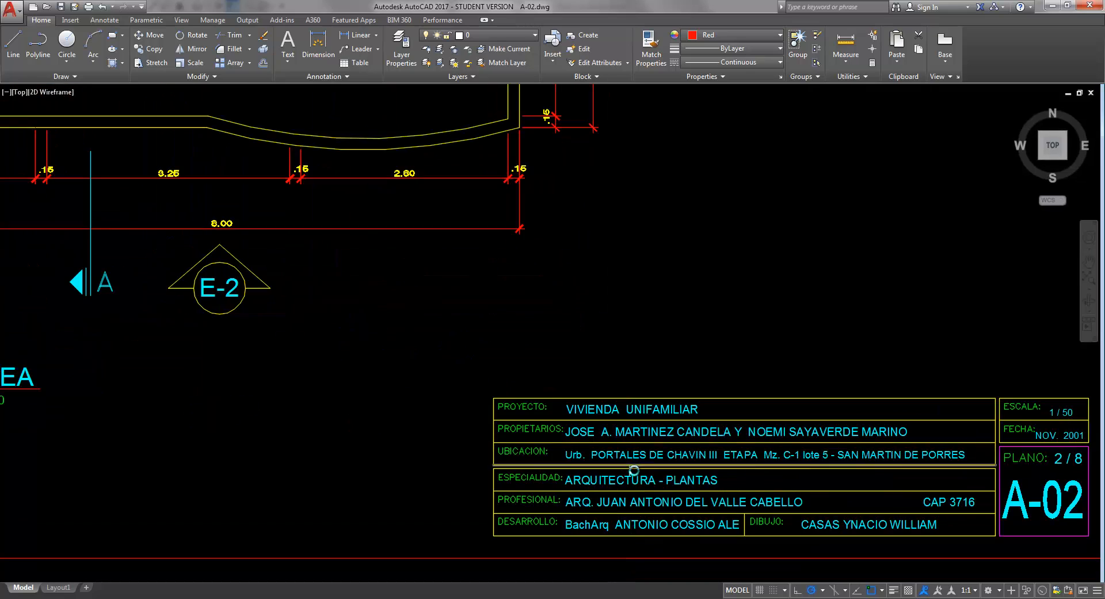
{"action": "middle_click_drag", "start_coordinate": [607, 440], "coordinate": [560, 412]}
{"action": "middle_click_drag", "start_coordinate": [500, 393], "coordinate": [442, 381]}
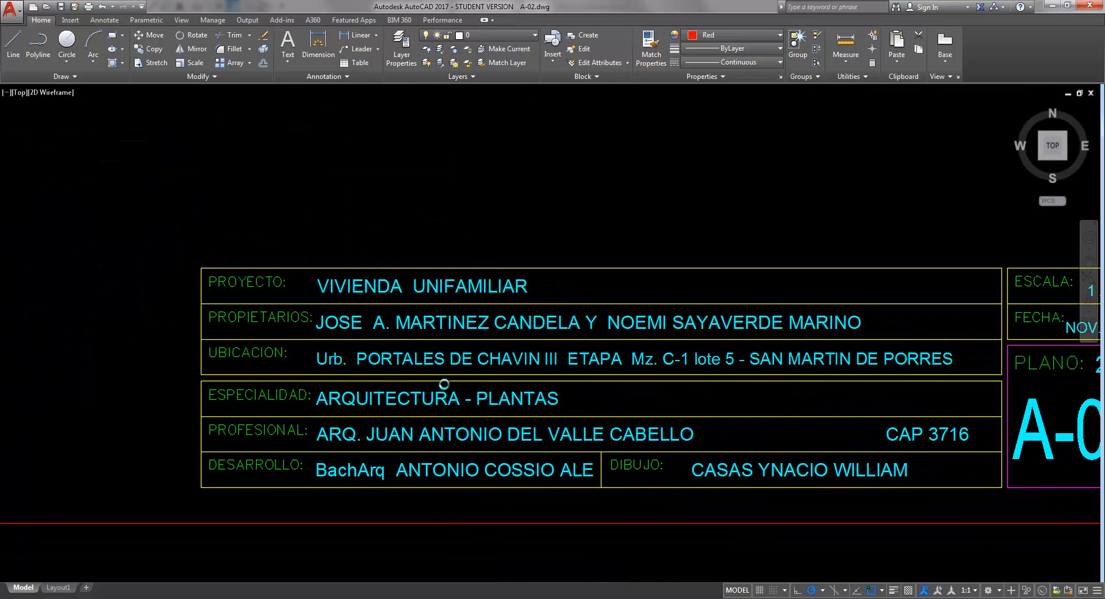
{"action": "middle_click_drag", "start_coordinate": [472, 431], "coordinate": [458, 428]}
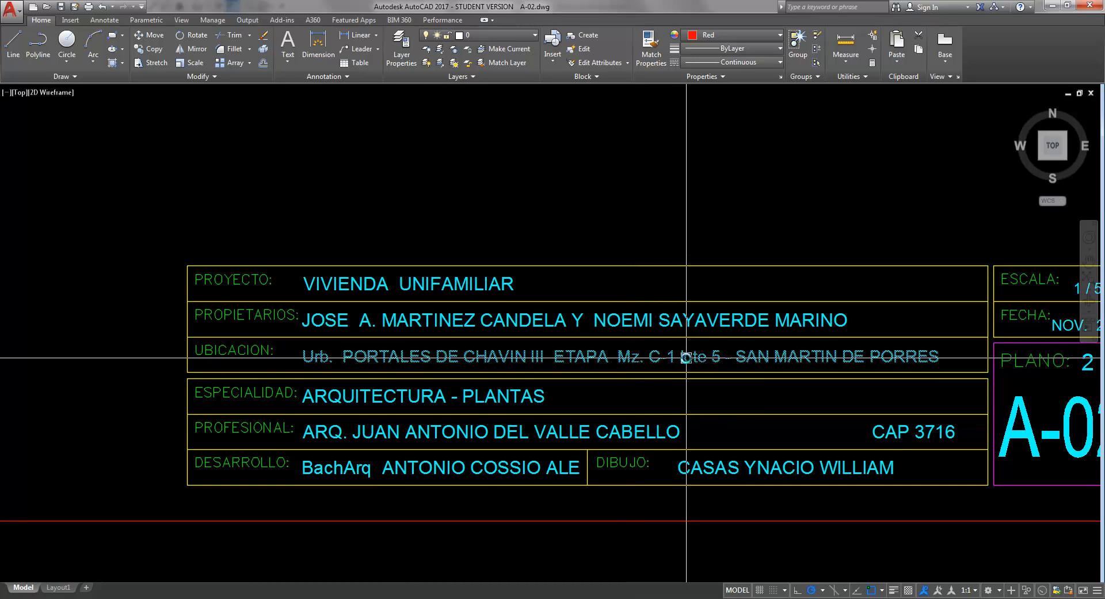
{"action": "middle_click_drag", "start_coordinate": [609, 408], "coordinate": [607, 387]}
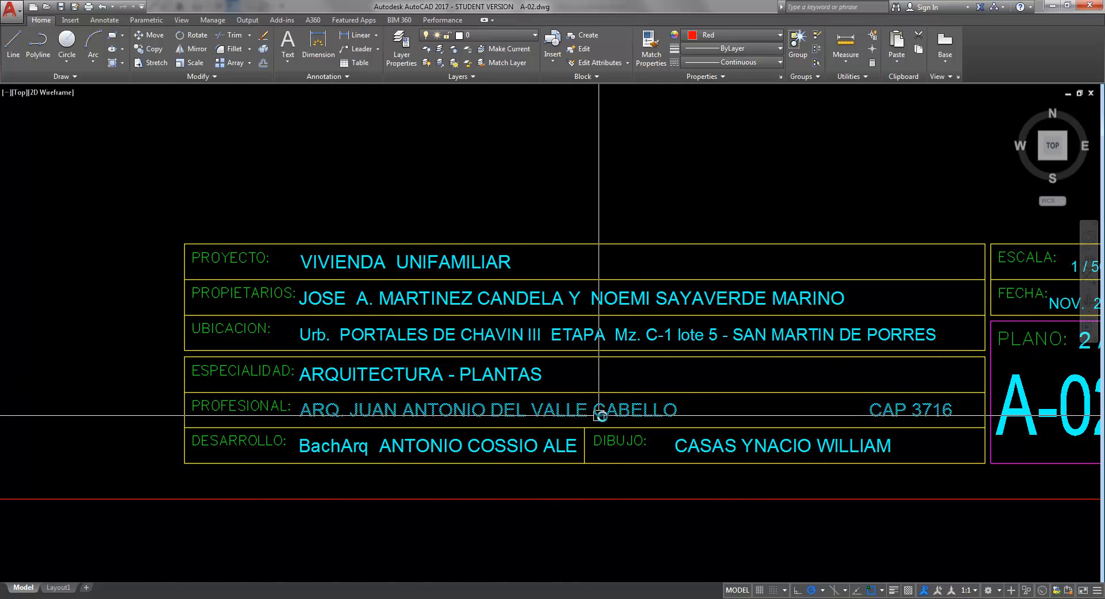
{"action": "scroll", "coordinate": [595, 424], "scroll_direction": "down", "scroll_amount": 1}
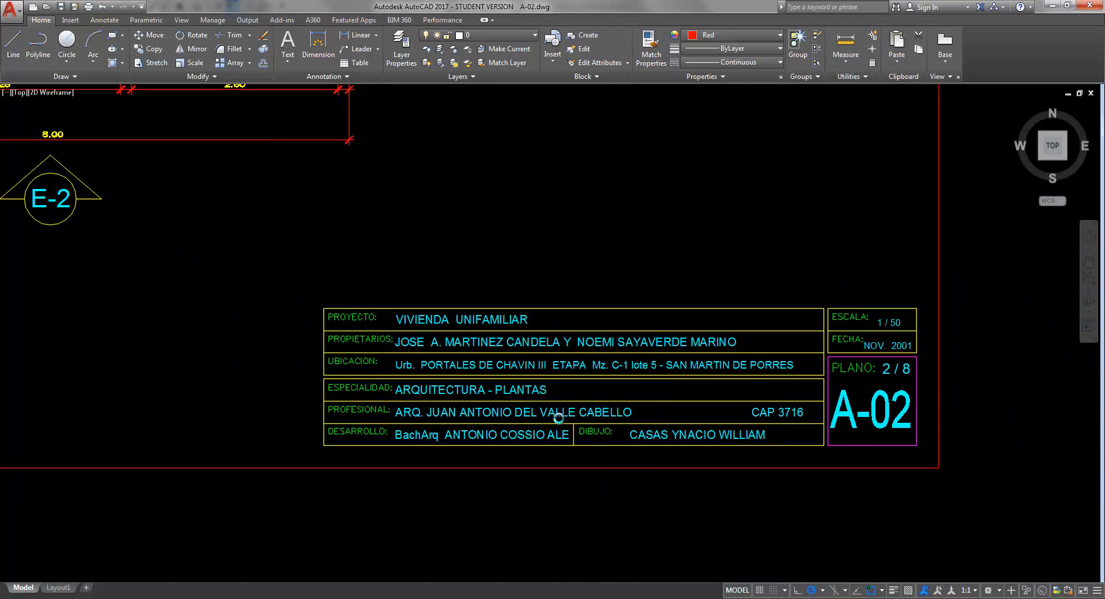
{"action": "scroll", "coordinate": [563, 419], "scroll_direction": "up", "scroll_amount": 4}
{"action": "scroll", "coordinate": [473, 430], "scroll_direction": "down", "scroll_amount": 2}
{"action": "mouse_move", "coordinate": [555, 420]}
{"action": "middle_mouse_down"}
{"action": "mouse_move", "coordinate": [473, 431]}
{"action": "mouse_move", "coordinate": [564, 397]}
{"action": "middle_mouse_up"}
{"action": "scroll", "coordinate": [534, 388], "scroll_direction": "down", "scroll_amount": 2}
{"action": "scroll", "coordinate": [536, 388], "scroll_direction": "up", "scroll_amount": 2}
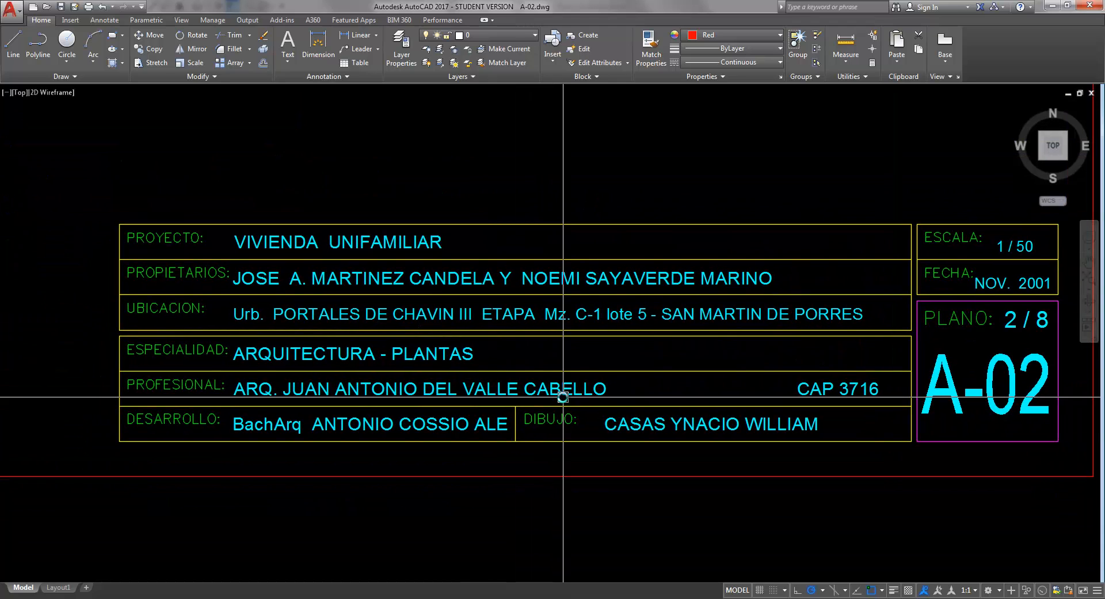
{"action": "middle_click_drag", "start_coordinate": [679, 382], "coordinate": [640, 383]}
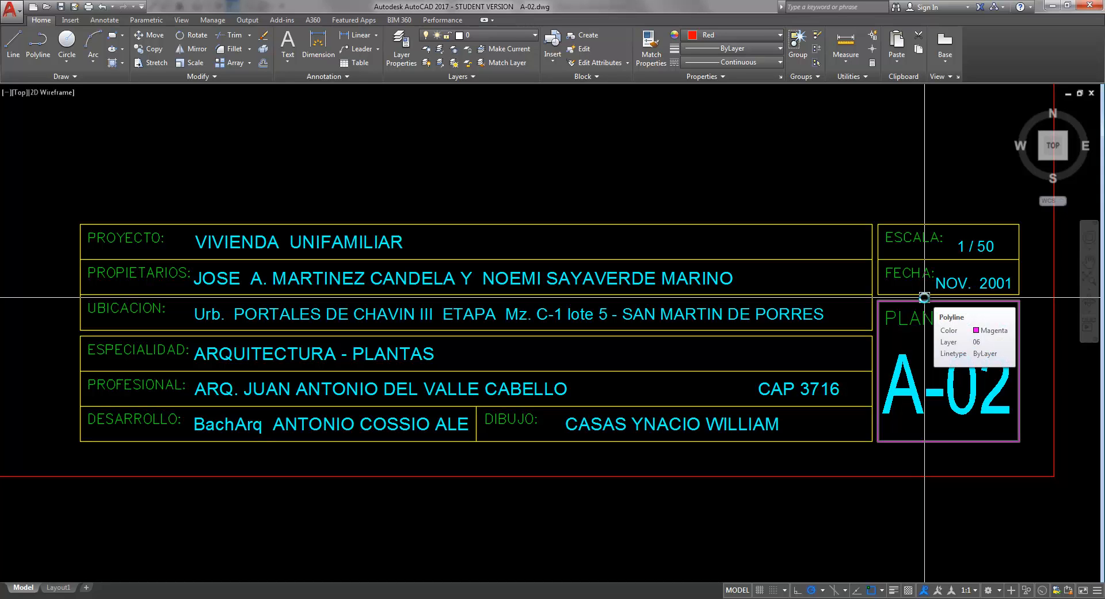
{"action": "middle_click_drag", "start_coordinate": [620, 344], "coordinate": [624, 342]}
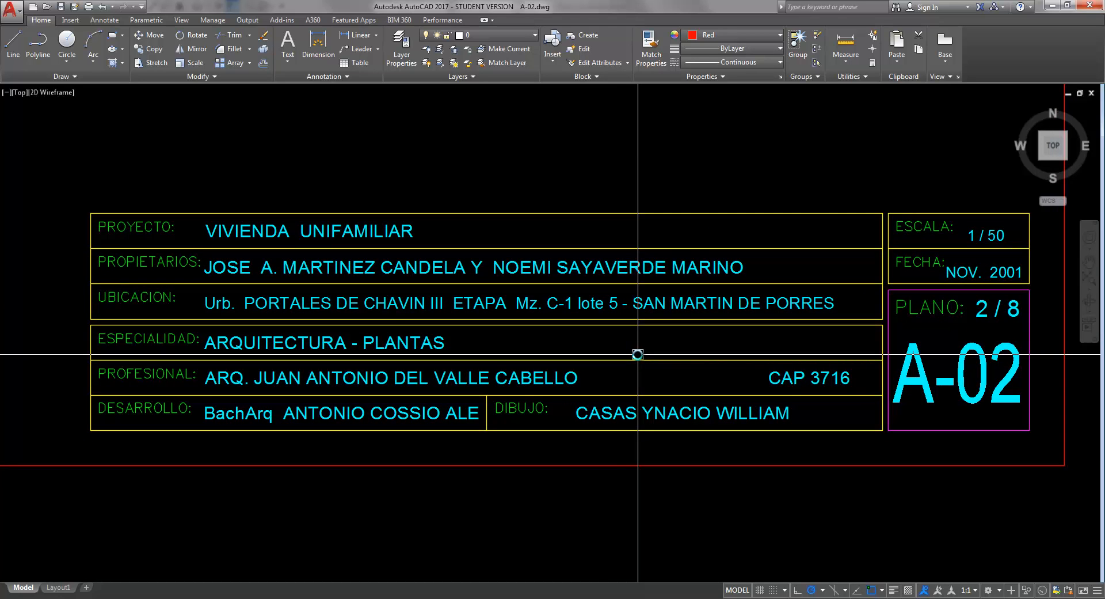
{"action": "scroll", "coordinate": [631, 357], "scroll_direction": "down", "scroll_amount": 8}
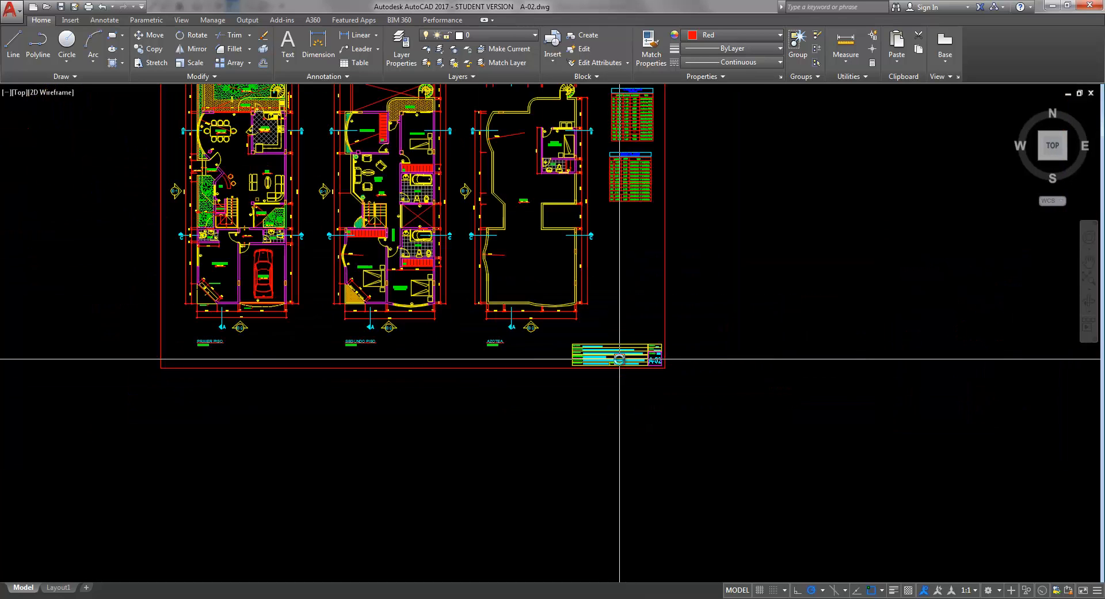
{"action": "scroll", "coordinate": [466, 261], "scroll_direction": "up", "scroll_amount": 8}
{"action": "scroll", "coordinate": [499, 350], "scroll_direction": "down", "scroll_amount": 10}
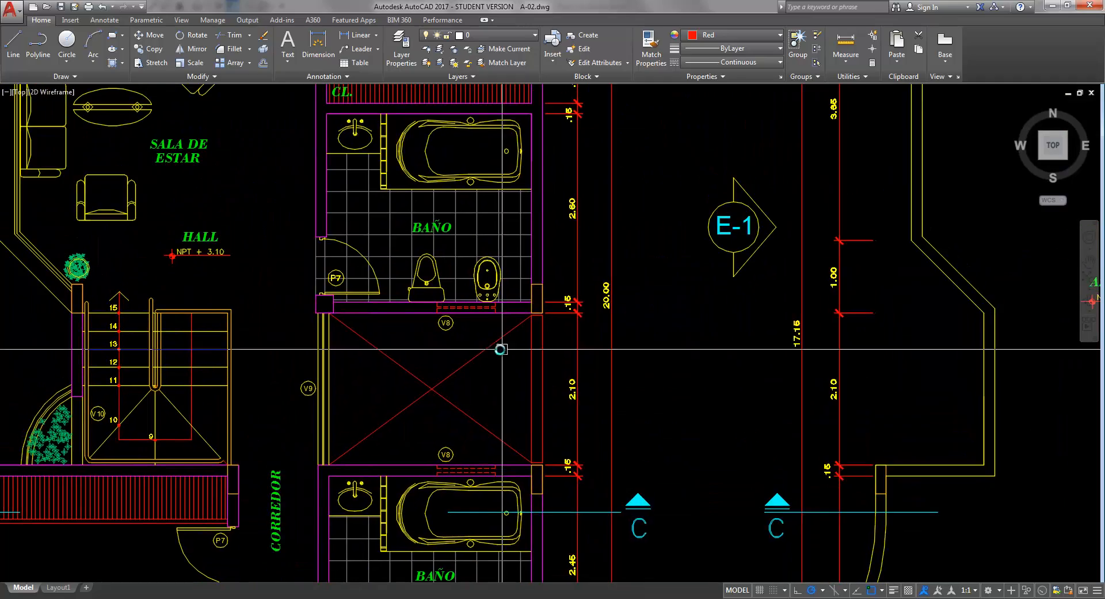
{"action": "scroll", "coordinate": [541, 362], "scroll_direction": "up", "scroll_amount": 10}
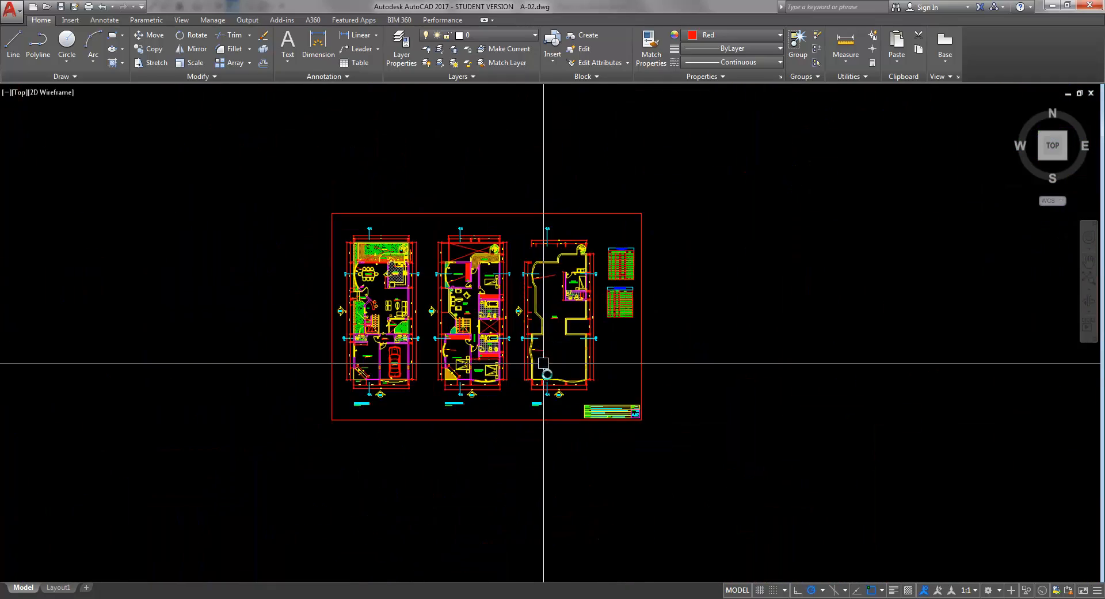
{"action": "middle_click_drag", "start_coordinate": [628, 352], "coordinate": [615, 305]}
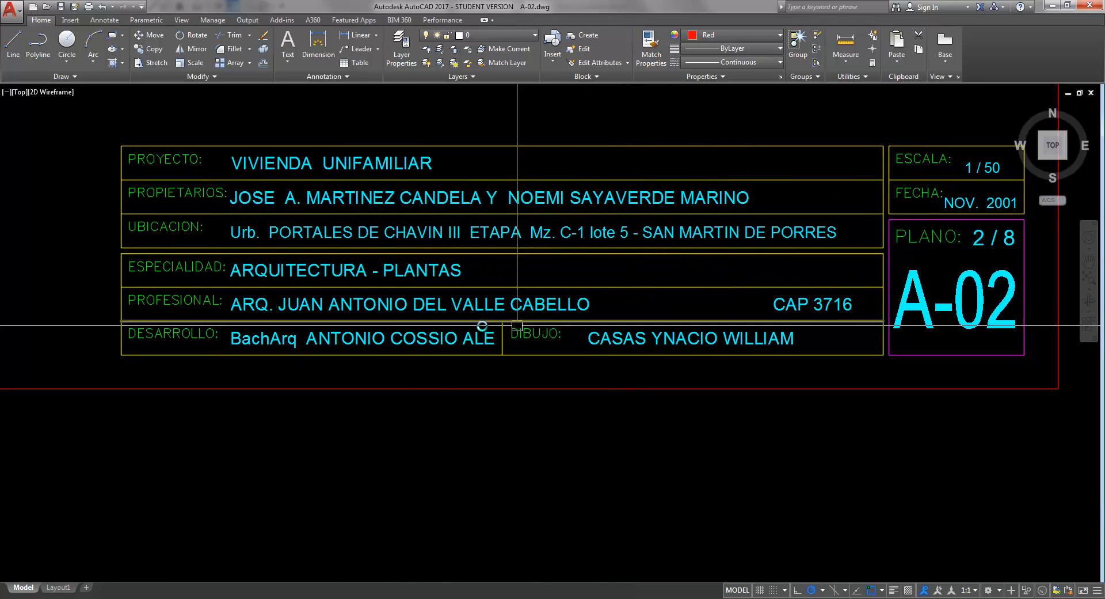
{"action": "middle_click_drag", "start_coordinate": [197, 332], "coordinate": [198, 330]}
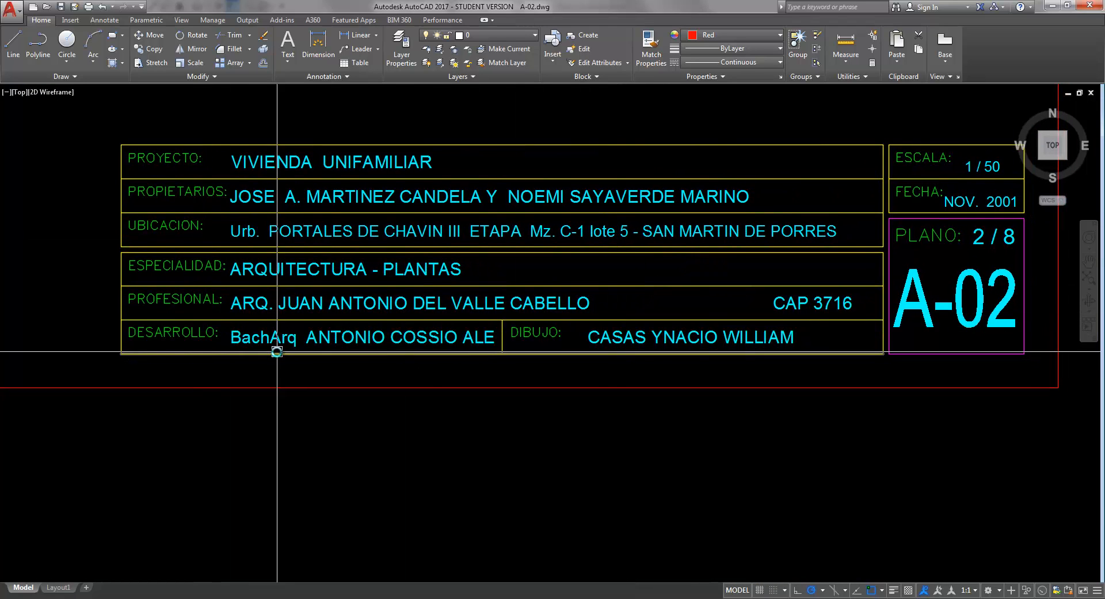
{"action": "middle_click_drag", "start_coordinate": [277, 352], "coordinate": [267, 352]}
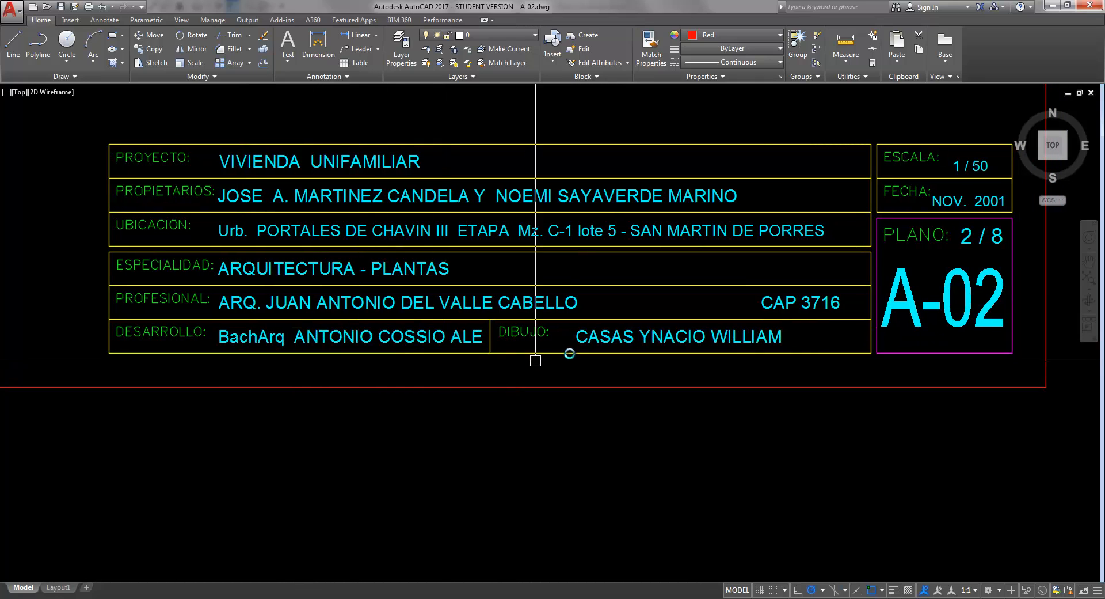
{"action": "middle_click_drag", "start_coordinate": [533, 361], "coordinate": [414, 342]}
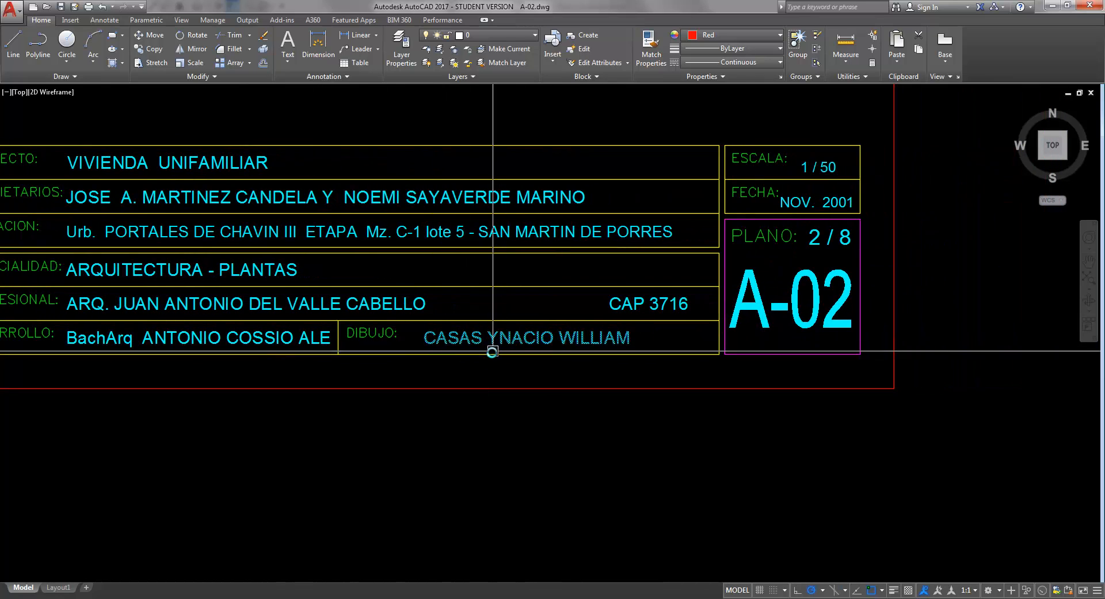
{"action": "middle_click_drag", "start_coordinate": [492, 351], "coordinate": [474, 368]}
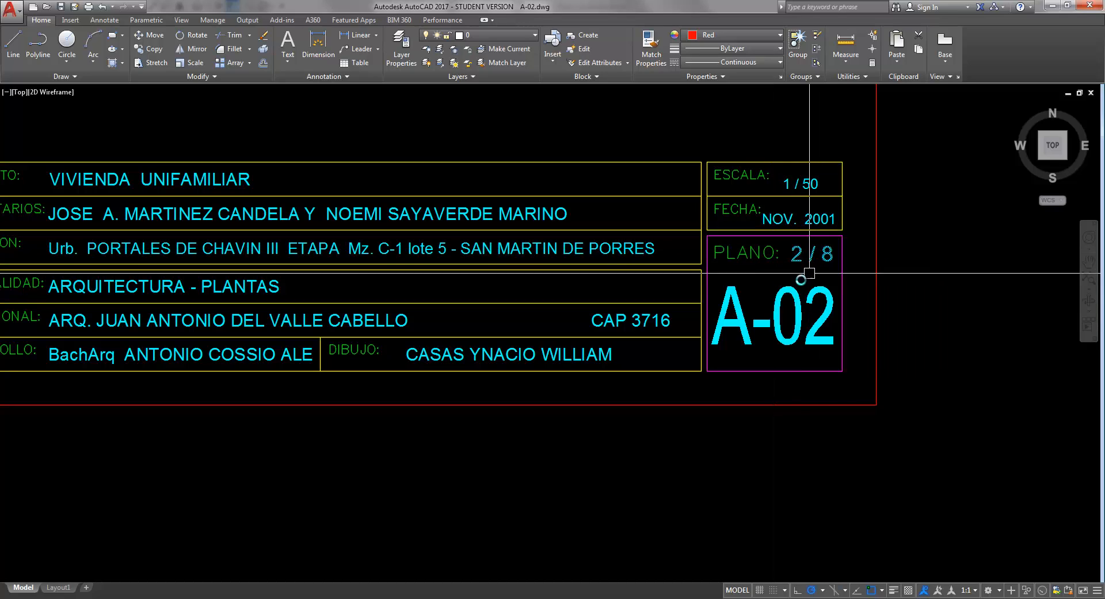
- Zoom out to view the whole A-02 sheet with the three floor plans
{"action": "scroll", "coordinate": [809, 273], "scroll_direction": "down", "scroll_amount": 10}
{"action": "scroll", "coordinate": [639, 375], "scroll_direction": "up", "scroll_amount": 4}
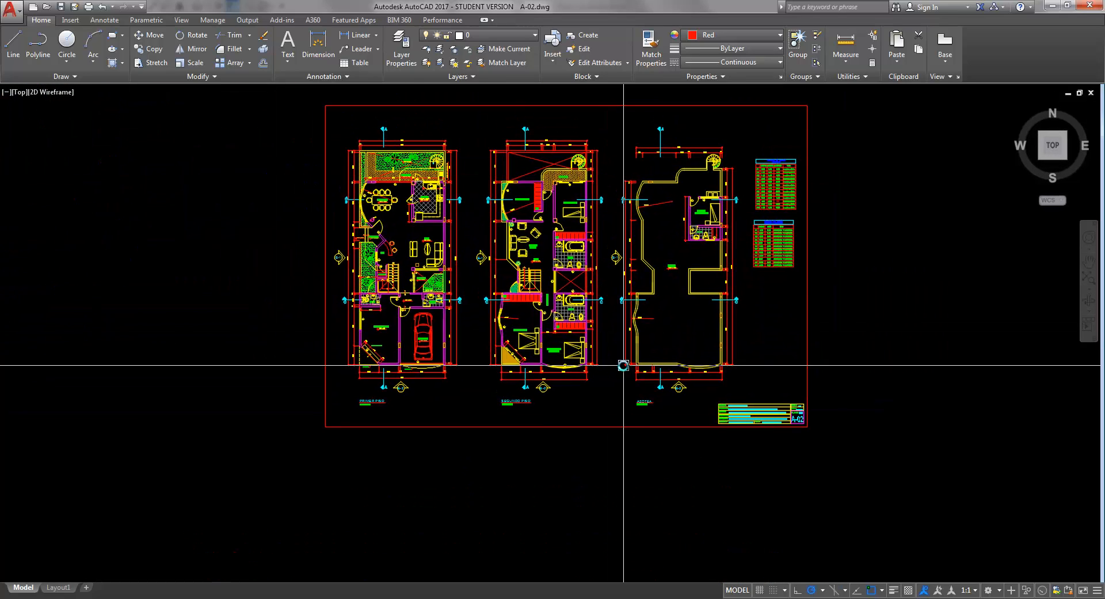
{"action": "scroll", "coordinate": [623, 365], "scroll_direction": "up", "scroll_amount": 3}
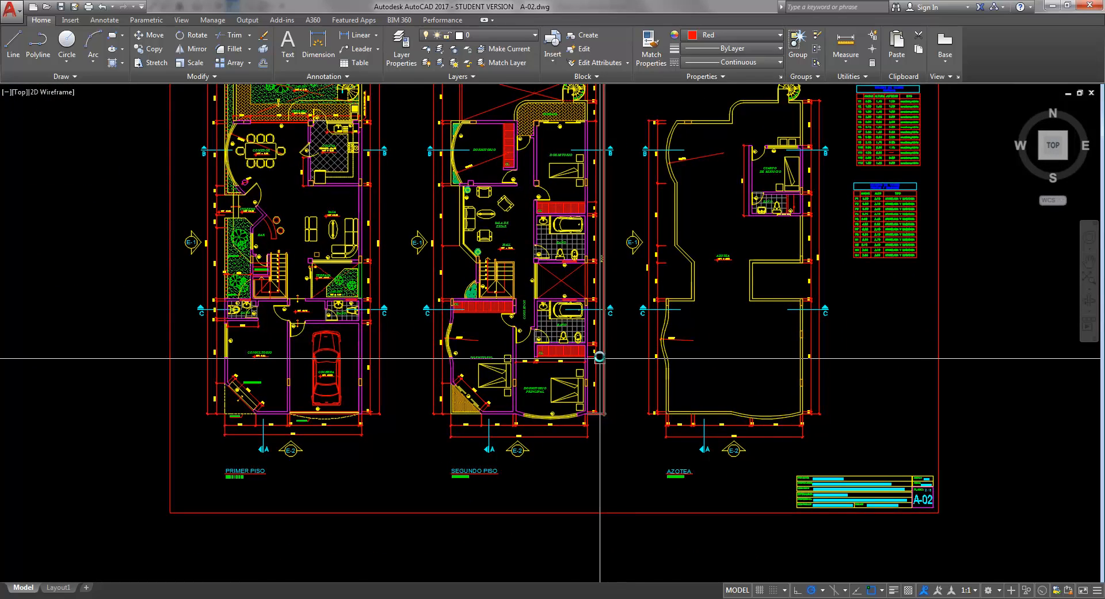
{"action": "scroll", "coordinate": [600, 357], "scroll_direction": "down", "scroll_amount": 5}
{"action": "scroll", "coordinate": [580, 322], "scroll_direction": "up", "scroll_amount": 5}
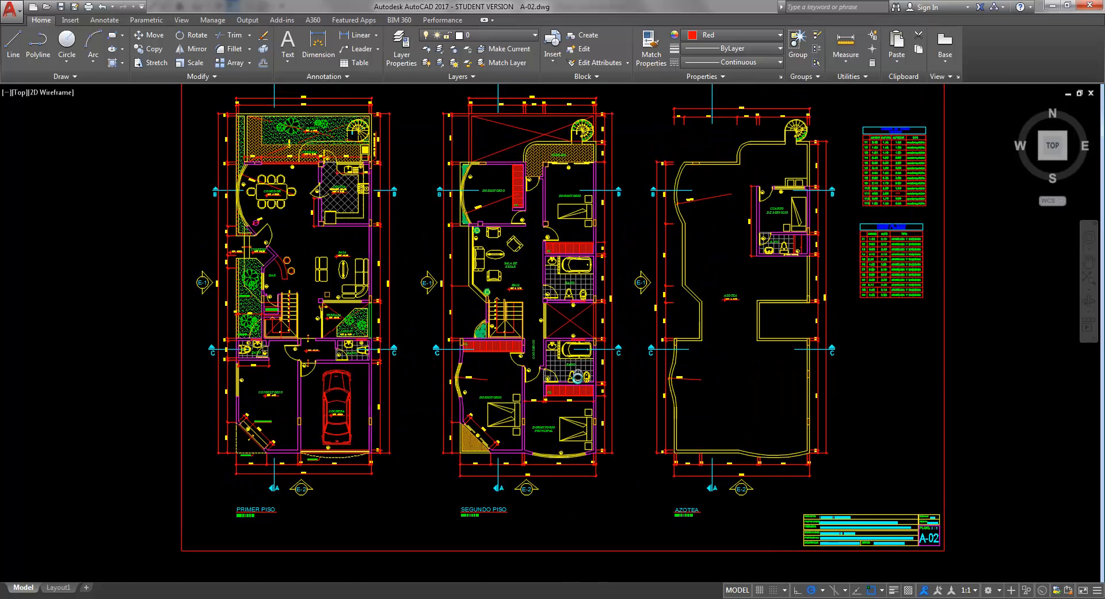
{"action": "middle_click_drag", "start_coordinate": [577, 376], "coordinate": [577, 385]}
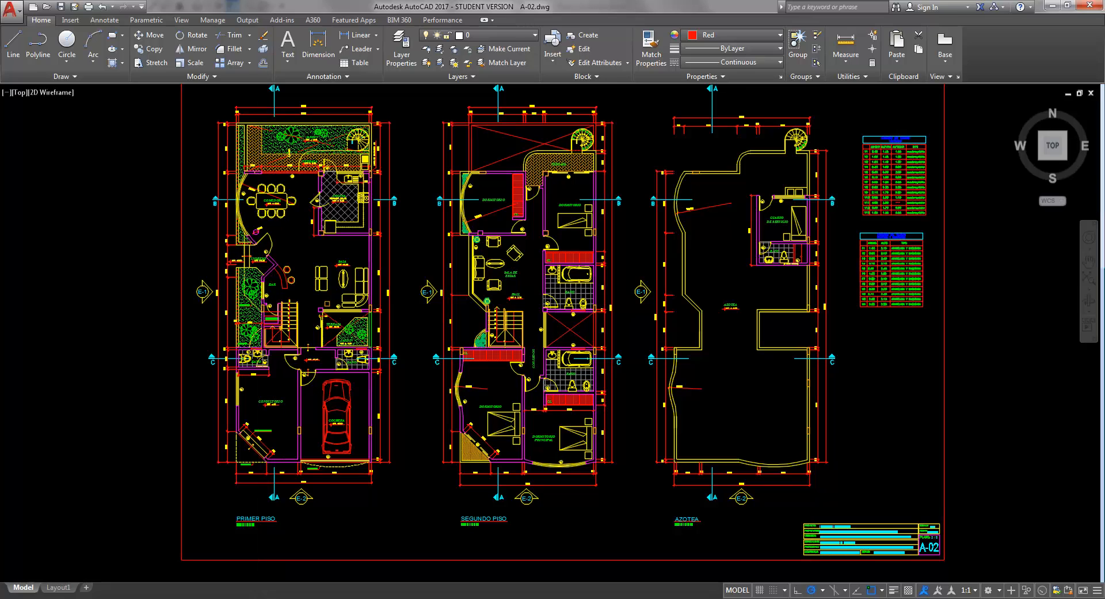
- Switch to the A-03.dwg drawing and zoom into the section Corte A-A
{"action": "mouse_move", "coordinate": [232, 538]}
{"action": "left_click", "coordinate": [143, 543]}
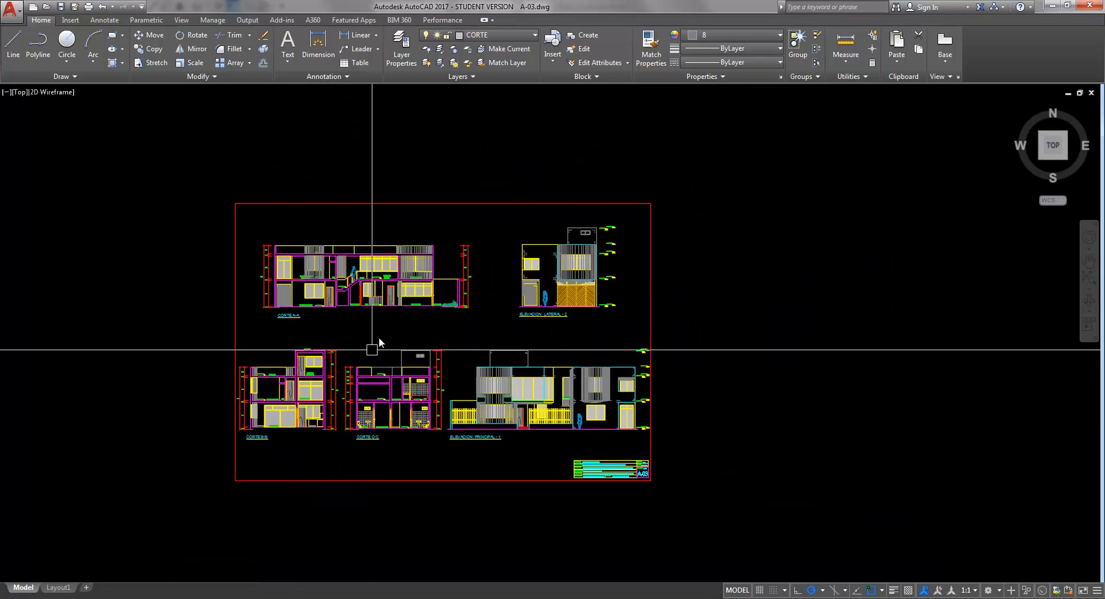
{"action": "scroll", "coordinate": [328, 302], "scroll_direction": "up", "scroll_amount": 8}
{"action": "middle_click_drag", "start_coordinate": [323, 317], "coordinate": [479, 362]}
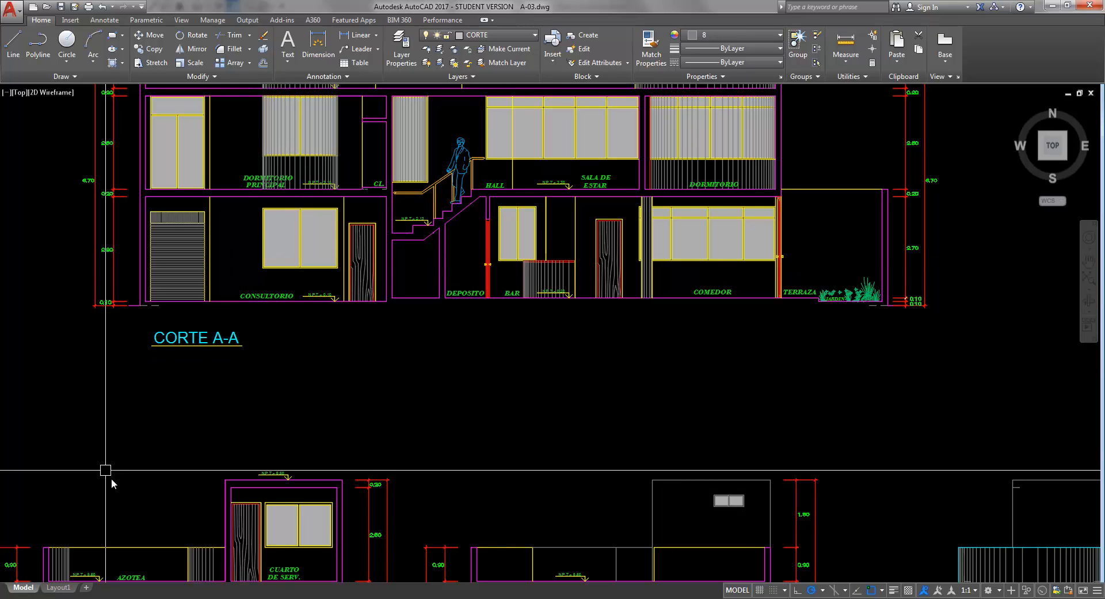
{"action": "mouse_move", "coordinate": [69, 598]}
{"action": "left_click", "coordinate": [184, 551]}
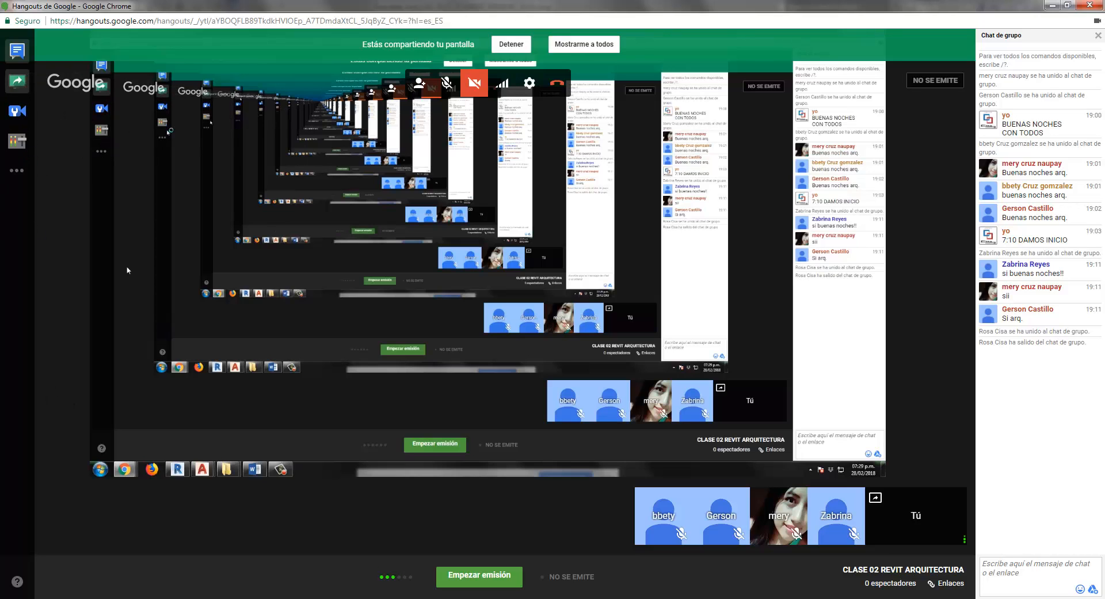
{"action": "left_click", "coordinate": [128, 598]}
{"action": "middle_click_drag", "start_coordinate": [429, 340], "coordinate": [437, 341]}
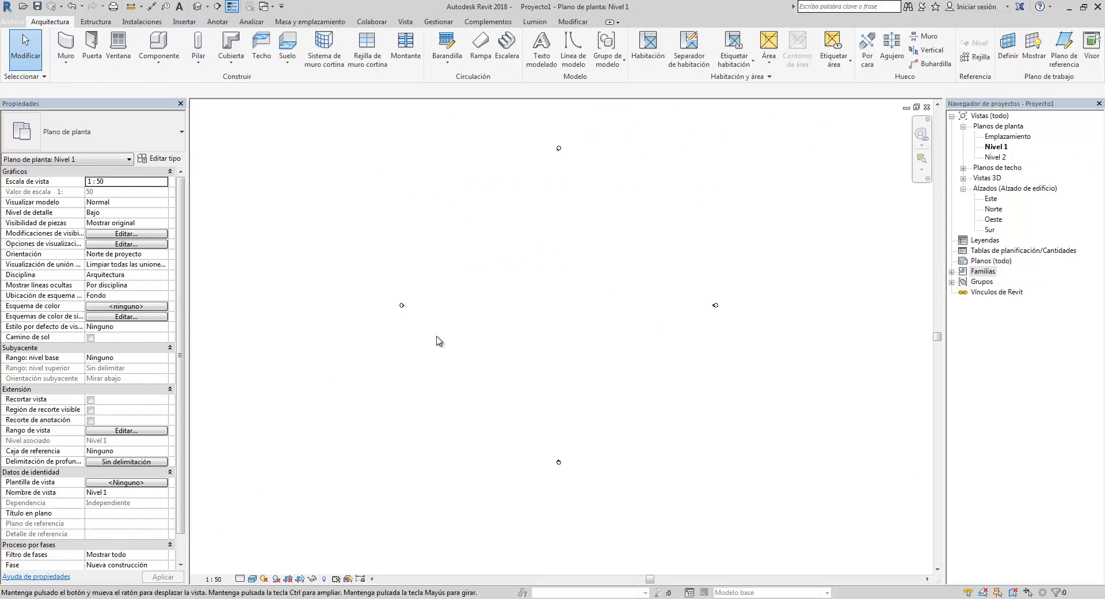
- Return to the A-03.dwg drawing and examine the sections and Elevación Lateral - 2
{"action": "mouse_move", "coordinate": [158, 598]}
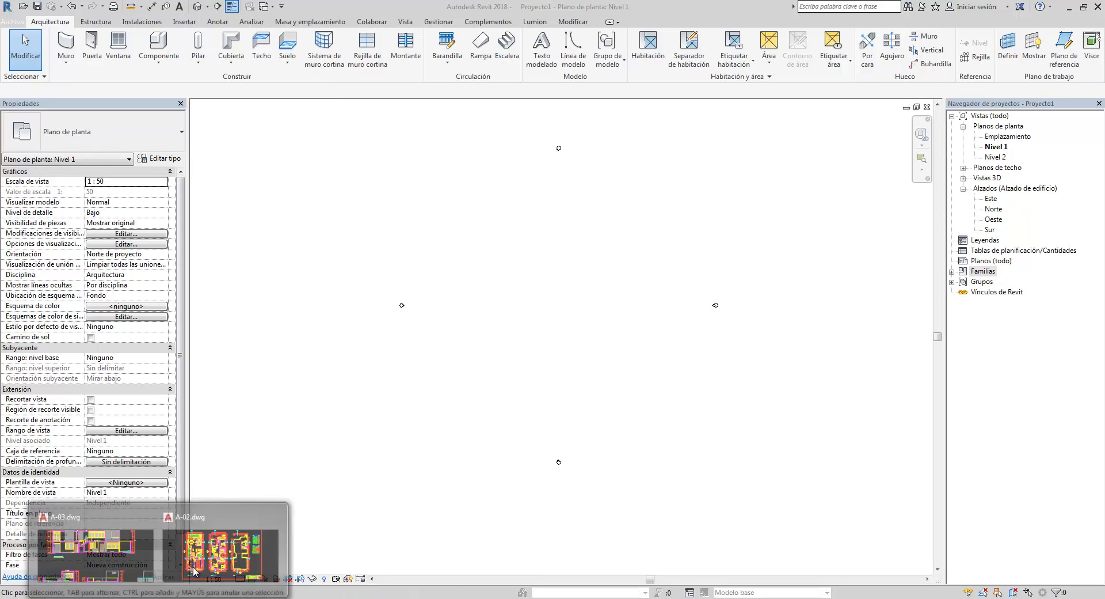
{"action": "left_click", "coordinate": [135, 566]}
{"action": "middle_click_drag", "start_coordinate": [393, 346], "coordinate": [408, 375]}
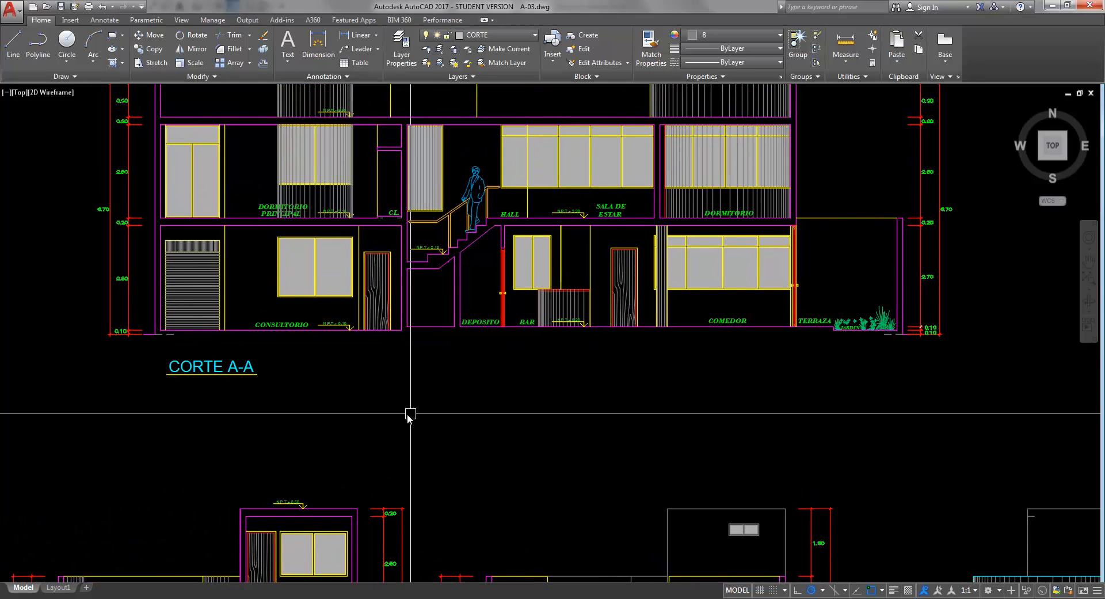
{"action": "scroll", "coordinate": [410, 415], "scroll_direction": "down", "scroll_amount": 2}
{"action": "middle_click_drag", "start_coordinate": [407, 414], "coordinate": [383, 410]}
{"action": "mouse_move", "coordinate": [476, 416]}
{"action": "middle_mouse_down"}
{"action": "mouse_move", "coordinate": [410, 343]}
{"action": "mouse_move", "coordinate": [347, 343]}
{"action": "middle_mouse_up"}
{"action": "scroll", "coordinate": [429, 345], "scroll_direction": "down", "scroll_amount": 2}
{"action": "scroll", "coordinate": [667, 323], "scroll_direction": "up", "scroll_amount": 2}
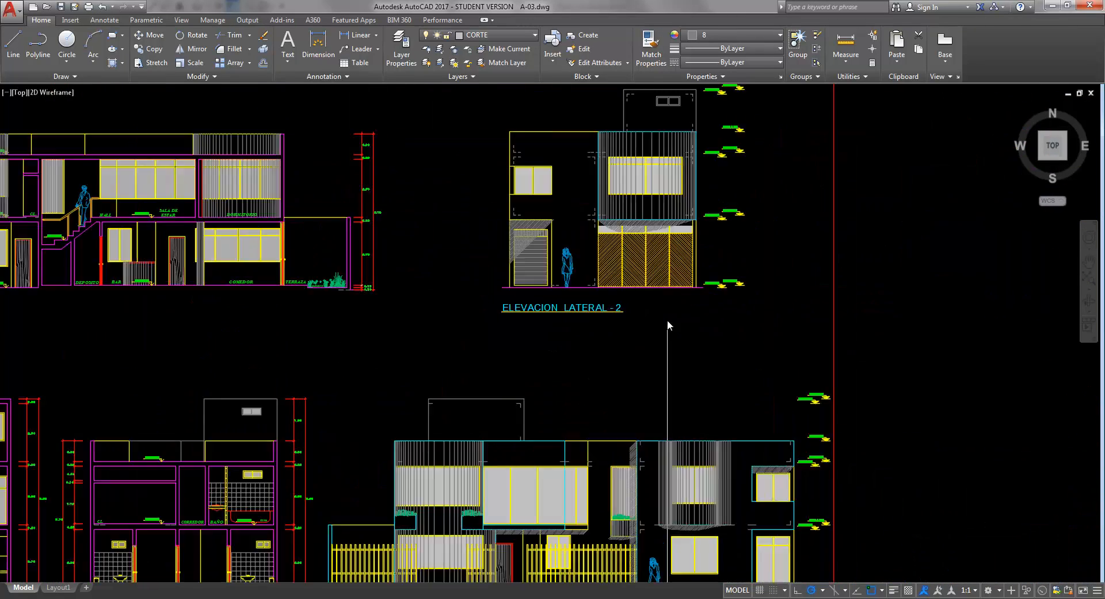
{"action": "scroll", "coordinate": [667, 324], "scroll_direction": "up", "scroll_amount": 2}
{"action": "mouse_move", "coordinate": [667, 330]}
{"action": "middle_mouse_down"}
{"action": "mouse_move", "coordinate": [666, 416]}
{"action": "mouse_move", "coordinate": [650, 387]}
{"action": "middle_mouse_up"}
{"action": "scroll", "coordinate": [666, 416], "scroll_direction": "down", "scroll_amount": 2}
{"action": "scroll", "coordinate": [650, 387], "scroll_direction": "up", "scroll_amount": 2}
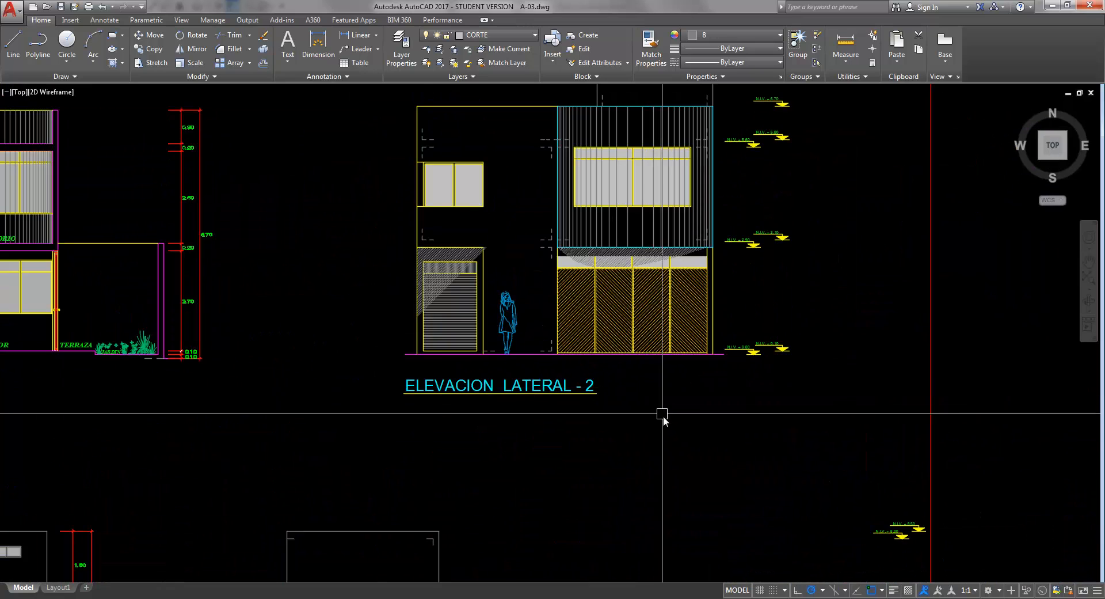
- Zoom and pan across the A-03 sections and elevations to review them
{"action": "scroll", "coordinate": [668, 449], "scroll_direction": "down", "scroll_amount": 2}
{"action": "scroll", "coordinate": [657, 431], "scroll_direction": "up", "scroll_amount": 2}
{"action": "middle_click_drag", "start_coordinate": [657, 424], "coordinate": [654, 468]}
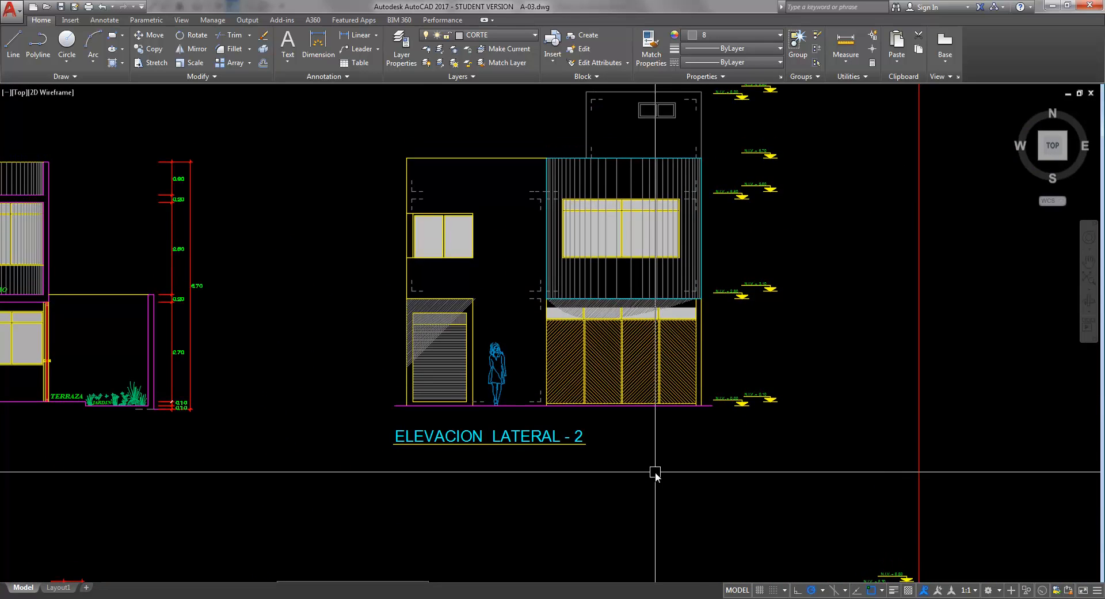
{"action": "scroll", "coordinate": [540, 387], "scroll_direction": "down", "scroll_amount": 6}
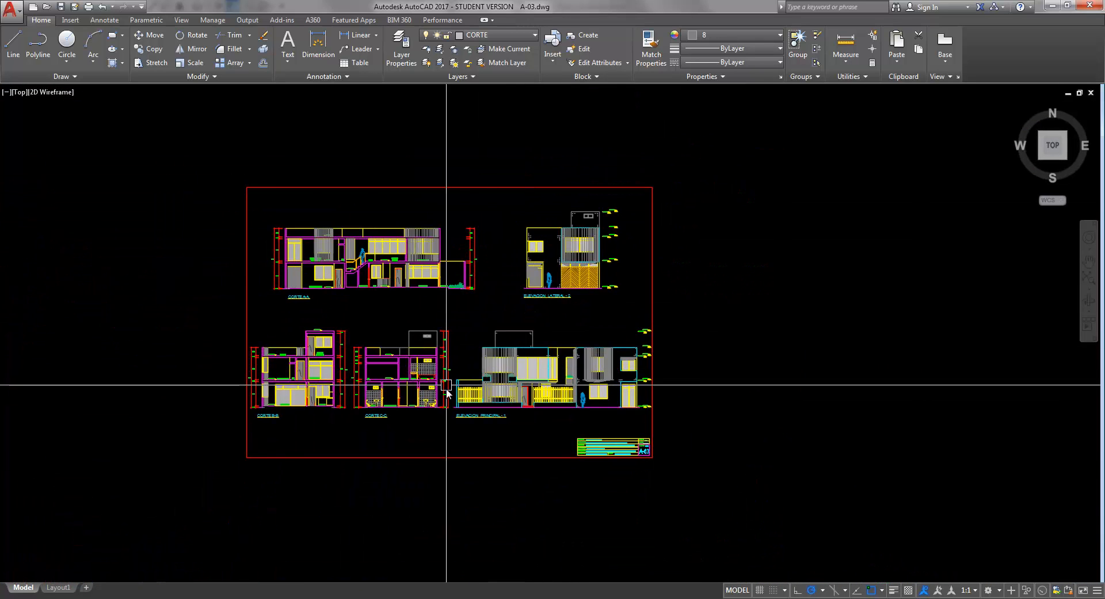
{"action": "scroll", "coordinate": [501, 374], "scroll_direction": "up", "scroll_amount": 4}
{"action": "mouse_move", "coordinate": [370, 366]}
{"action": "middle_mouse_down"}
{"action": "mouse_move", "coordinate": [481, 369]}
{"action": "mouse_move", "coordinate": [477, 353]}
{"action": "mouse_move", "coordinate": [468, 358]}
{"action": "middle_mouse_up"}
{"action": "scroll", "coordinate": [482, 369], "scroll_direction": "up", "scroll_amount": 2}
{"action": "scroll", "coordinate": [489, 357], "scroll_direction": "down", "scroll_amount": 2}
{"action": "middle_click_drag", "start_coordinate": [352, 307], "coordinate": [387, 288]}
{"action": "scroll", "coordinate": [501, 351], "scroll_direction": "down", "scroll_amount": 5}
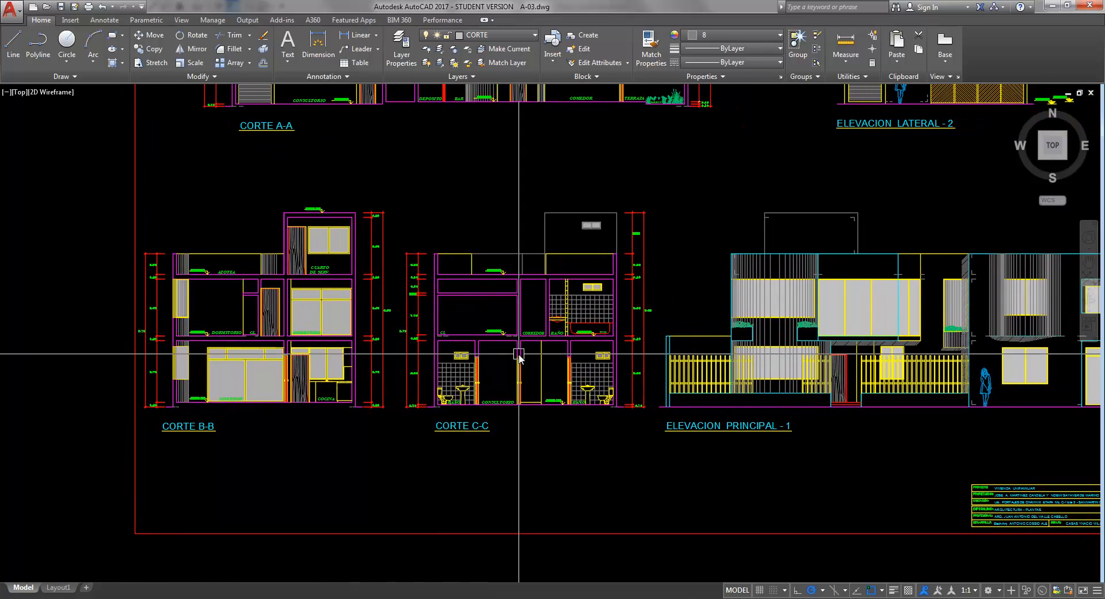
{"action": "scroll", "coordinate": [429, 362], "scroll_direction": "up", "scroll_amount": 2}
{"action": "scroll", "coordinate": [416, 360], "scroll_direction": "up", "scroll_amount": 3}
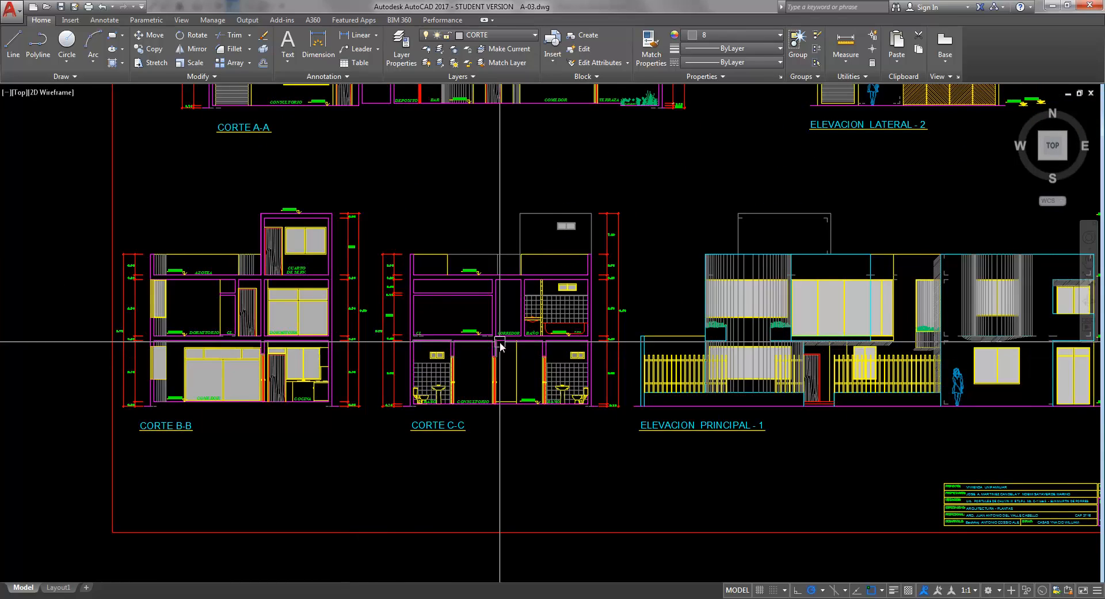
{"action": "scroll", "coordinate": [556, 426], "scroll_direction": "down", "scroll_amount": 4}
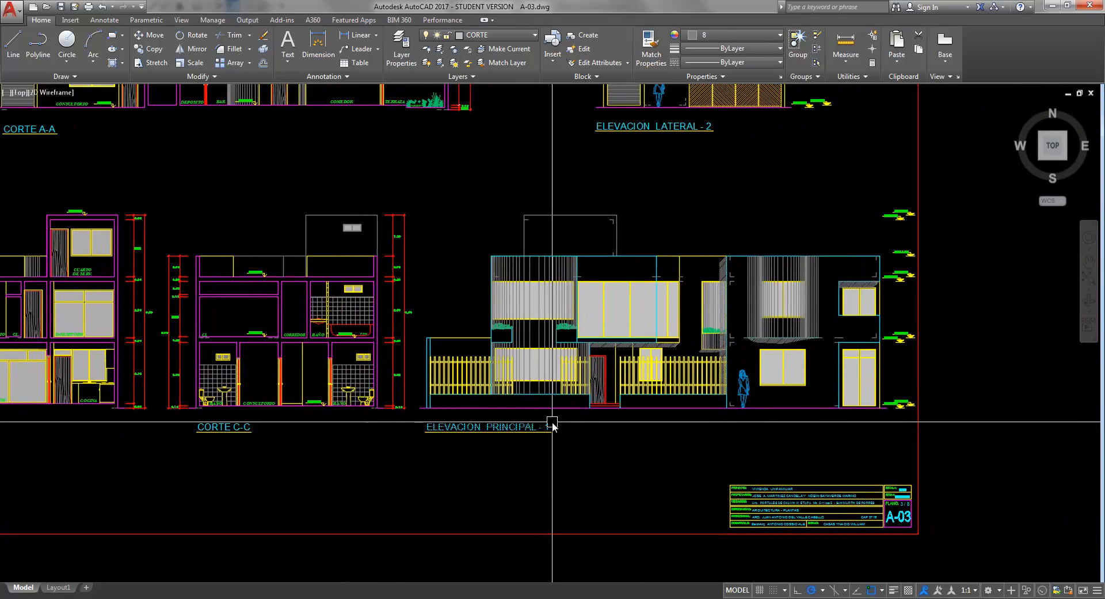
{"action": "scroll", "coordinate": [562, 437], "scroll_direction": "up", "scroll_amount": 3}
{"action": "scroll", "coordinate": [540, 371], "scroll_direction": "down", "scroll_amount": 2}
{"action": "scroll", "coordinate": [546, 388], "scroll_direction": "down", "scroll_amount": 4}
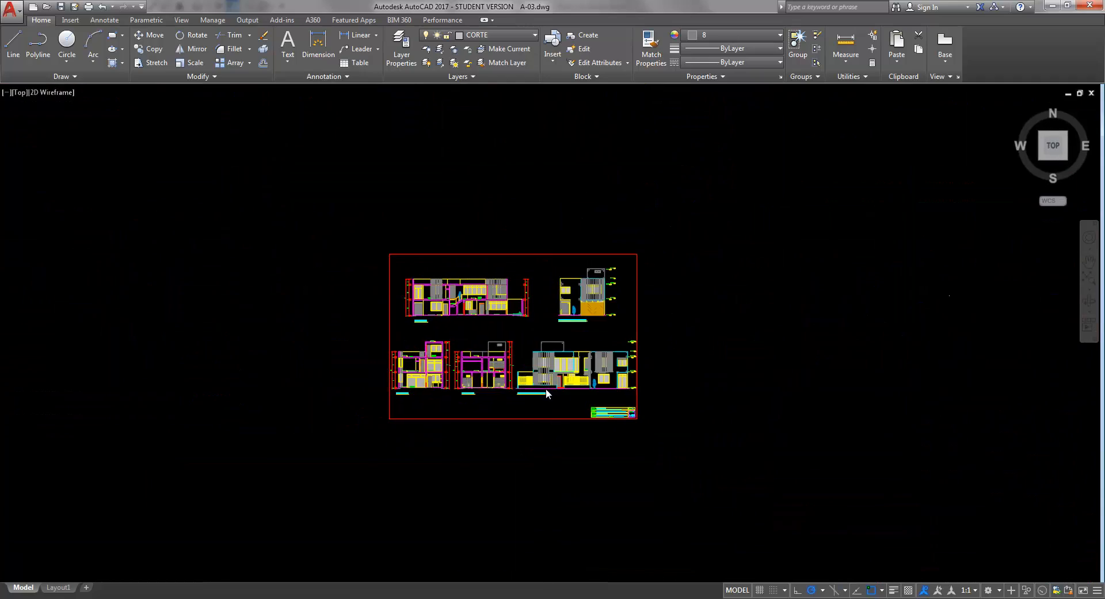
- Switch to the A-02 drawing and examine the floor plans and the title block
{"action": "key", "text": "ctrl+Tab"}
{"action": "middle_click_drag", "start_coordinate": [503, 349], "coordinate": [513, 345]}
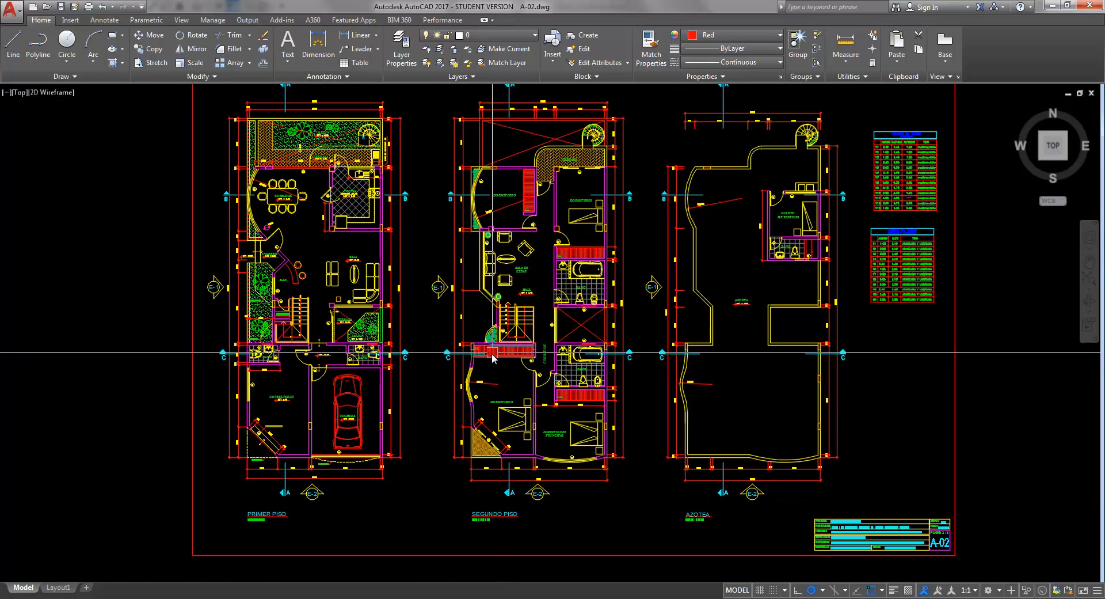
{"action": "scroll", "coordinate": [444, 359], "scroll_direction": "up", "scroll_amount": 4}
{"action": "scroll", "coordinate": [444, 369], "scroll_direction": "down", "scroll_amount": 1}
{"action": "scroll", "coordinate": [444, 366], "scroll_direction": "down", "scroll_amount": 3}
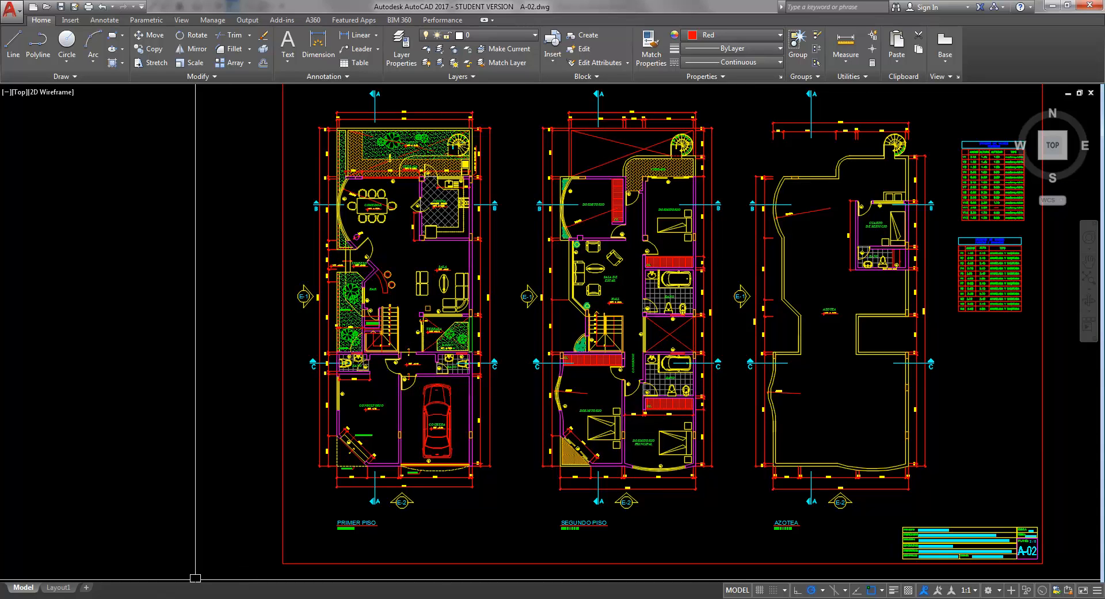
{"action": "mouse_move", "coordinate": [122, 598]}
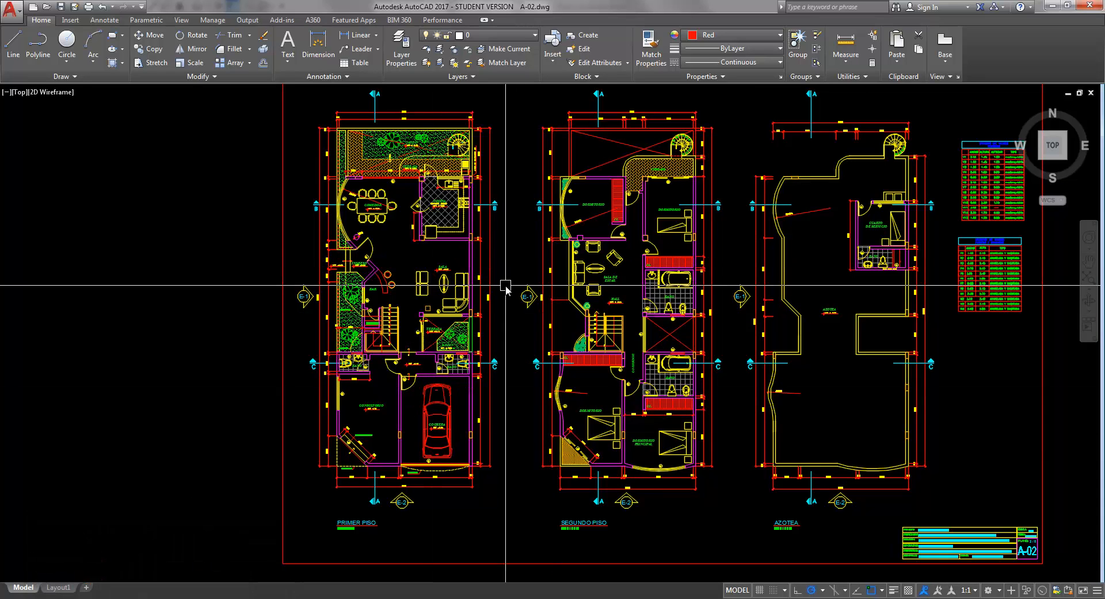
{"action": "scroll", "coordinate": [449, 397], "scroll_direction": "up", "scroll_amount": 4}
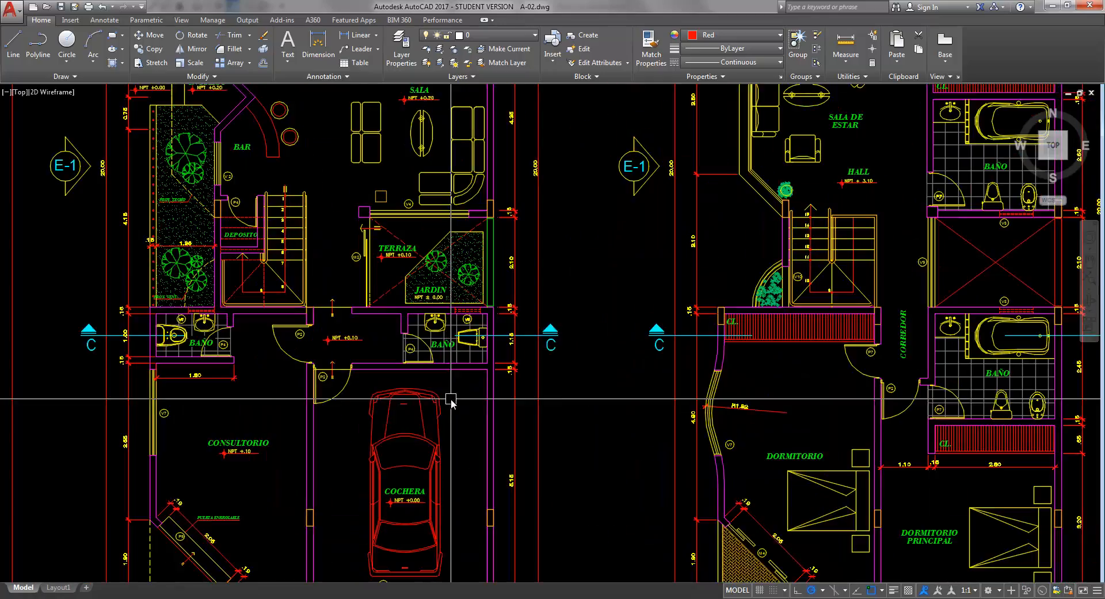
{"action": "scroll", "coordinate": [437, 397], "scroll_direction": "down", "scroll_amount": 5}
{"action": "scroll", "coordinate": [424, 398], "scroll_direction": "up", "scroll_amount": 3}
{"action": "mouse_move", "coordinate": [429, 413]}
{"action": "middle_mouse_down"}
{"action": "mouse_move", "coordinate": [440, 439]}
{"action": "mouse_move", "coordinate": [433, 429]}
{"action": "middle_mouse_up"}
{"action": "scroll", "coordinate": [441, 439], "scroll_direction": "down", "scroll_amount": 3}
{"action": "middle_click_drag", "start_coordinate": [760, 463], "coordinate": [526, 402]}
{"action": "scroll", "coordinate": [711, 480], "scroll_direction": "up", "scroll_amount": 7}
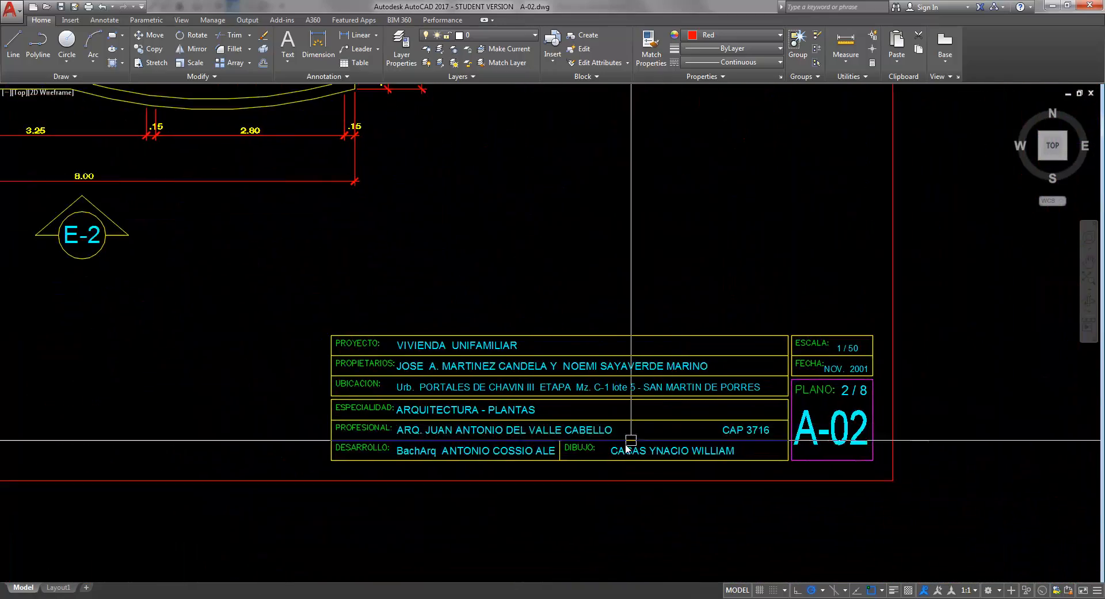
{"action": "scroll", "coordinate": [632, 446], "scroll_direction": "down", "scroll_amount": 3}
{"action": "scroll", "coordinate": [636, 448], "scroll_direction": "up", "scroll_amount": 3}
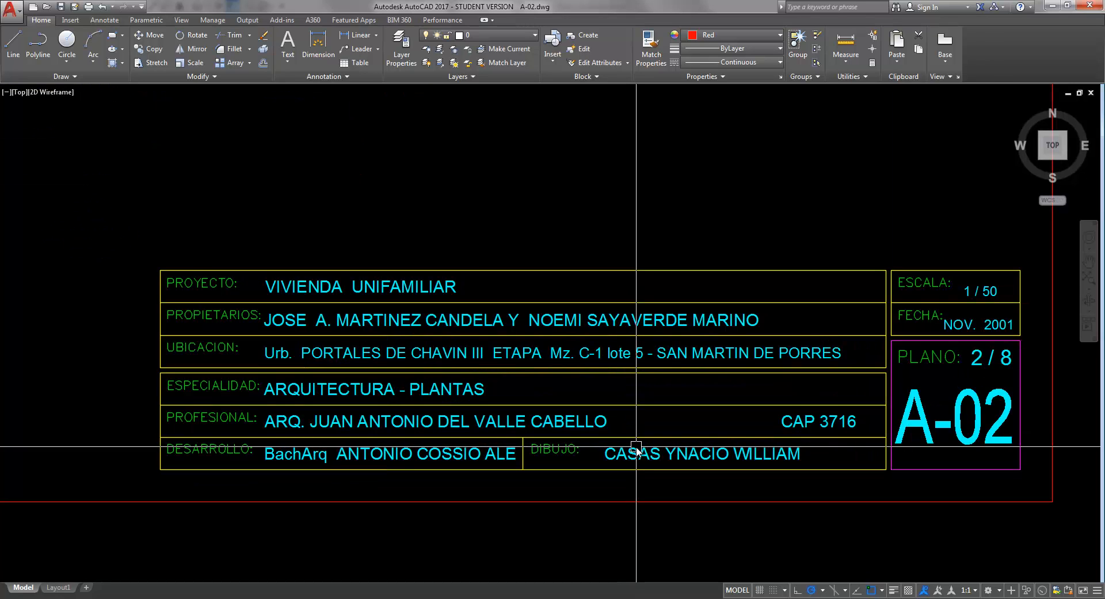
{"action": "middle_click_drag", "start_coordinate": [632, 448], "coordinate": [626, 449]}
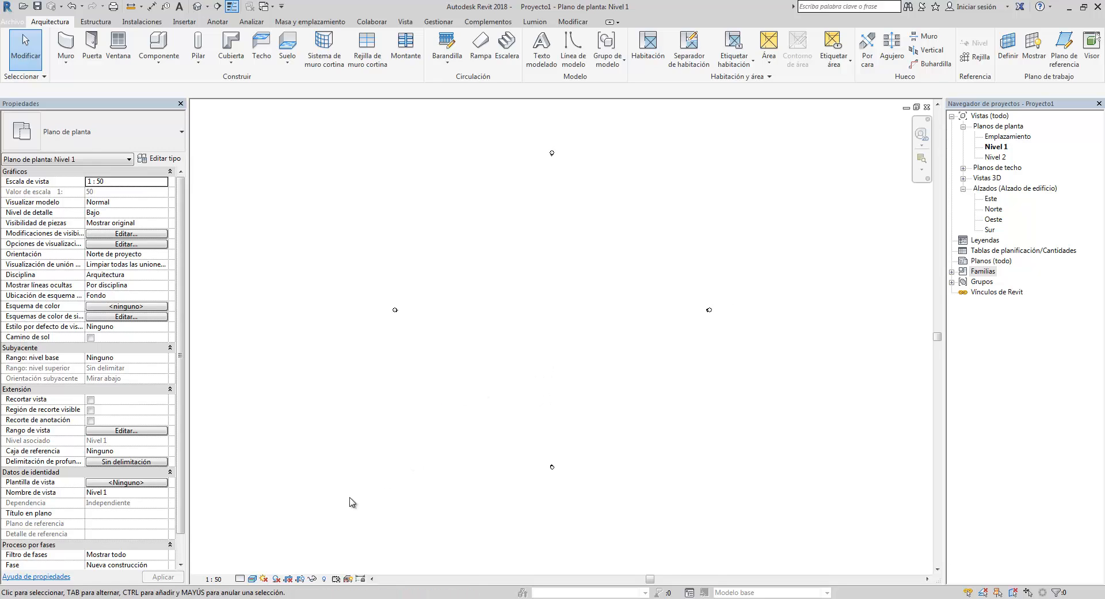
{"action": "left_click", "coordinate": [251, 580]}
{"action": "left_click", "coordinate": [278, 522]}
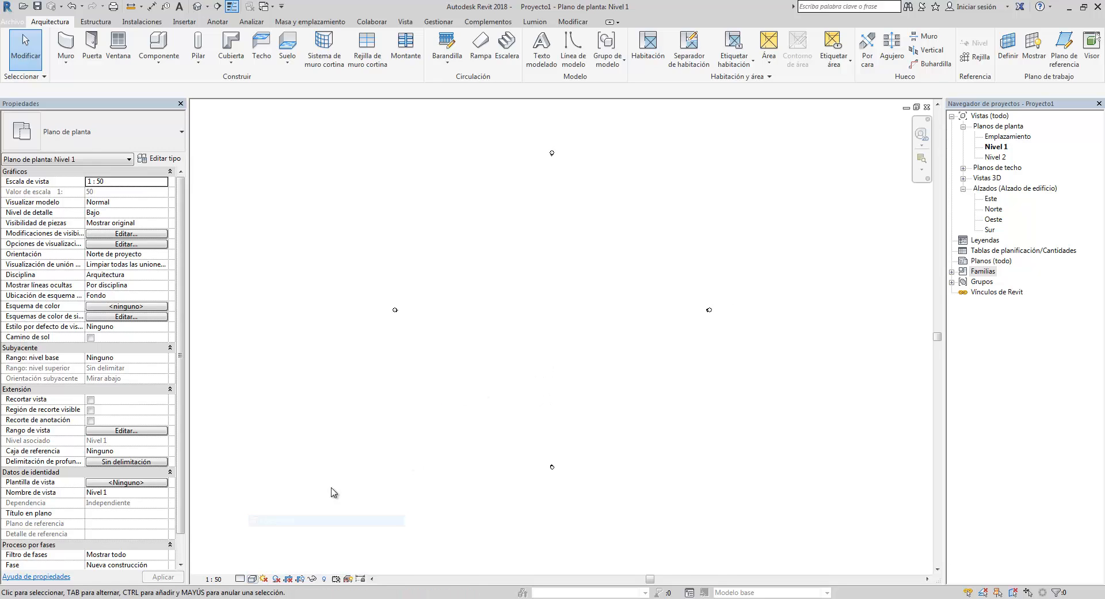
{"action": "middle_click_drag", "start_coordinate": [453, 394], "coordinate": [452, 394]}
{"action": "scroll", "coordinate": [556, 270], "scroll_direction": "up", "scroll_amount": 2}
{"action": "middle_click_drag", "start_coordinate": [555, 273], "coordinate": [554, 305]}
{"action": "scroll", "coordinate": [551, 323], "scroll_direction": "down", "scroll_amount": 1}
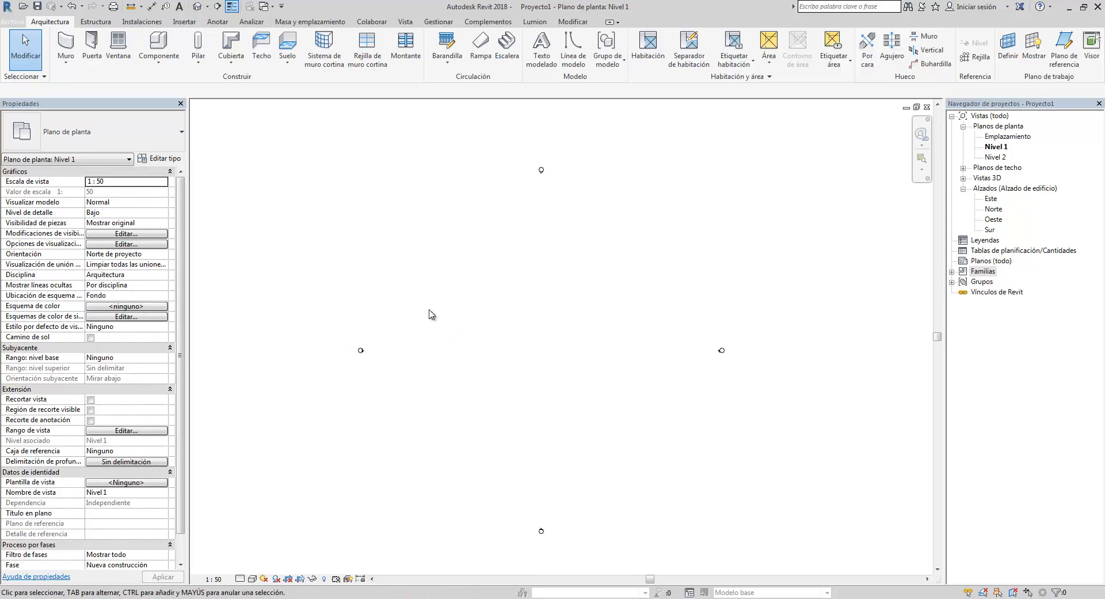
{"action": "middle_click_drag", "start_coordinate": [494, 304], "coordinate": [492, 303]}
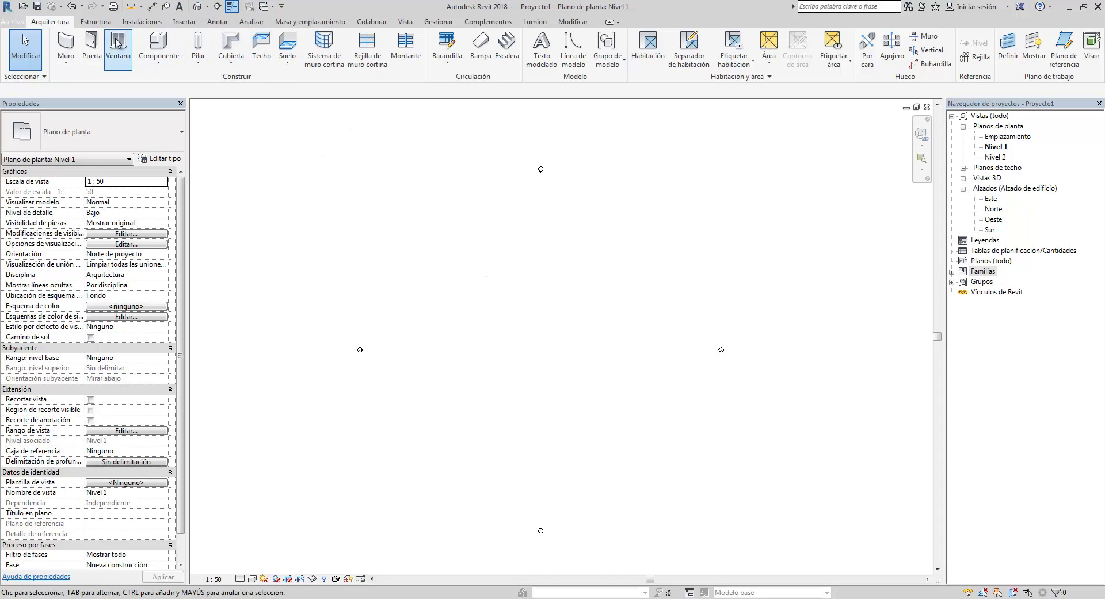
- Draw a rectangle of generic 200 mm walls about 20700 by 15700 mm on Nivel 1
{"action": "left_click", "coordinate": [74, 46]}
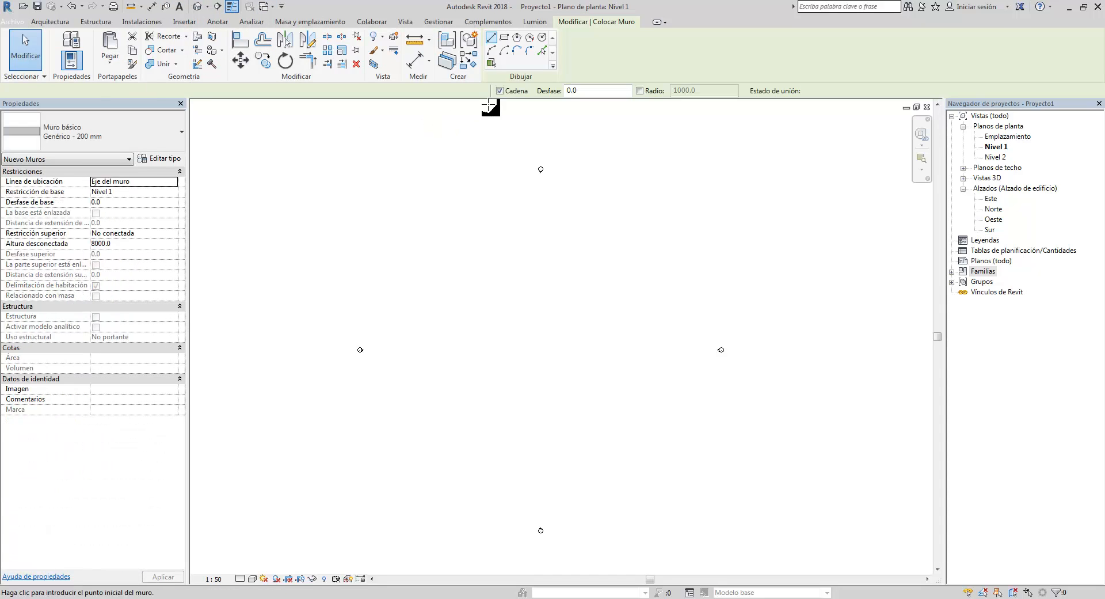
{"action": "left_click", "coordinate": [506, 41]}
{"action": "left_click", "coordinate": [465, 278]}
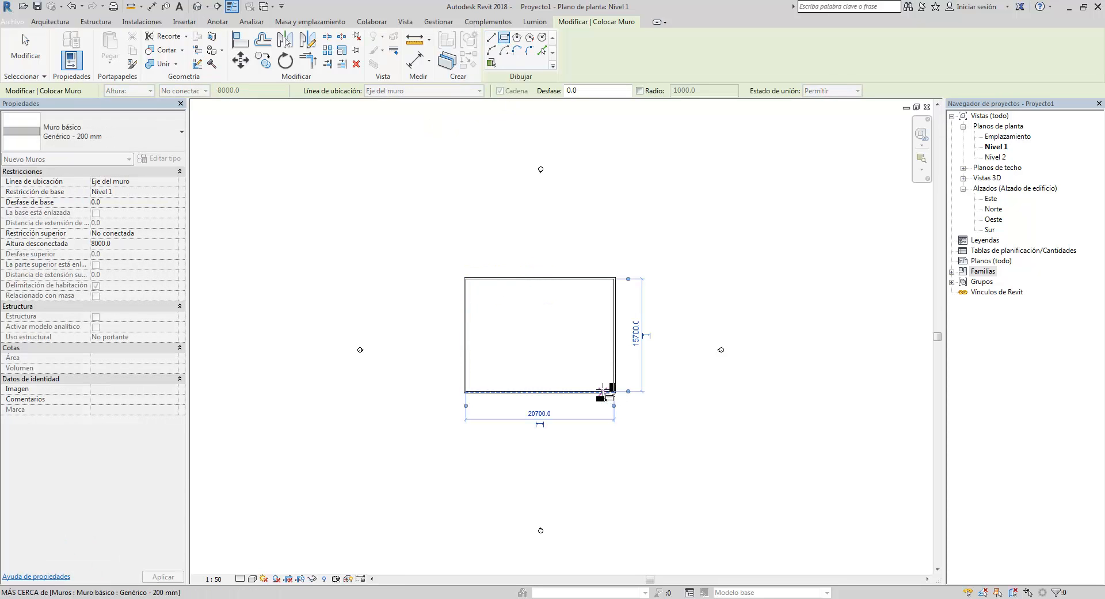
{"action": "left_click", "coordinate": [614, 391]}
{"action": "key", "text": "Escape"}
{"action": "key", "text": "Escape"}
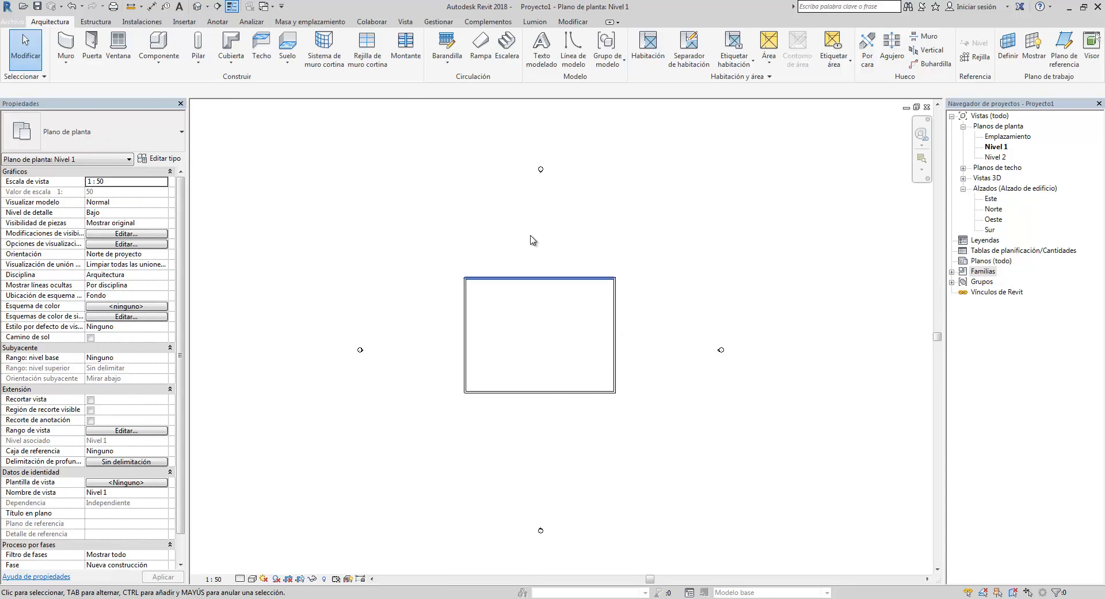
- Add an aligned dimension between the top and bottom walls of the rectangle
{"action": "left_click", "coordinate": [217, 23]}
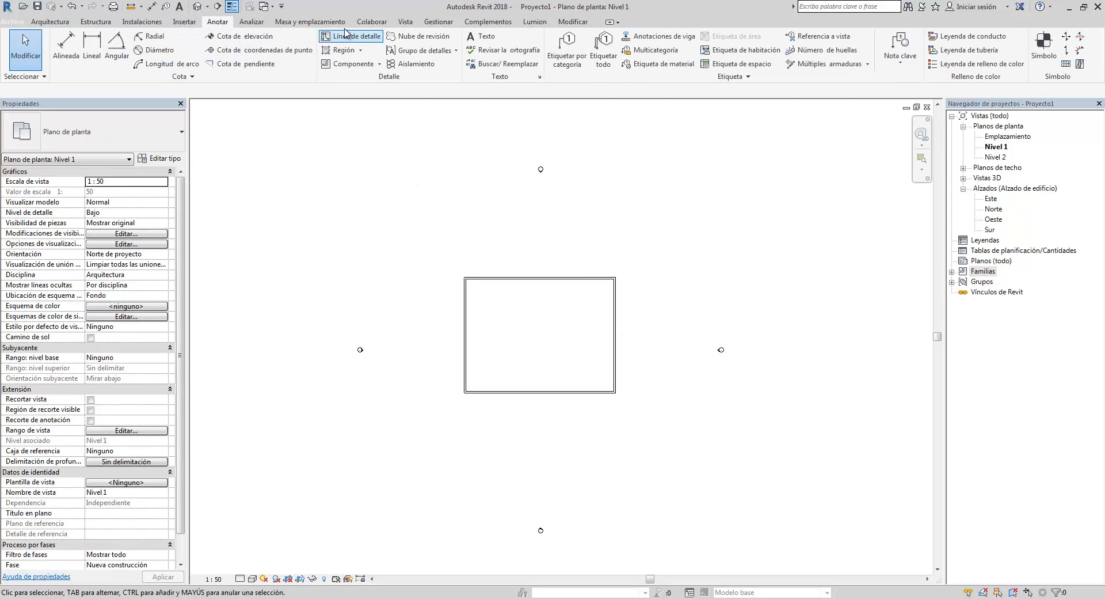
{"action": "left_click", "coordinate": [67, 43]}
{"action": "scroll", "coordinate": [625, 296], "scroll_direction": "up", "scroll_amount": 5}
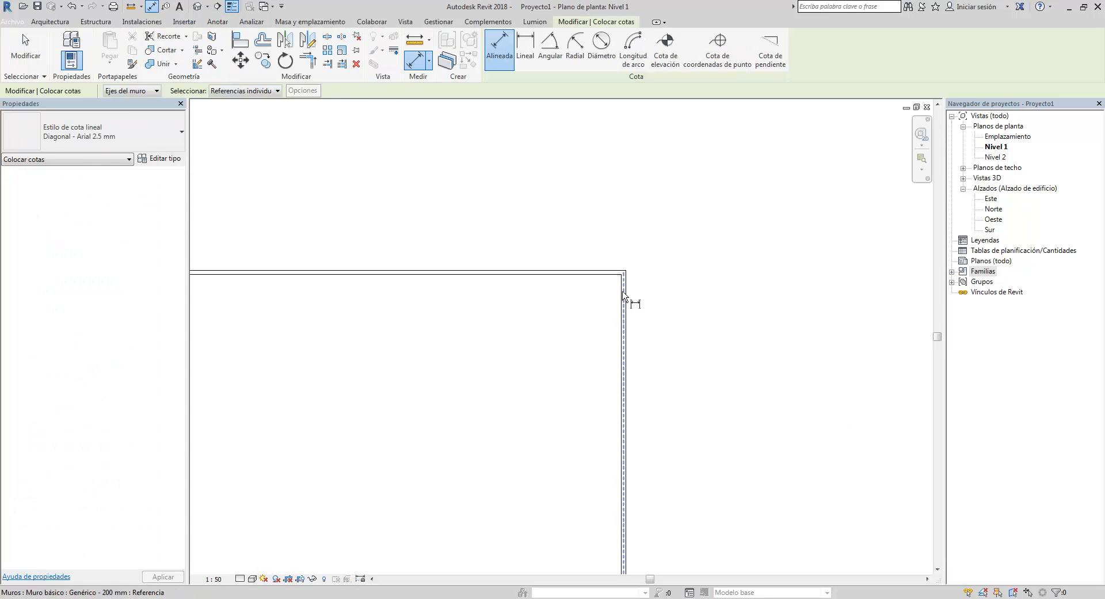
{"action": "scroll", "coordinate": [623, 292], "scroll_direction": "up", "scroll_amount": 3}
{"action": "left_click", "coordinate": [605, 260]}
{"action": "scroll", "coordinate": [597, 372], "scroll_direction": "down", "scroll_amount": 4}
{"action": "middle_click_drag", "start_coordinate": [584, 423], "coordinate": [579, 274]}
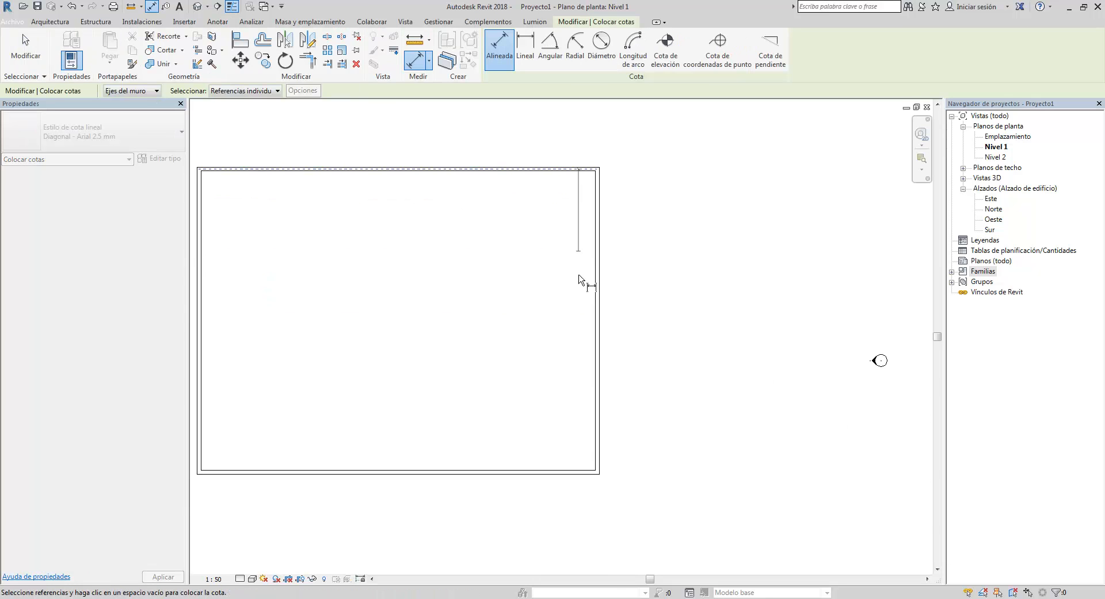
{"action": "scroll", "coordinate": [595, 479], "scroll_direction": "up", "scroll_amount": 3}
{"action": "left_click", "coordinate": [588, 461]}
{"action": "middle_click_drag", "start_coordinate": [645, 317], "coordinate": [635, 366]}
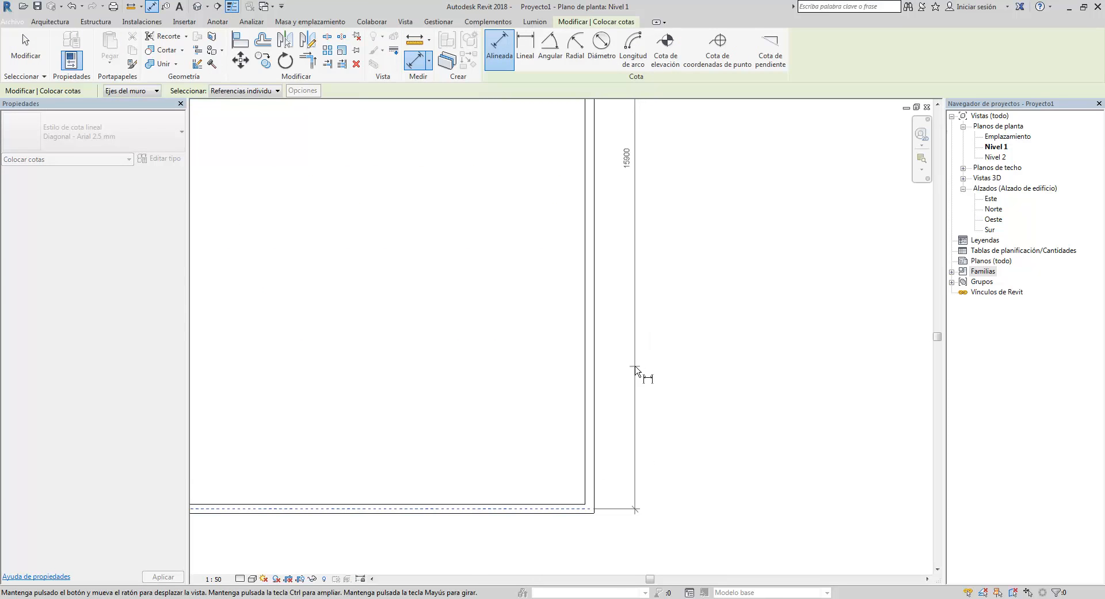
{"action": "left_click", "coordinate": [636, 369]}
{"action": "scroll", "coordinate": [648, 195], "scroll_direction": "up", "scroll_amount": 3}
{"action": "middle_click_drag", "start_coordinate": [656, 278], "coordinate": [678, 379]}
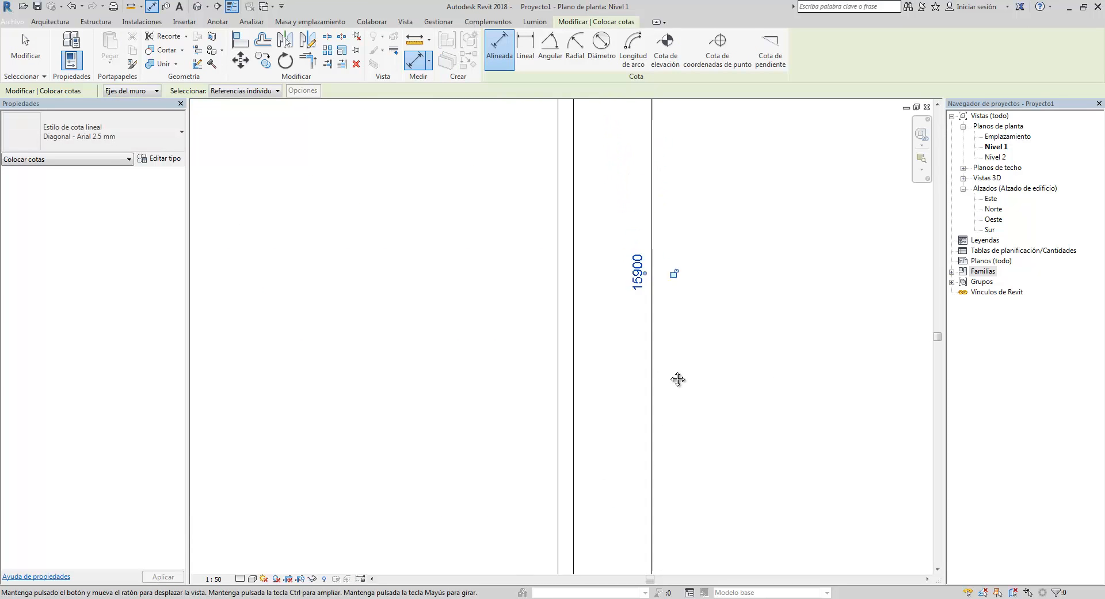
{"action": "scroll", "coordinate": [675, 341], "scroll_direction": "up", "scroll_amount": 2}
{"action": "key", "text": "Escape"}
{"action": "key", "text": "Escape"}
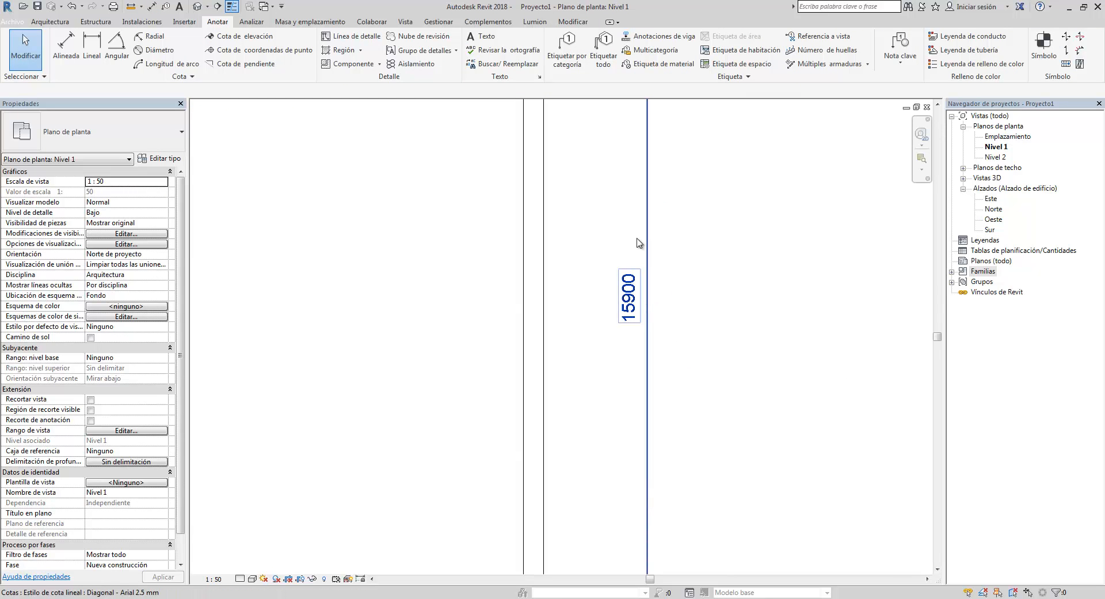
{"action": "left_click", "coordinate": [478, 229]}
{"action": "scroll", "coordinate": [479, 230], "scroll_direction": "down", "scroll_amount": 1}
{"action": "middle_click_drag", "start_coordinate": [512, 266], "coordinate": [602, 319]}
{"action": "scroll", "coordinate": [526, 294], "scroll_direction": "down", "scroll_amount": 1}
{"action": "scroll", "coordinate": [552, 319], "scroll_direction": "down", "scroll_amount": 1}
{"action": "scroll", "coordinate": [556, 321], "scroll_direction": "down", "scroll_amount": 1}
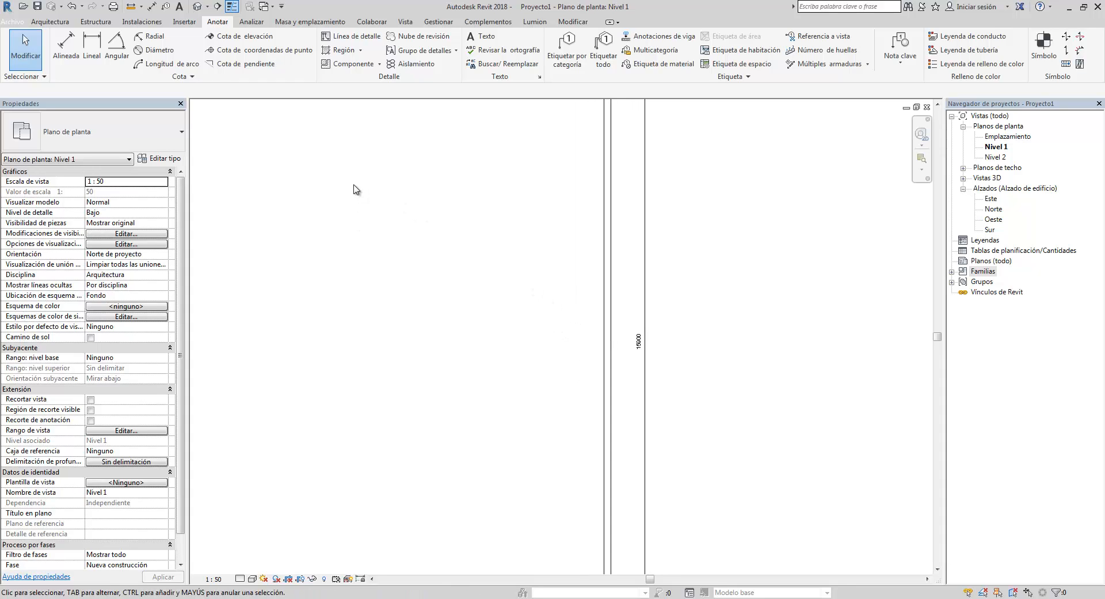
{"action": "left_click", "coordinate": [432, 23]}
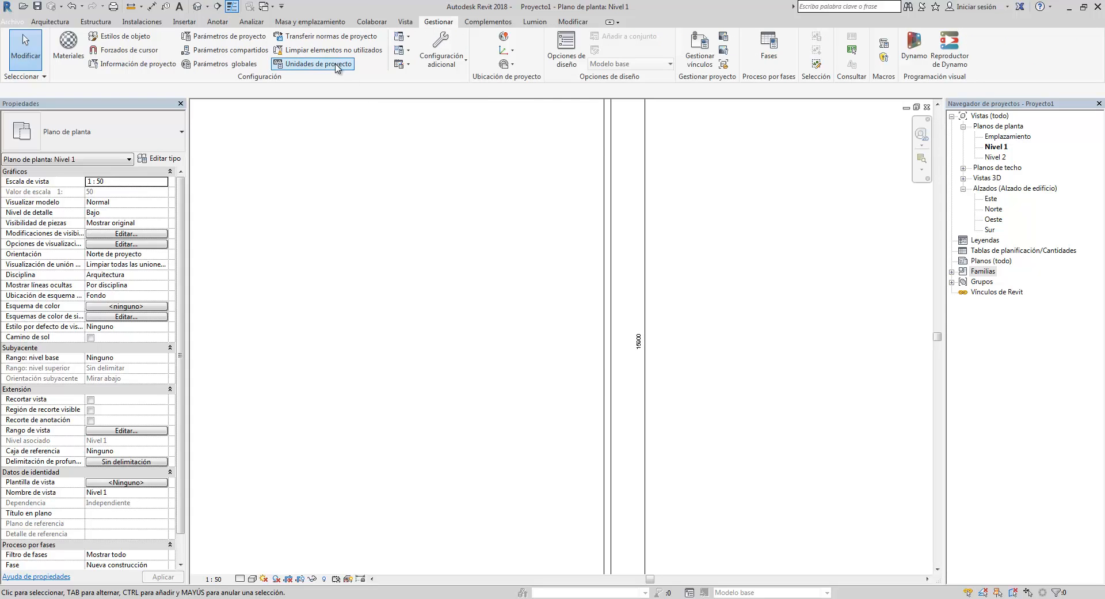
{"action": "left_click", "coordinate": [337, 66]}
{"action": "left_click_drag", "start_coordinate": [522, 112], "coordinate": [511, 117]}
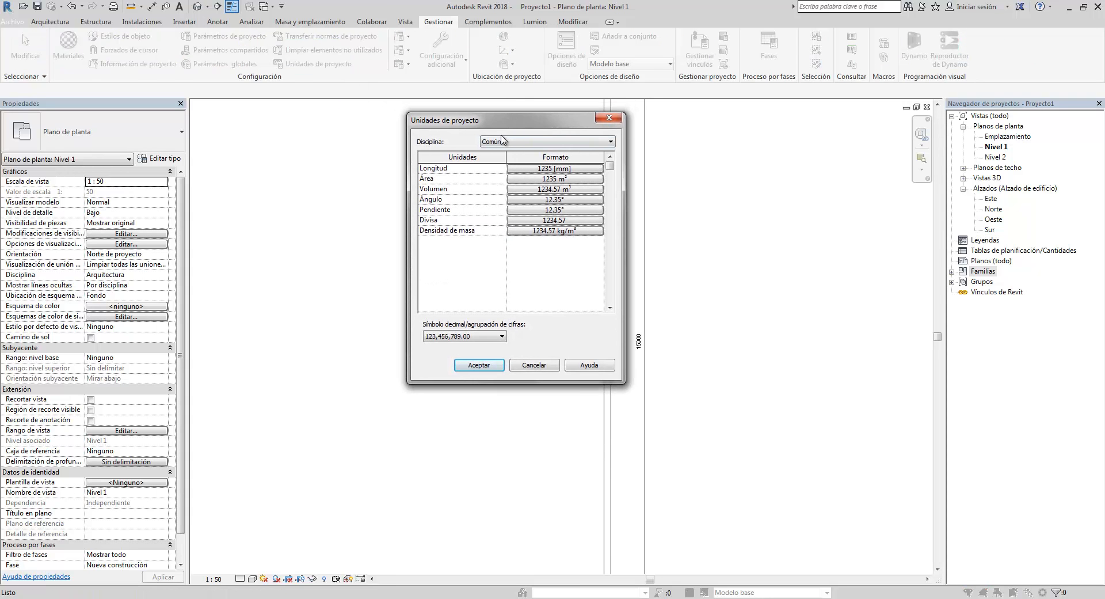
{"action": "left_click", "coordinate": [609, 118]}
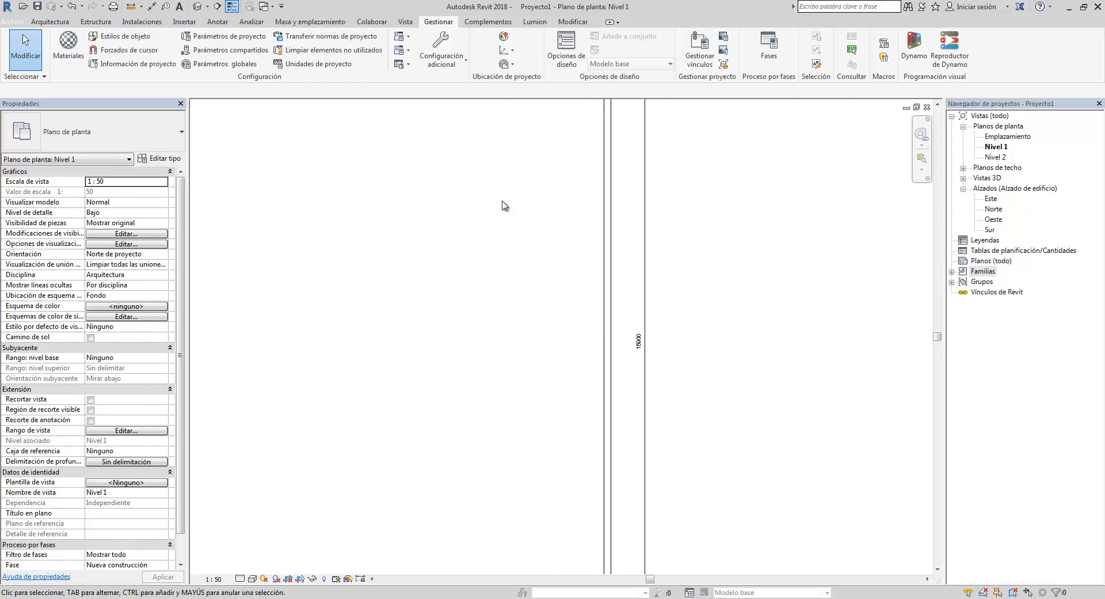
- Set the project's length units to metres rounded to 2 decimal places, with no unit symbol
{"action": "key", "text": "u"}
{"action": "key", "text": "n"}
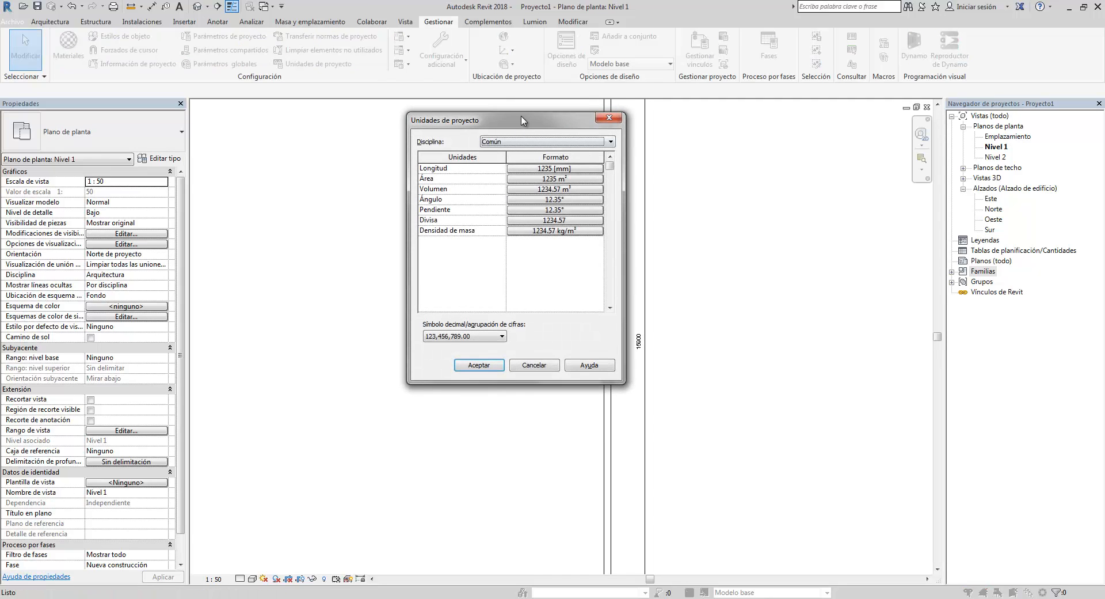
{"action": "left_click_drag", "start_coordinate": [522, 121], "coordinate": [527, 132]}
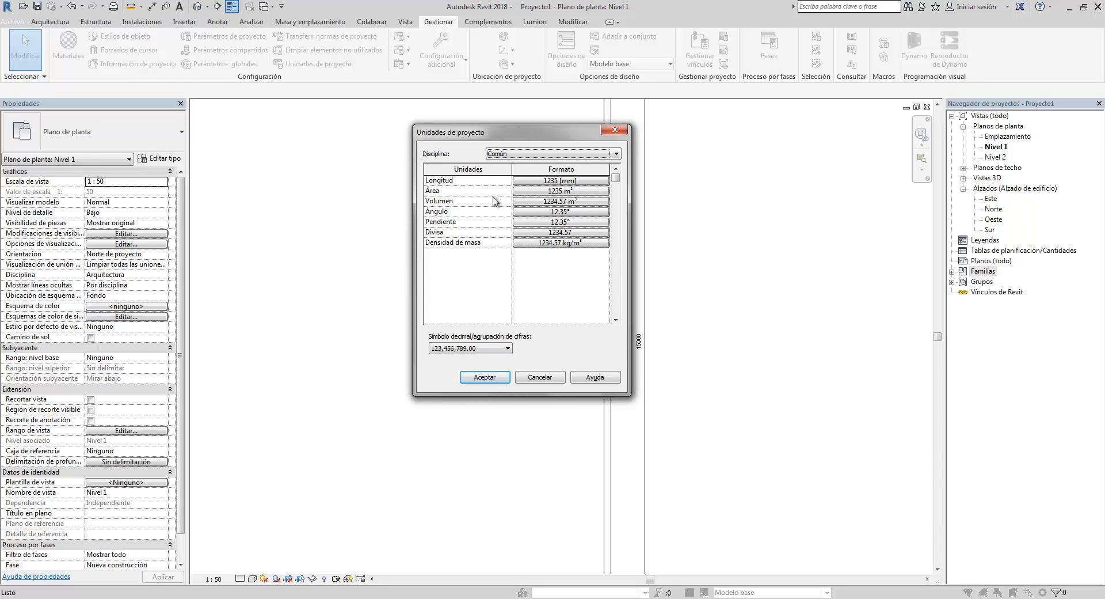
{"action": "left_click", "coordinate": [573, 181]}
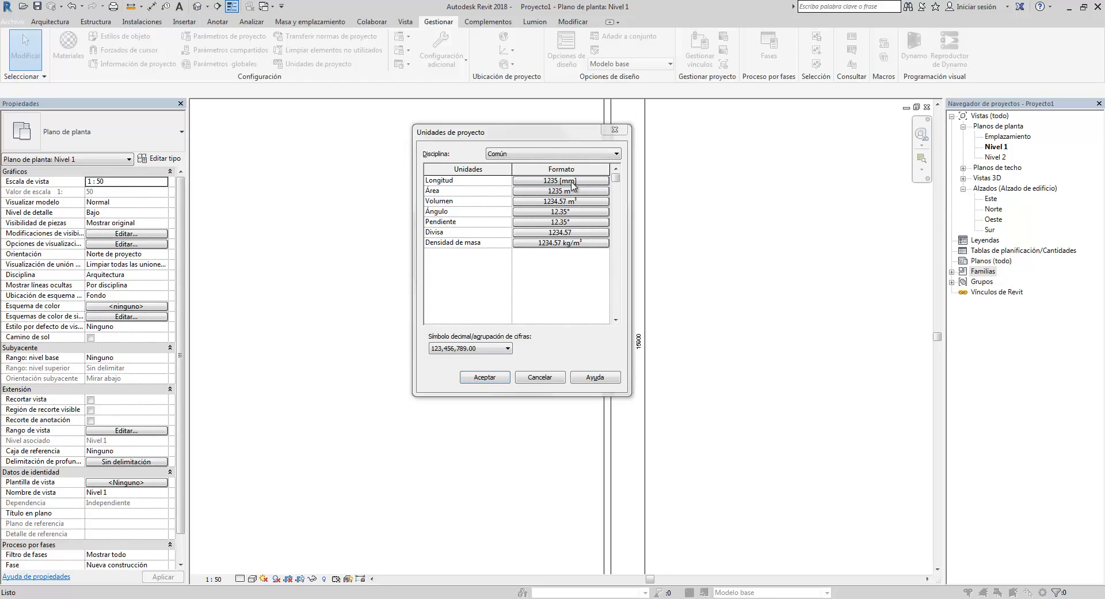
{"action": "left_click", "coordinate": [564, 203]}
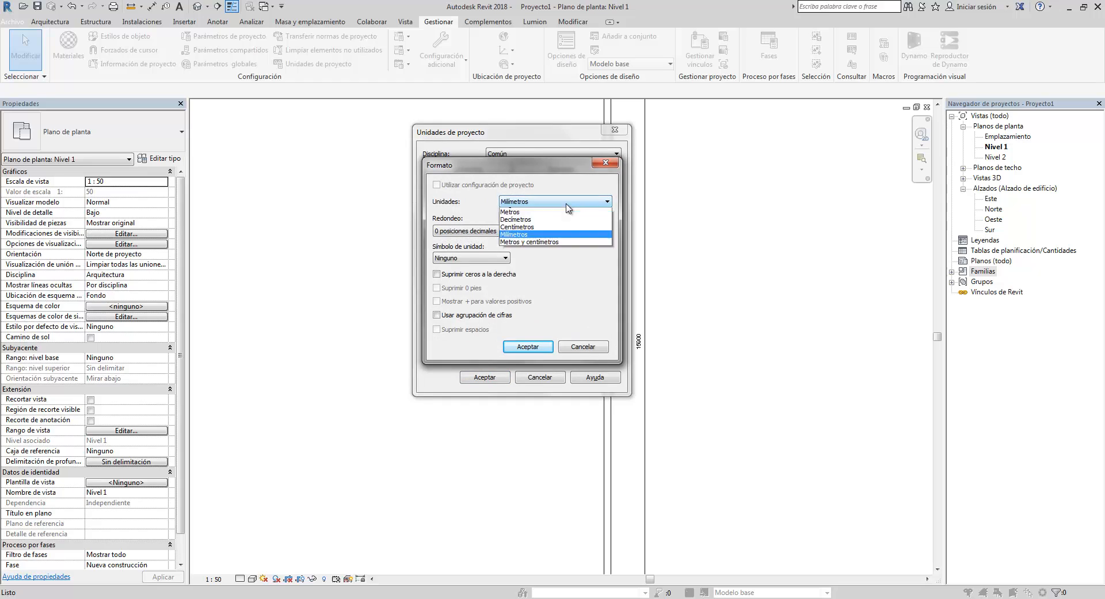
{"action": "left_click", "coordinate": [548, 248]}
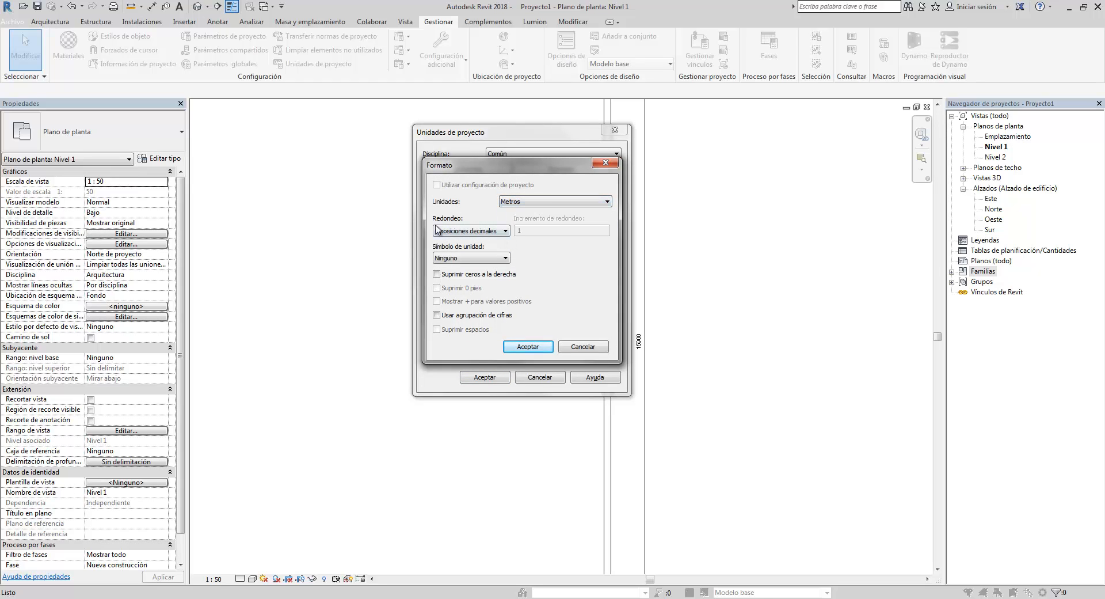
{"action": "left_click", "coordinate": [481, 231]}
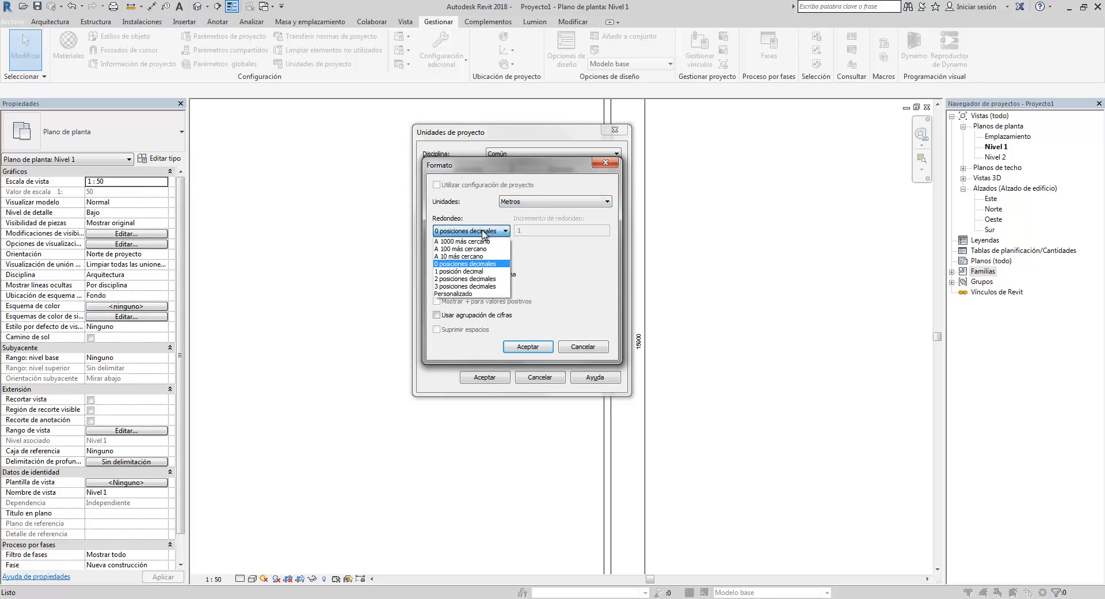
{"action": "left_click", "coordinate": [483, 279]}
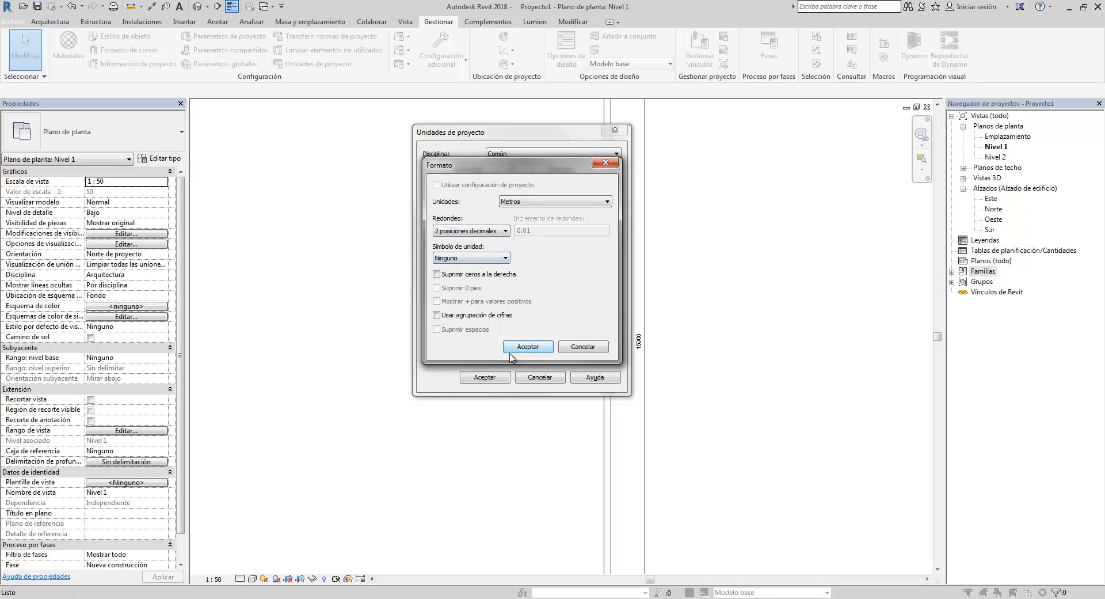
{"action": "left_click", "coordinate": [536, 348]}
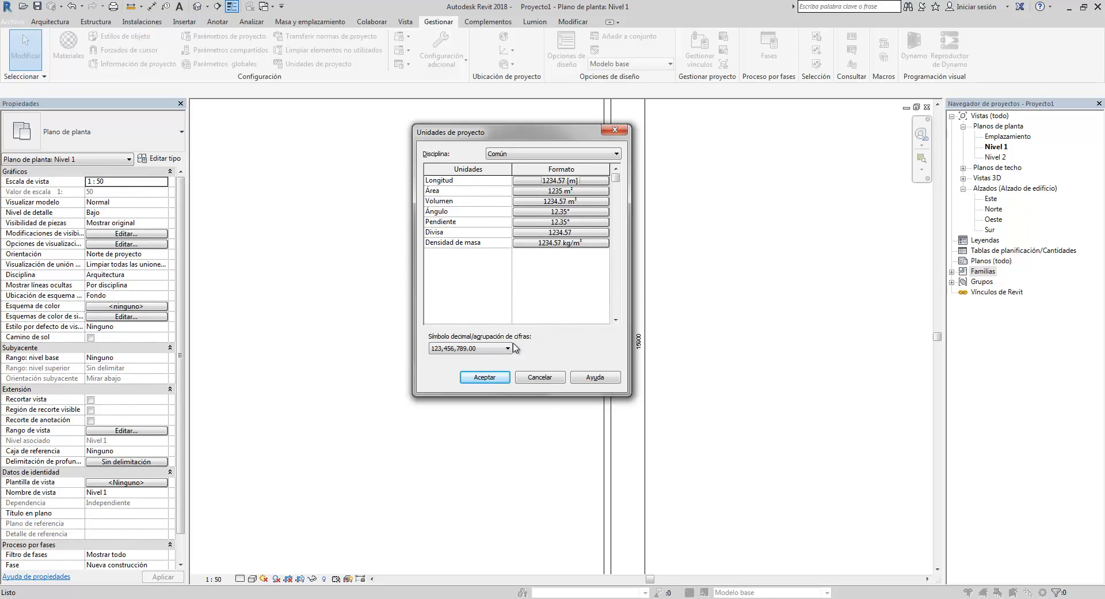
{"action": "left_click", "coordinate": [486, 377]}
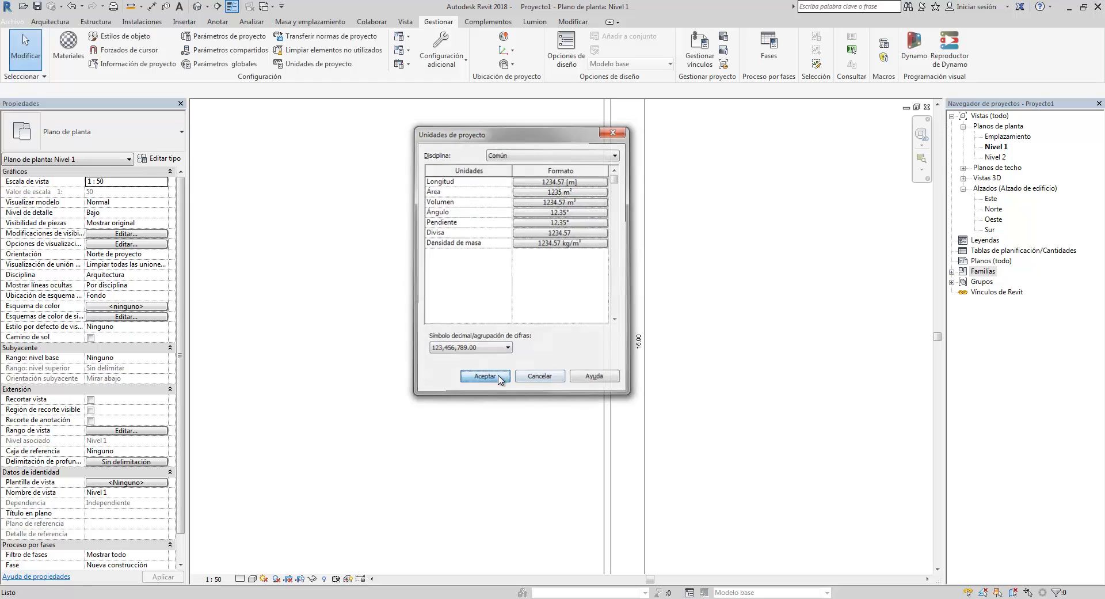
- Select all the walls and the dimension of the rectangle and delete them
{"action": "scroll", "coordinate": [659, 304], "scroll_direction": "up", "scroll_amount": 5}
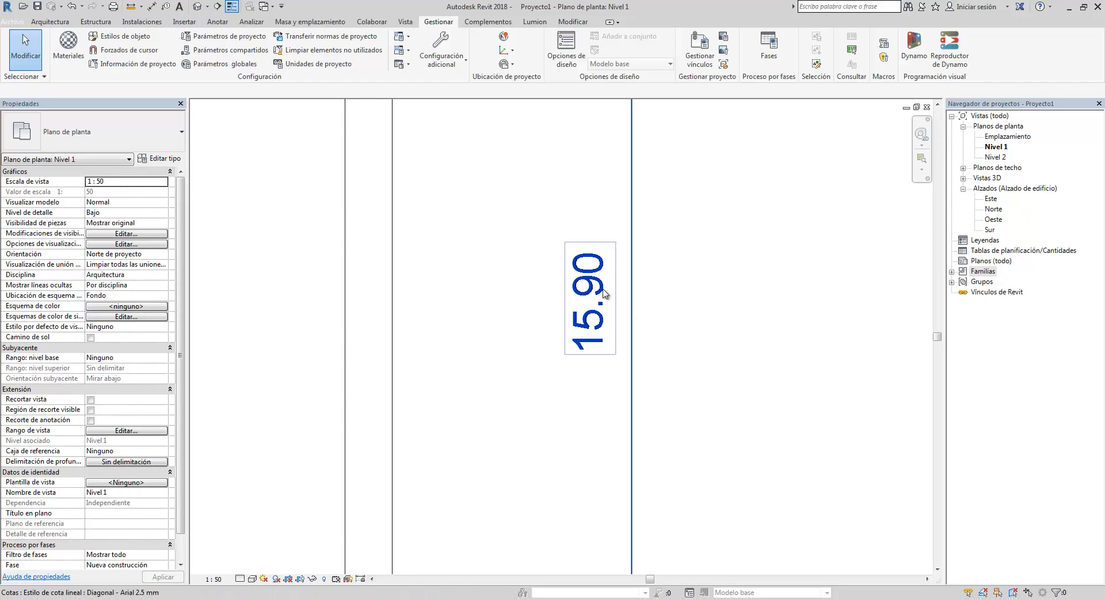
{"action": "scroll", "coordinate": [604, 252], "scroll_direction": "down", "scroll_amount": 3}
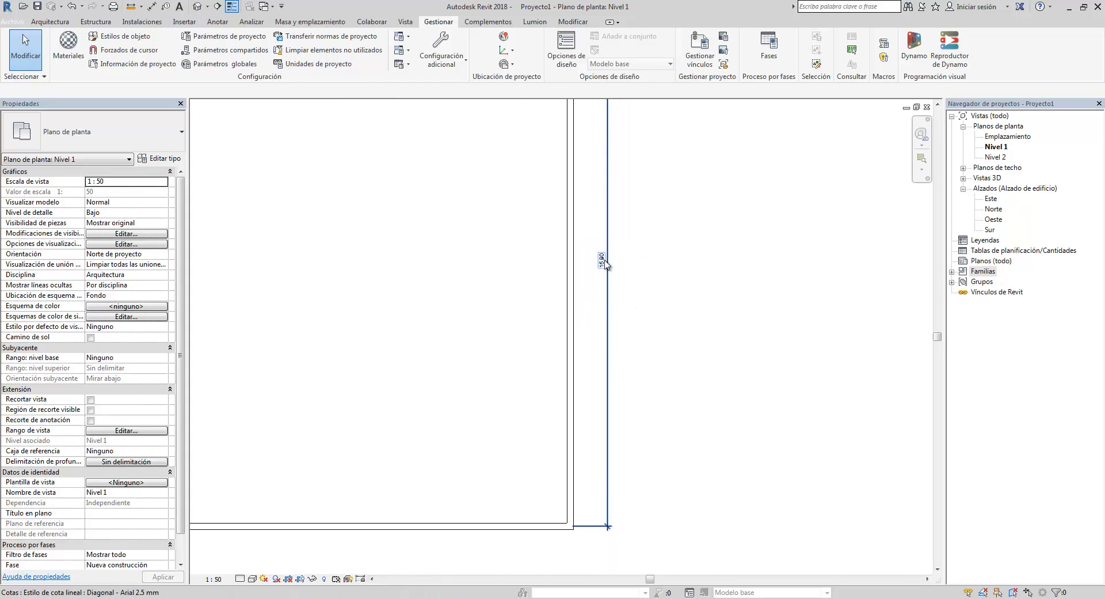
{"action": "scroll", "coordinate": [612, 248], "scroll_direction": "down", "scroll_amount": 3}
{"action": "left_click_drag", "start_coordinate": [655, 409], "coordinate": [406, 194]}
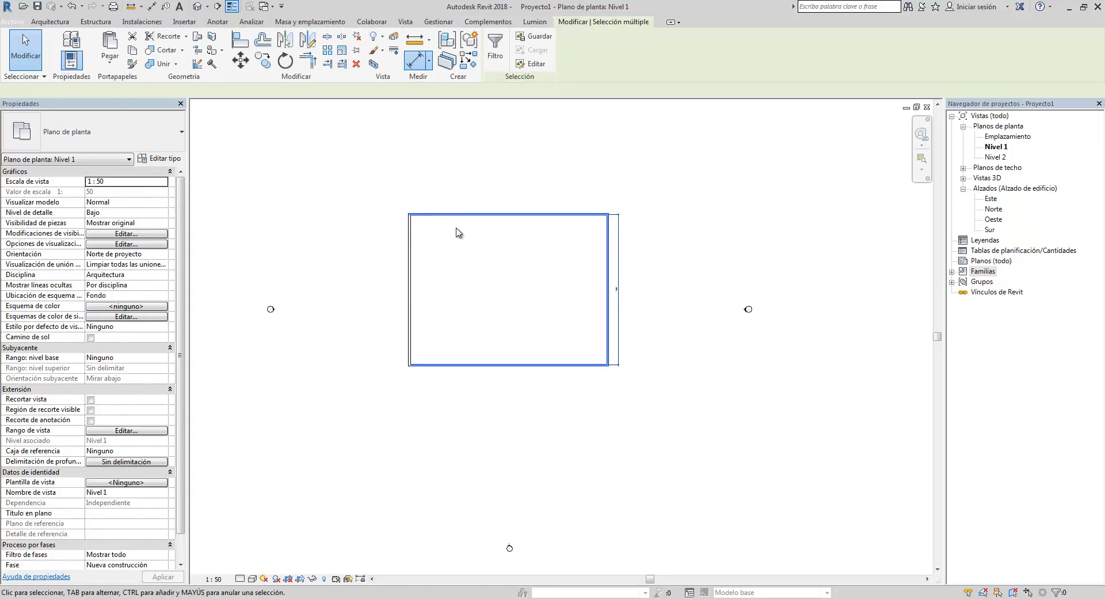
{"action": "left_click", "coordinate": [457, 230]}
{"action": "left_click_drag", "start_coordinate": [667, 396], "coordinate": [359, 198]}
{"action": "left_click", "coordinate": [391, 213]}
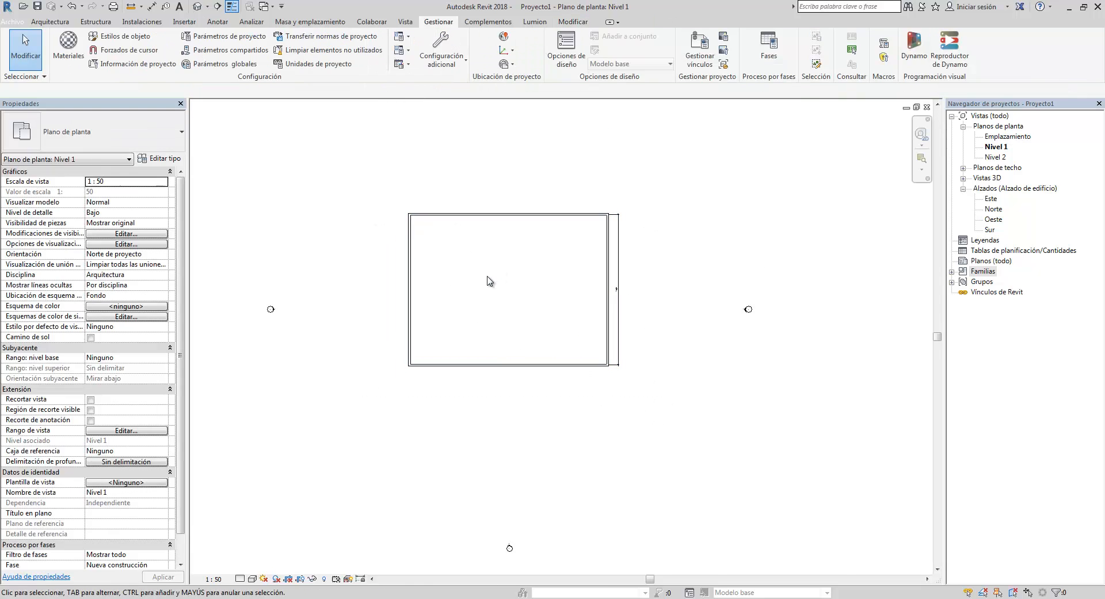
{"action": "left_click_drag", "start_coordinate": [646, 384], "coordinate": [378, 197]}
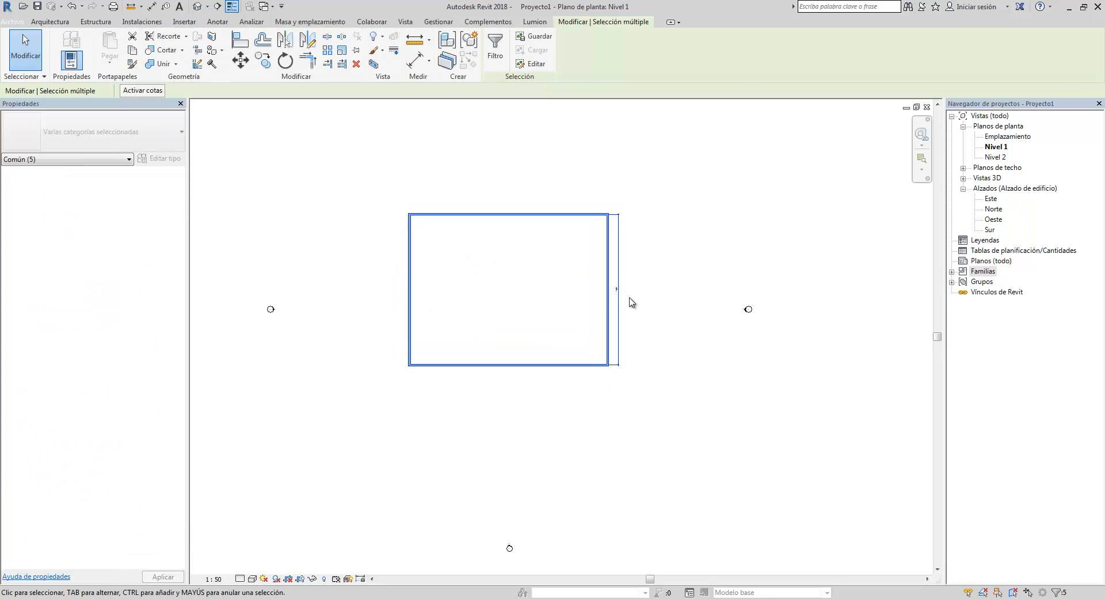
{"action": "key", "text": "Delete"}
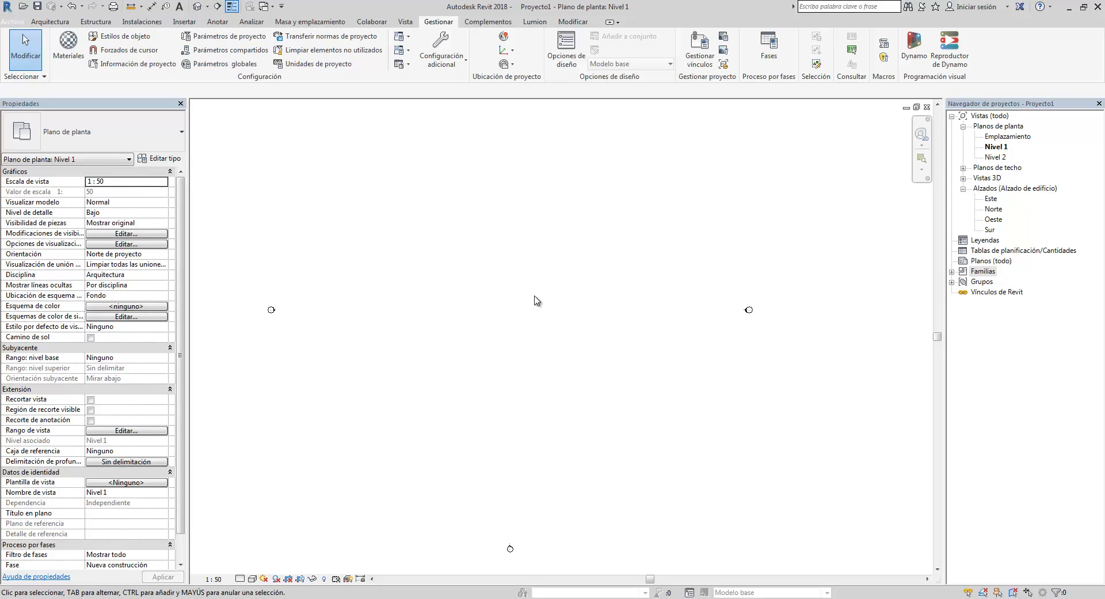
- Switch to the A-02 drawing to look at its title block, then return to the Revit project
{"action": "left_click", "coordinate": [159, 598]}
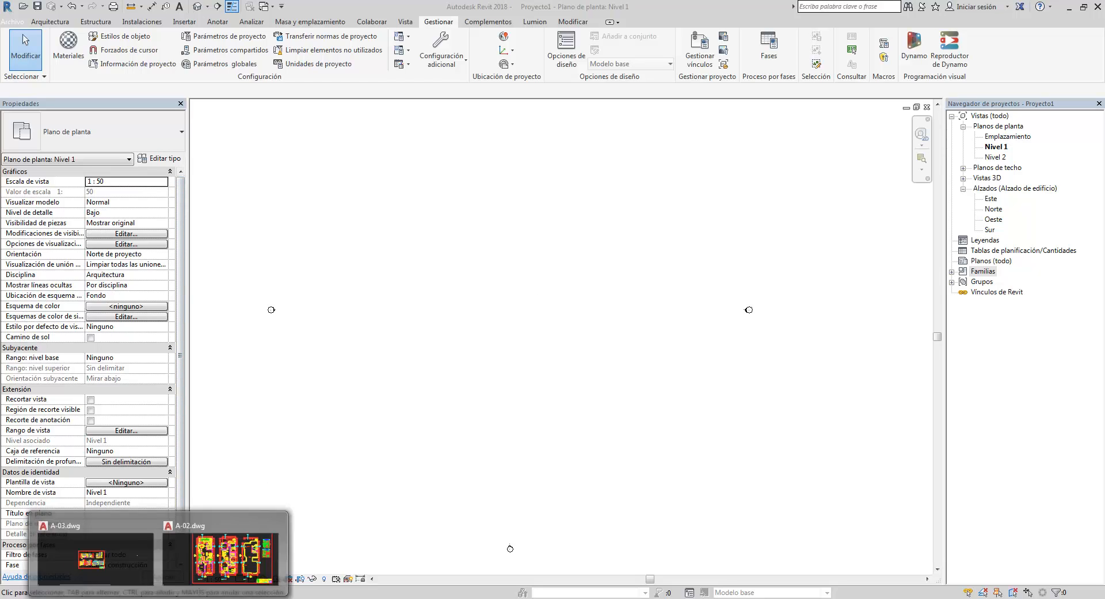
{"action": "left_click", "coordinate": [230, 550]}
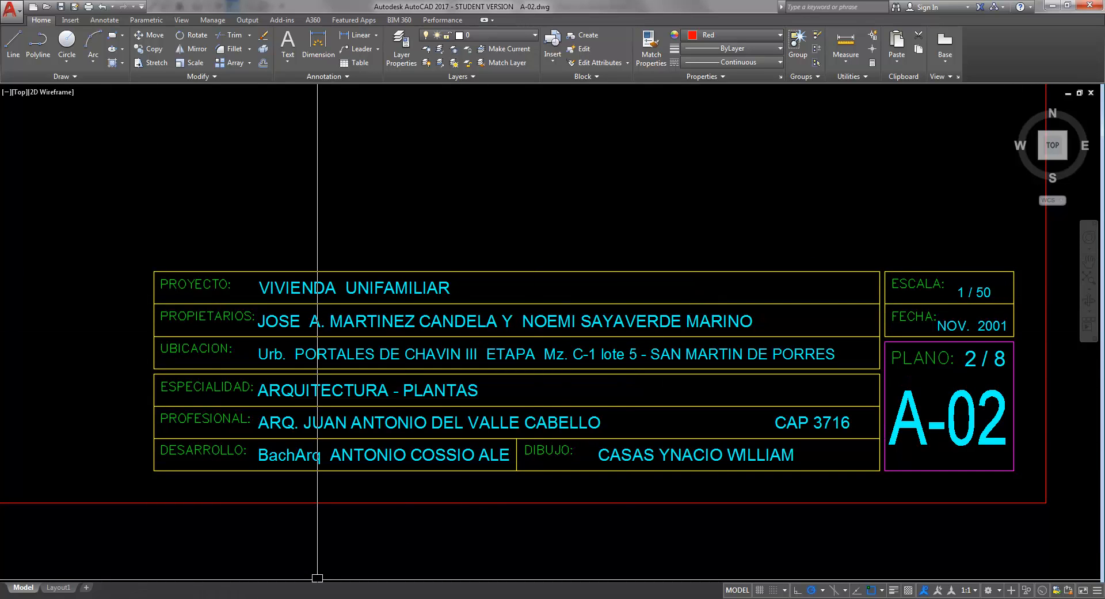
{"action": "mouse_move", "coordinate": [121, 598]}
{"action": "left_click", "coordinate": [122, 558]}
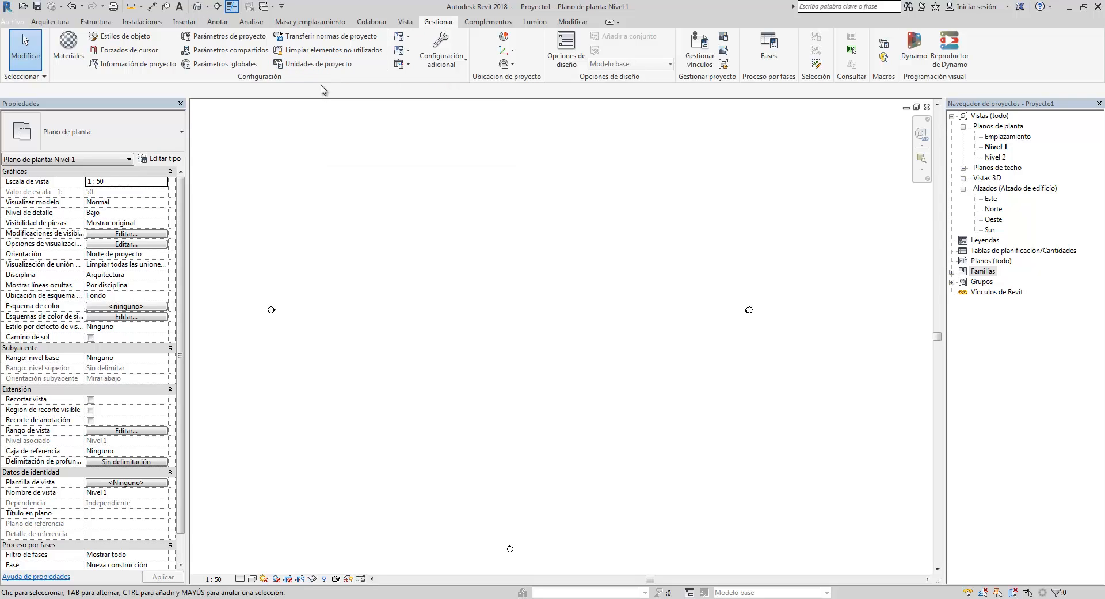
- Open the Project Information dialog and select the organization name field
{"action": "left_click", "coordinate": [143, 66]}
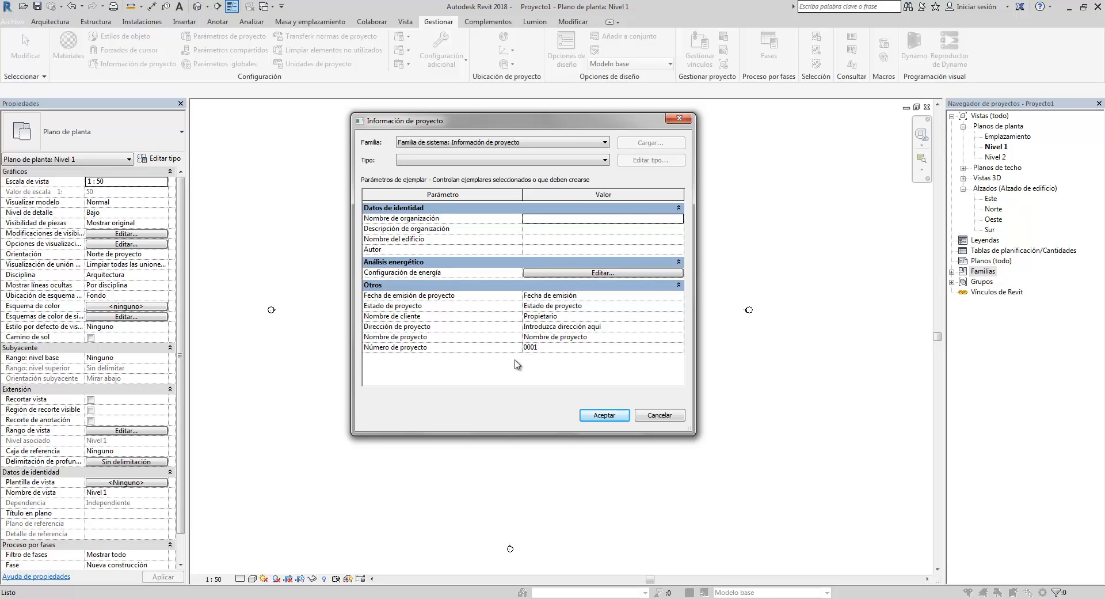
{"action": "left_click", "coordinate": [555, 219]}
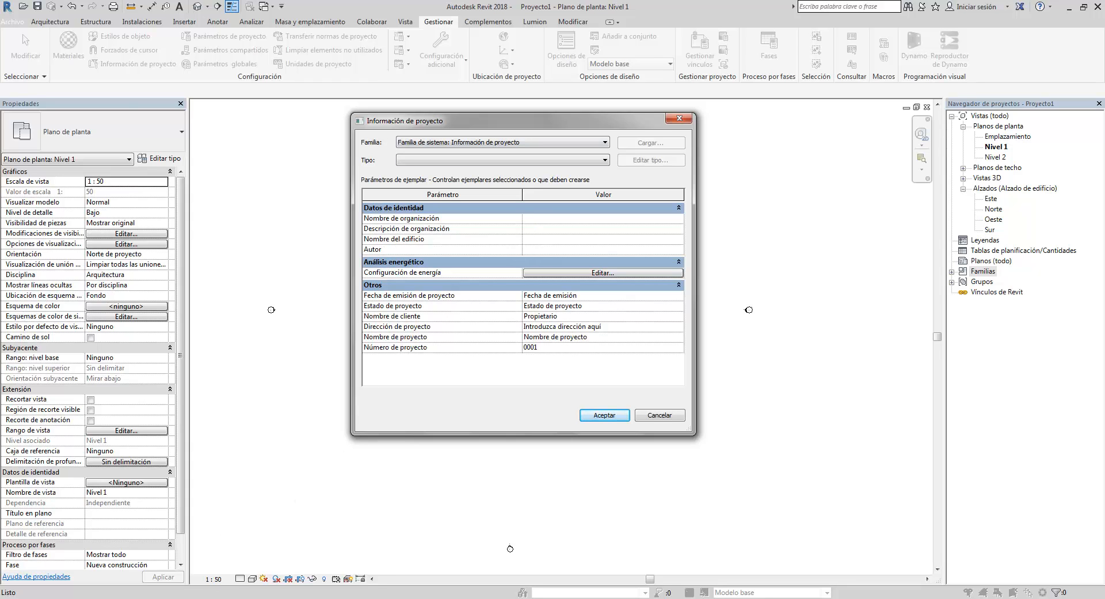
- Switch to the A-02 drawing and examine the project details in its title block
{"action": "left_click", "coordinate": [217, 552]}
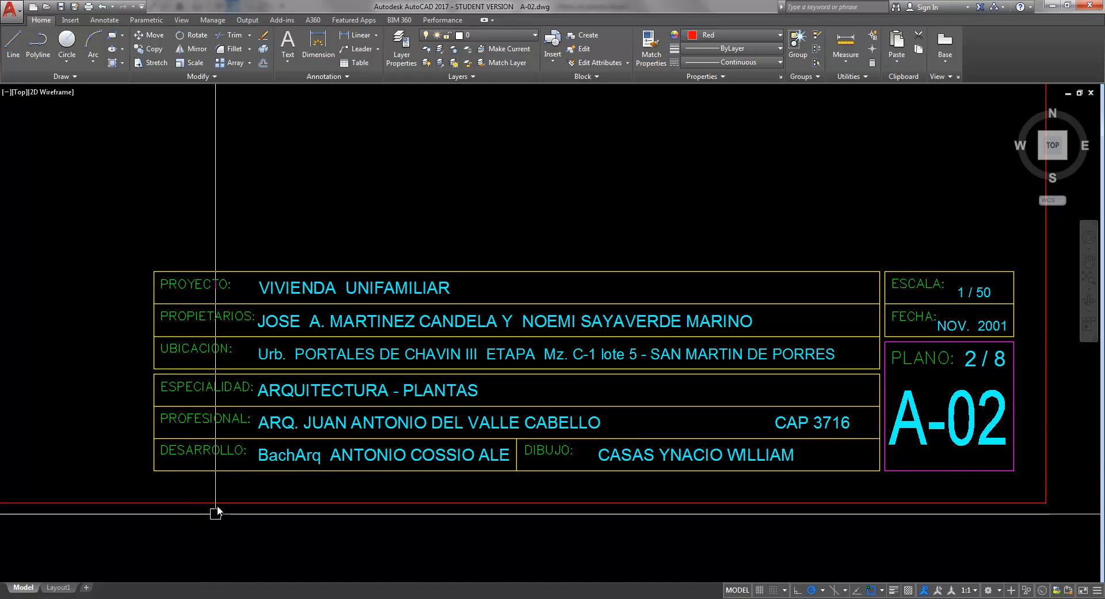
{"action": "scroll", "coordinate": [454, 409], "scroll_direction": "down", "scroll_amount": 2}
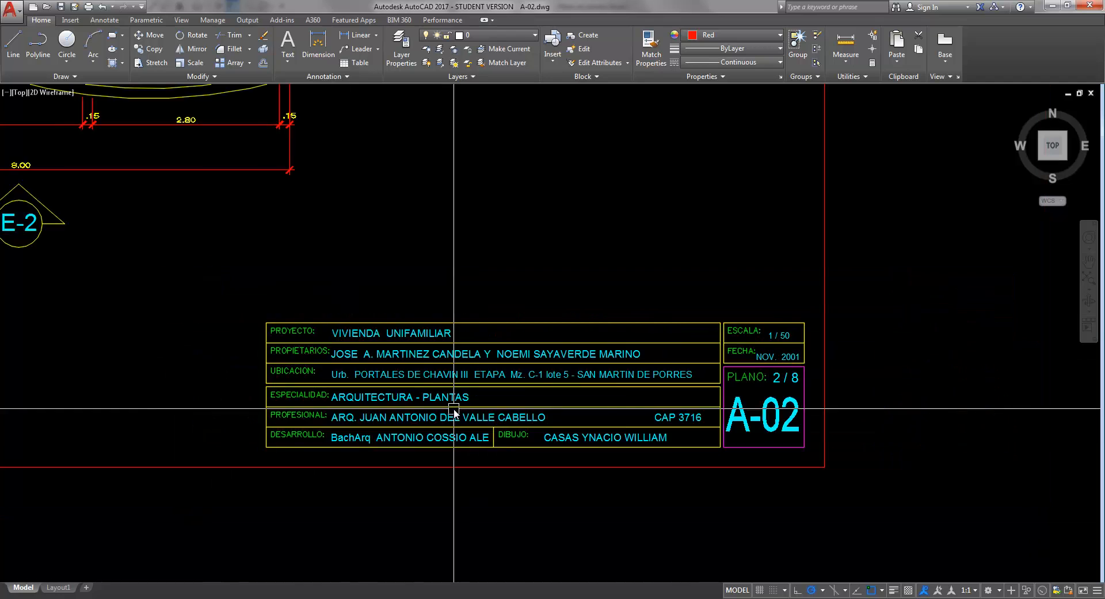
{"action": "scroll", "coordinate": [455, 409], "scroll_direction": "down", "scroll_amount": 2}
{"action": "scroll", "coordinate": [434, 407], "scroll_direction": "up", "scroll_amount": 4}
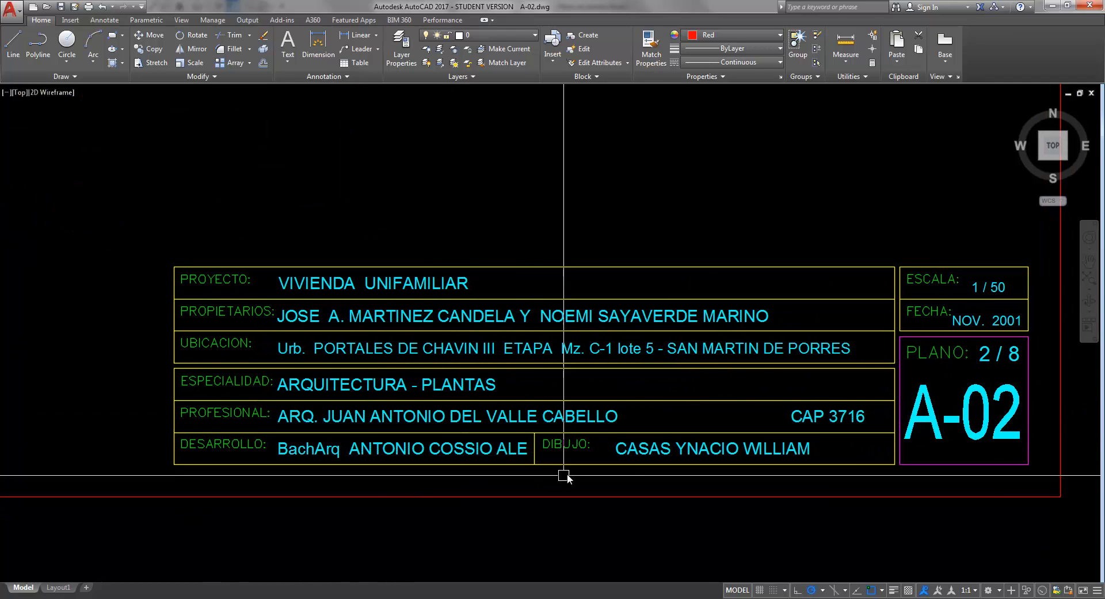
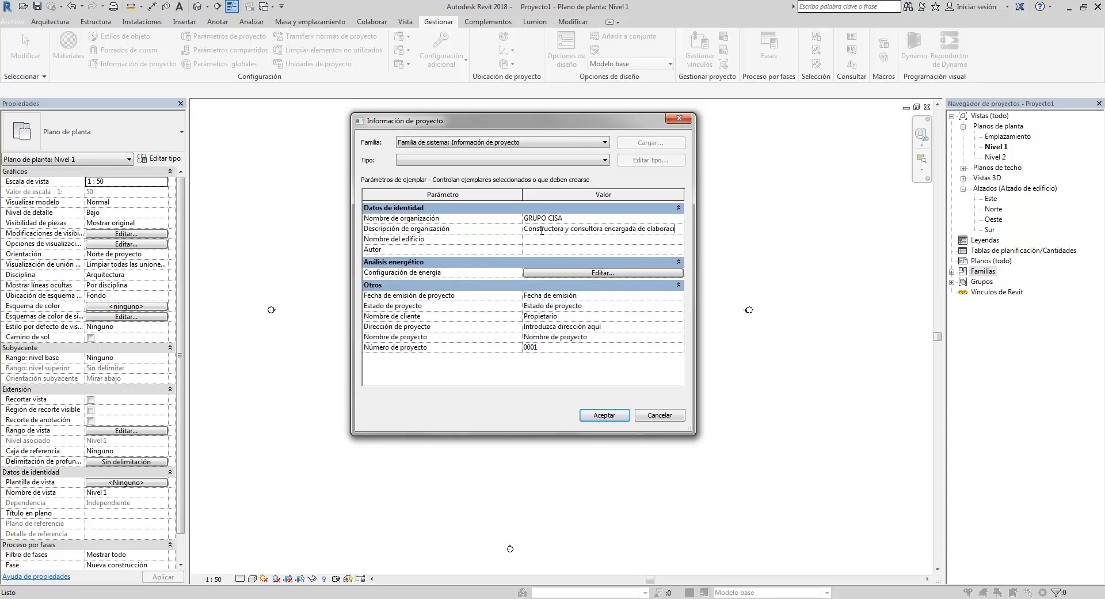
- Finish the organization description as "Constructora y consultora encargada de elaboración de proyectos."
{"action": "type", "text": "n de p"}
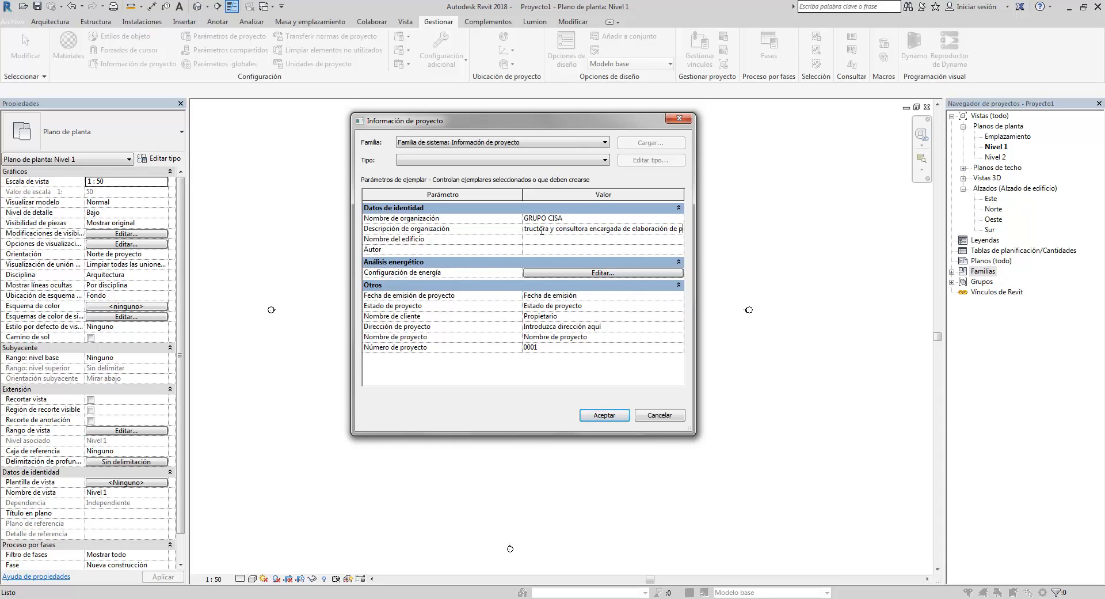
{"action": "type", "text": "royecto"}
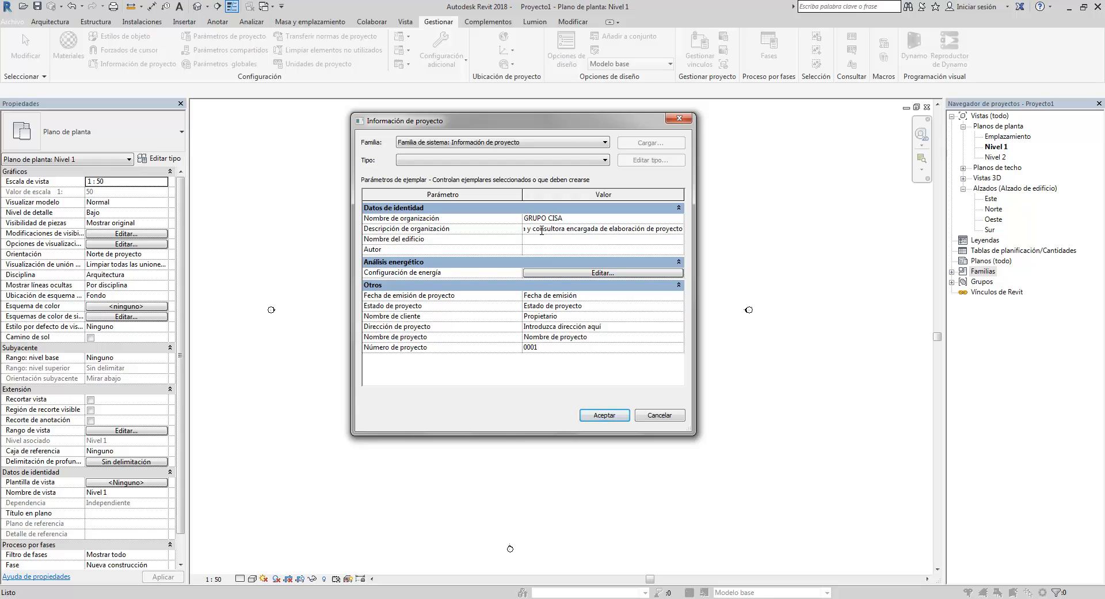
{"action": "type", "text": "s."}
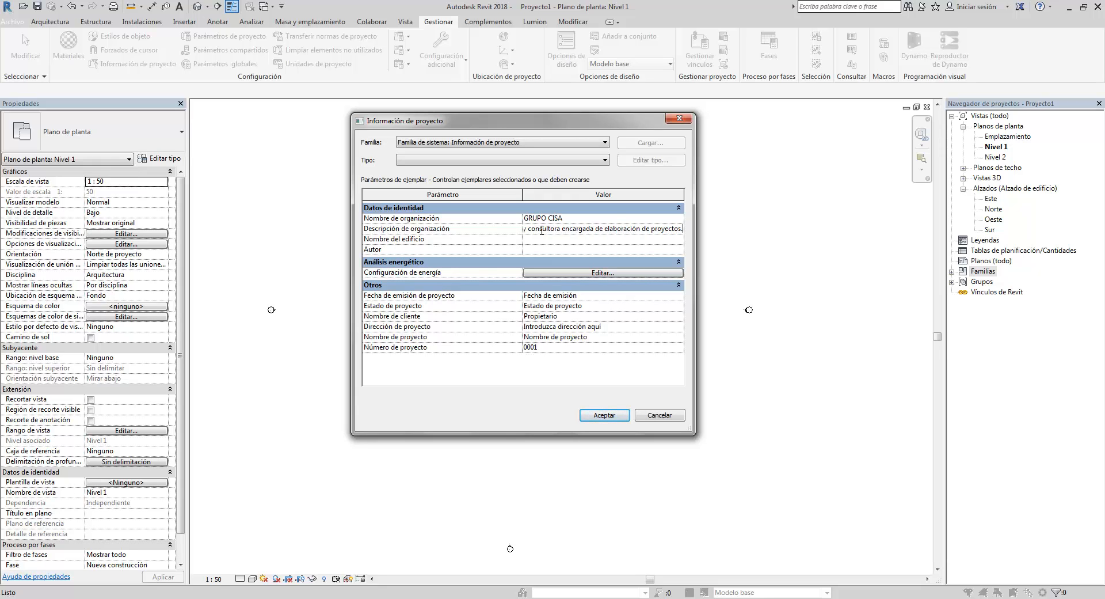
- Check the project title in the A-02 drawing's title block and enter the building name VIVIENDA MM
{"action": "left_click", "coordinate": [549, 239]}
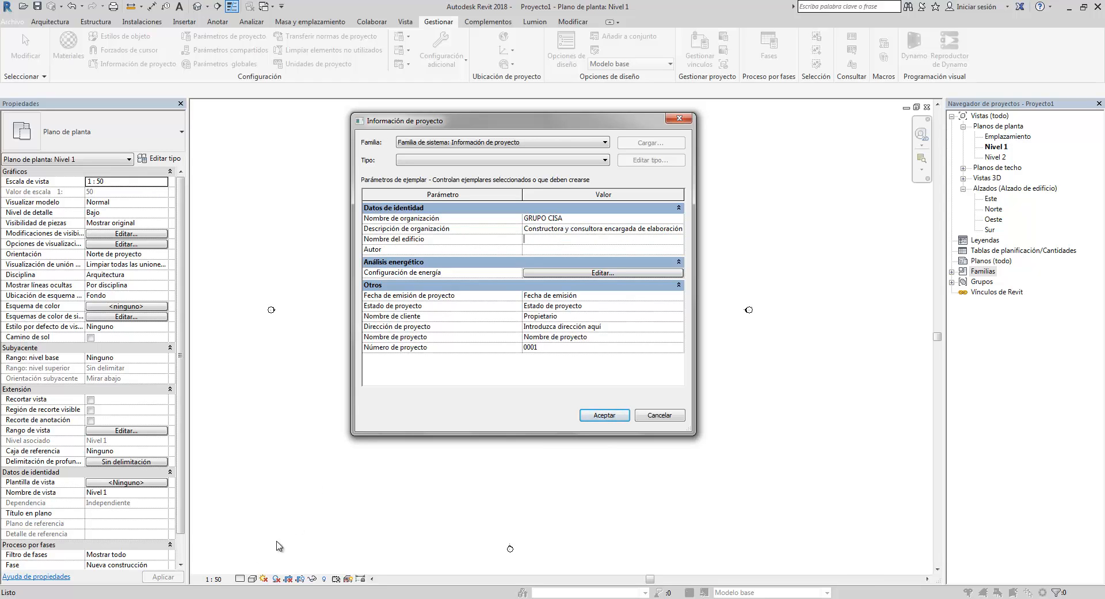
{"action": "left_click", "coordinate": [221, 552]}
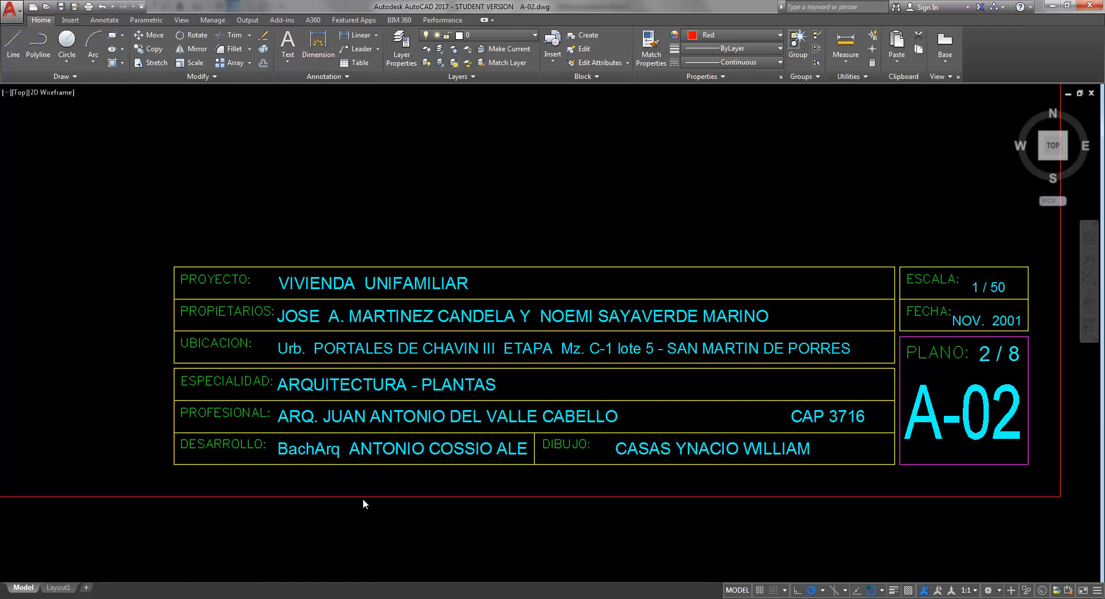
{"action": "scroll", "coordinate": [434, 388], "scroll_direction": "up", "scroll_amount": 3}
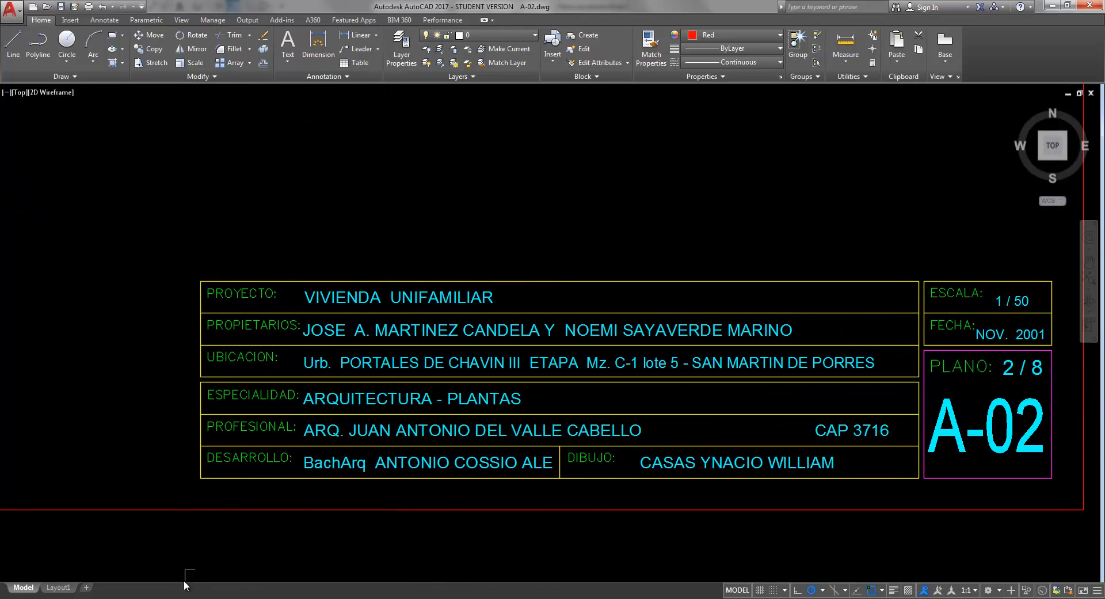
{"action": "mouse_move", "coordinate": [185, 587]}
{"action": "left_click", "coordinate": [122, 550]}
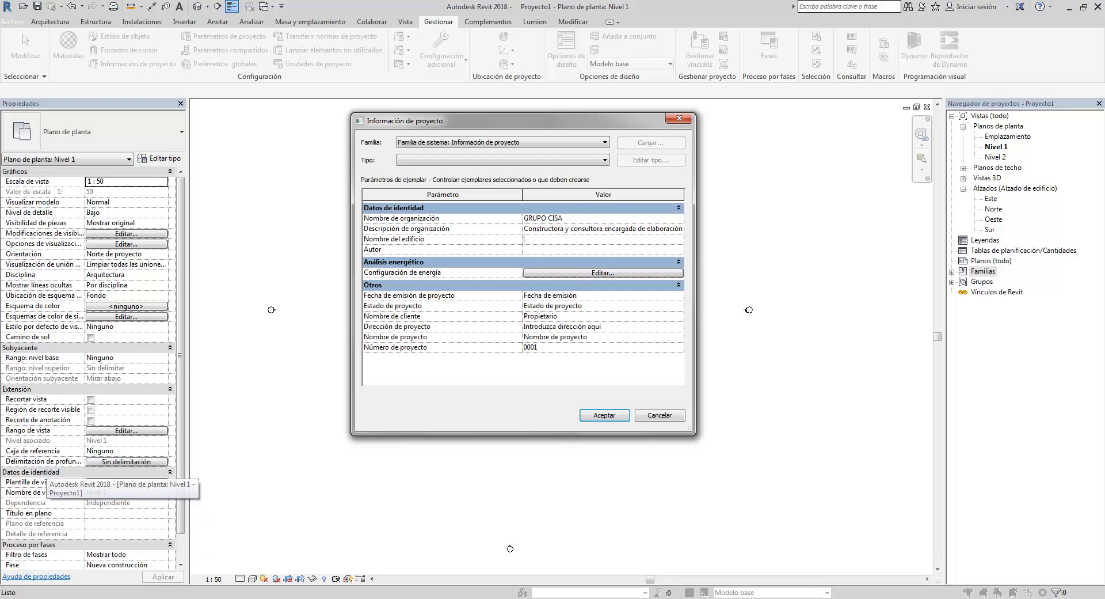
{"action": "mouse_move", "coordinate": [205, 590]}
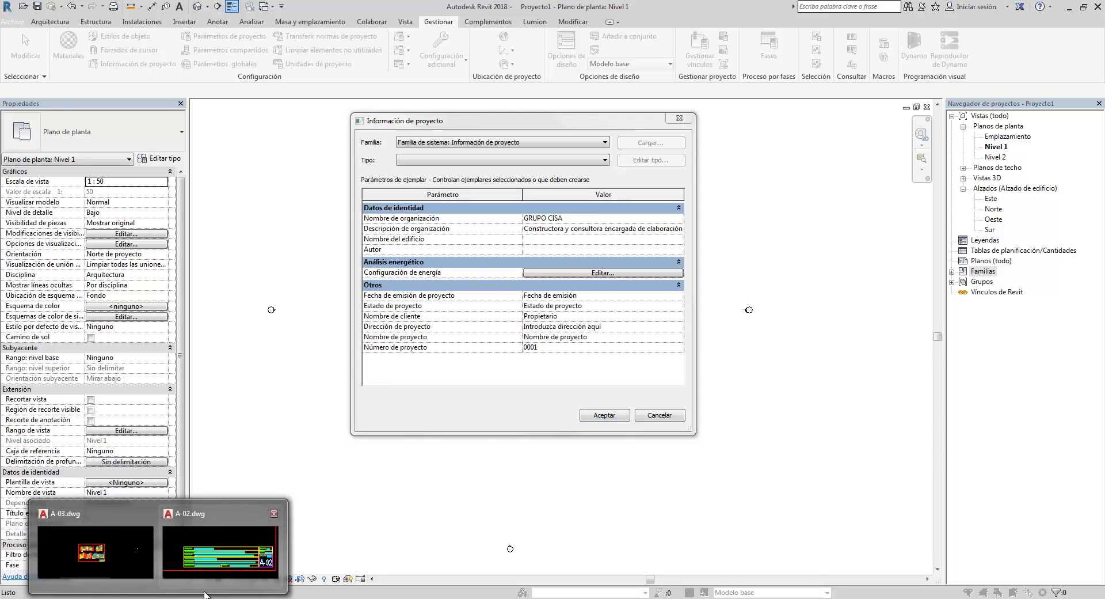
{"action": "left_click", "coordinate": [227, 570]}
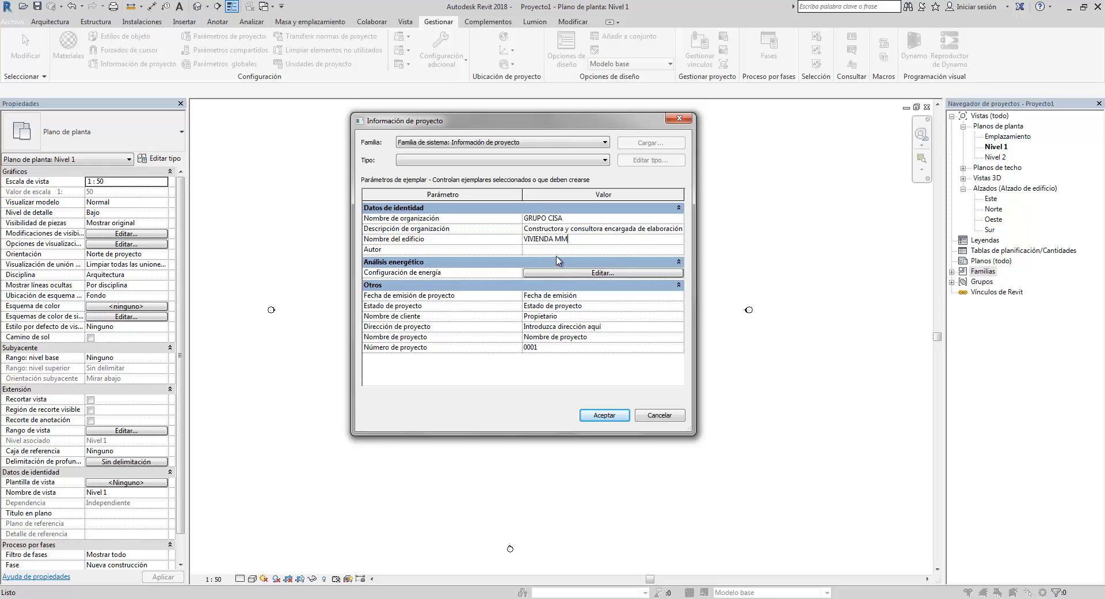
- Copy the professional's name from the A-02 title block and paste it into the Author field
{"action": "left_click", "coordinate": [568, 249]}
{"action": "left_click", "coordinate": [200, 556]}
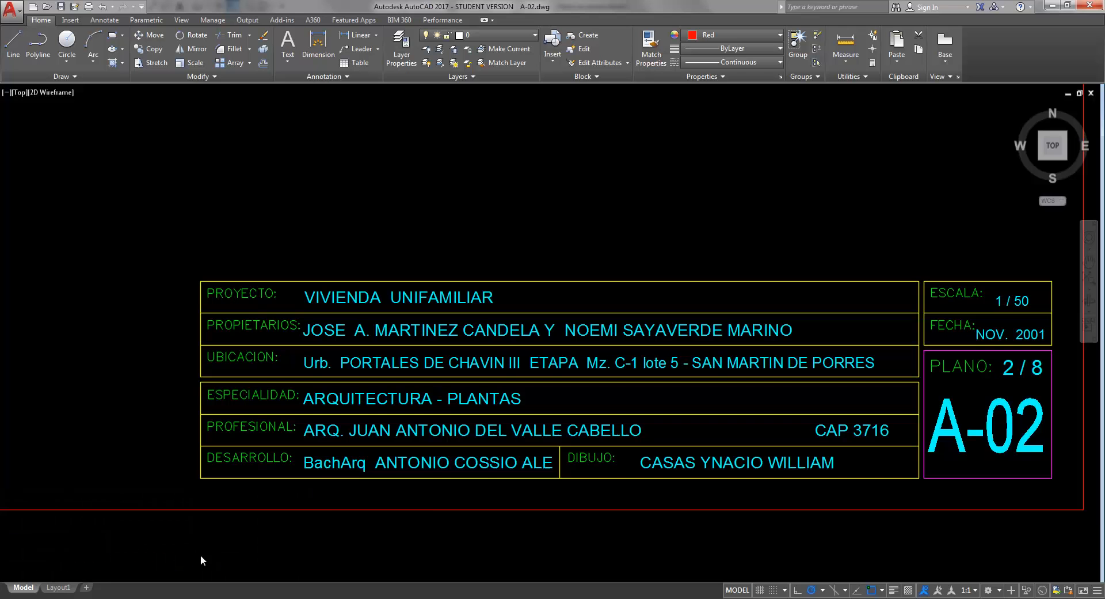
{"action": "left_click", "coordinate": [384, 433]}
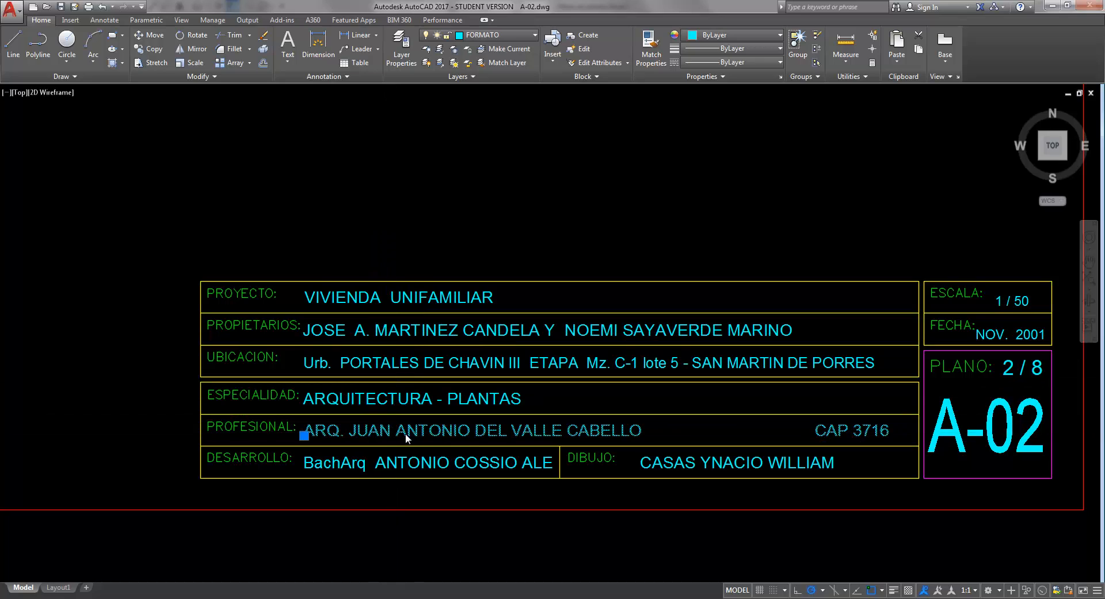
{"action": "double_click", "coordinate": [530, 442]}
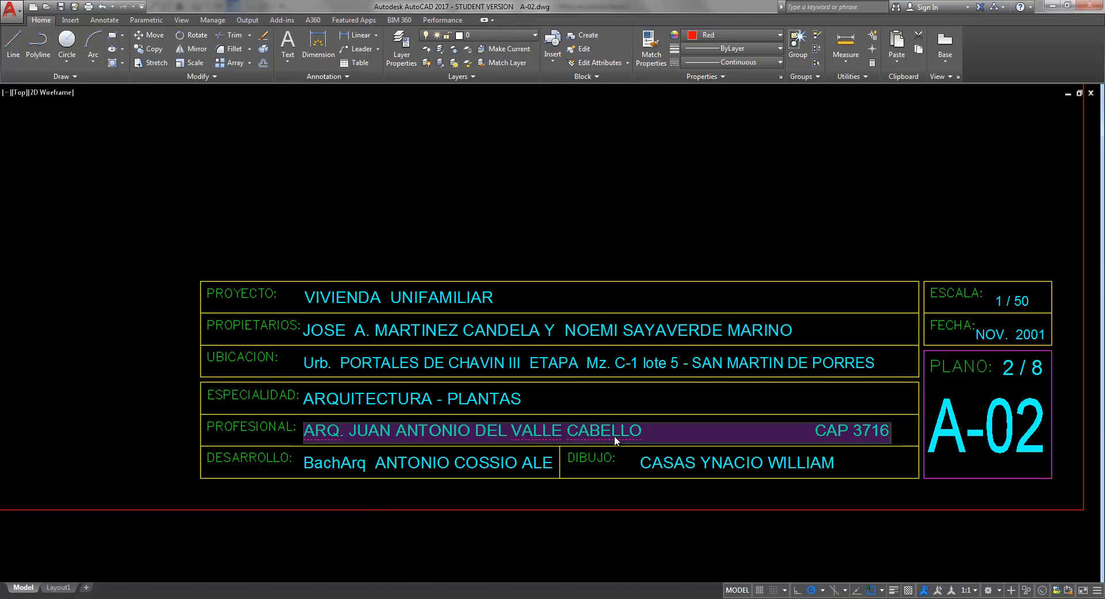
{"action": "left_click", "coordinate": [637, 431]}
{"action": "left_click_drag", "start_coordinate": [641, 431], "coordinate": [304, 431]}
{"action": "left_click", "coordinate": [156, 426]}
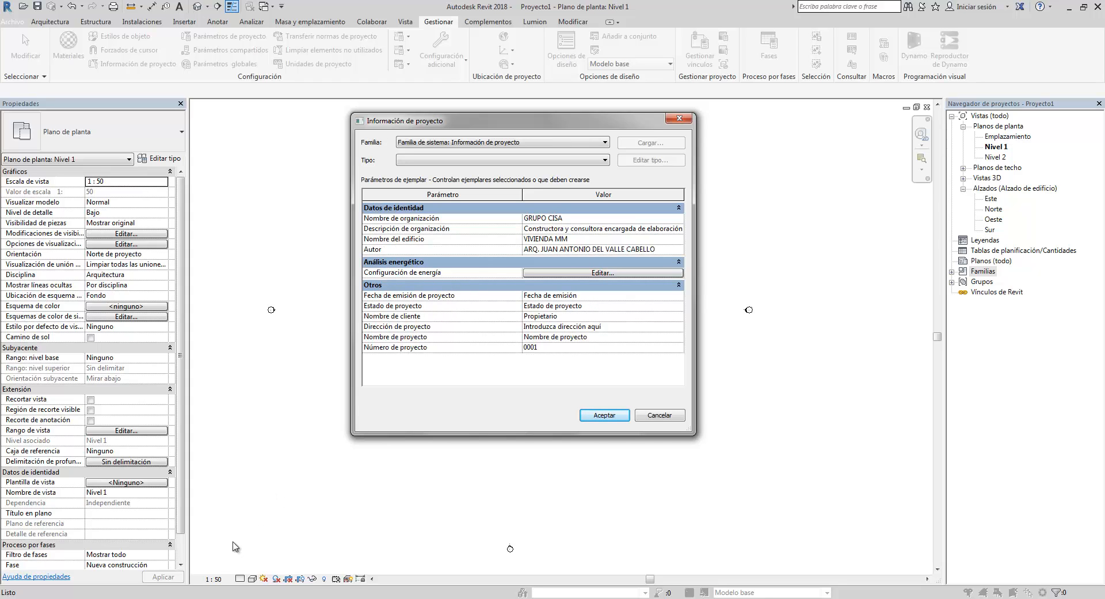
- Glance at the A-02 title block date and set the project issue date to 28/02/2018
{"action": "left_click", "coordinate": [201, 556]}
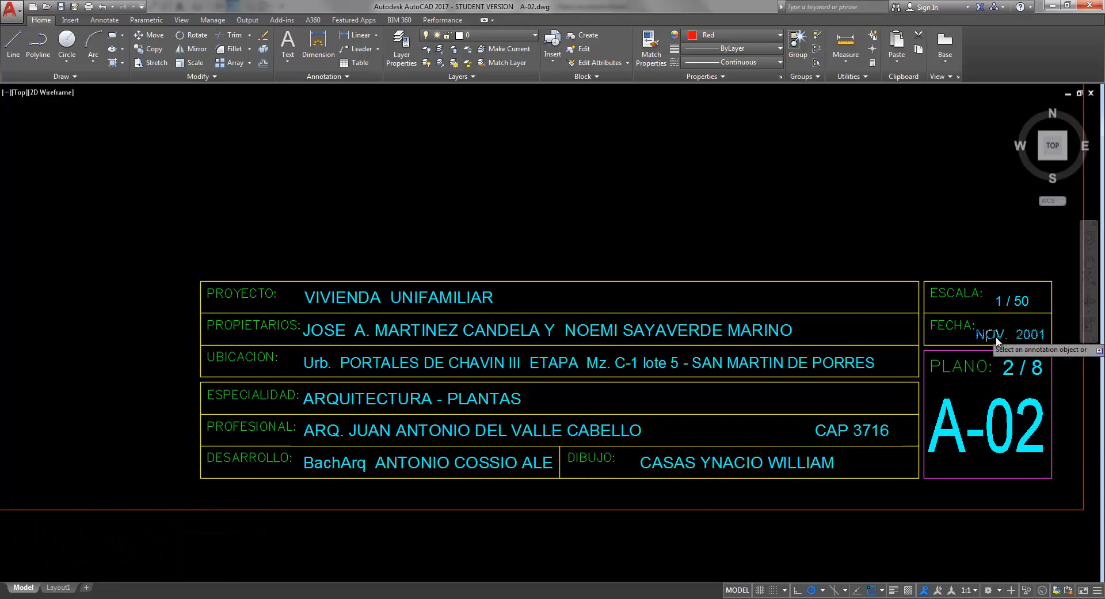
{"action": "left_click", "coordinate": [119, 597]}
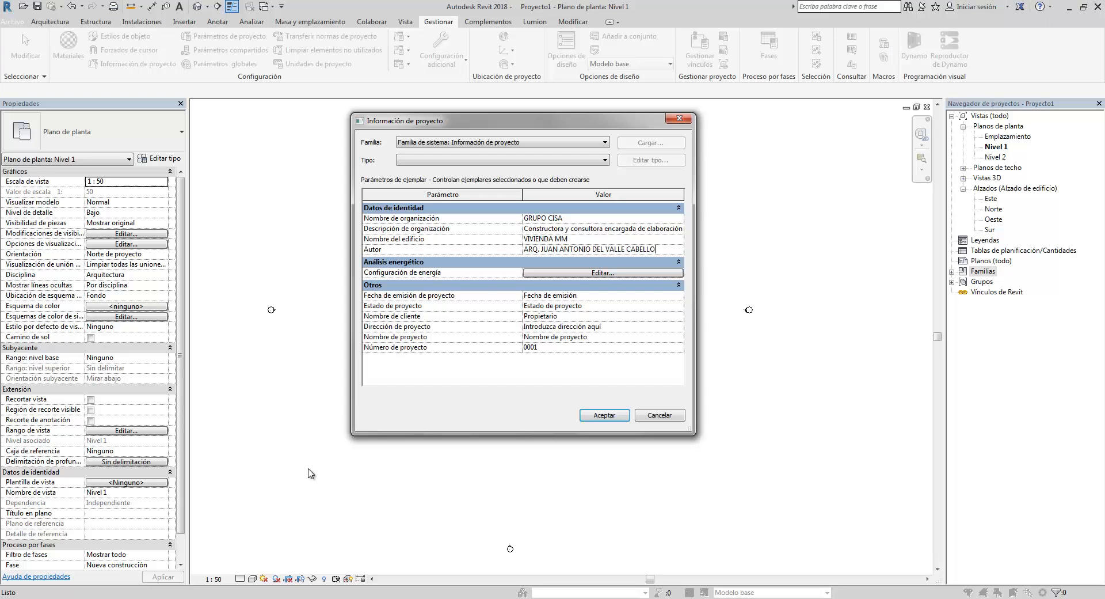
{"action": "left_click", "coordinate": [613, 297]}
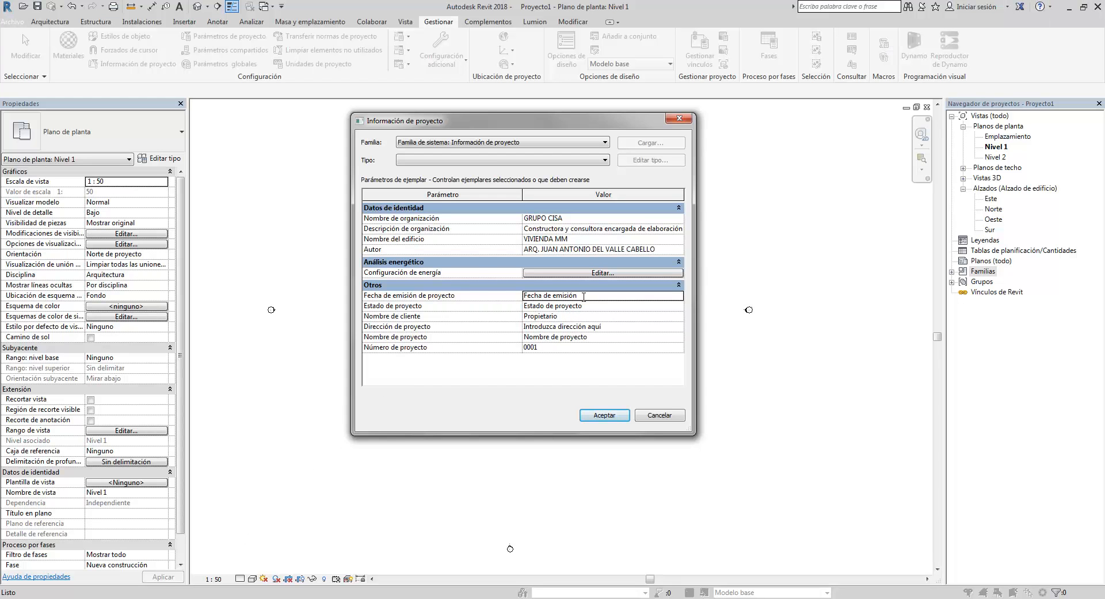
{"action": "left_click", "coordinate": [612, 297]}
{"action": "left_click_drag", "start_coordinate": [578, 295], "coordinate": [520, 294]}
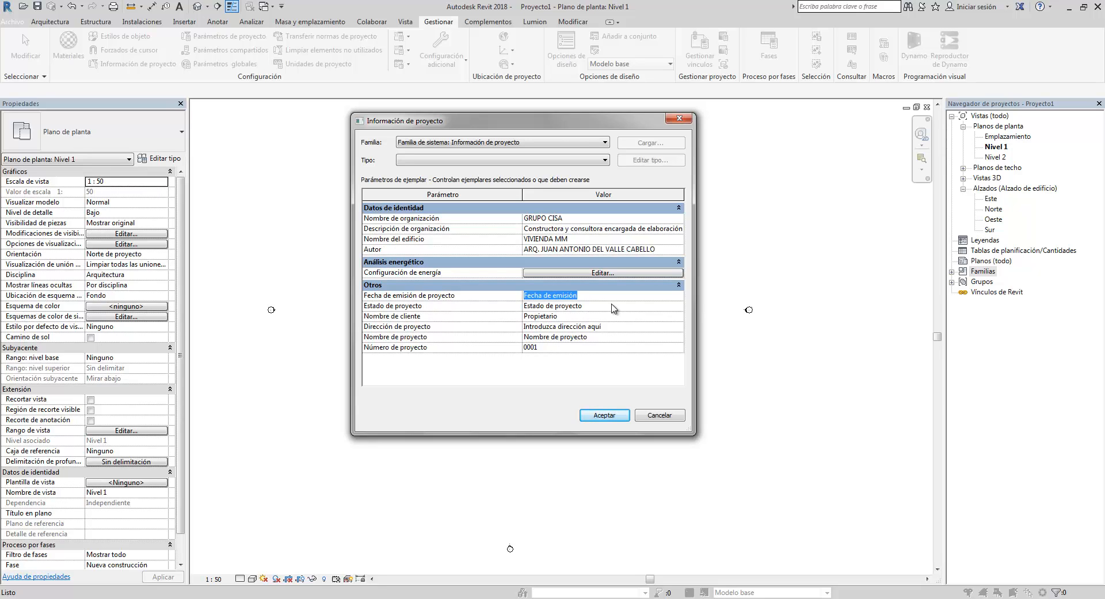
{"action": "type", "text": "28/02/2018"}
- Set the project status to NUEVO
{"action": "left_click", "coordinate": [619, 307]}
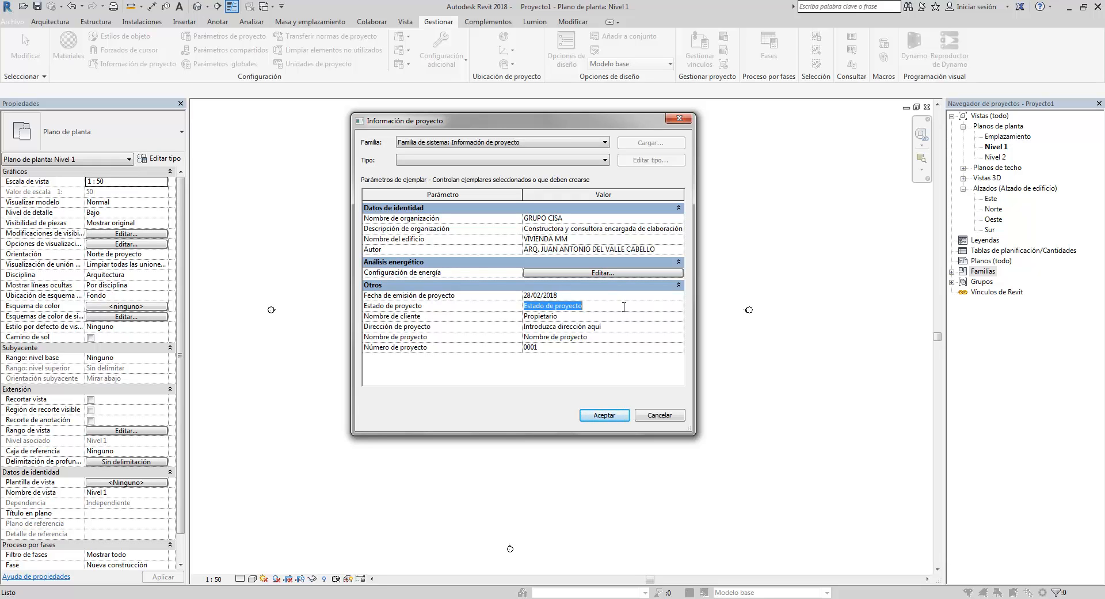
{"action": "type", "text": "NUEVO"}
{"action": "left_click", "coordinate": [571, 316]}
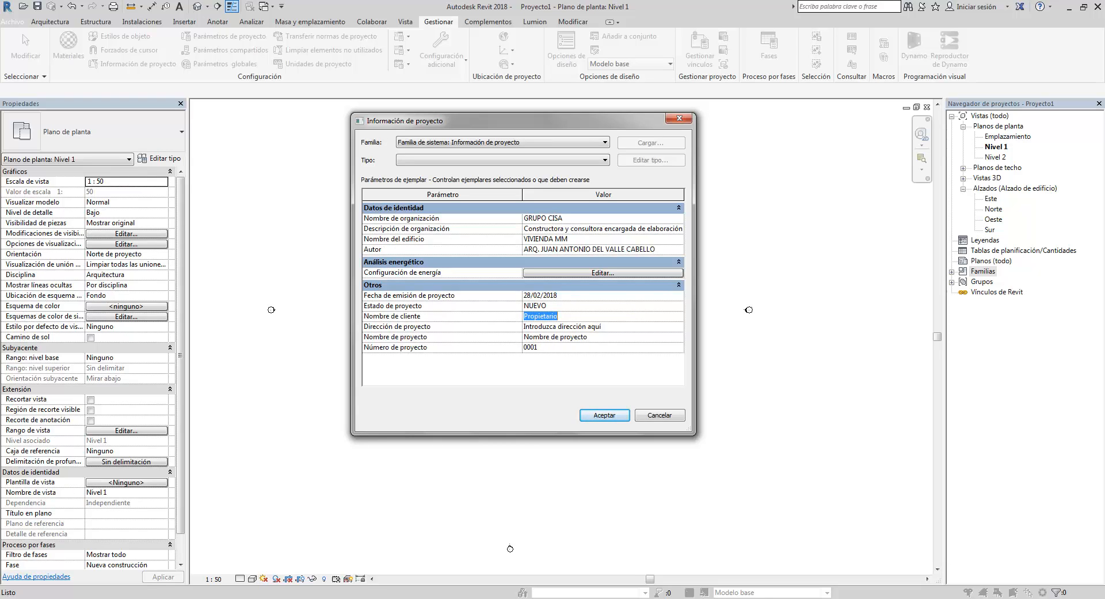
- Copy the owners' names from the A-02 title block and paste them as the client name
{"action": "left_click", "coordinate": [217, 548]}
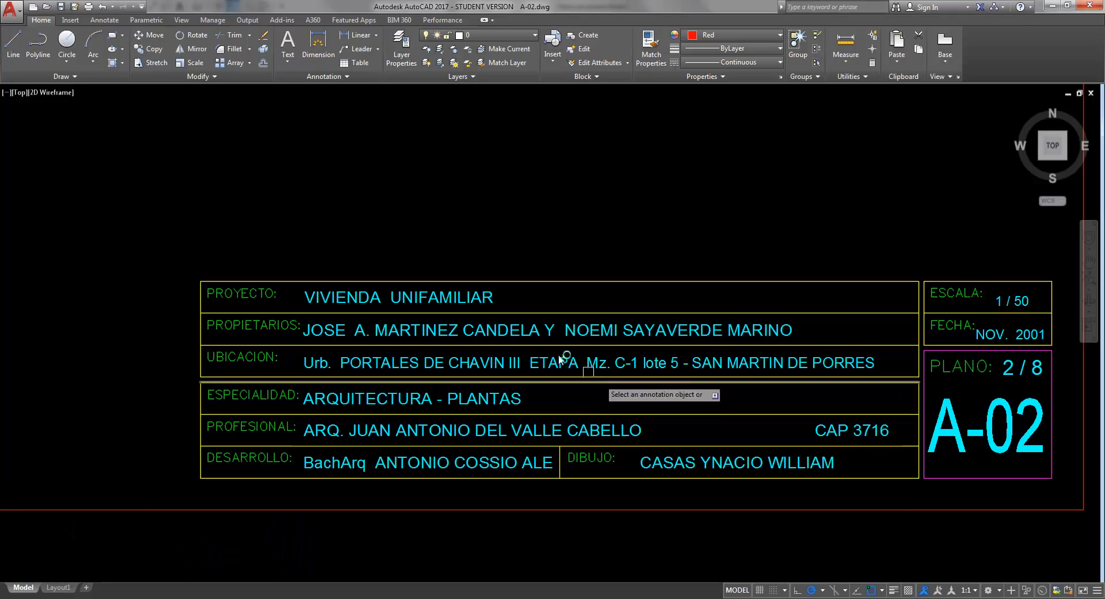
{"action": "left_click", "coordinate": [403, 327]}
{"action": "left_click", "coordinate": [779, 334]}
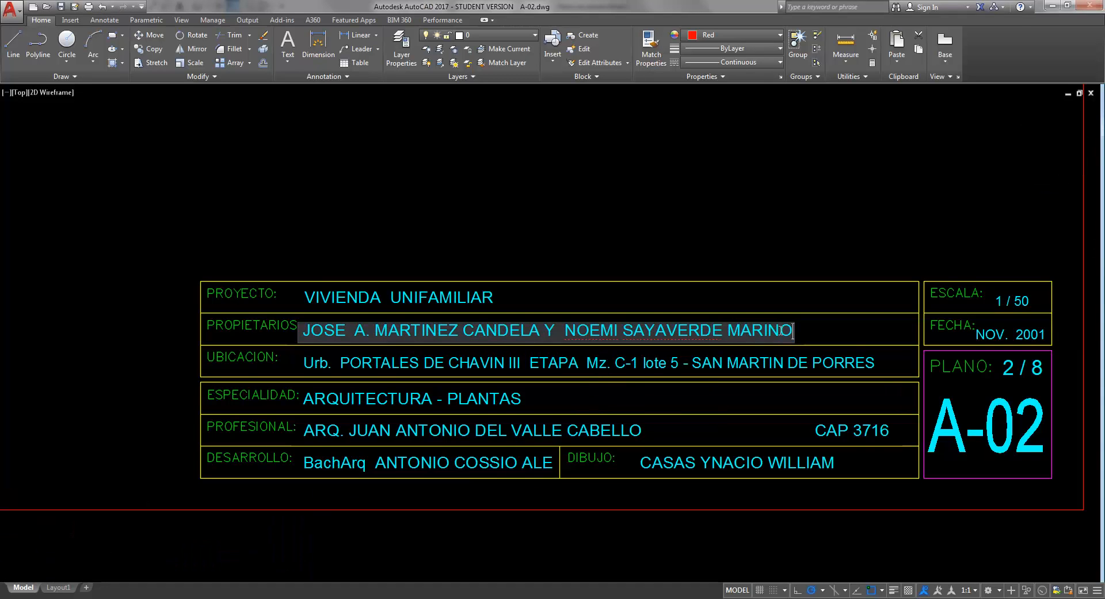
{"action": "left_click_drag", "start_coordinate": [781, 331], "coordinate": [295, 335]}
{"action": "key", "text": "ctrl+c"}
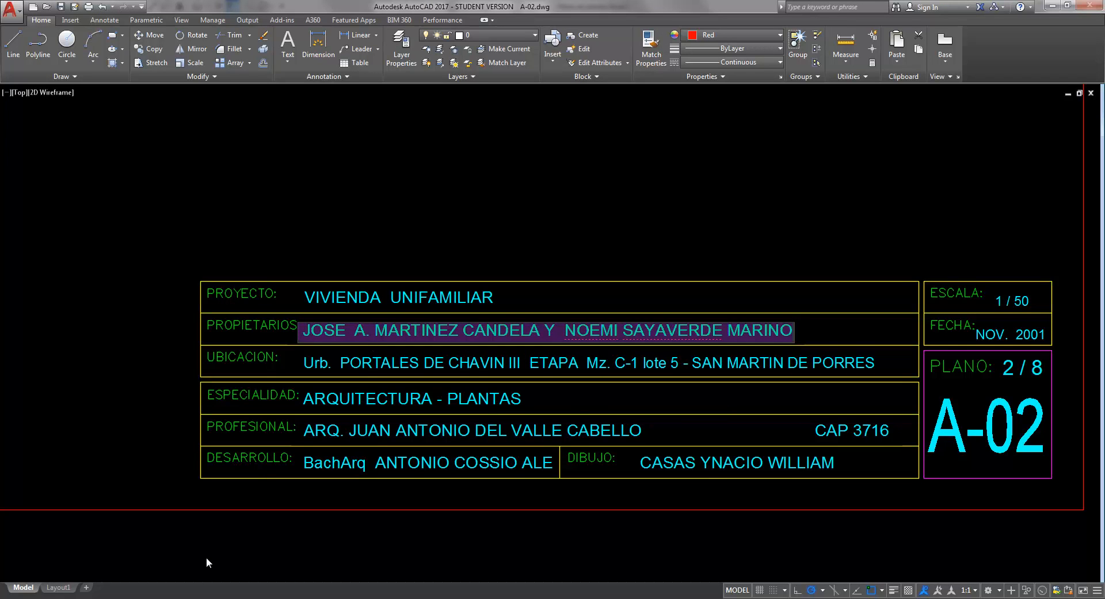
{"action": "key", "text": "alt+Tab"}
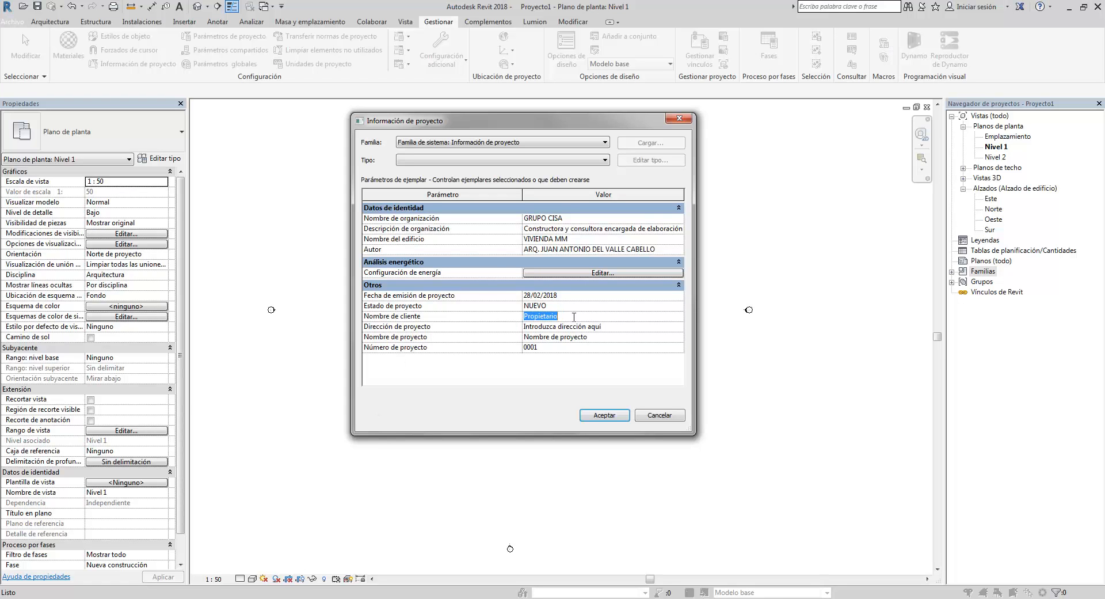
{"action": "left_click_drag", "start_coordinate": [569, 316], "coordinate": [521, 320]}
{"action": "key", "text": "ctrl+v"}
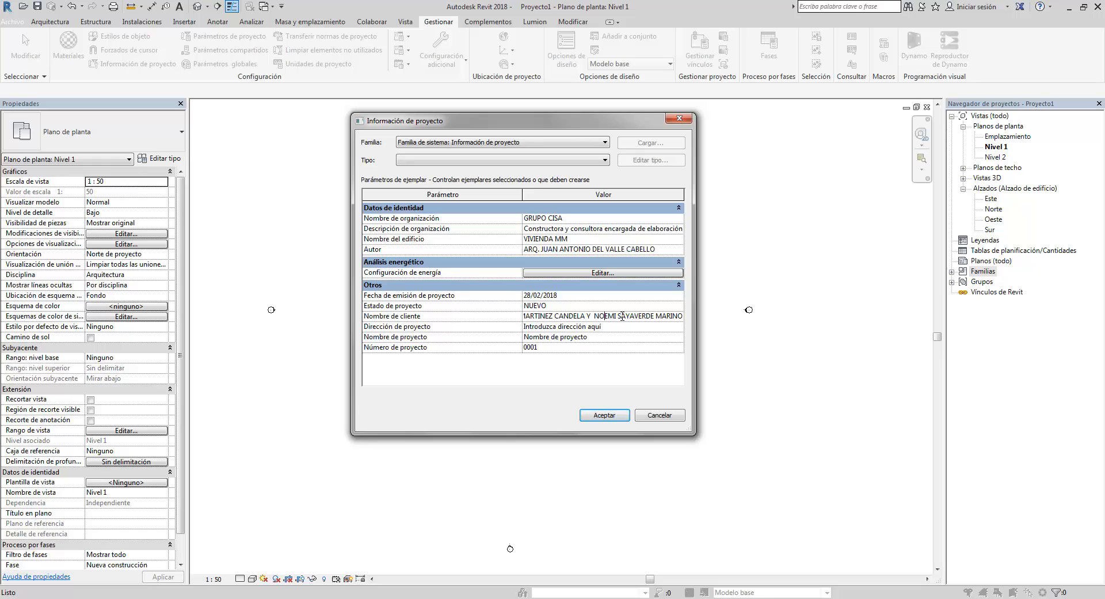
{"action": "key", "text": "Left"}
{"action": "key", "text": "Left"}
{"action": "key", "text": "Left"}
{"action": "key", "text": "Left"}
{"action": "key", "text": "Left"}
{"action": "key", "text": "Left"}
{"action": "key", "text": "Left"}
{"action": "key", "text": "Left"}
{"action": "key", "text": "Left"}
{"action": "key", "text": "Left"}
{"action": "key", "text": "Left"}
{"action": "key", "text": "Left"}
{"action": "key", "text": "Left"}
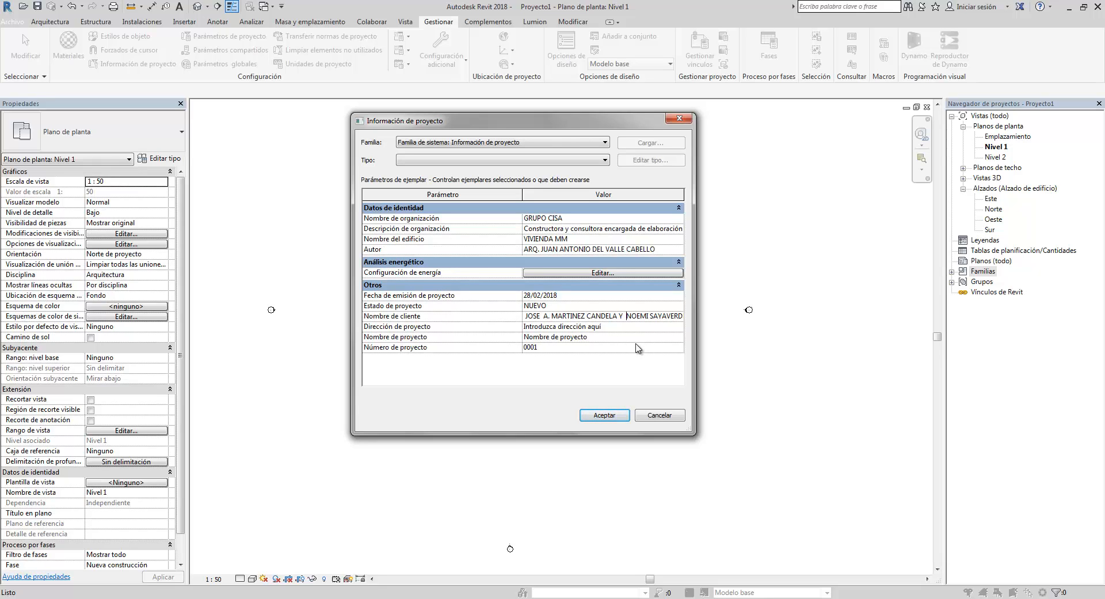
{"action": "key", "text": "Right"}
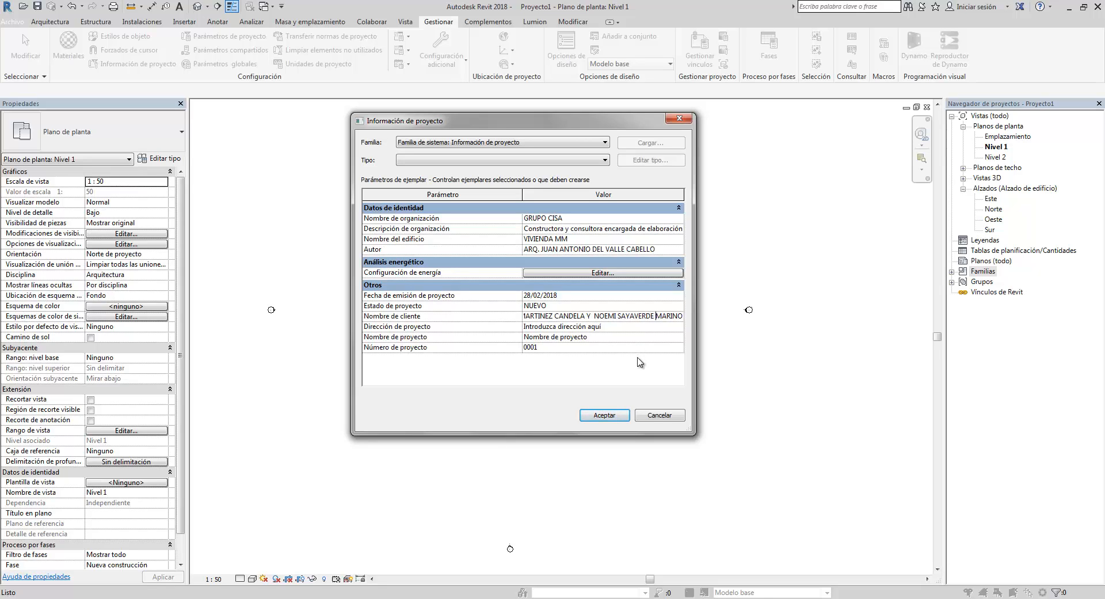
{"action": "left_click", "coordinate": [588, 327]}
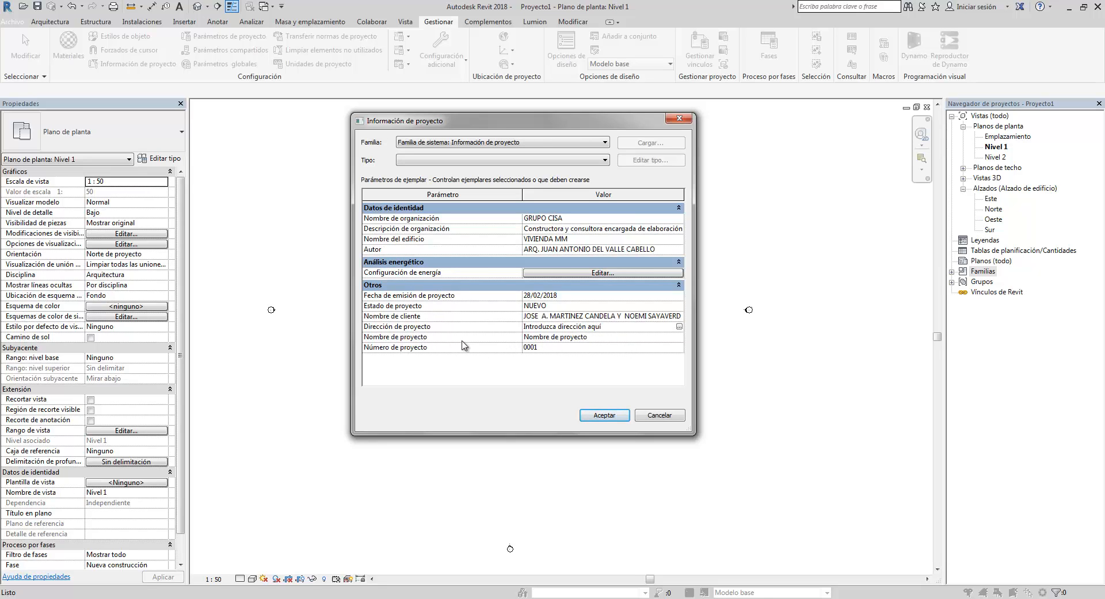
- Set the project name to VIVIENDA UNIFAMILIAR, checking it against the A-02 title block
{"action": "left_click", "coordinate": [593, 339]}
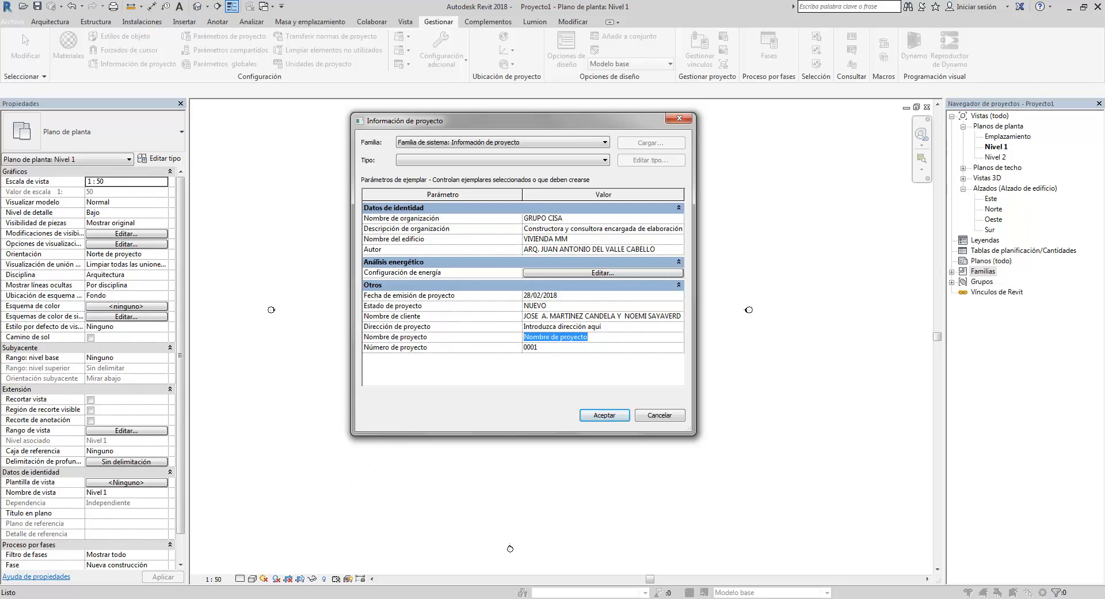
{"action": "left_click", "coordinate": [271, 529]}
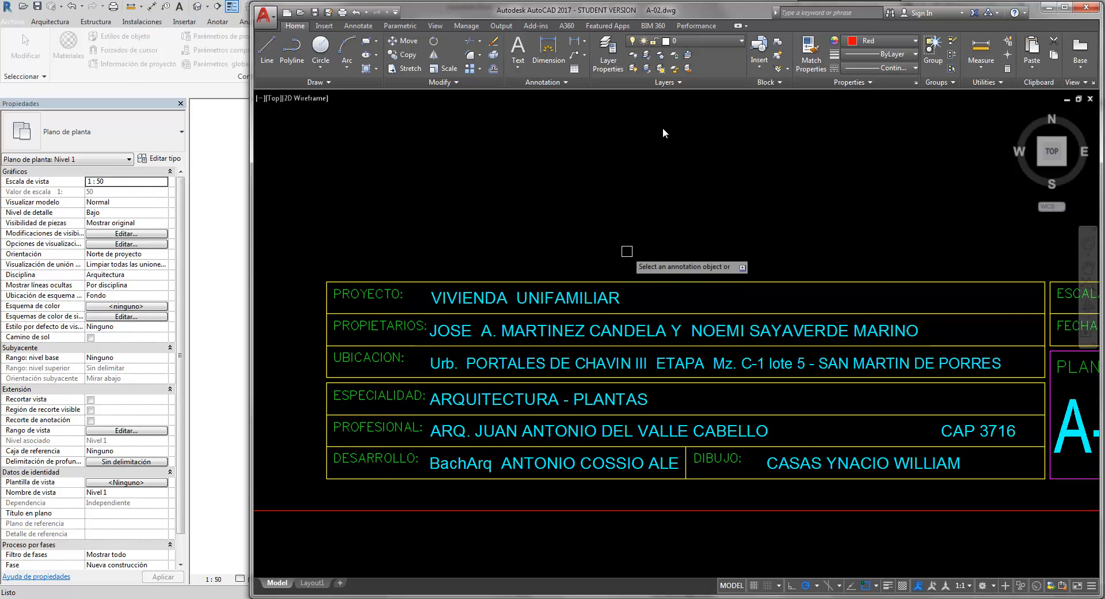
{"action": "double_click", "coordinate": [707, 11]}
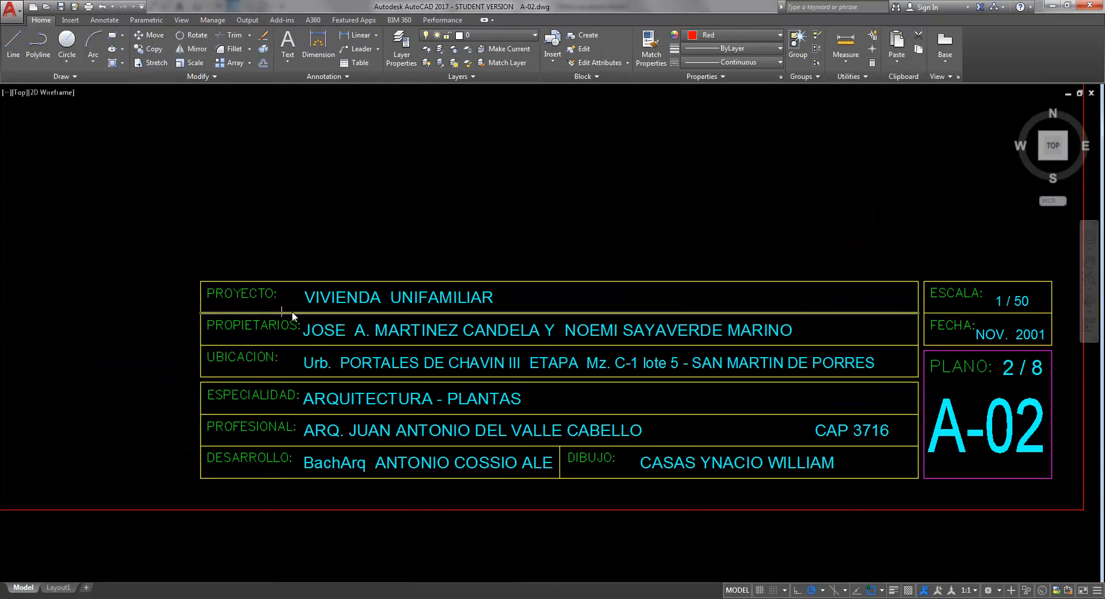
{"action": "left_click", "coordinate": [253, 598]}
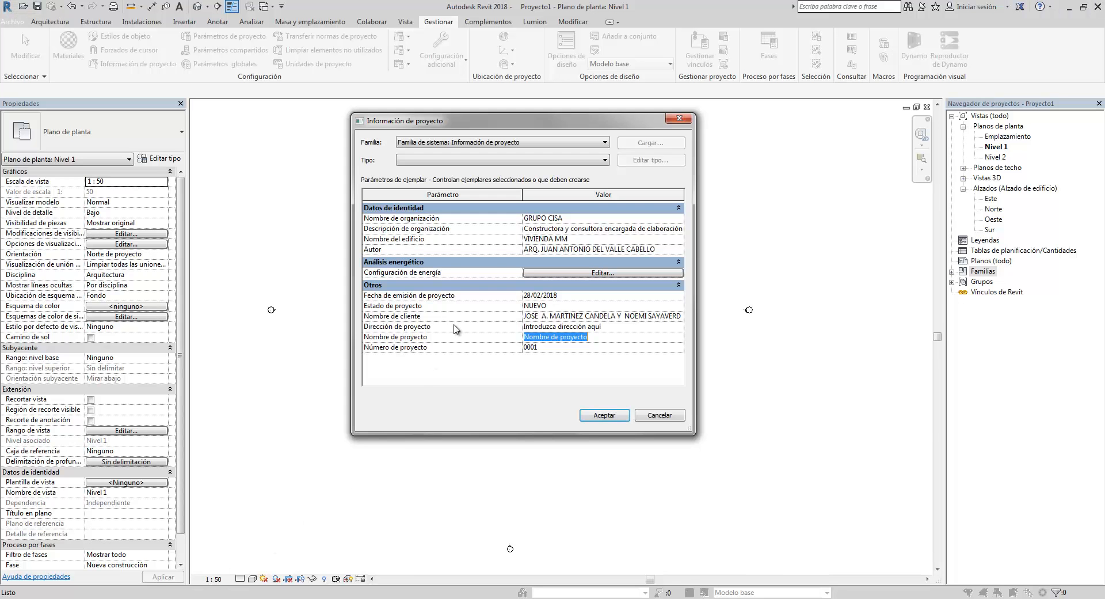
{"action": "type", "text": "VIVIENDA UNIFAMILIAR"}
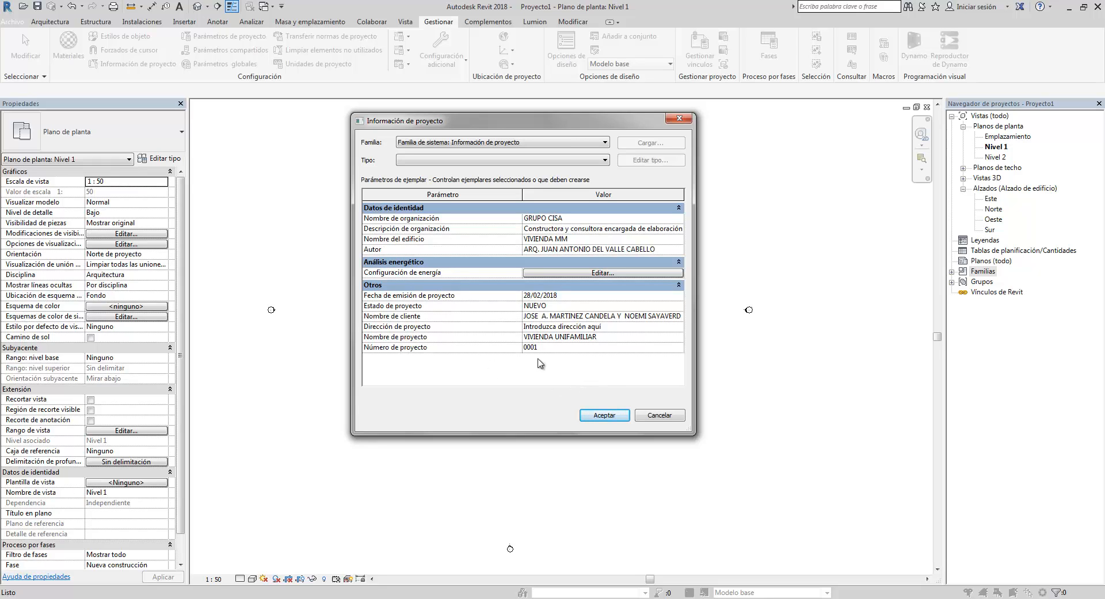
- Set the project number to 0004
{"action": "left_click", "coordinate": [546, 348]}
{"action": "left_click", "coordinate": [606, 162]}
{"action": "left_click", "coordinate": [606, 162]}
- Copy the site address from the A-02 title block and paste it as the project address, replacing the placeholder text
{"action": "left_click", "coordinate": [620, 326]}
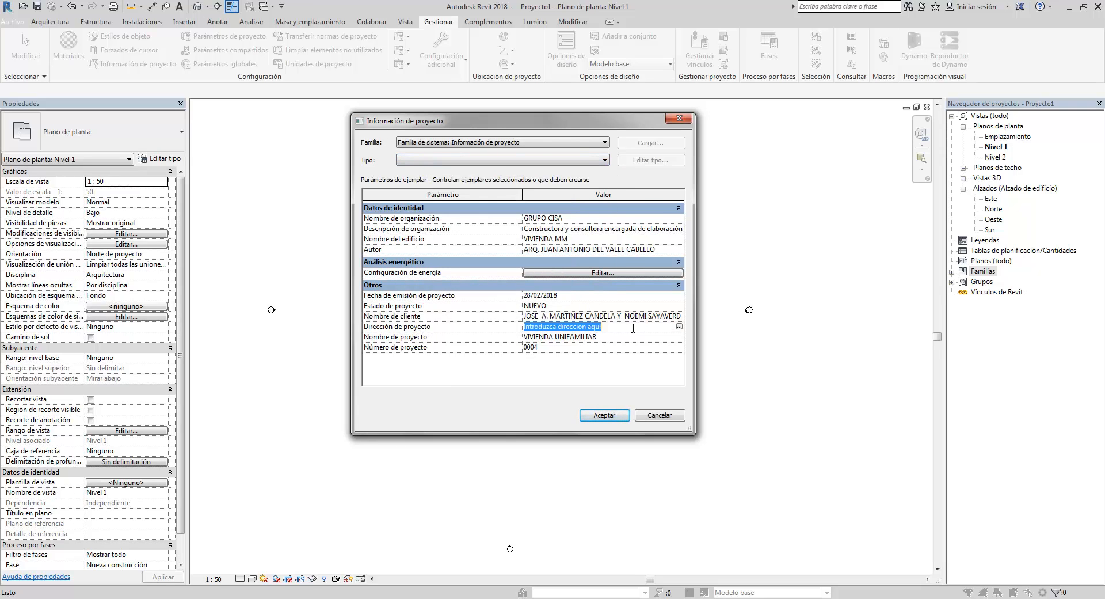
{"action": "left_click", "coordinate": [679, 327]}
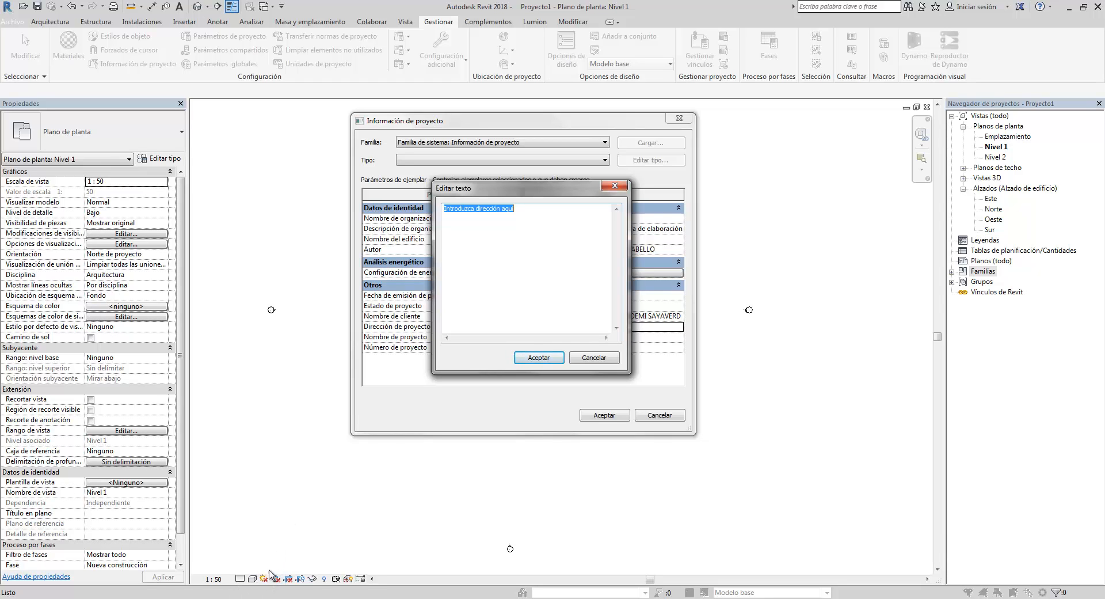
{"action": "left_click", "coordinate": [159, 598]}
{"action": "left_click", "coordinate": [209, 563]}
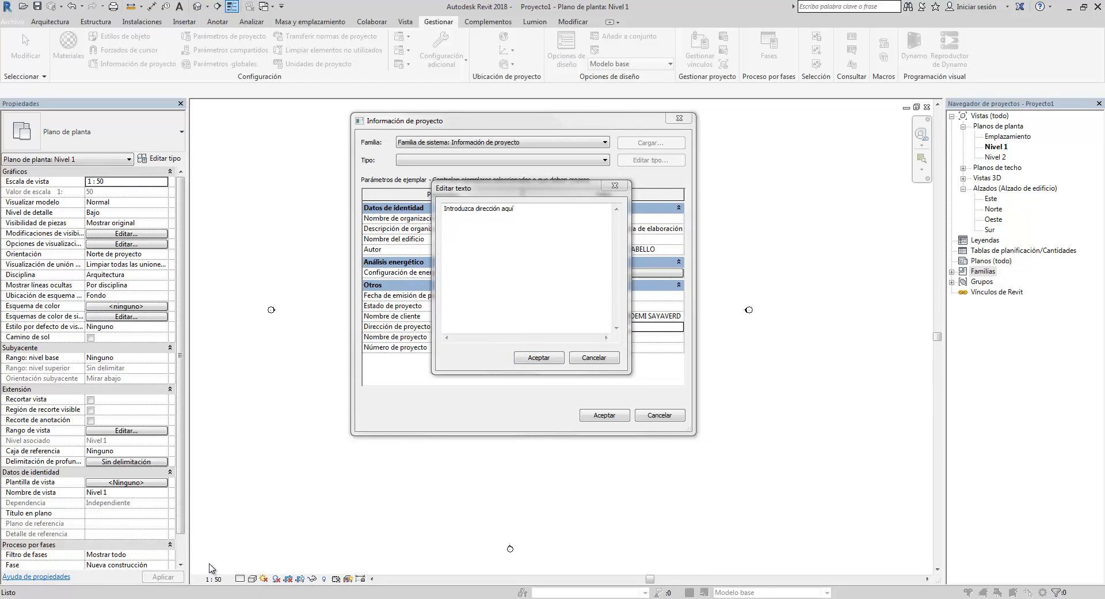
{"action": "double_click", "coordinate": [396, 361]}
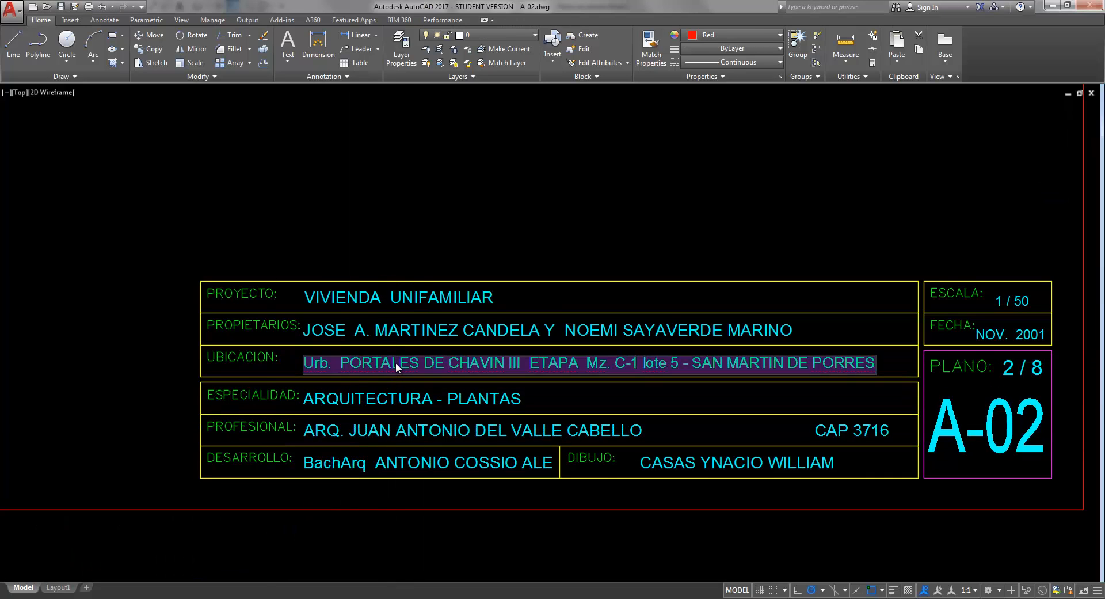
{"action": "left_click", "coordinate": [361, 364]}
{"action": "left_click_drag", "start_coordinate": [308, 365], "coordinate": [865, 366]}
{"action": "left_click", "coordinate": [539, 223]}
{"action": "left_click", "coordinate": [184, 597]}
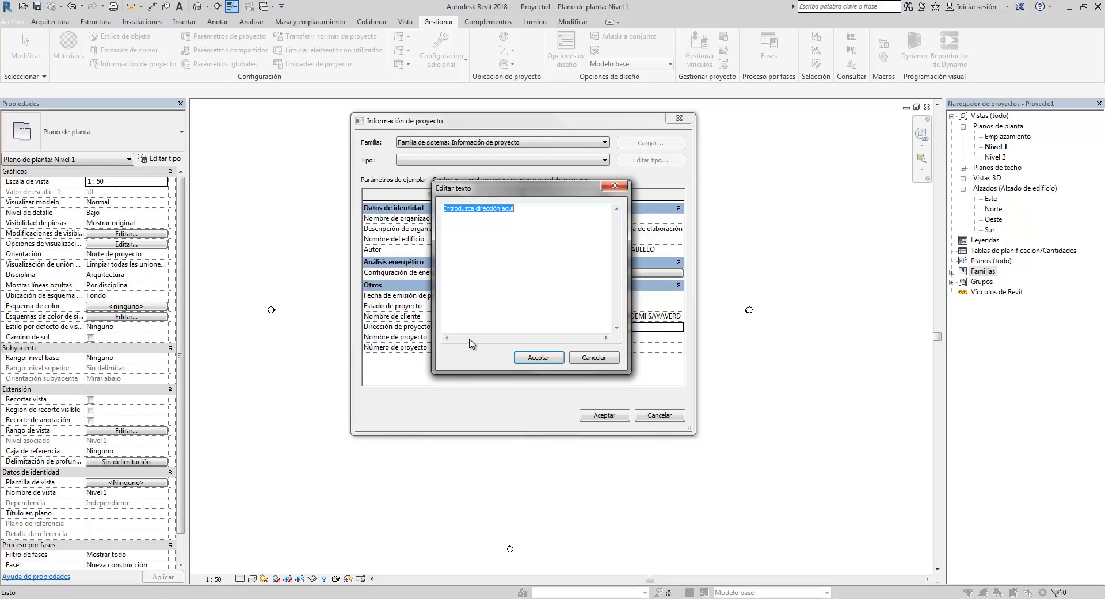
{"action": "left_click_drag", "start_coordinate": [534, 215], "coordinate": [435, 209]}
{"action": "key", "text": "ctrl+v"}
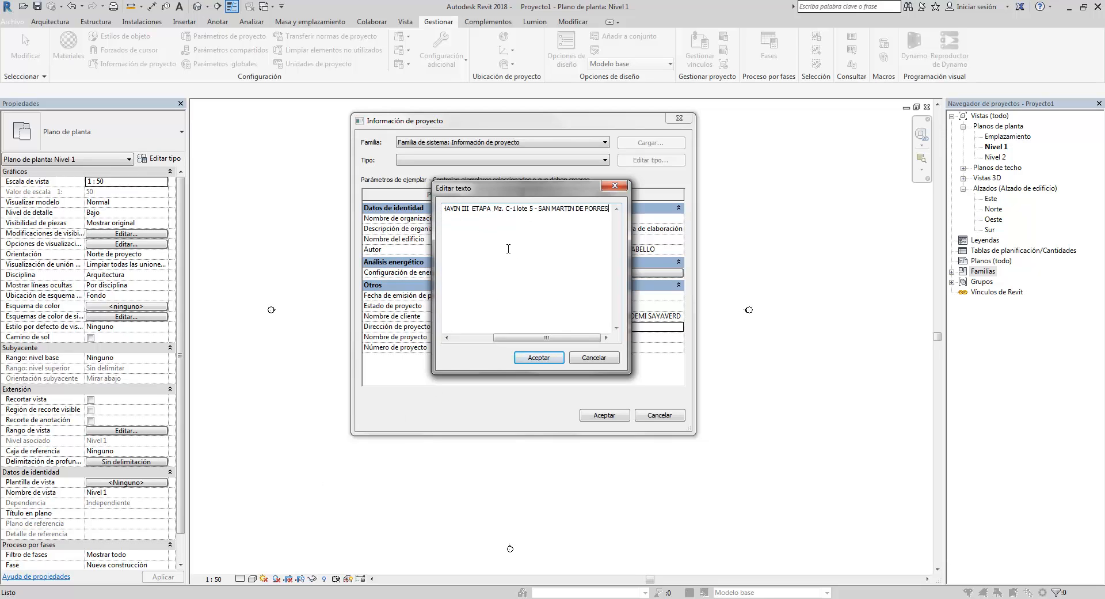
{"action": "left_click", "coordinate": [539, 357]}
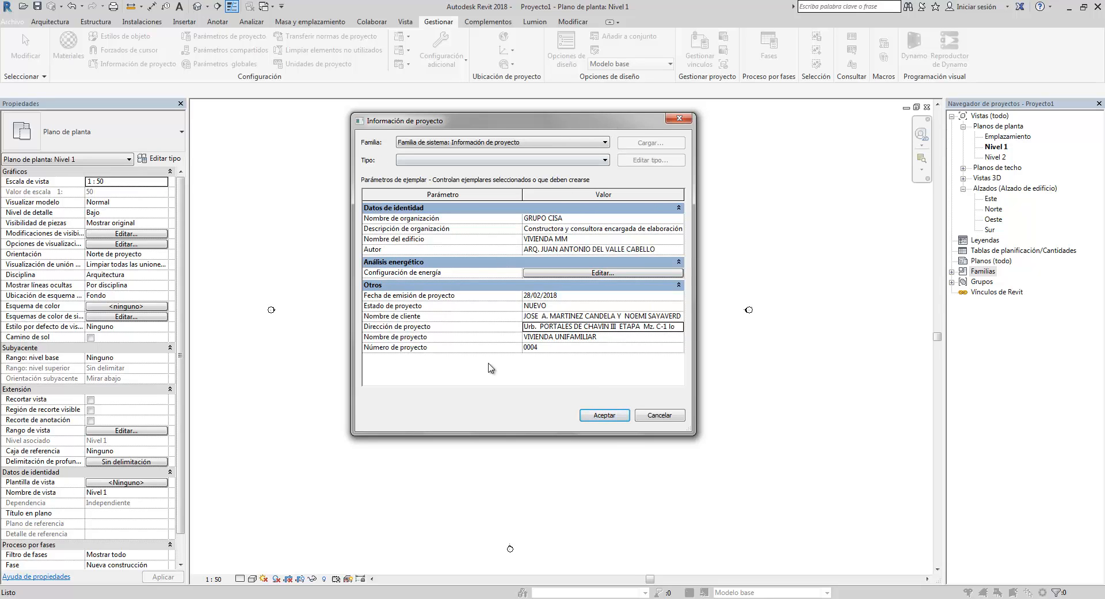
{"action": "left_click", "coordinate": [604, 415]}
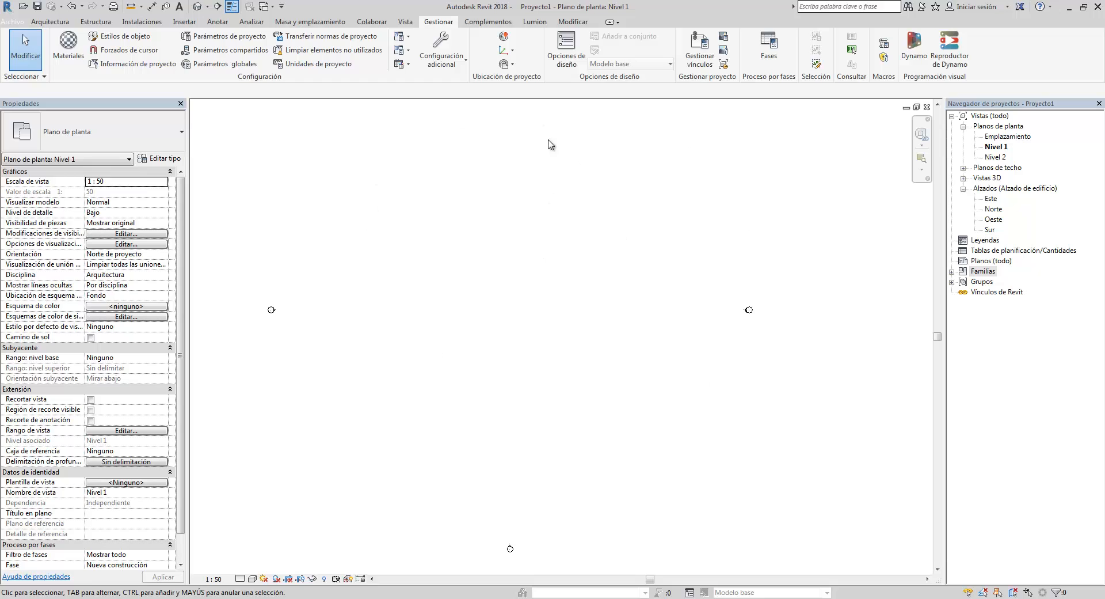
{"action": "middle_click_drag", "start_coordinate": [738, 409], "coordinate": [800, 434]}
{"action": "scroll", "coordinate": [765, 403], "scroll_direction": "down", "scroll_amount": 1}
{"action": "middle_click_drag", "start_coordinate": [671, 340], "coordinate": [645, 329]}
{"action": "scroll", "coordinate": [633, 339], "scroll_direction": "up", "scroll_amount": 1}
{"action": "scroll", "coordinate": [657, 324], "scroll_direction": "down", "scroll_amount": 1}
{"action": "scroll", "coordinate": [665, 334], "scroll_direction": "up", "scroll_amount": 1}
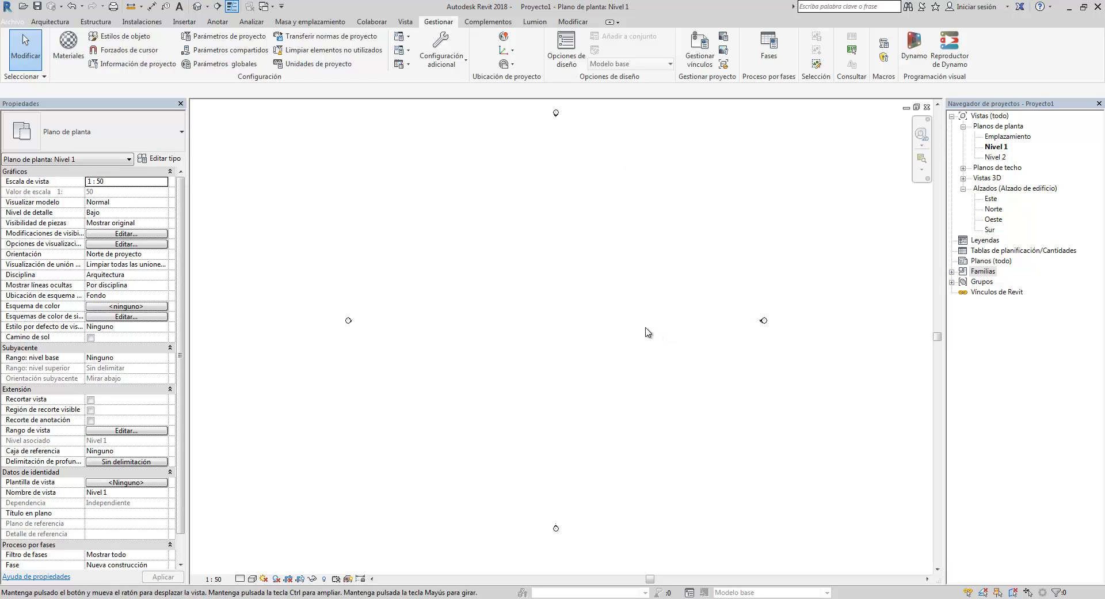
{"action": "scroll", "coordinate": [645, 330], "scroll_direction": "down", "scroll_amount": 1}
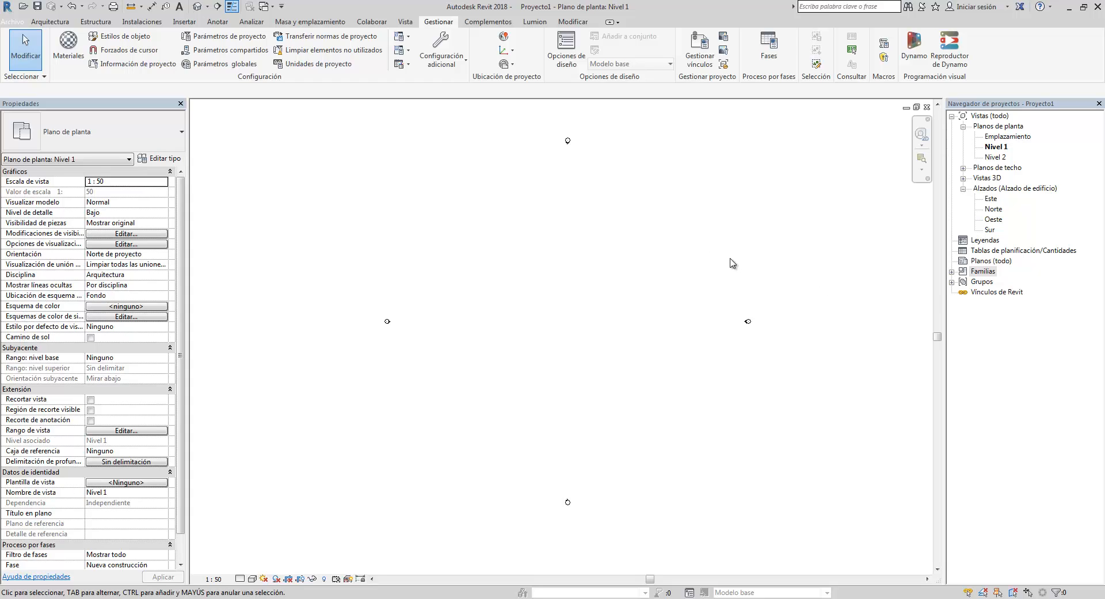
- Create a new sheet with the A1 métrico title block
{"action": "left_click", "coordinate": [985, 260]}
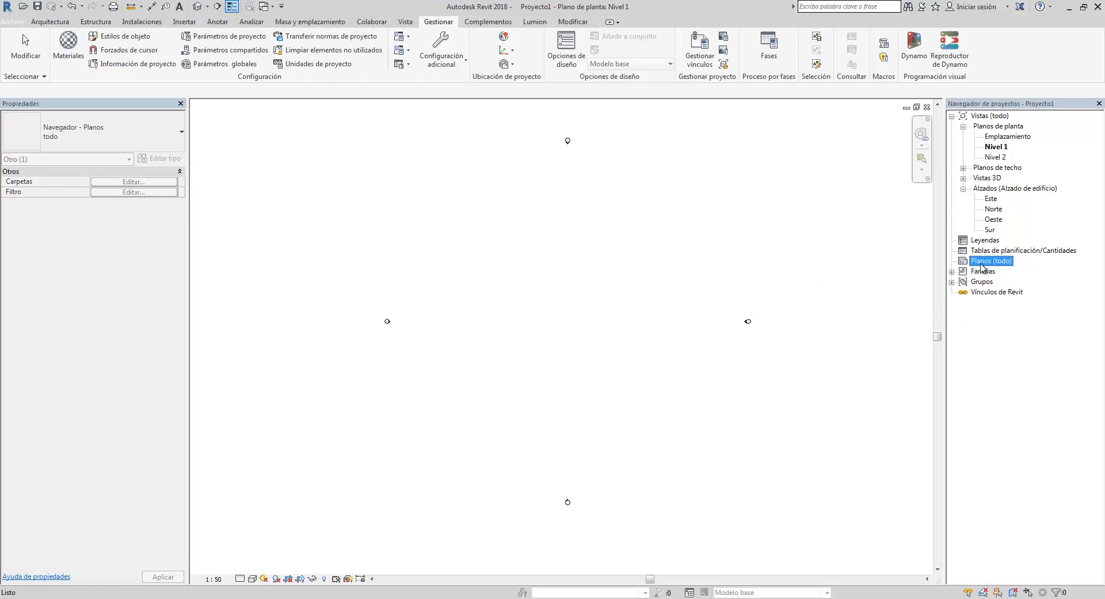
{"action": "right_click", "coordinate": [982, 268]}
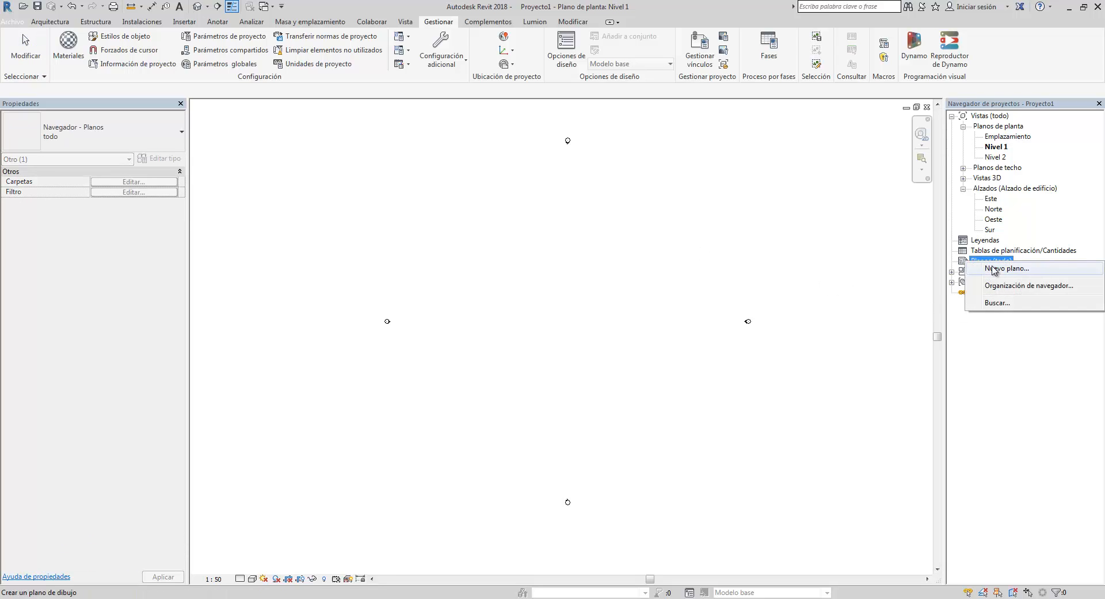
{"action": "left_click", "coordinate": [993, 273]}
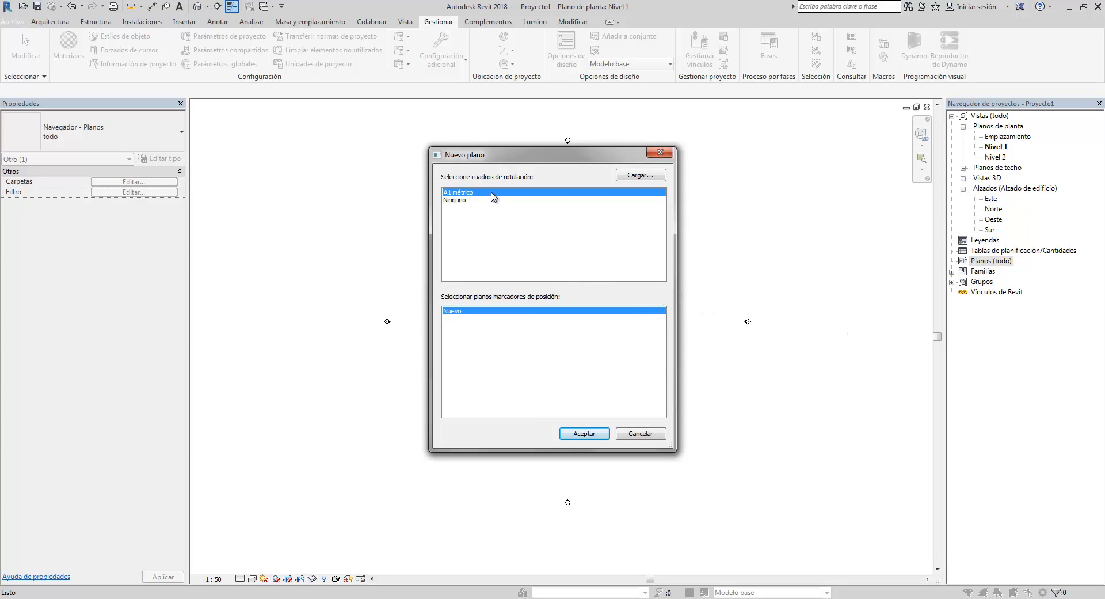
{"action": "left_click", "coordinate": [585, 435]}
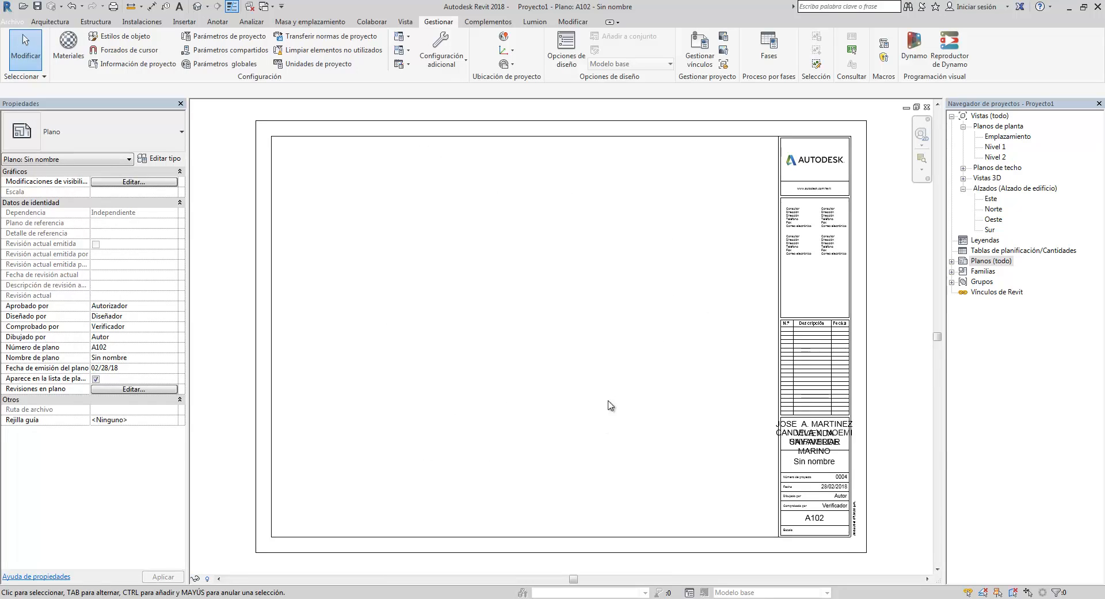
- Examine the new sheet's title block fields filled from the project information
{"action": "scroll", "coordinate": [830, 465], "scroll_direction": "up", "scroll_amount": 2}
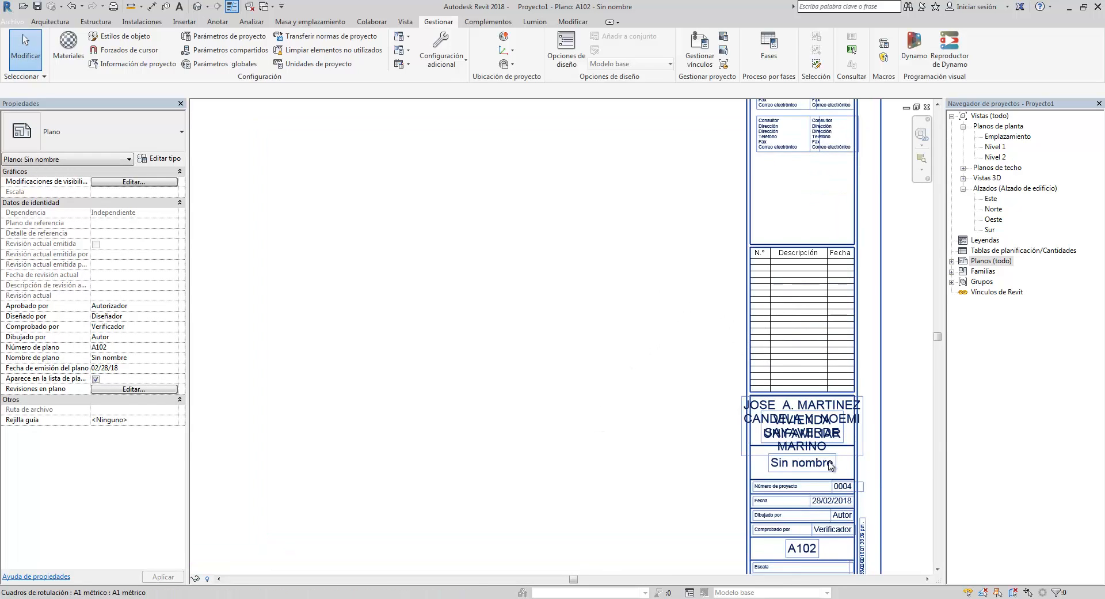
{"action": "scroll", "coordinate": [831, 465], "scroll_direction": "up", "scroll_amount": 4}
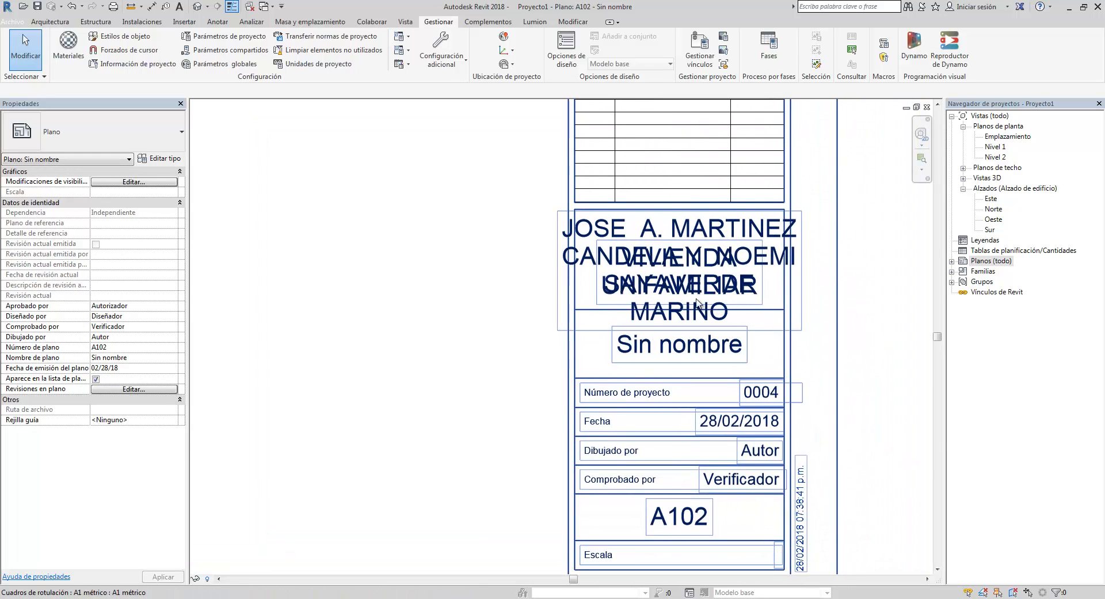
{"action": "scroll", "coordinate": [698, 302], "scroll_direction": "down", "scroll_amount": 2}
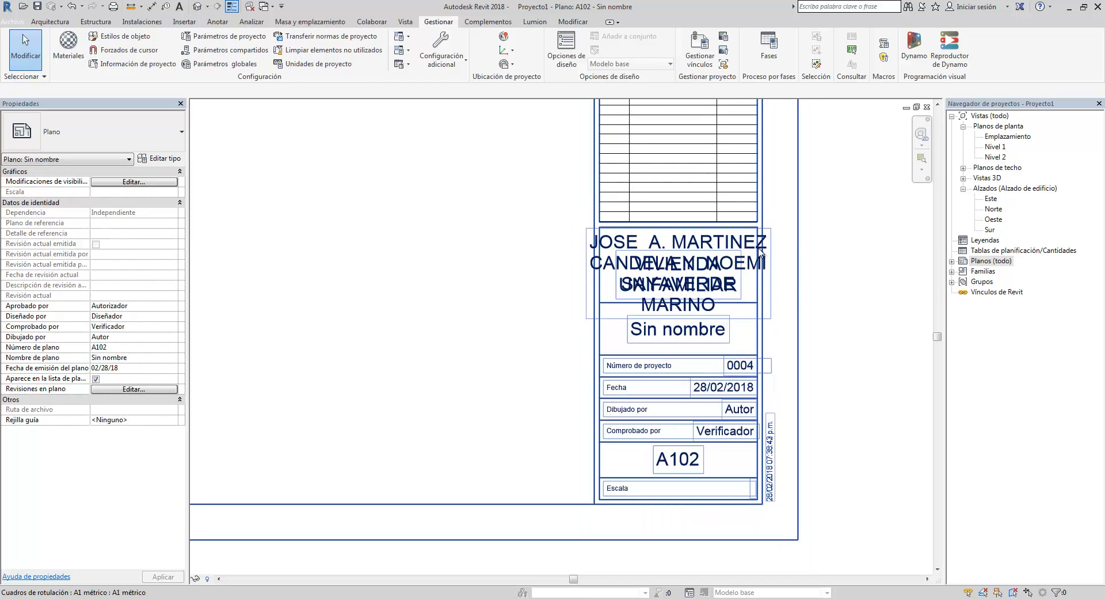
{"action": "middle_click_drag", "start_coordinate": [706, 288], "coordinate": [703, 237]}
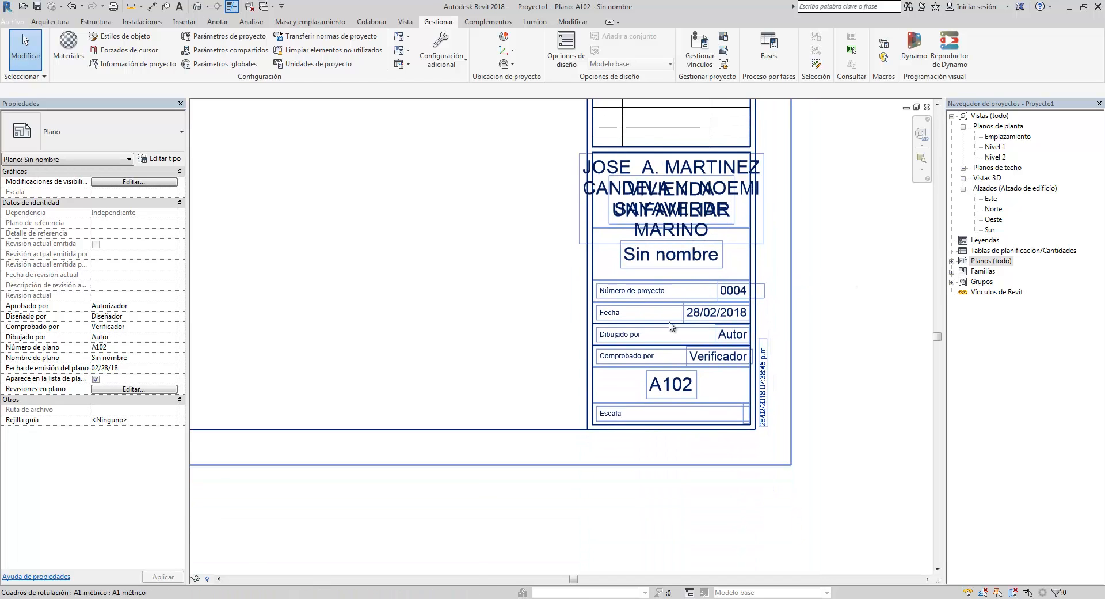
{"action": "scroll", "coordinate": [672, 327], "scroll_direction": "up", "scroll_amount": 2}
{"action": "middle_click_drag", "start_coordinate": [688, 329], "coordinate": [687, 263]}
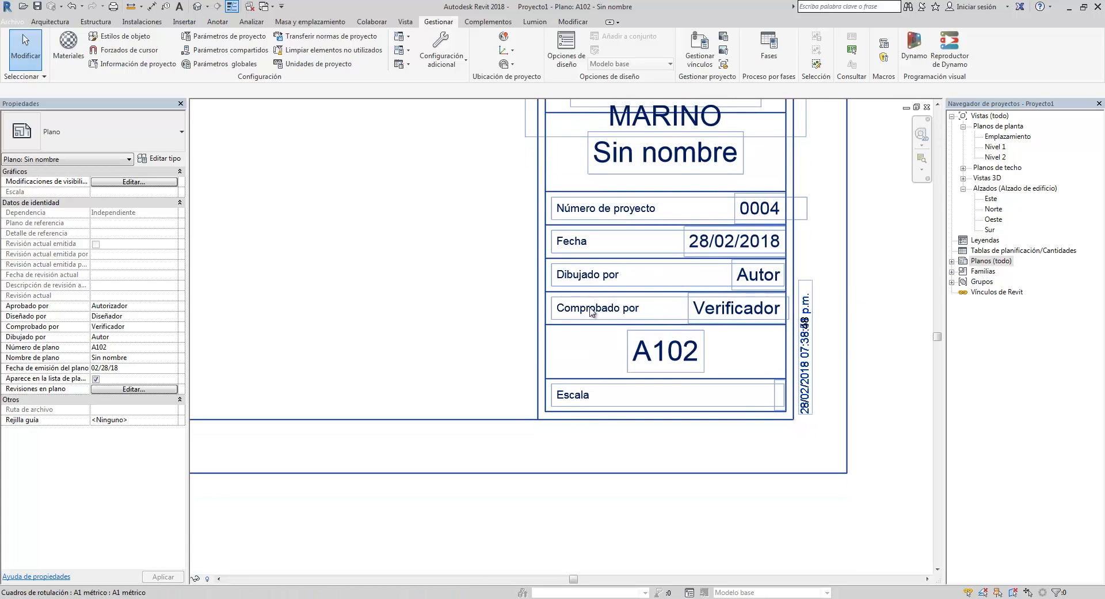
{"action": "middle_click_drag", "start_coordinate": [650, 350], "coordinate": [669, 330]}
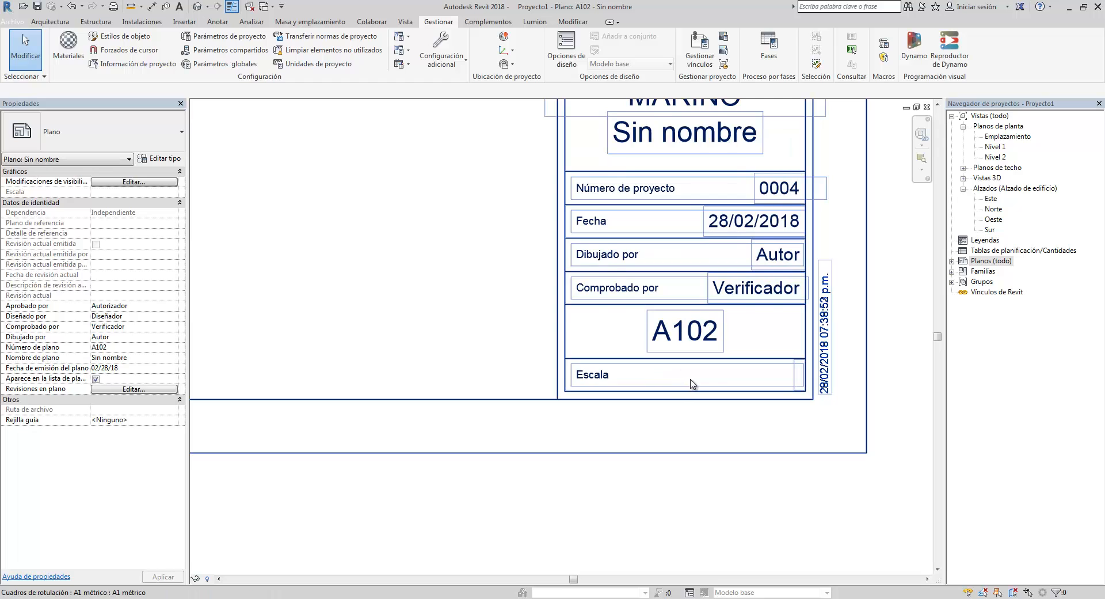
{"action": "scroll", "coordinate": [692, 384], "scroll_direction": "down", "scroll_amount": 4}
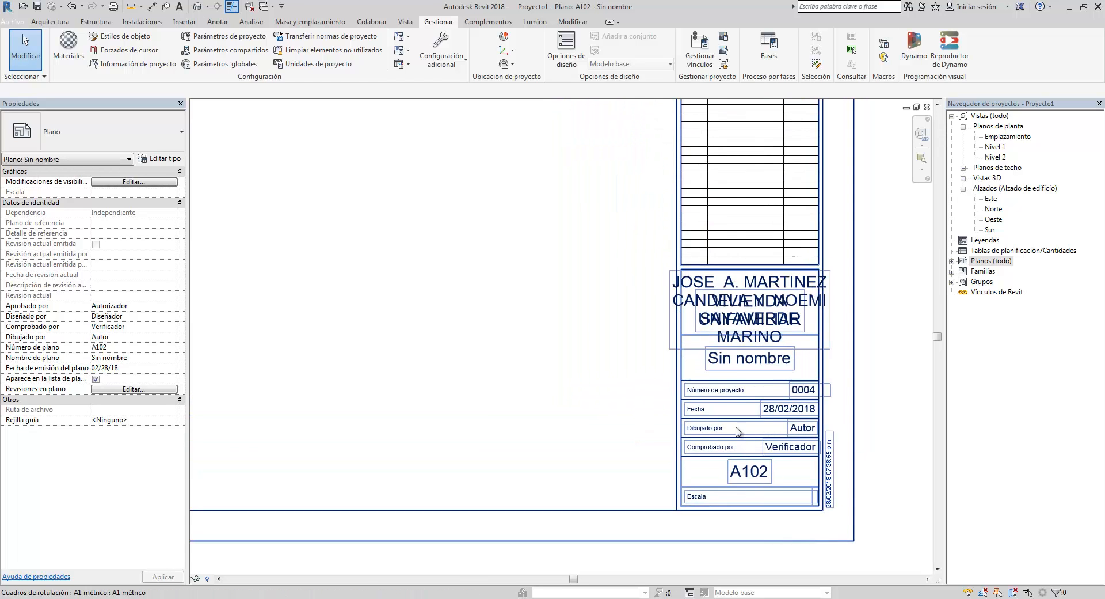
{"action": "scroll", "coordinate": [738, 431], "scroll_direction": "down", "scroll_amount": 5}
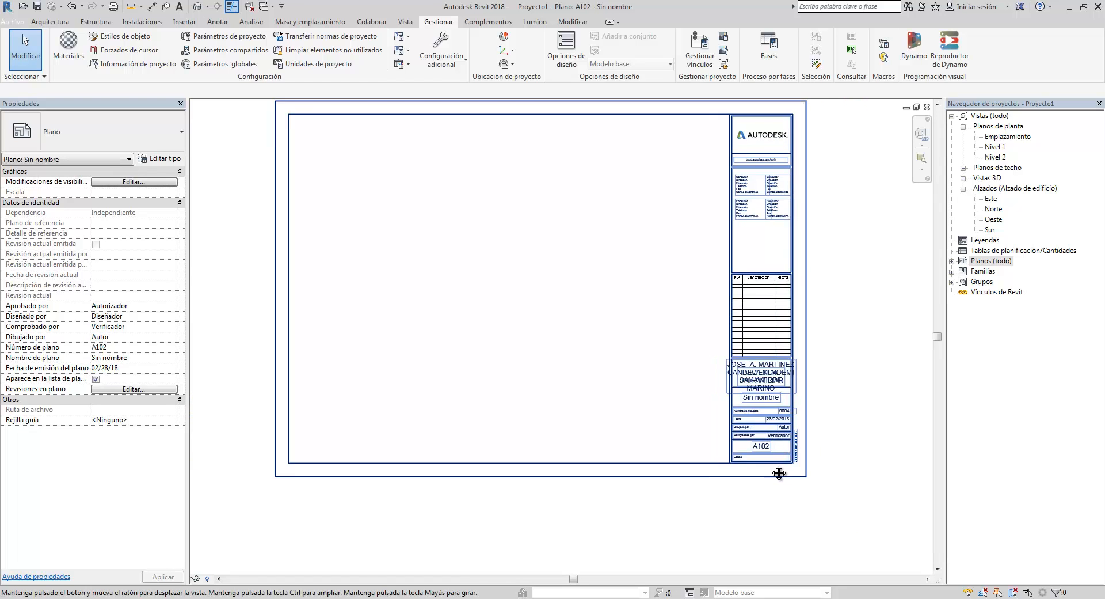
{"action": "middle_click_drag", "start_coordinate": [779, 472], "coordinate": [796, 517]}
- Open the Nivel 1 floor plan and draw a rectangular wall about 18.6 by 16.2
{"action": "left_click", "coordinate": [995, 147]}
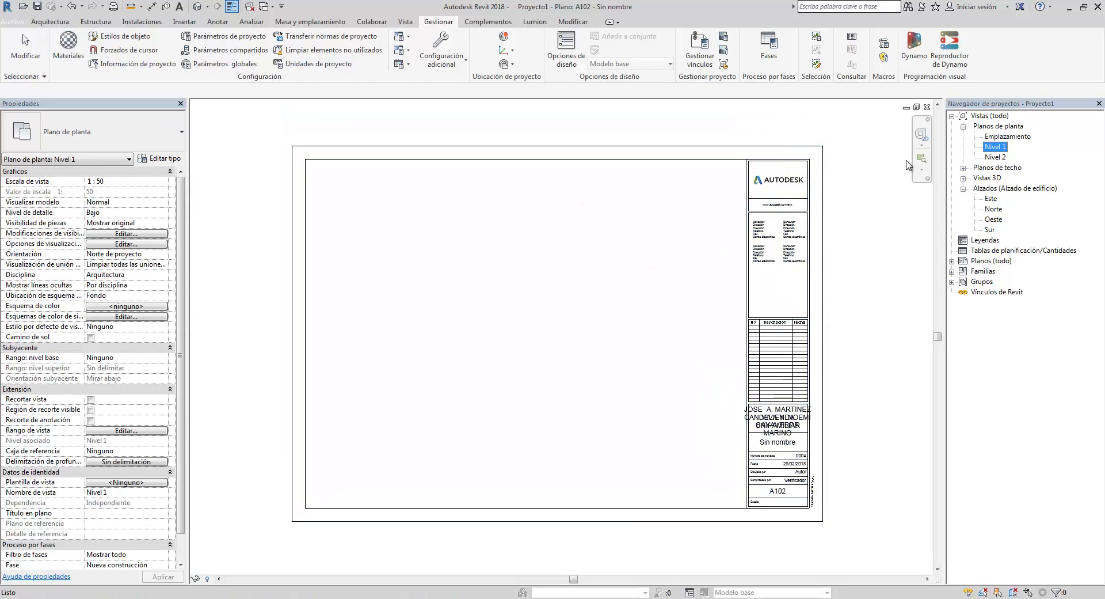
{"action": "double_click", "coordinate": [996, 147]}
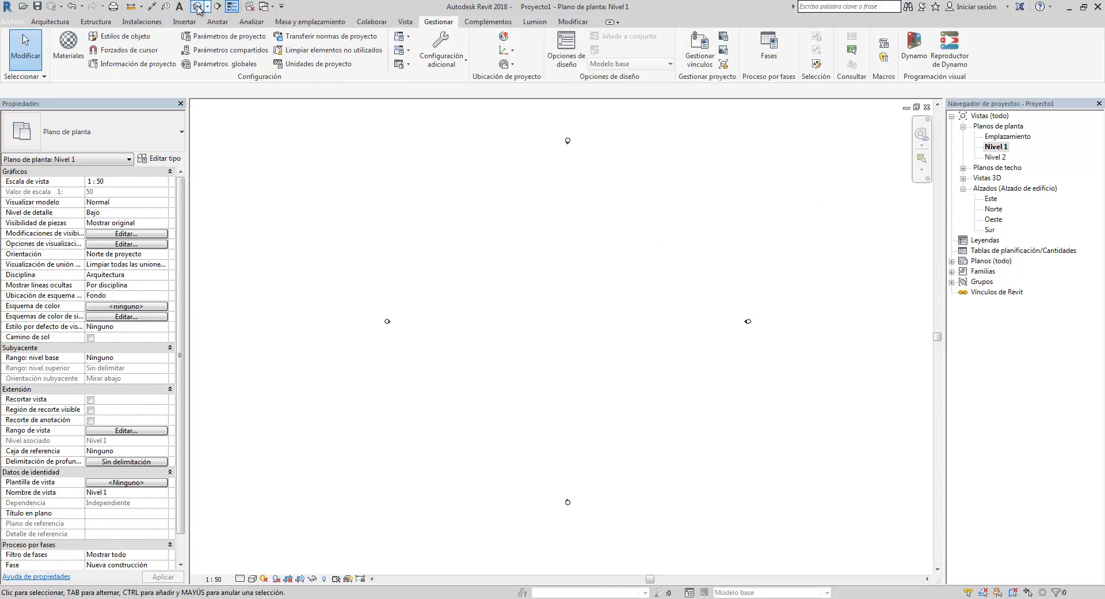
{"action": "left_click", "coordinate": [50, 21]}
{"action": "left_click", "coordinate": [66, 43]}
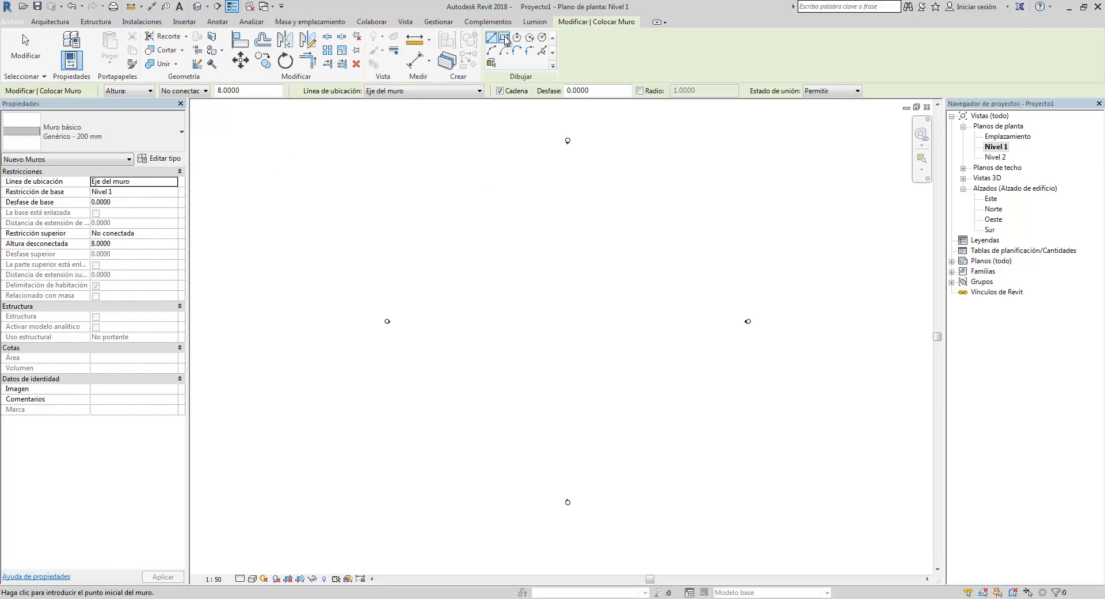
{"action": "left_click", "coordinate": [504, 37]}
{"action": "left_click", "coordinate": [501, 263]}
{"action": "left_click", "coordinate": [637, 381]}
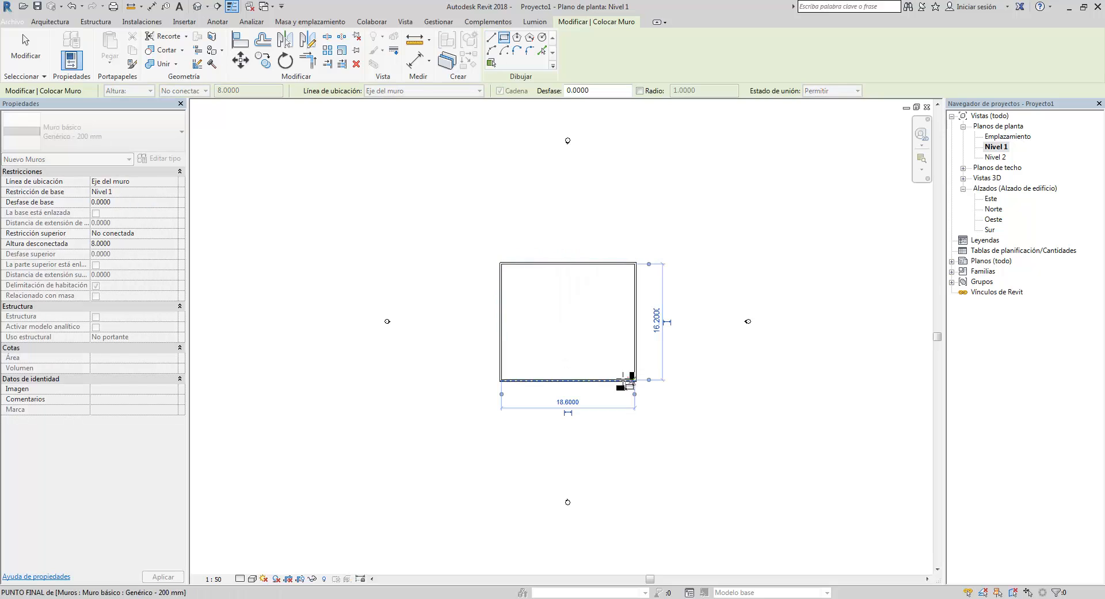
- Draw two more overlapping rectangular walls, about 10.8 by 12.4 and 11.0 by 13.2
{"action": "left_click", "coordinate": [475, 219]}
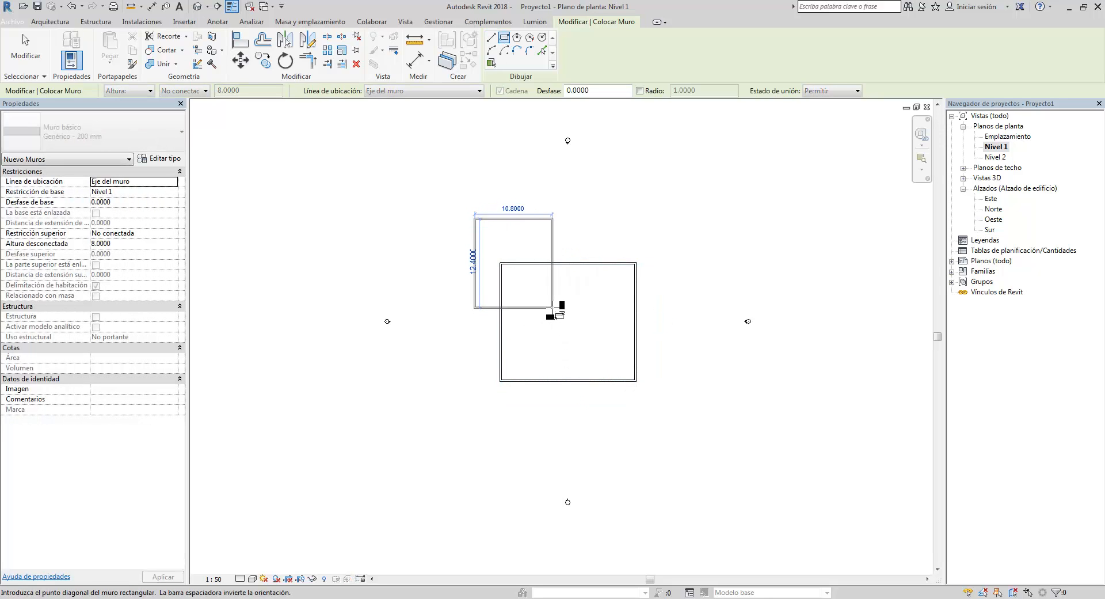
{"action": "left_click", "coordinate": [553, 308]}
{"action": "left_click", "coordinate": [586, 350]}
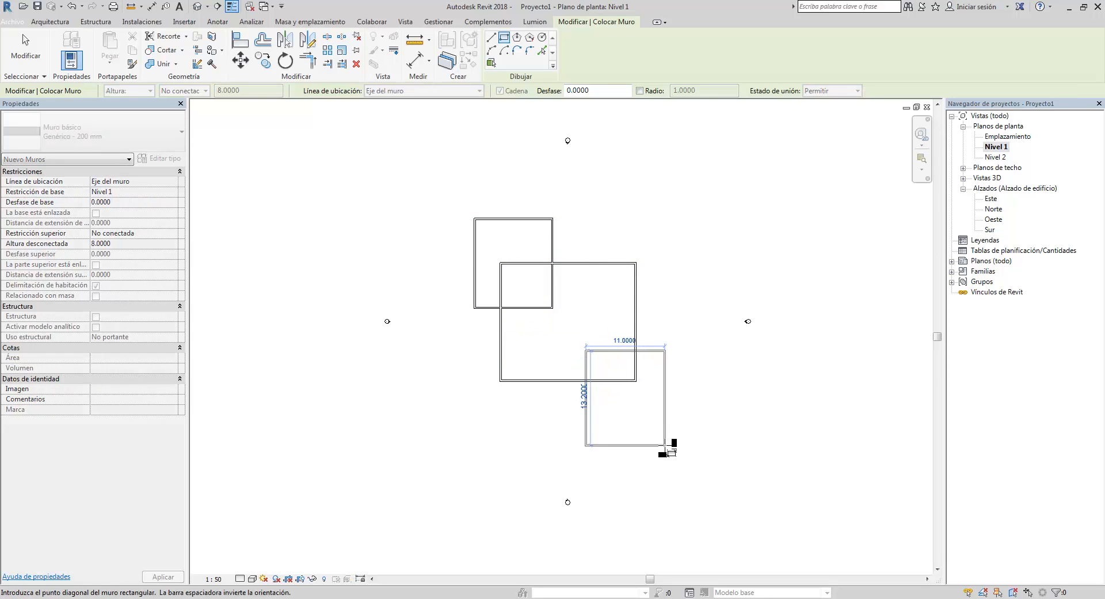
{"action": "left_click", "coordinate": [665, 445]}
{"action": "key", "text": "Escape"}
{"action": "key", "text": "Escape"}
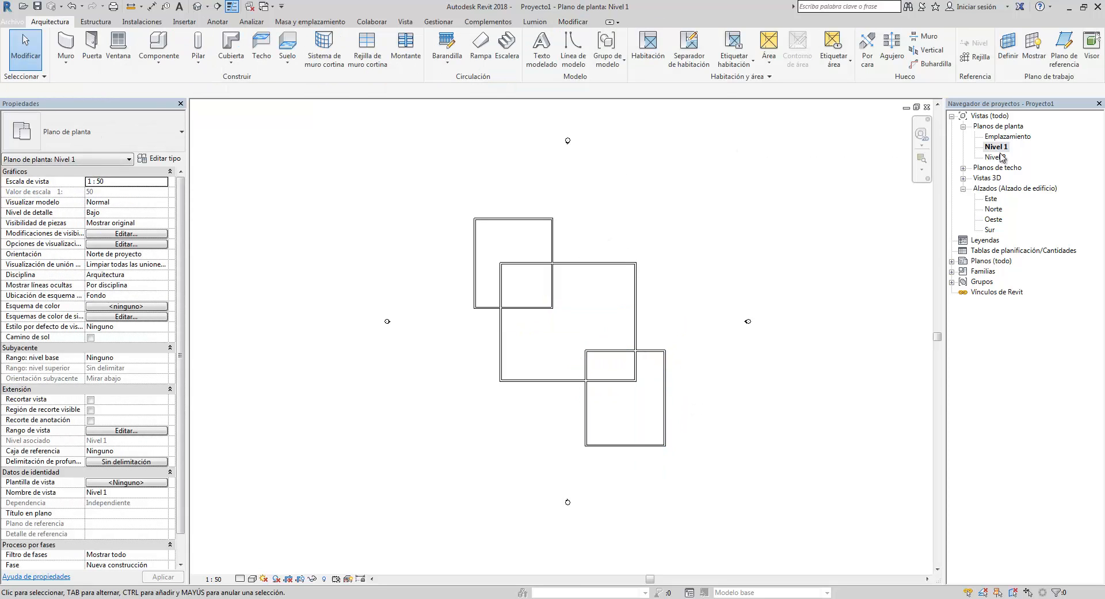
- Return to sheet A102 and place the Nivel 1 plan view on it
{"action": "left_click", "coordinate": [928, 108]}
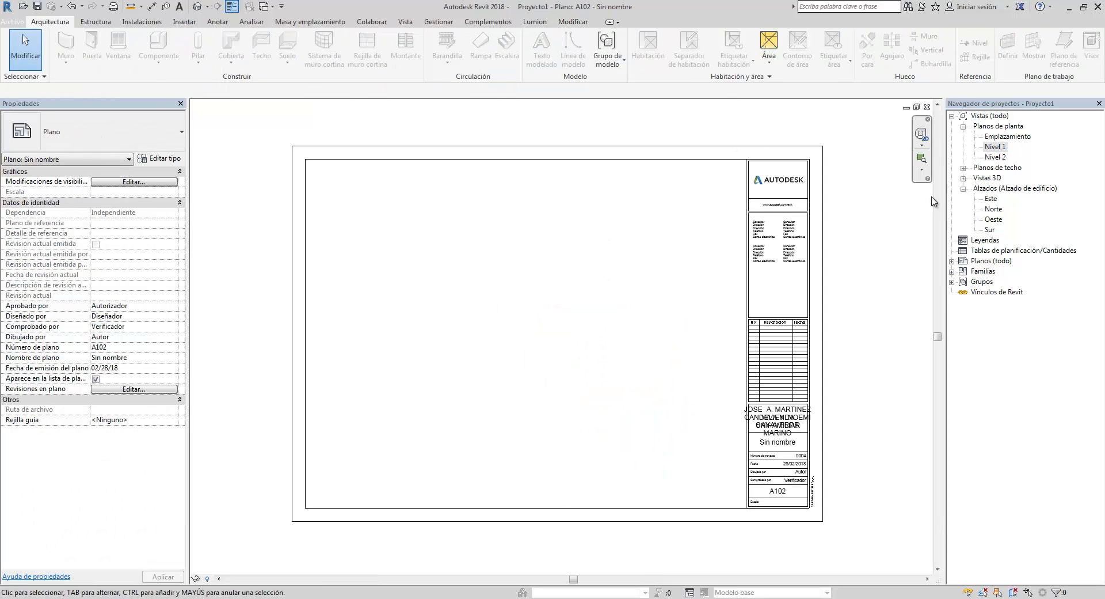
{"action": "left_click", "coordinate": [995, 147]}
{"action": "left_click_drag", "start_coordinate": [494, 312], "coordinate": [496, 312]}
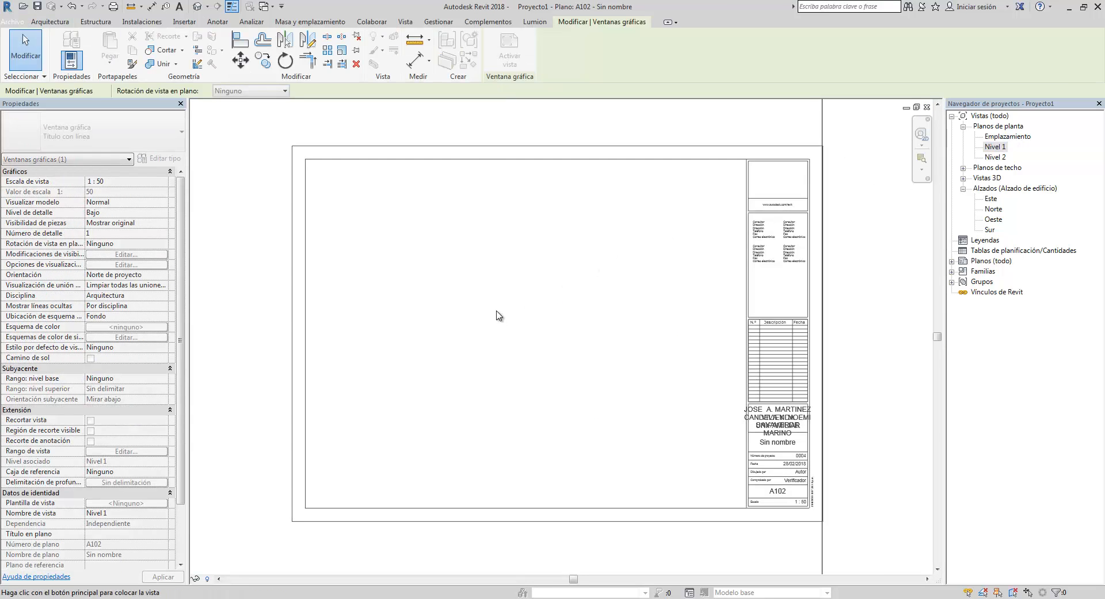
{"action": "left_click", "coordinate": [530, 298]}
{"action": "scroll", "coordinate": [530, 297], "scroll_direction": "down", "scroll_amount": 3}
{"action": "middle_click_drag", "start_coordinate": [530, 290], "coordinate": [525, 276]}
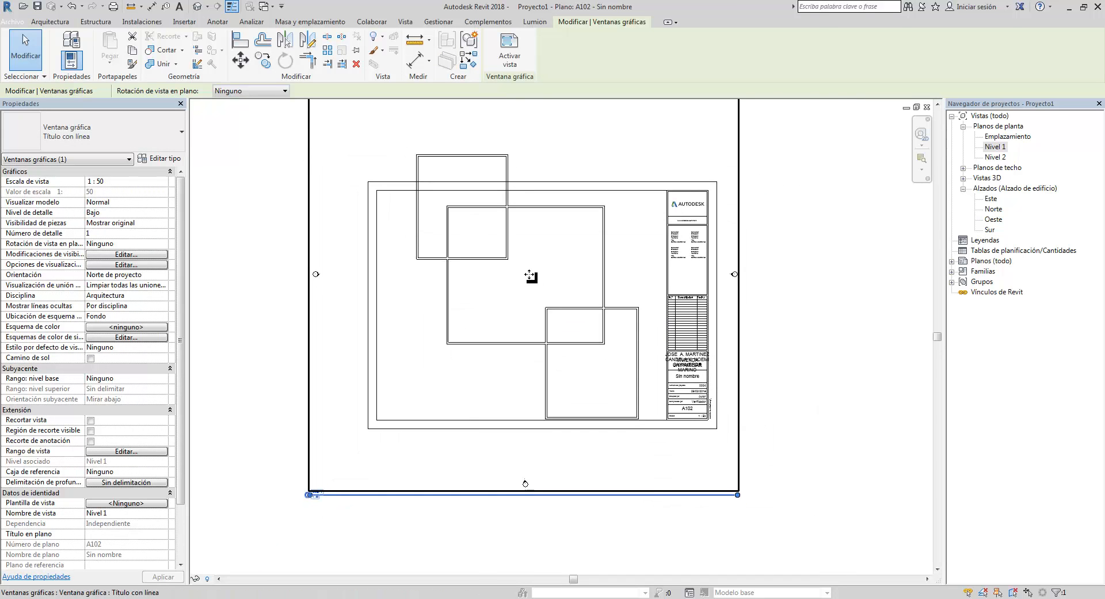
{"action": "key", "text": "Escape"}
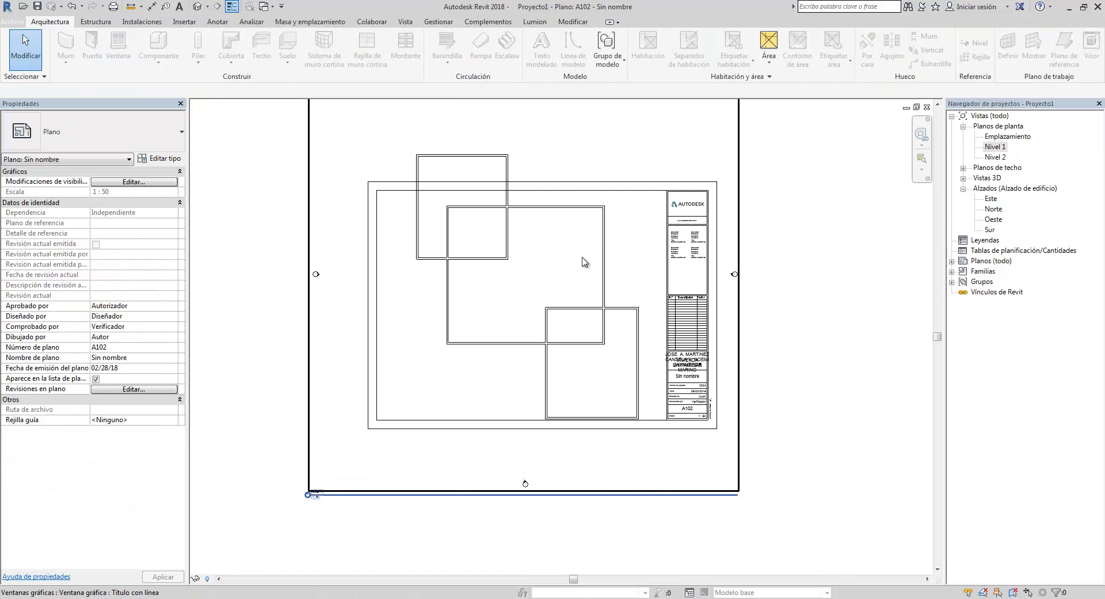
{"action": "middle_click_drag", "start_coordinate": [575, 273], "coordinate": [554, 275]}
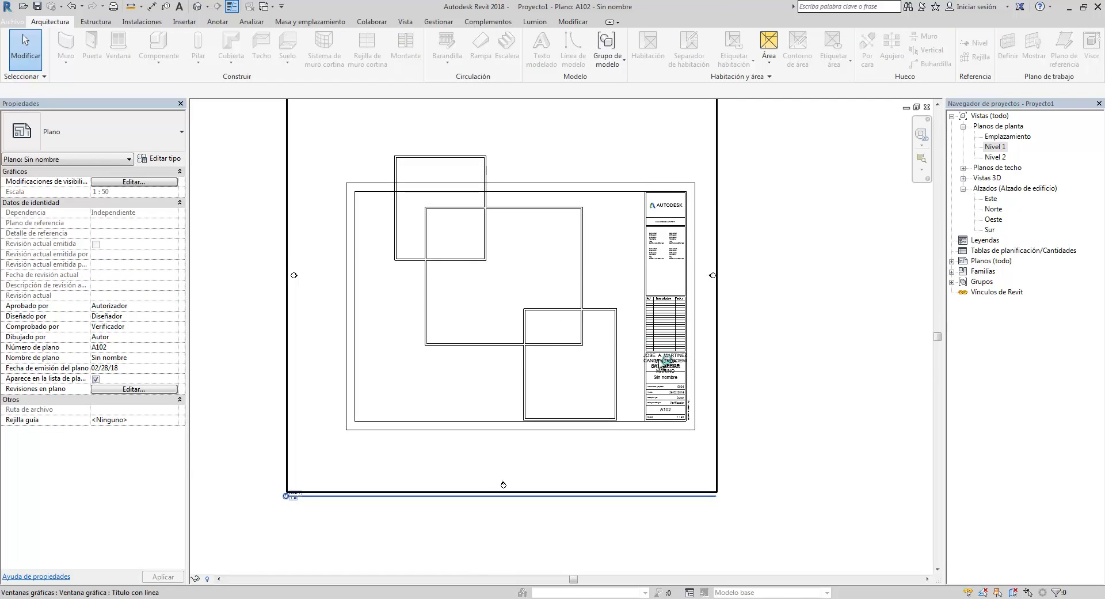
{"action": "scroll", "coordinate": [668, 417], "scroll_direction": "up", "scroll_amount": 6}
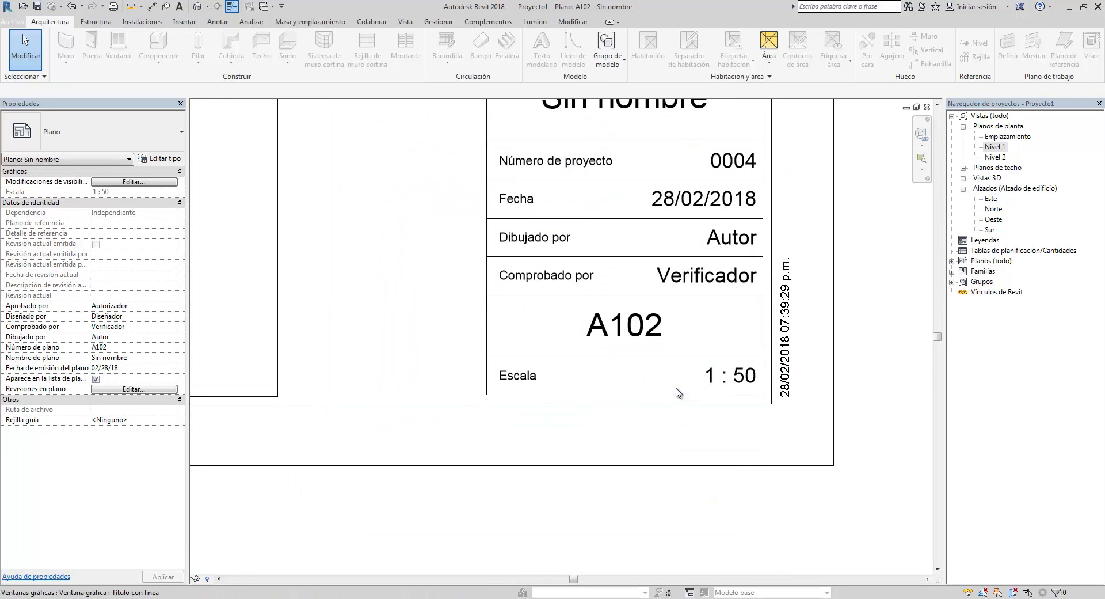
- Open the Nivel 1 floor plan and set its view scale to 1:100
{"action": "left_click", "coordinate": [731, 387]}
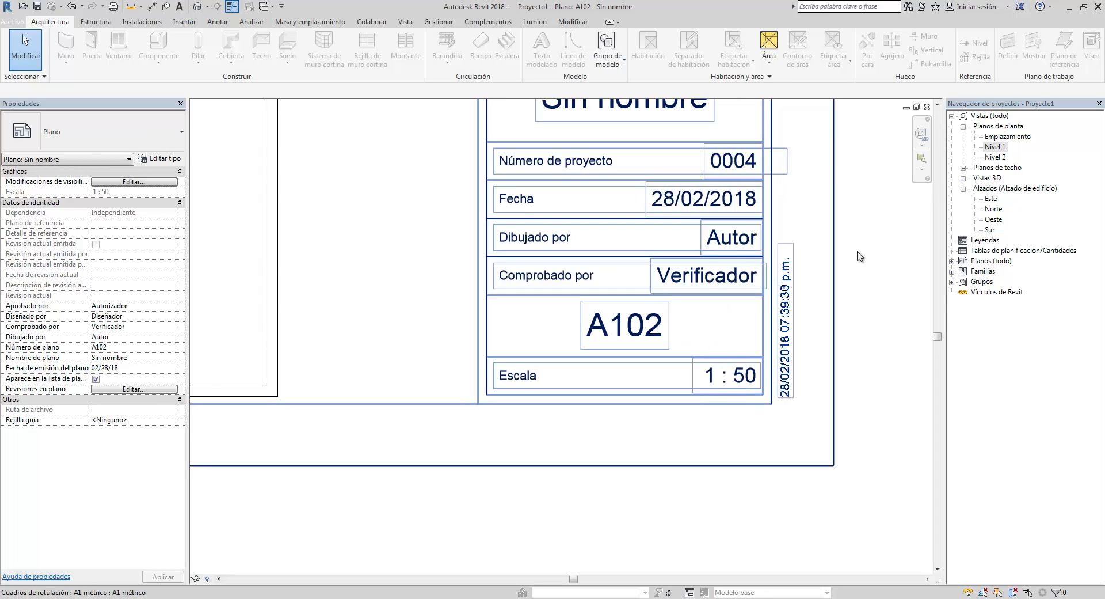
{"action": "double_click", "coordinate": [995, 146]}
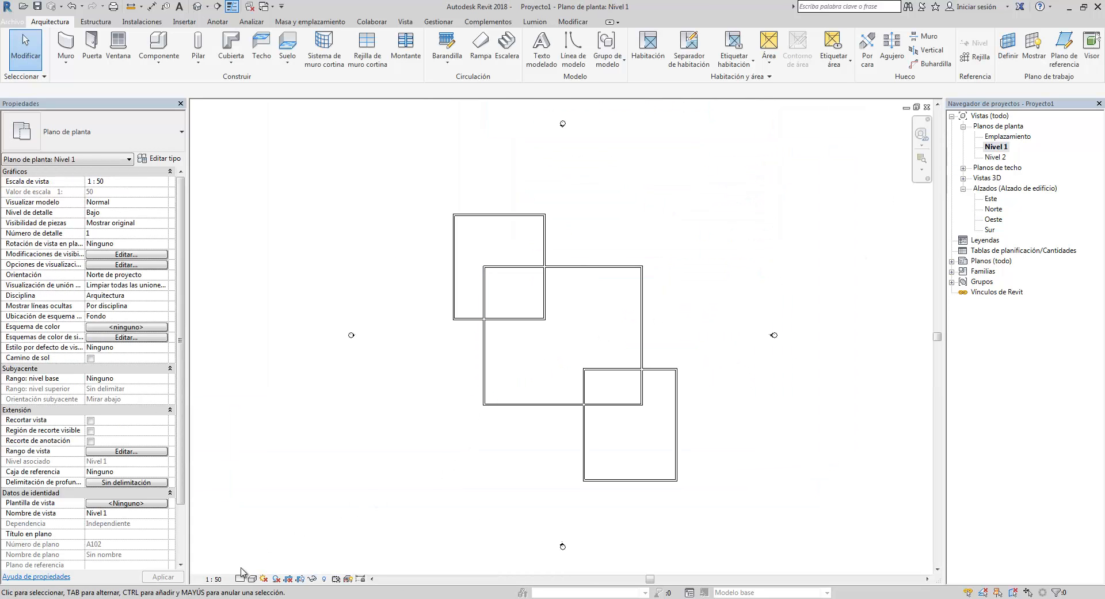
{"action": "left_click", "coordinate": [213, 578]}
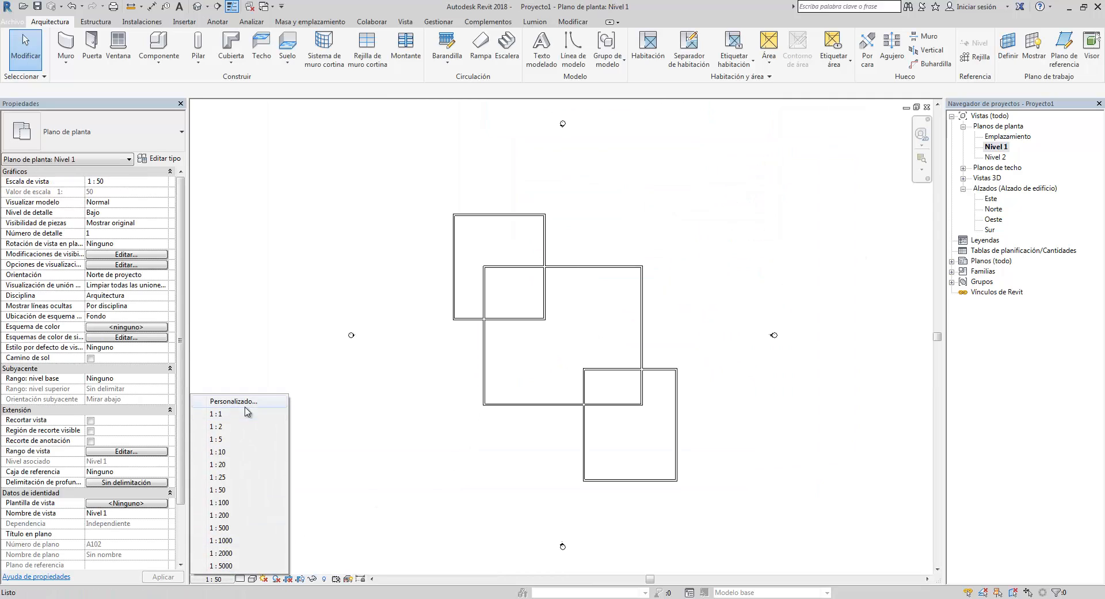
{"action": "left_click", "coordinate": [222, 503]}
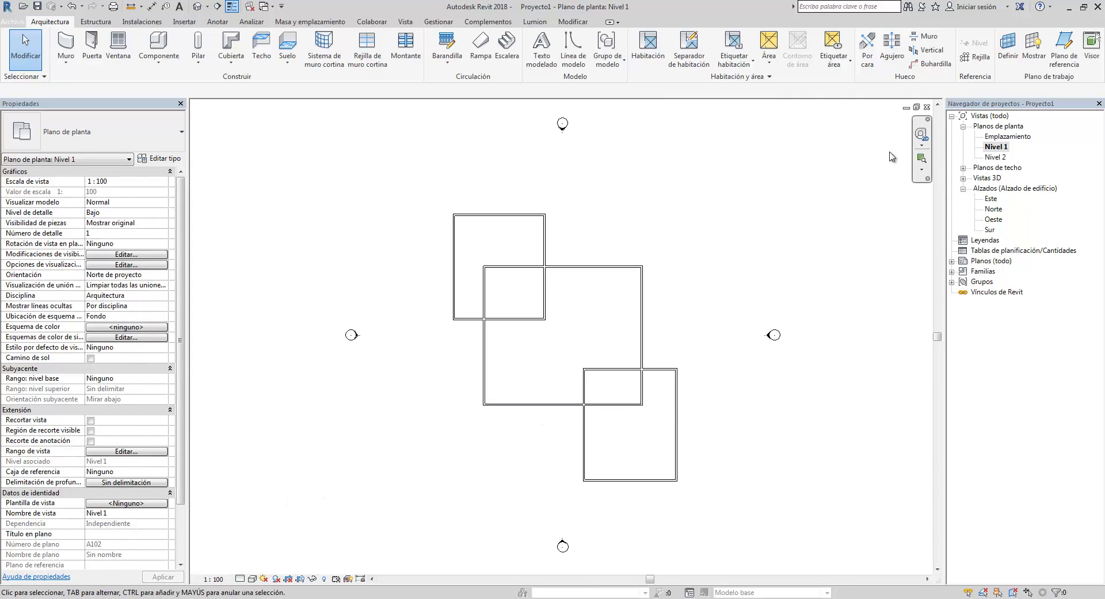
- Return to sheet A102 and move the plan viewport inside the title block's drawing area
{"action": "left_click", "coordinate": [927, 107]}
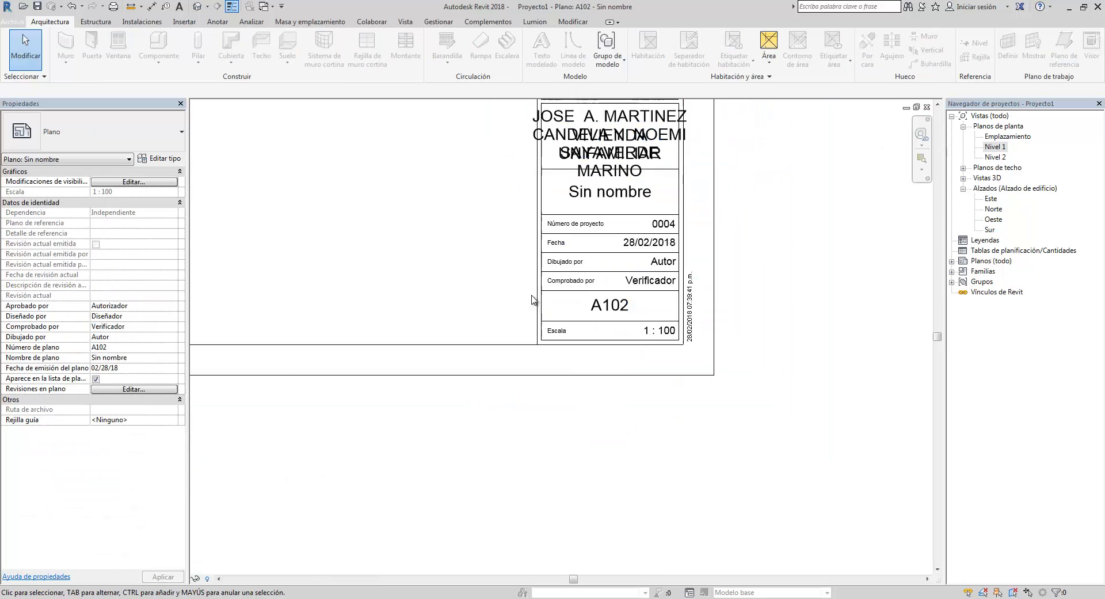
{"action": "scroll", "coordinate": [534, 299], "scroll_direction": "down", "scroll_amount": 2}
{"action": "middle_click_drag", "start_coordinate": [560, 337], "coordinate": [653, 391]}
{"action": "scroll", "coordinate": [639, 357], "scroll_direction": "down", "scroll_amount": 5}
{"action": "left_click", "coordinate": [422, 322]}
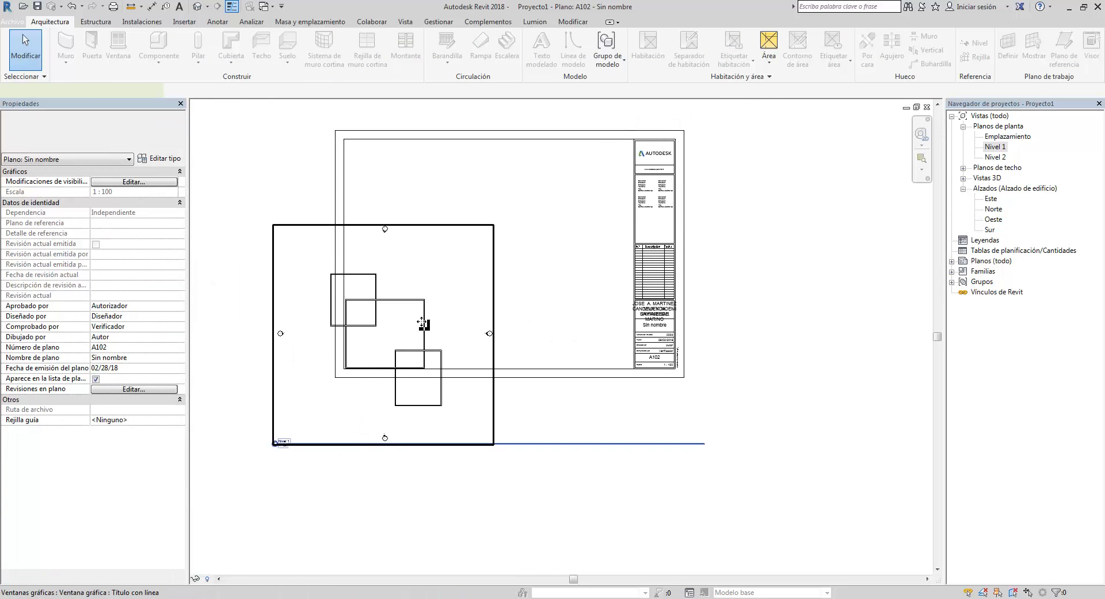
{"action": "left_click_drag", "start_coordinate": [422, 322], "coordinate": [512, 240]}
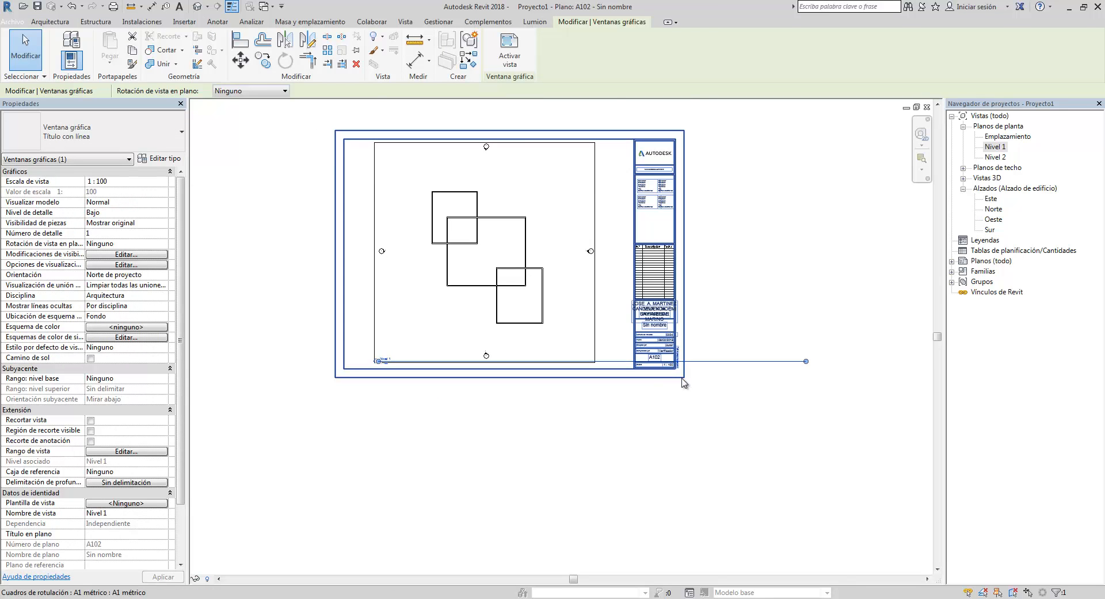
- Shorten the viewport's title line so it fits under the plan
{"action": "scroll", "coordinate": [684, 382], "scroll_direction": "up", "scroll_amount": 6}
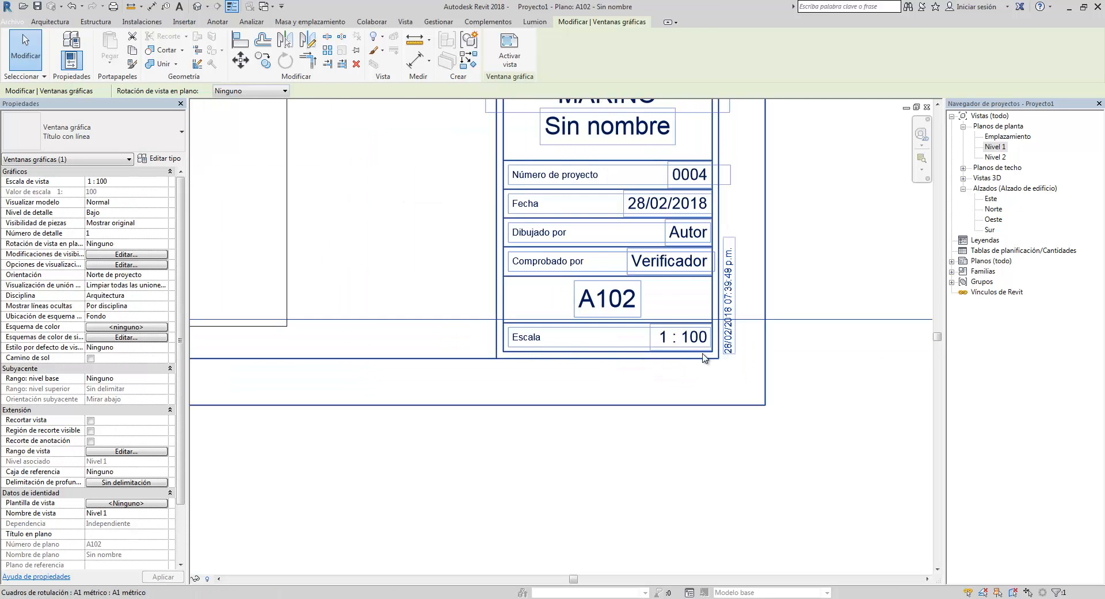
{"action": "scroll", "coordinate": [703, 357], "scroll_direction": "down", "scroll_amount": 5}
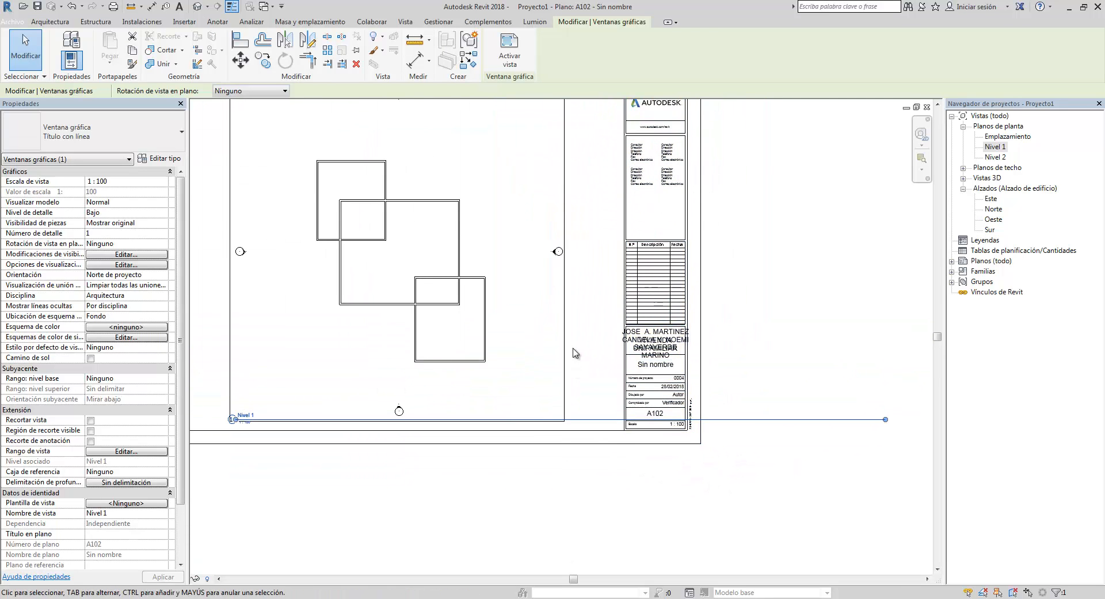
{"action": "left_click", "coordinate": [568, 343]}
{"action": "left_click", "coordinate": [491, 329]}
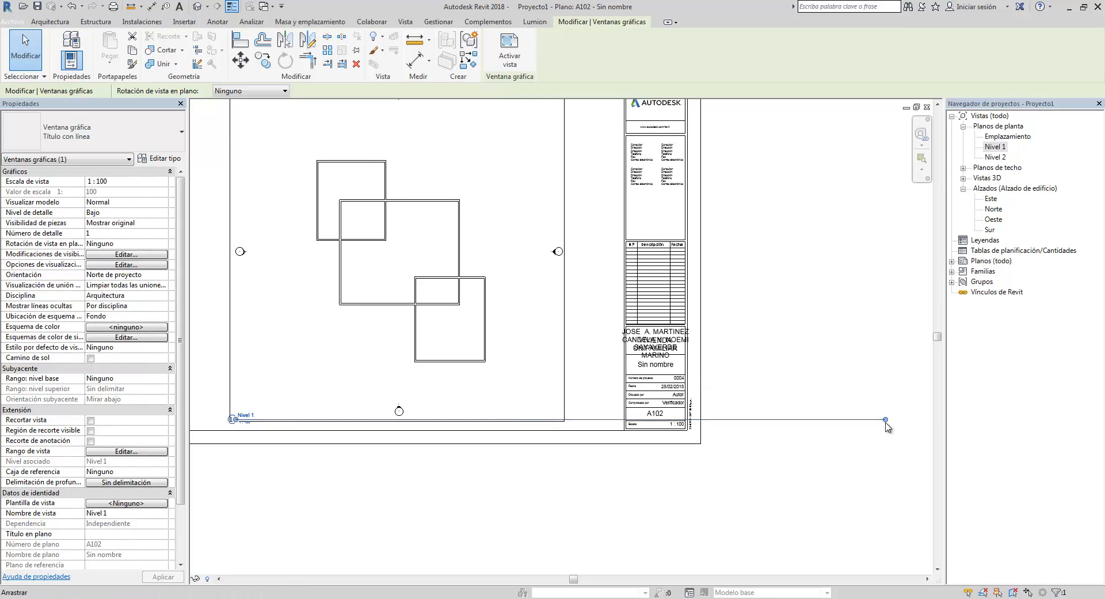
{"action": "left_click_drag", "start_coordinate": [887, 421], "coordinate": [269, 419]}
{"action": "left_click", "coordinate": [314, 468]}
{"action": "middle_click_drag", "start_coordinate": [373, 417], "coordinate": [459, 419]}
- Delete the Nivel 1 plan viewport from the sheet
{"action": "scroll", "coordinate": [420, 415], "scroll_direction": "down", "scroll_amount": 1}
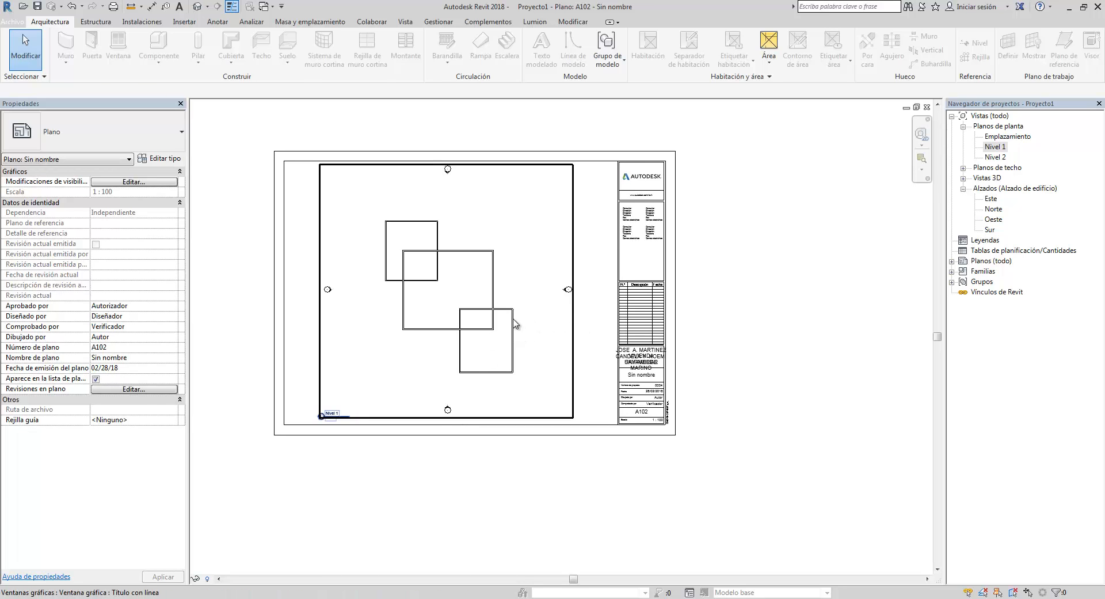
{"action": "left_click", "coordinate": [514, 319]}
{"action": "key", "text": "Delete"}
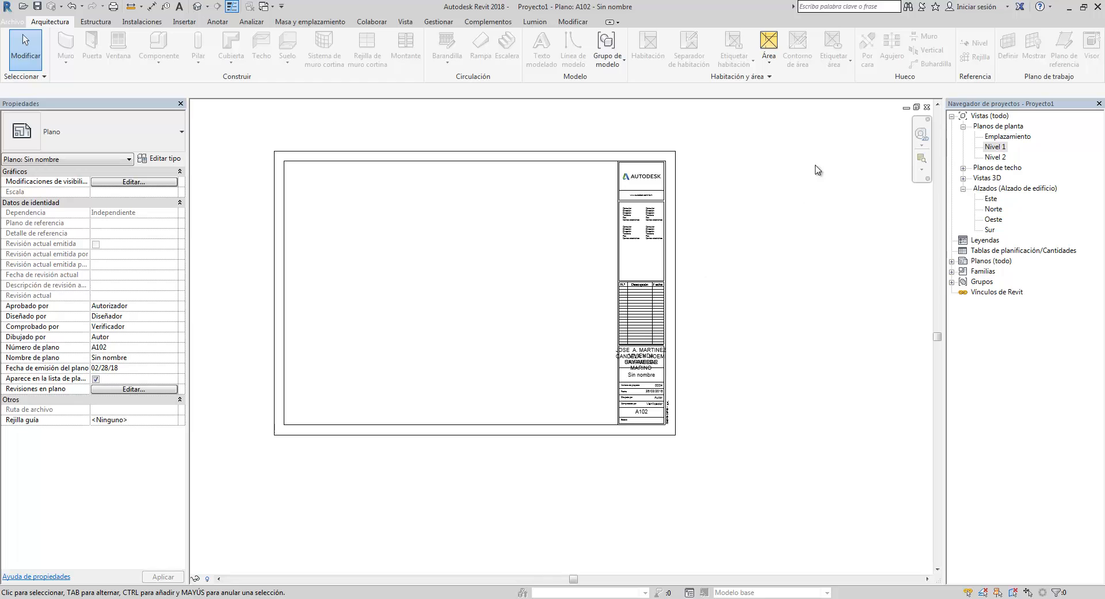
- Open the Nivel 1 floor plan view
{"action": "double_click", "coordinate": [991, 146]}
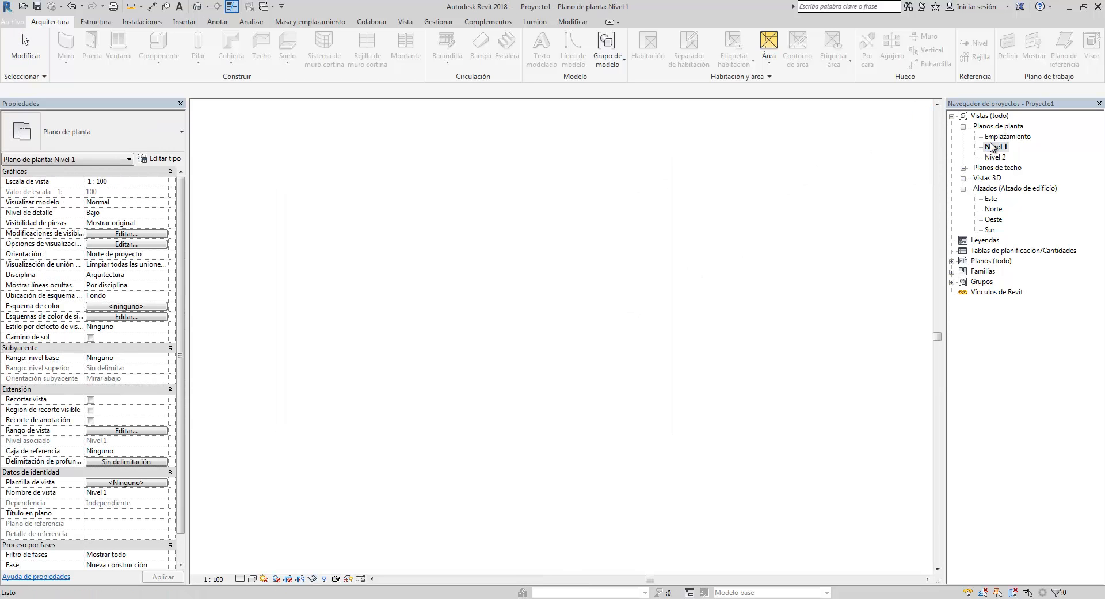
{"action": "scroll", "coordinate": [677, 229], "scroll_direction": "down", "scroll_amount": 2}
{"action": "middle_click_drag", "start_coordinate": [647, 233], "coordinate": [551, 229]}
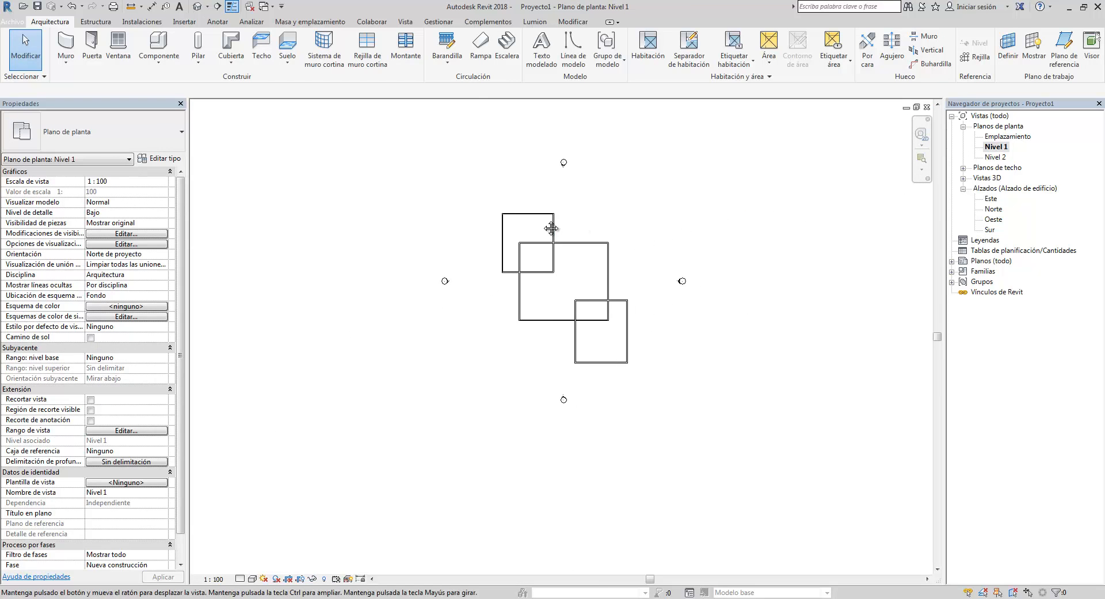
{"action": "scroll", "coordinate": [548, 230], "scroll_direction": "up", "scroll_amount": 3}
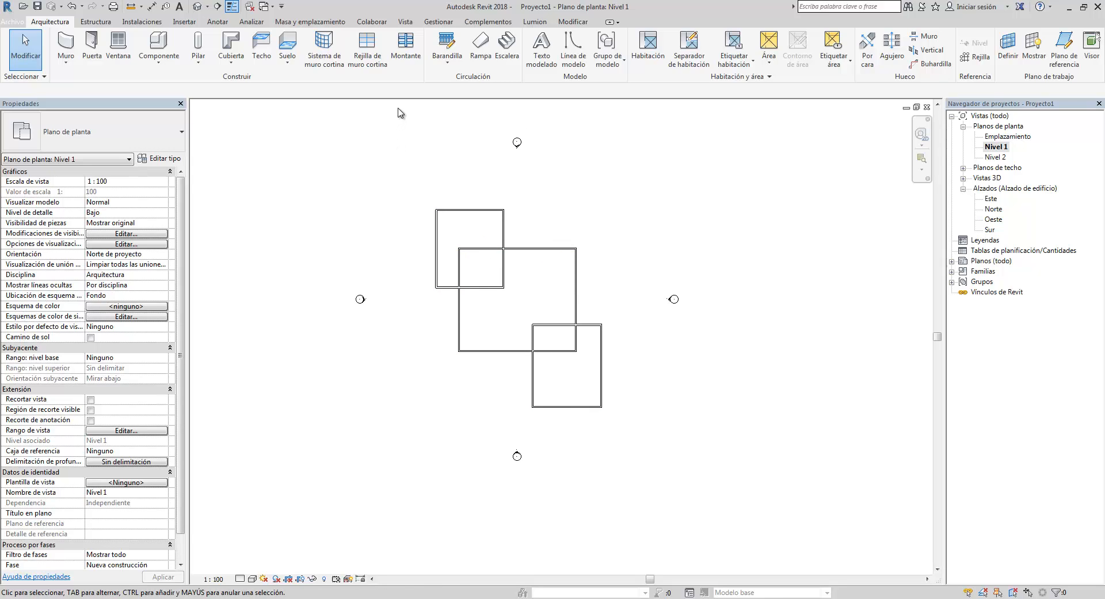
- Examine the Project Parameters and Shared Parameters dialogs, closing each without changes
{"action": "left_click", "coordinate": [442, 25]}
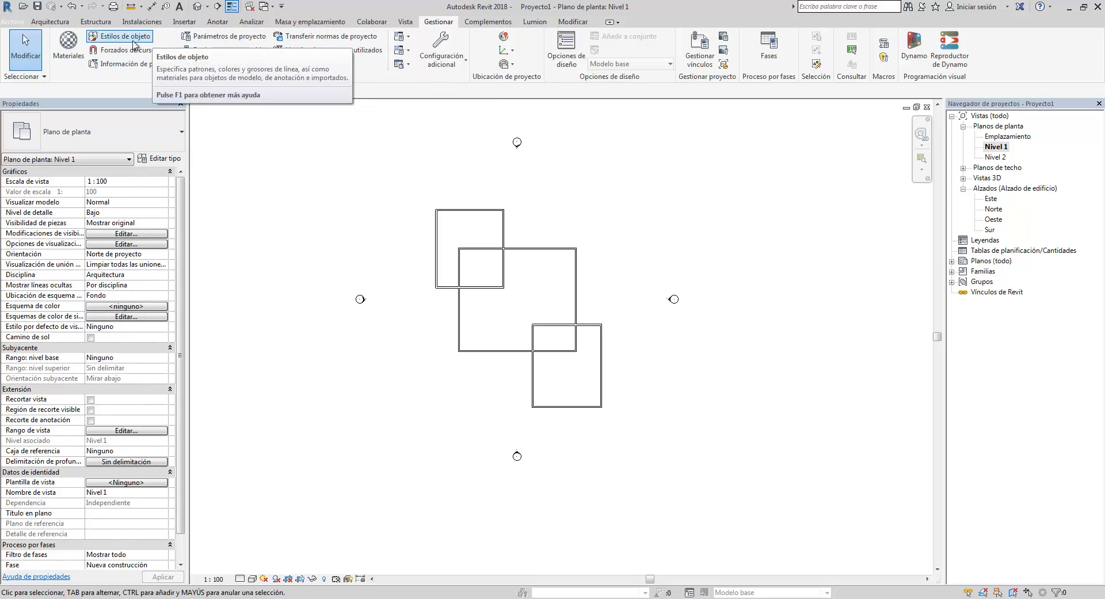
{"action": "left_click", "coordinate": [213, 42]}
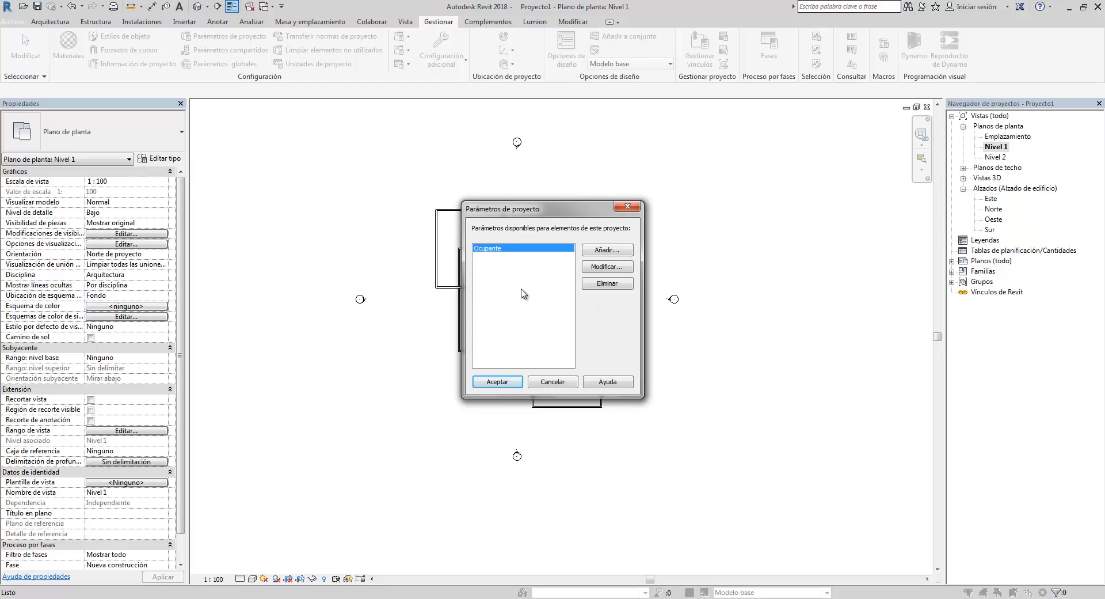
{"action": "left_click", "coordinate": [626, 208]}
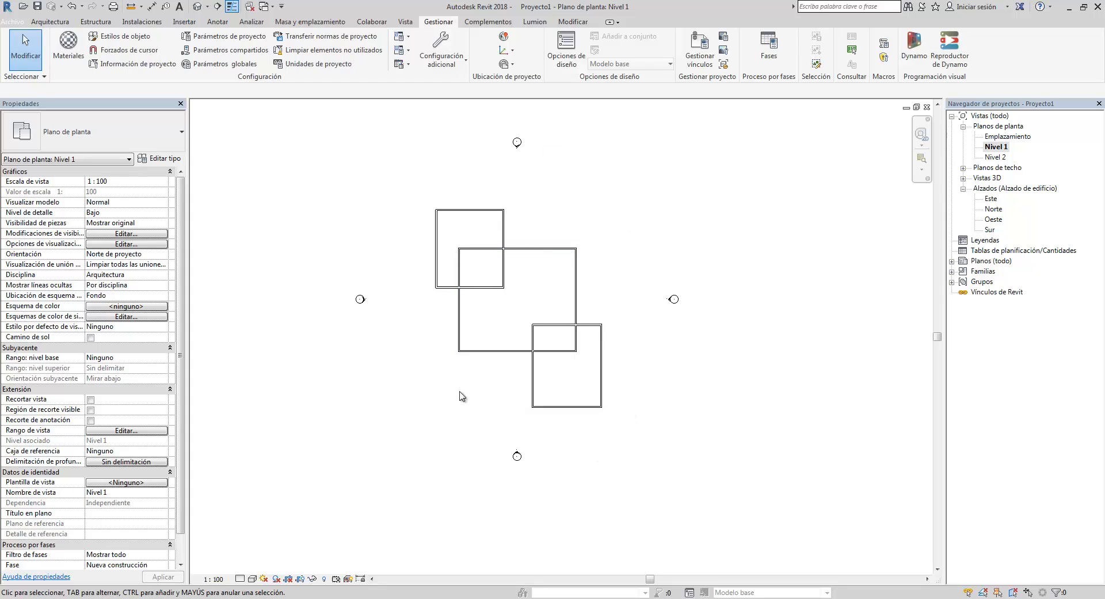
{"action": "left_click", "coordinate": [238, 51]}
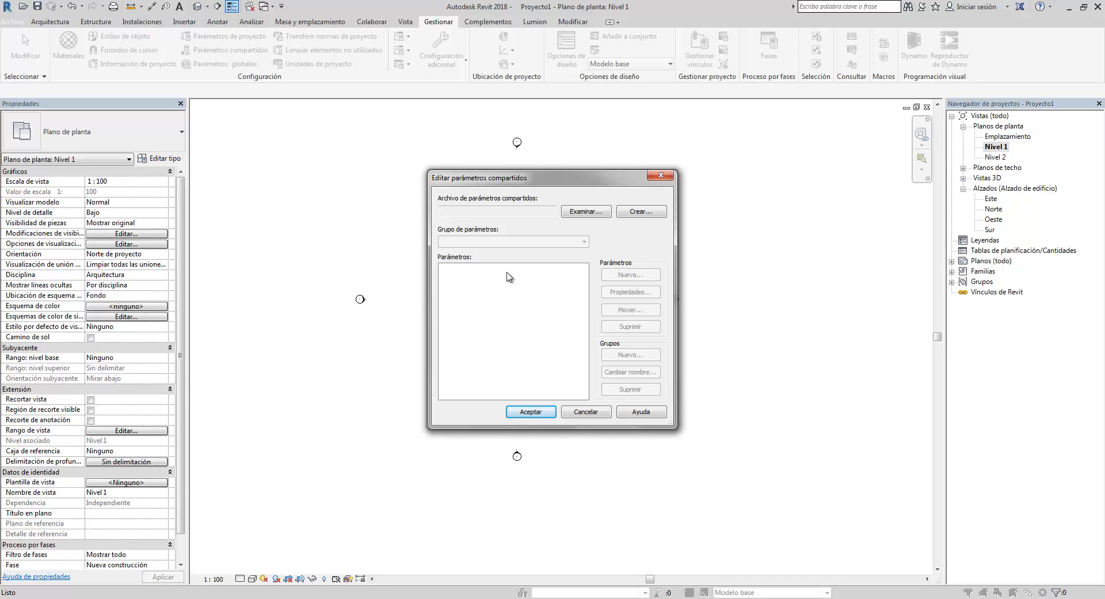
{"action": "left_click", "coordinate": [666, 178]}
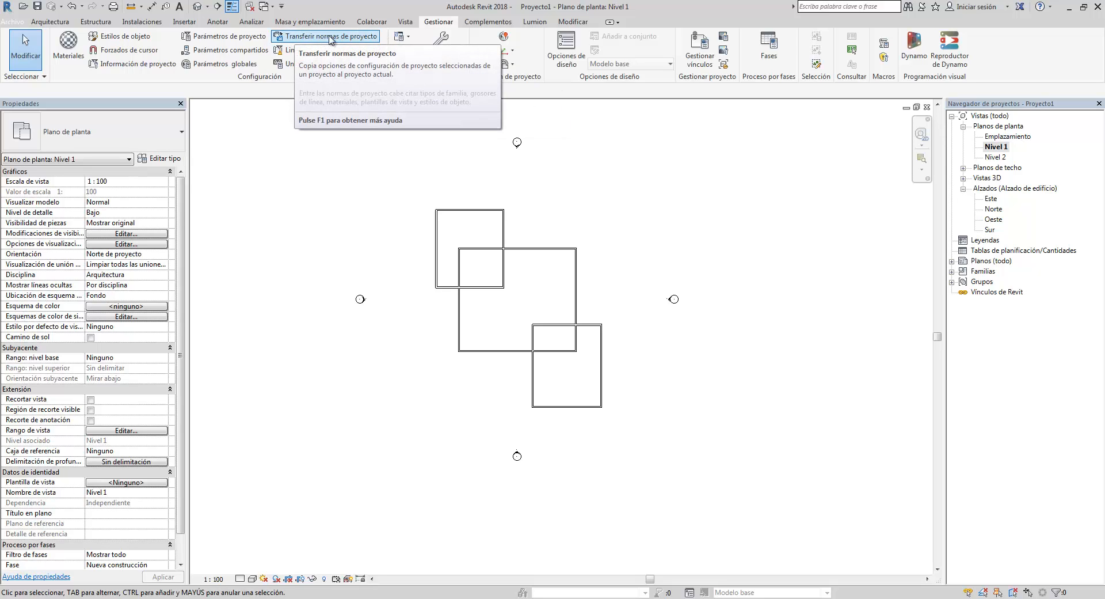
{"action": "left_click", "coordinate": [50, 21]}
{"action": "left_click", "coordinate": [79, 60]}
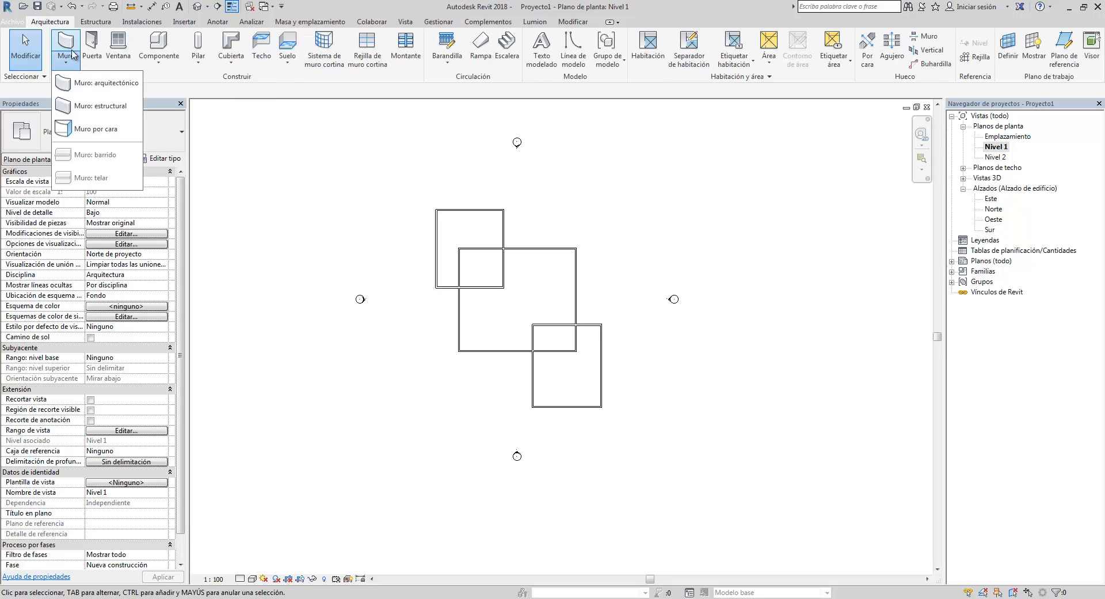
{"action": "left_click", "coordinate": [98, 82]}
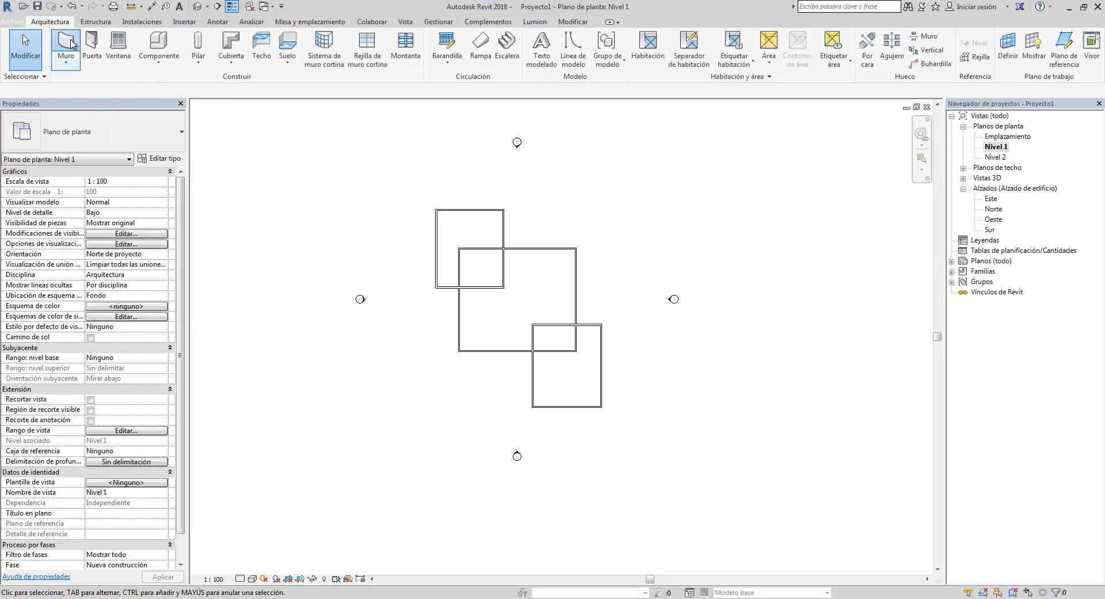
{"action": "left_click", "coordinate": [134, 139]}
{"action": "scroll", "coordinate": [115, 344], "scroll_direction": "down", "scroll_amount": 10}
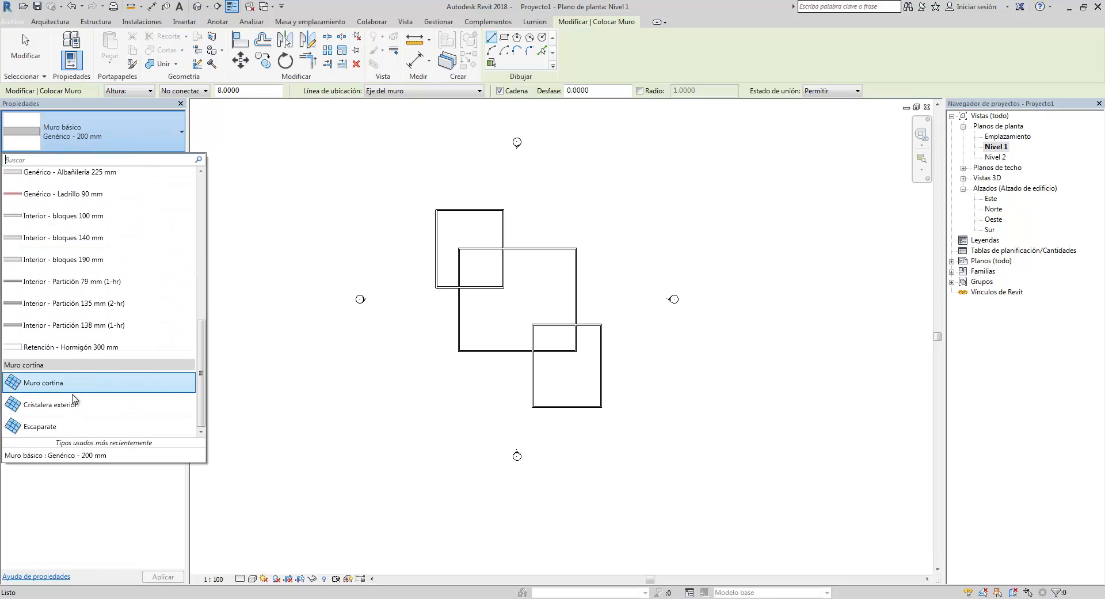
{"action": "mouse_move", "coordinate": [76, 410]}
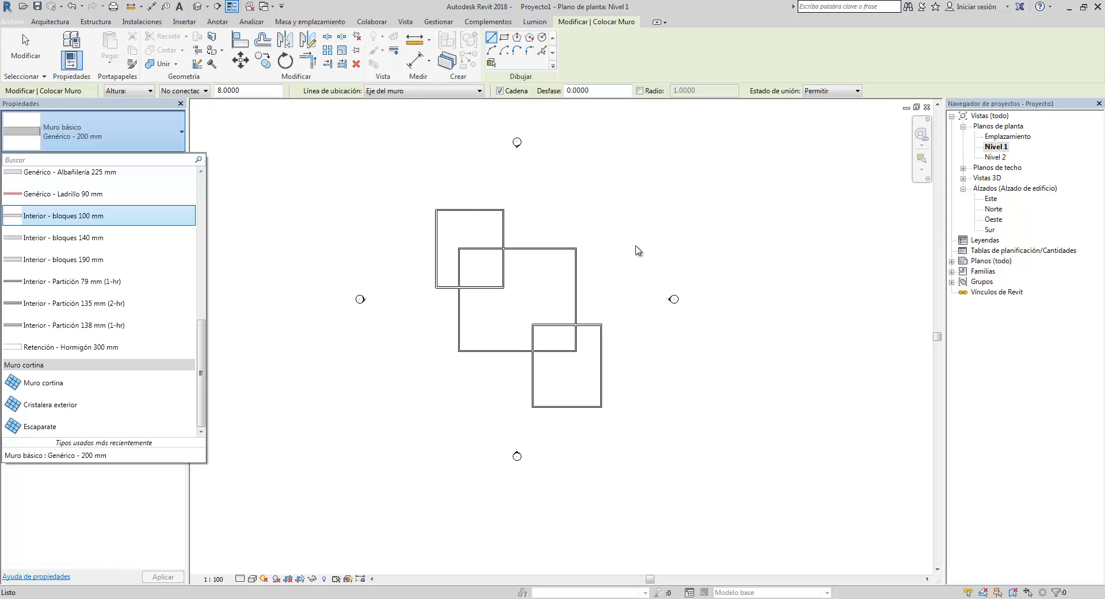
{"action": "left_click", "coordinate": [285, 250]}
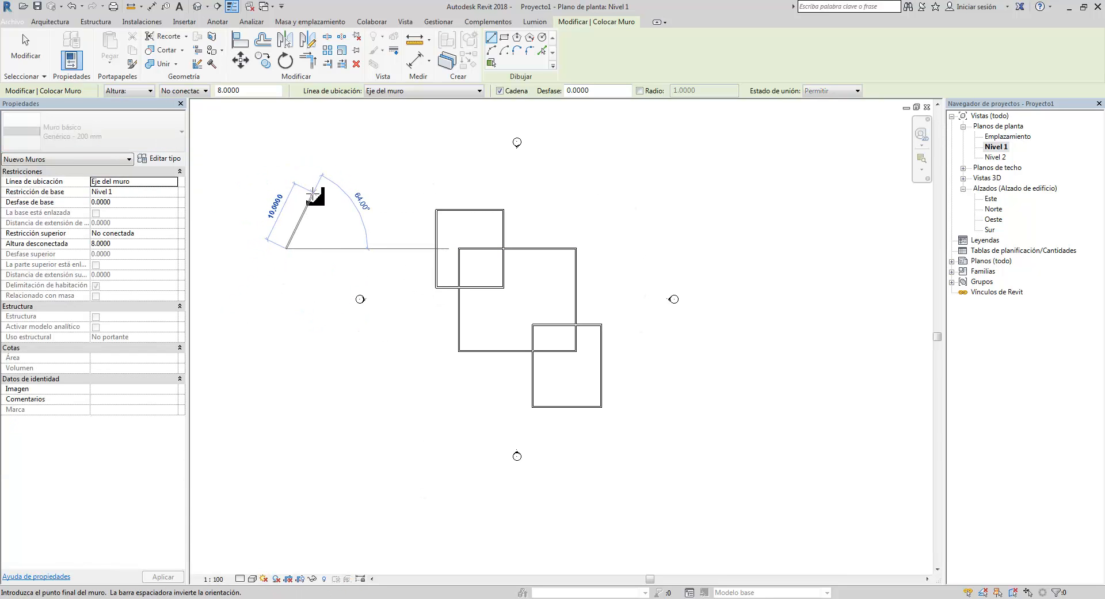
{"action": "key", "text": "Escape"}
{"action": "key", "text": "Escape"}
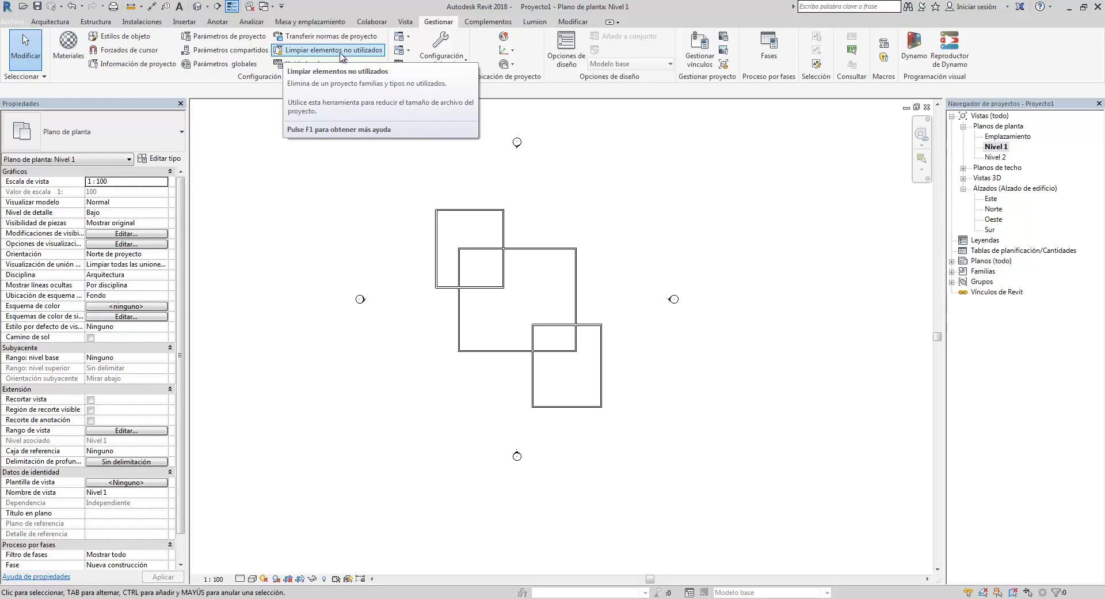
- Start placing a component and browse the available furniture types, then cancel the command without placing anything
{"action": "middle_click_drag", "start_coordinate": [497, 321], "coordinate": [480, 318]}
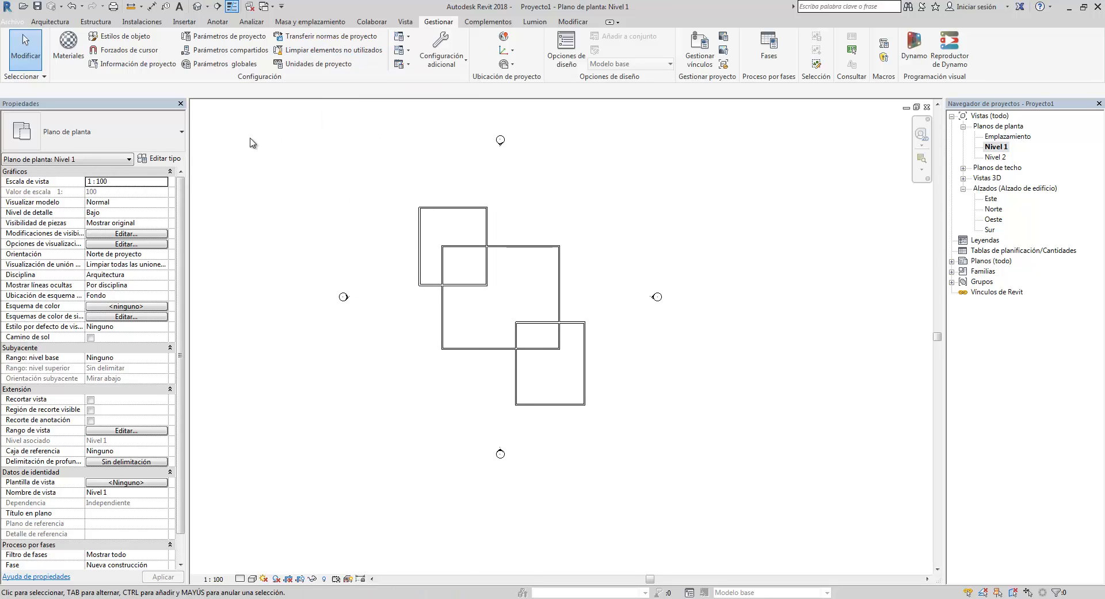
{"action": "left_click", "coordinate": [50, 21]}
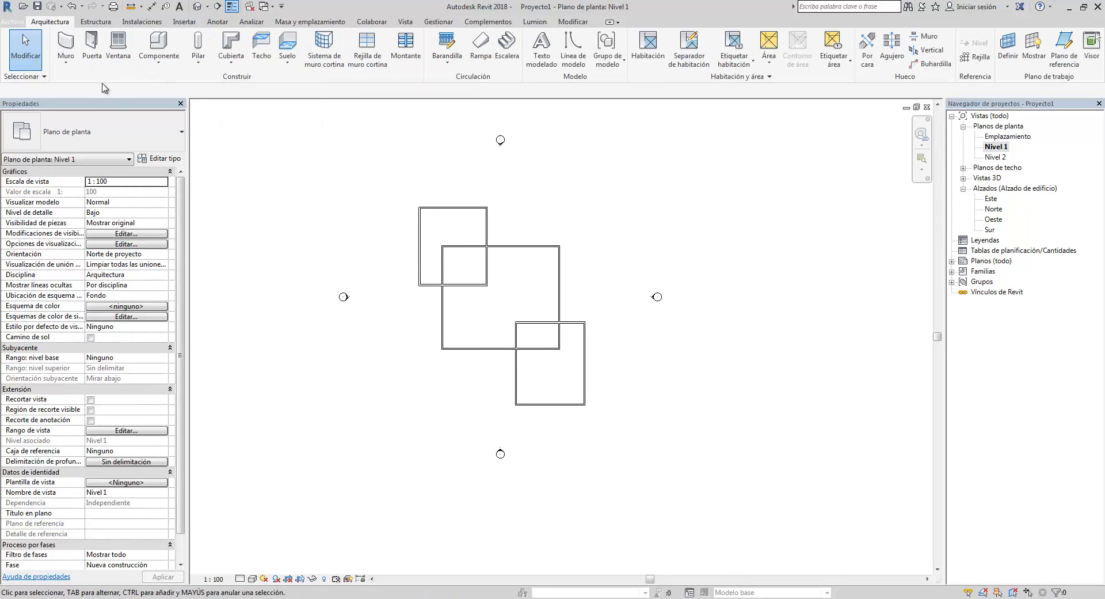
{"action": "left_click", "coordinate": [159, 54]}
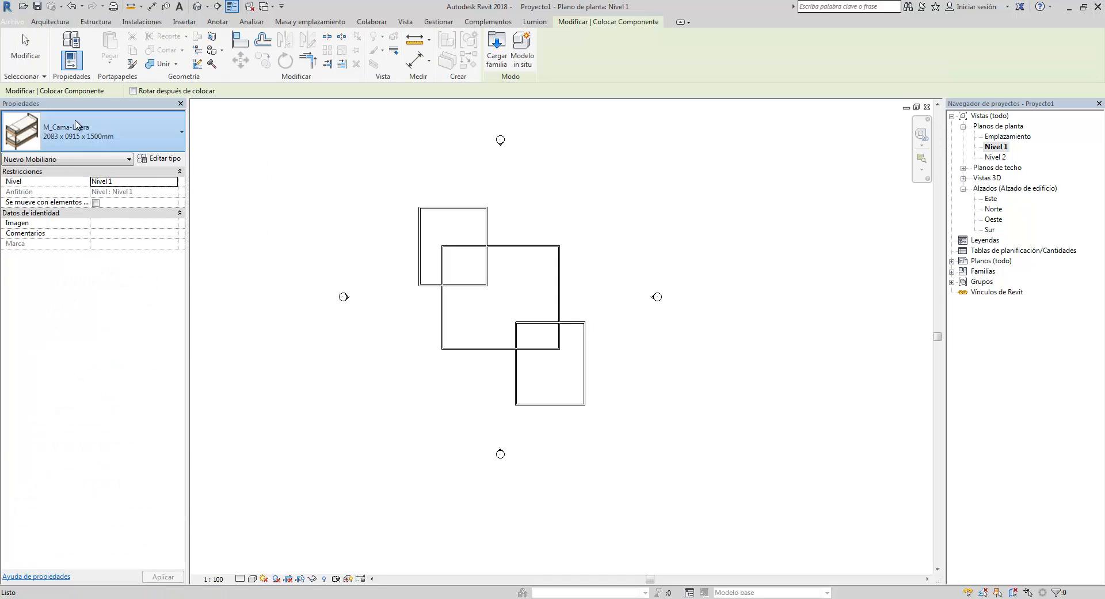
{"action": "left_click", "coordinate": [129, 129]}
{"action": "left_click", "coordinate": [138, 134]}
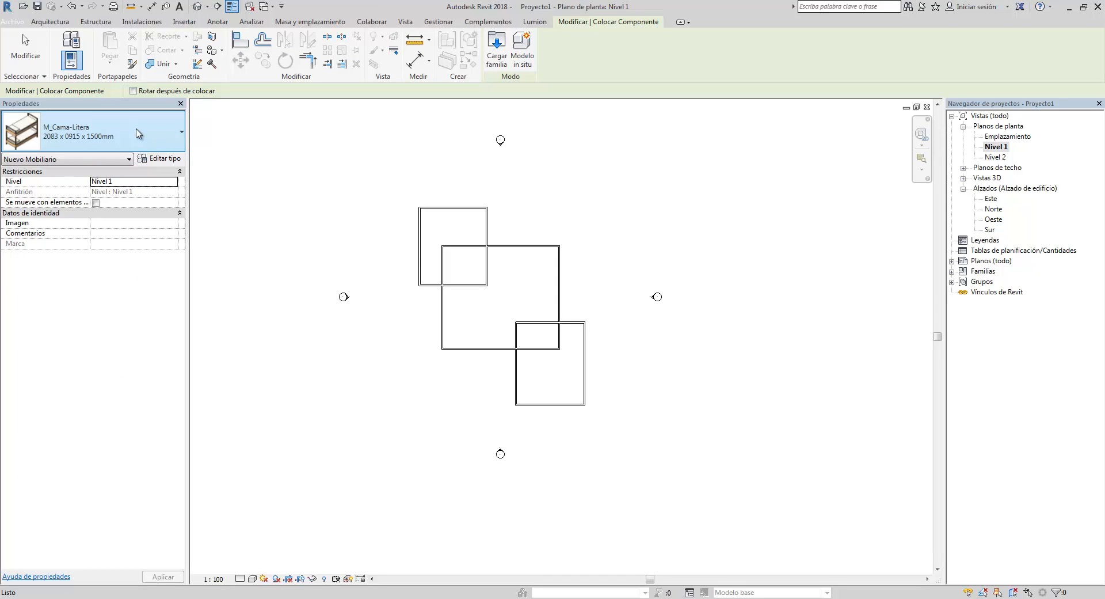
{"action": "left_click", "coordinate": [138, 133]}
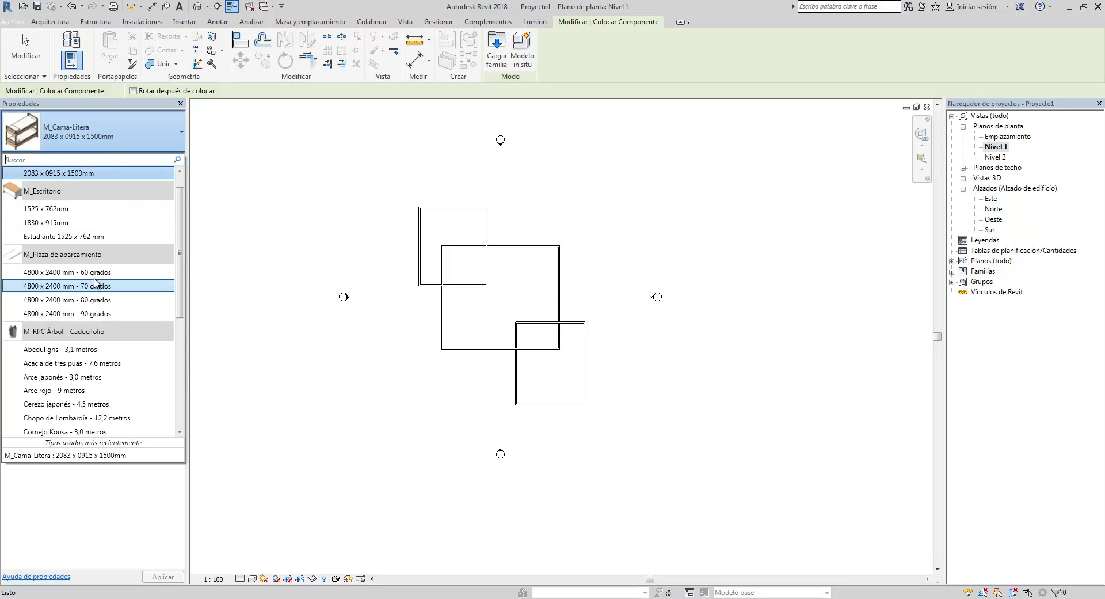
{"action": "scroll", "coordinate": [105, 254], "scroll_direction": "down", "scroll_amount": 5}
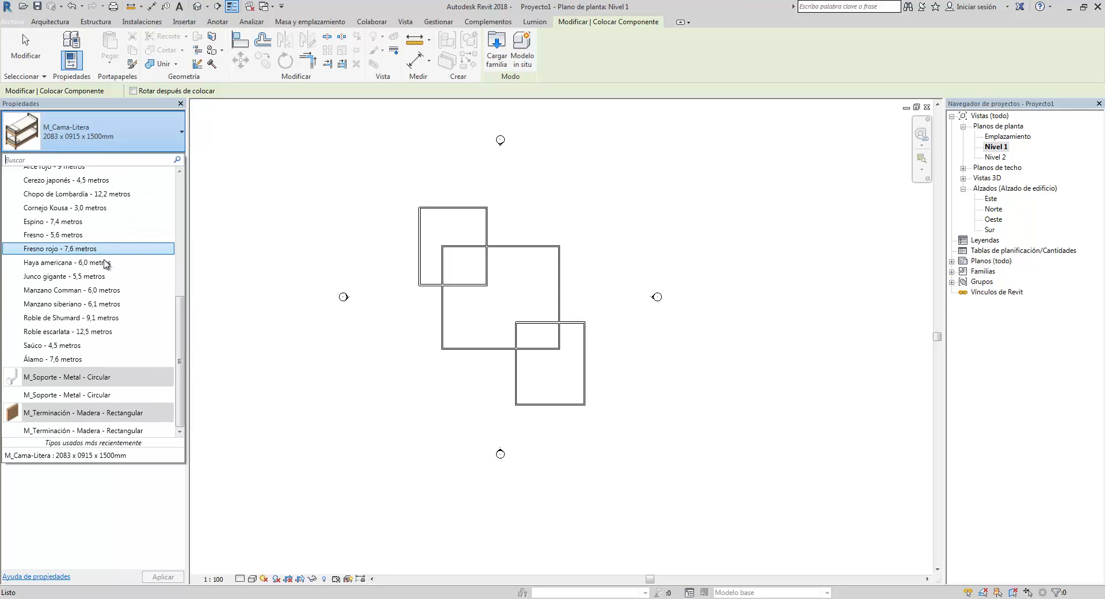
{"action": "scroll", "coordinate": [113, 276], "scroll_direction": "up", "scroll_amount": 6}
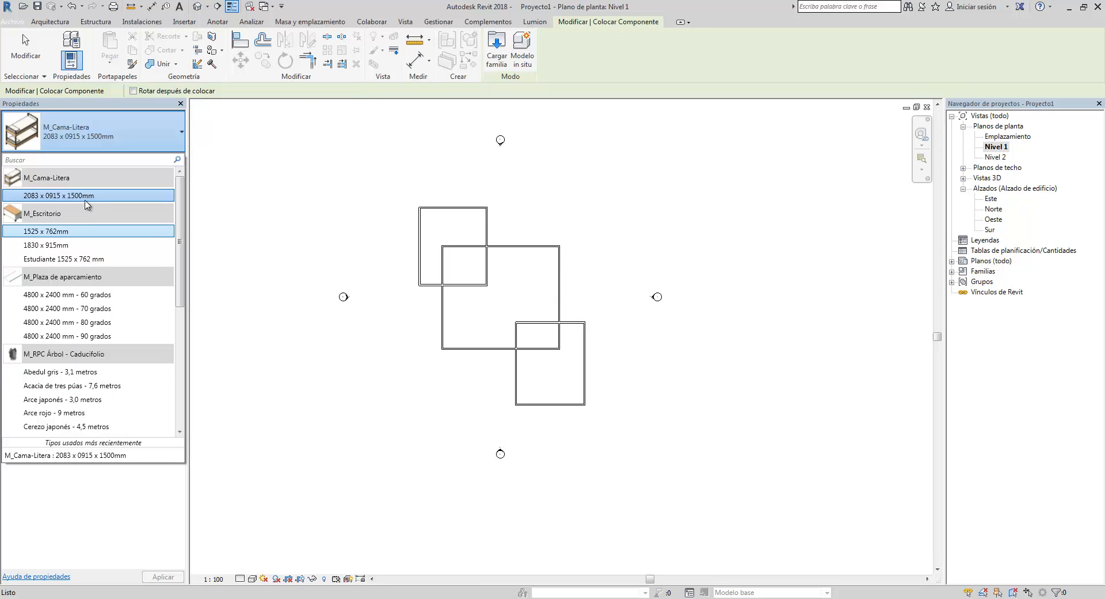
{"action": "mouse_move", "coordinate": [79, 197]}
{"action": "key", "text": "Escape"}
{"action": "key", "text": "Escape"}
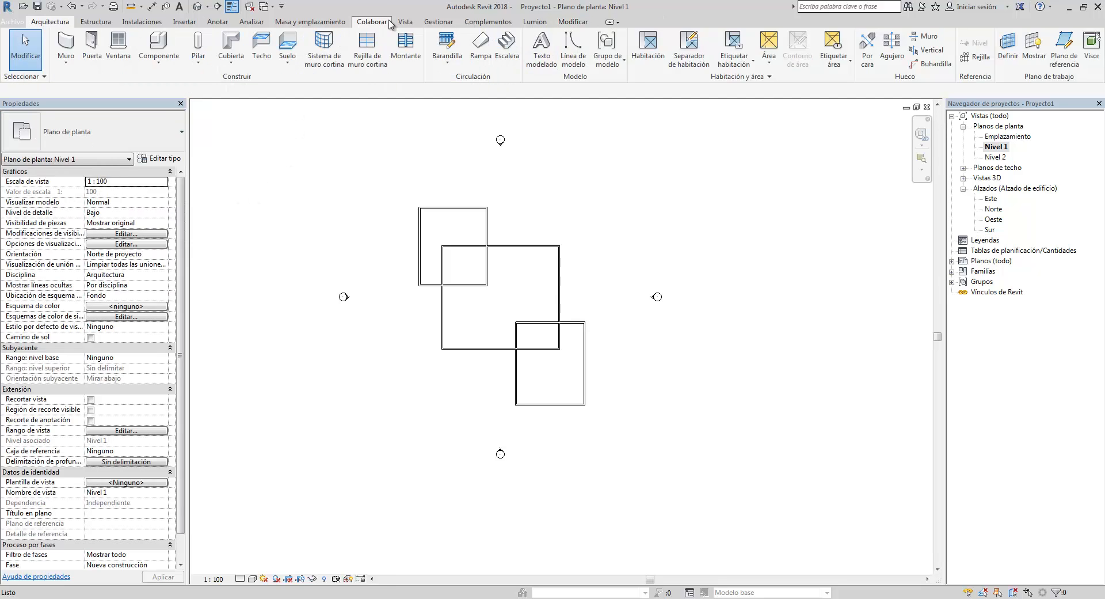
- Examine the Position and Coordinates tool menus in the project location tools
{"action": "left_click", "coordinate": [438, 22]}
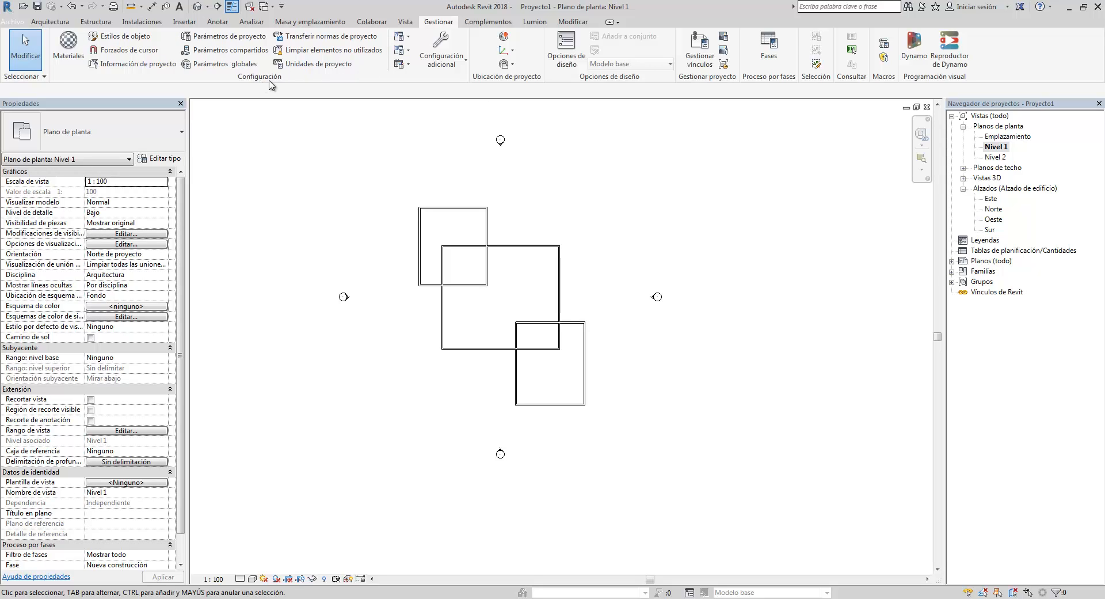
{"action": "left_click", "coordinate": [505, 66]}
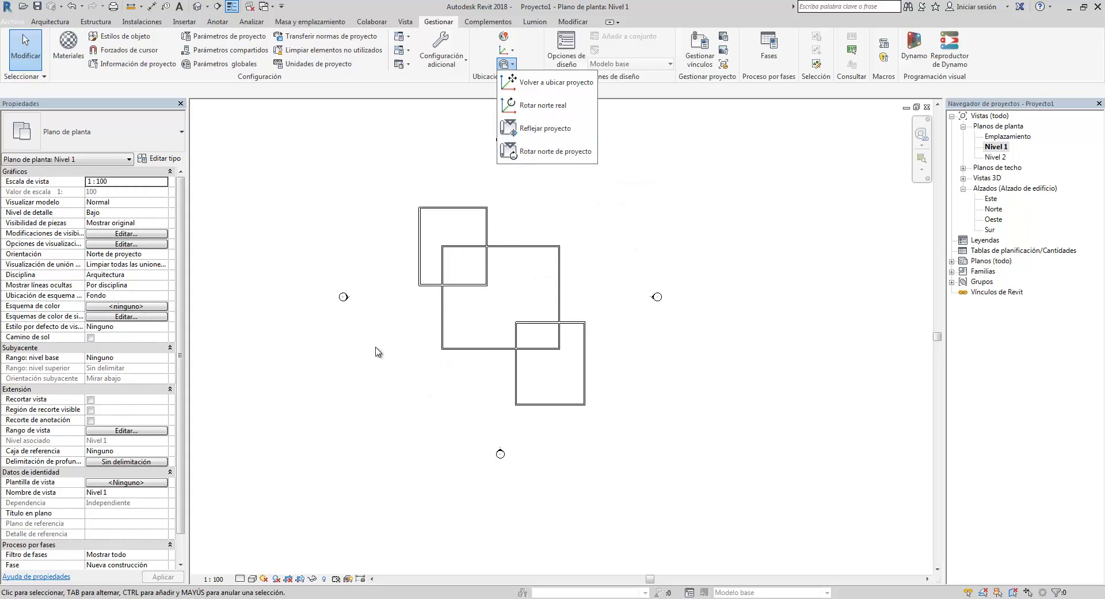
{"action": "left_click", "coordinate": [512, 53]}
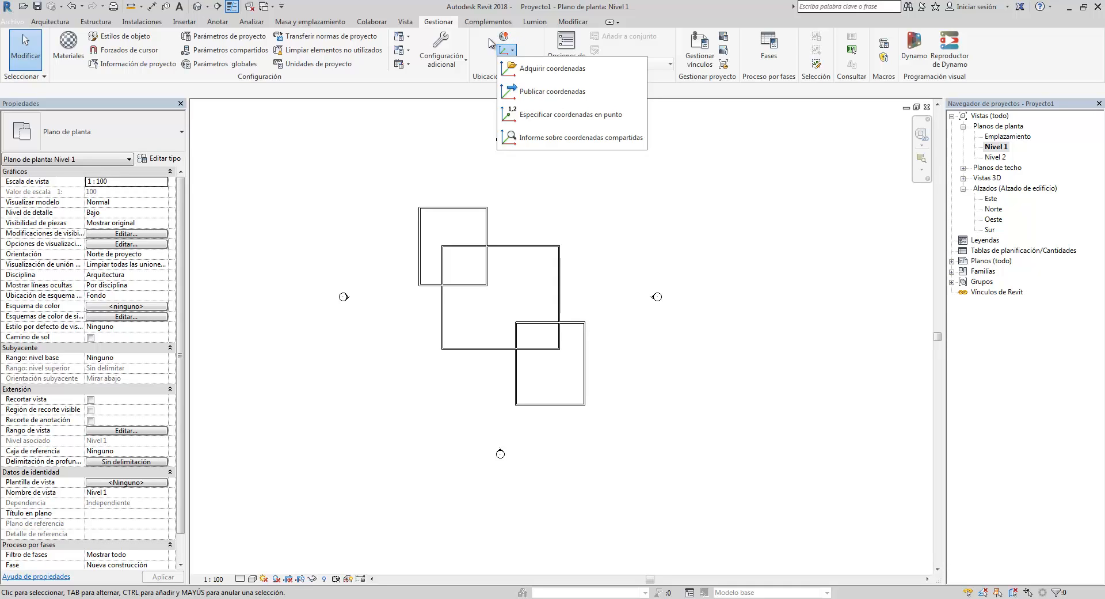
{"action": "left_click", "coordinate": [490, 38]}
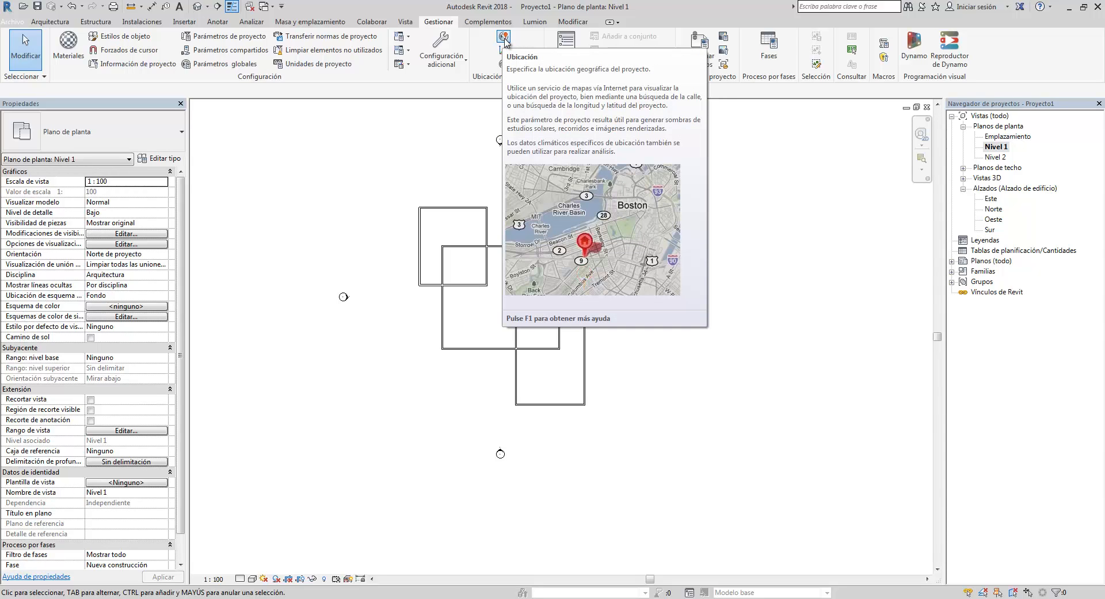
- Open the Location, Weather and Site dialog, enlarge it and review its Weather and Site tabs
{"action": "left_click", "coordinate": [505, 39]}
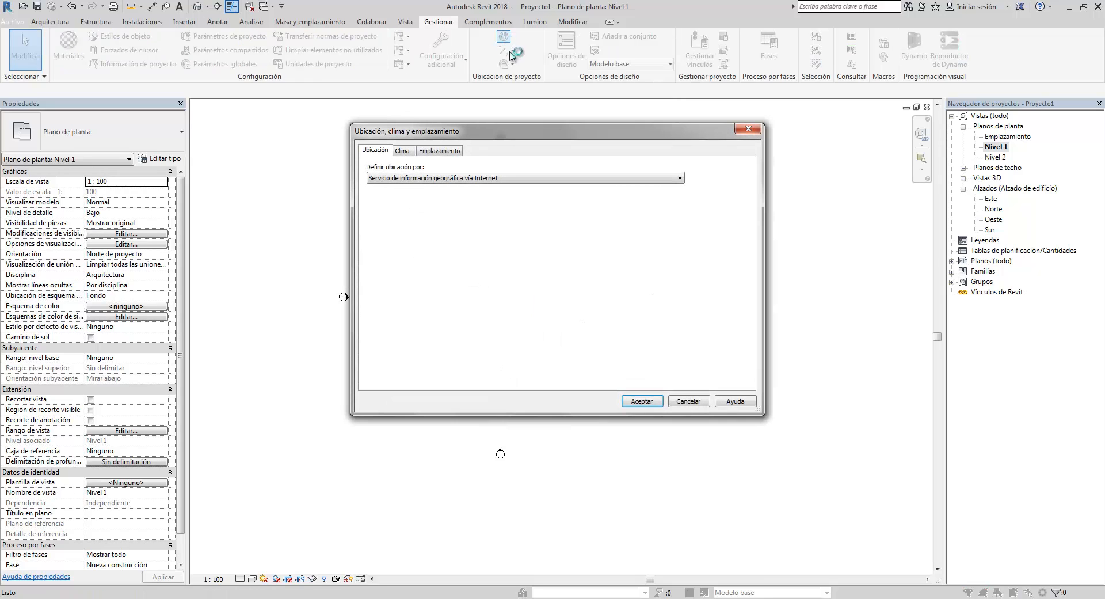
{"action": "left_click_drag", "start_coordinate": [470, 140], "coordinate": [444, 123]}
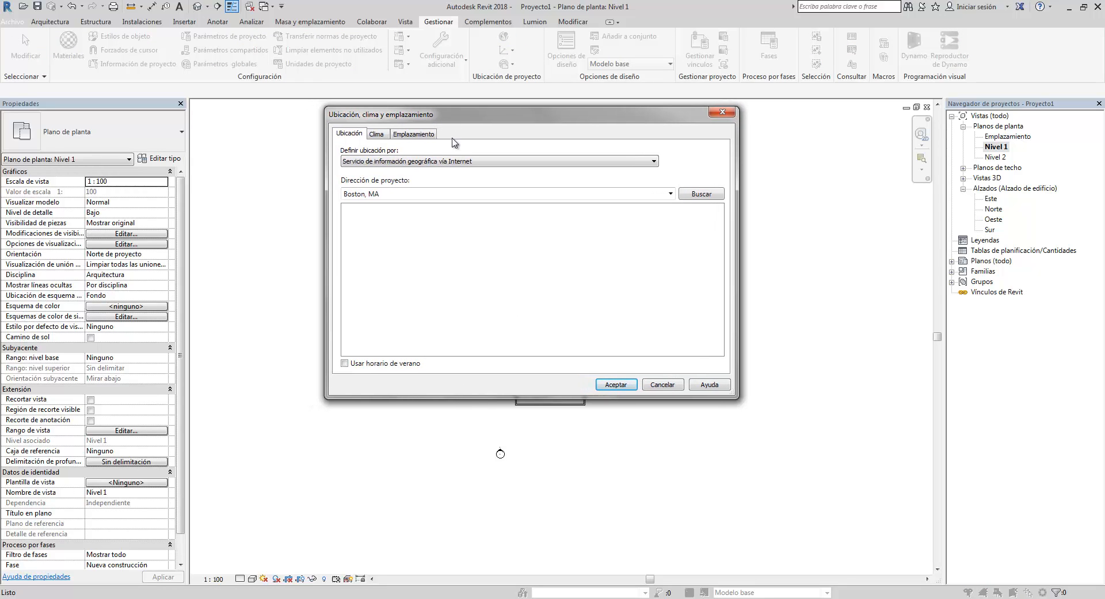
{"action": "left_click", "coordinate": [385, 134]}
{"action": "left_click", "coordinate": [415, 134]}
{"action": "left_click", "coordinate": [349, 135]}
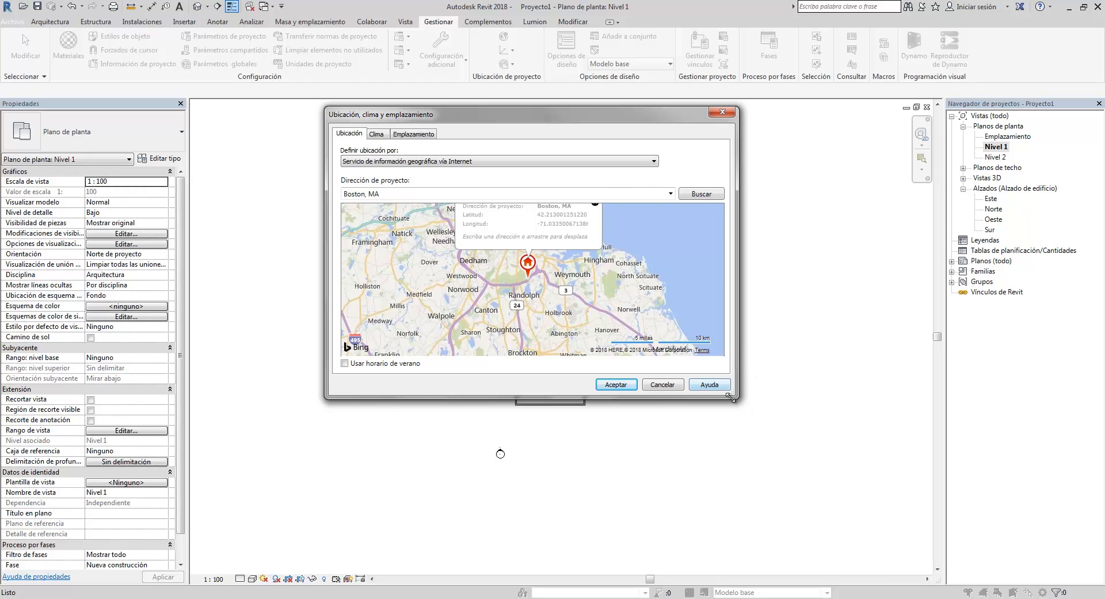
{"action": "left_click_drag", "start_coordinate": [733, 395], "coordinate": [846, 493]}
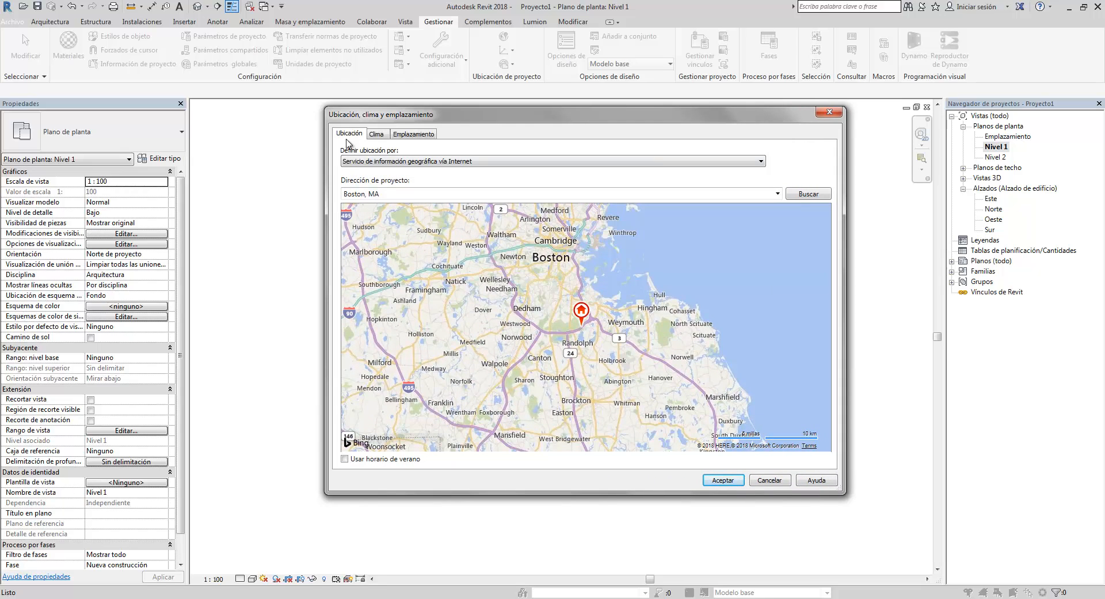
{"action": "left_click", "coordinate": [395, 193]}
{"action": "left_click", "coordinate": [392, 193]}
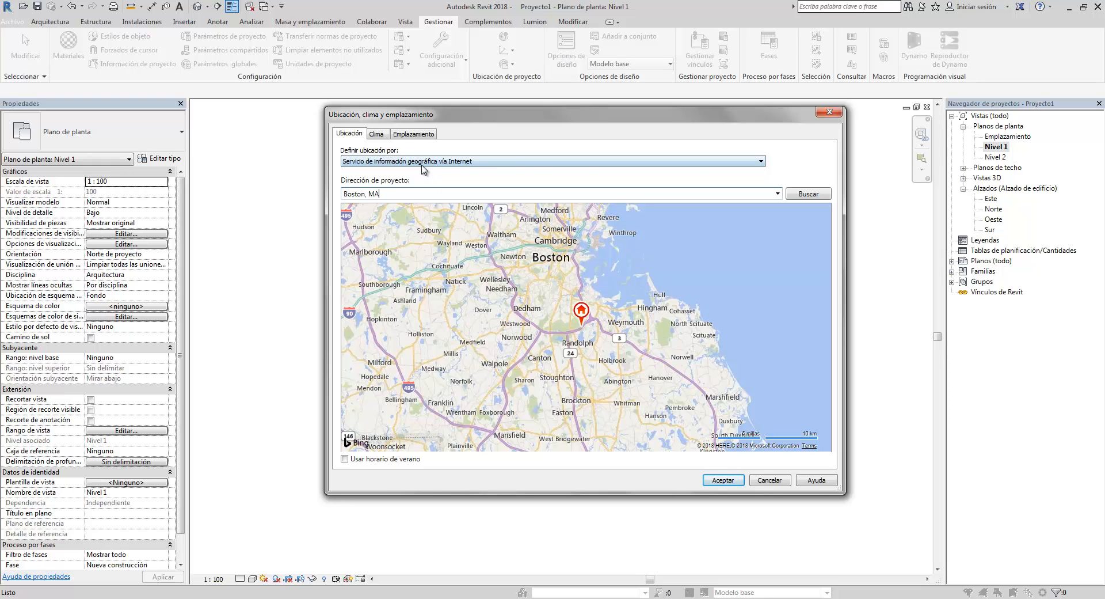
- Switch the location definition method to the default city list
{"action": "left_click", "coordinate": [713, 166]}
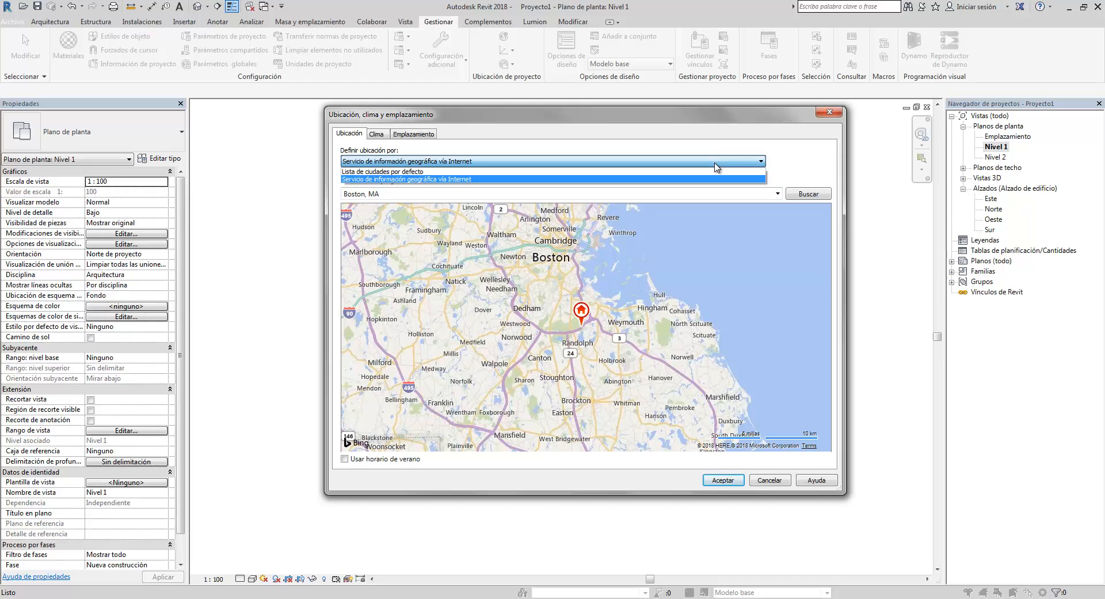
{"action": "left_click", "coordinate": [715, 163]}
{"action": "left_click", "coordinate": [714, 164]}
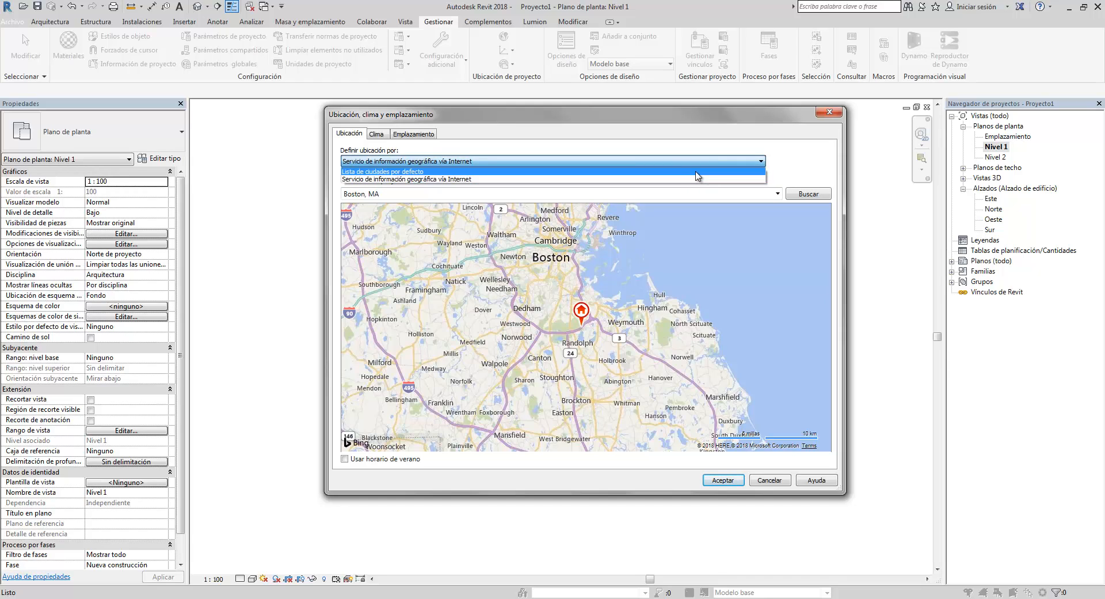
{"action": "left_click", "coordinate": [696, 172]}
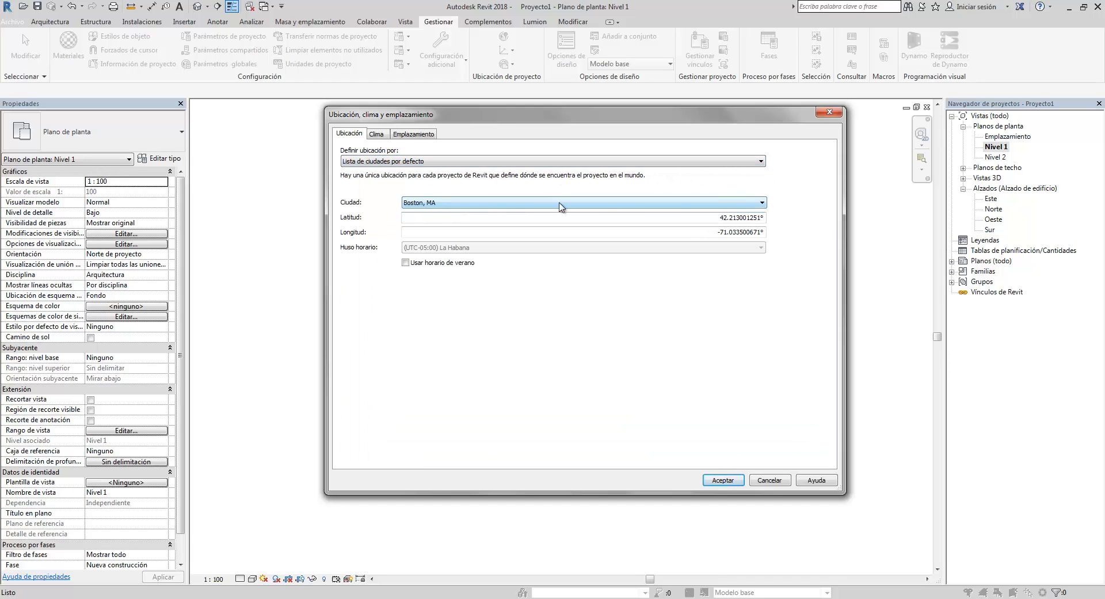
- Choose Lima, Perú as the project city from the default city list
{"action": "left_click", "coordinate": [763, 203]}
{"action": "scroll", "coordinate": [713, 244], "scroll_direction": "down", "scroll_amount": 5}
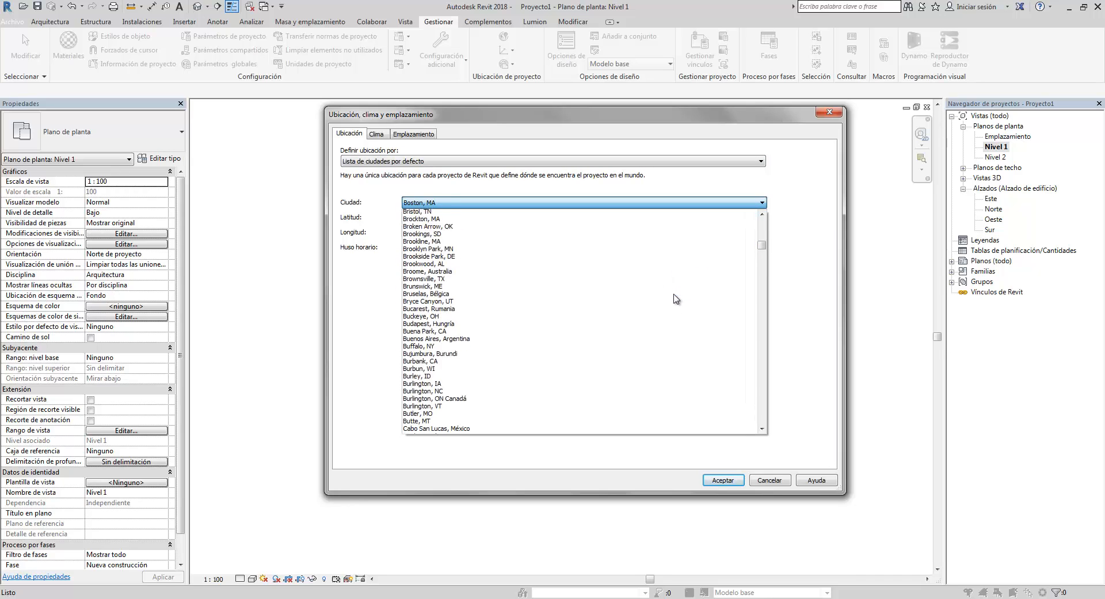
{"action": "scroll", "coordinate": [676, 296], "scroll_direction": "down", "scroll_amount": 8}
{"action": "left_click_drag", "start_coordinate": [763, 247], "coordinate": [764, 366]}
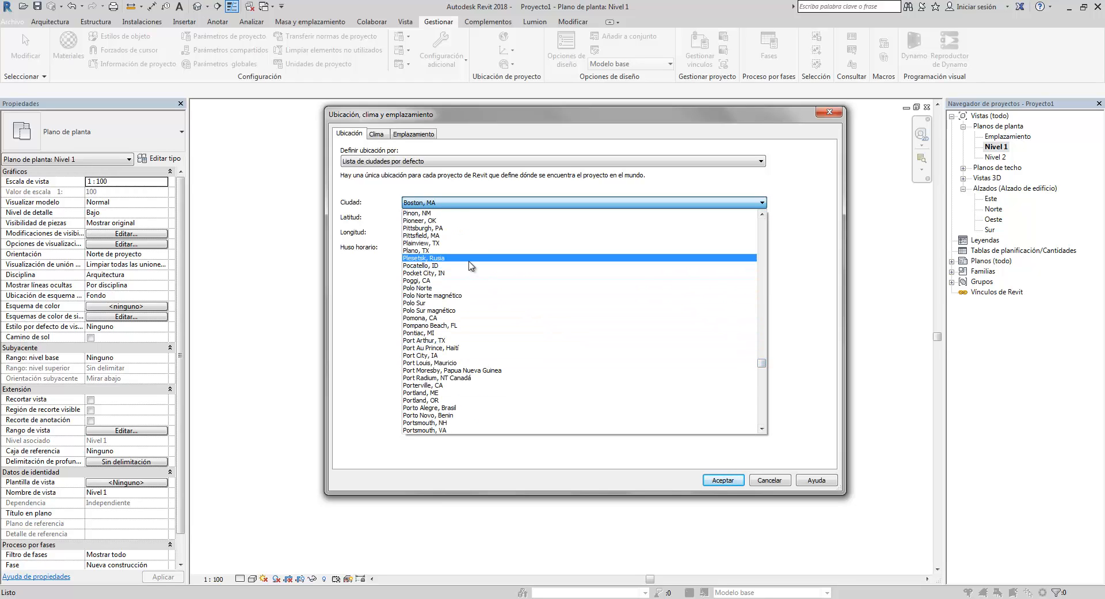
{"action": "scroll", "coordinate": [468, 265], "scroll_direction": "up", "scroll_amount": 2}
{"action": "scroll", "coordinate": [472, 270], "scroll_direction": "up", "scroll_amount": 3}
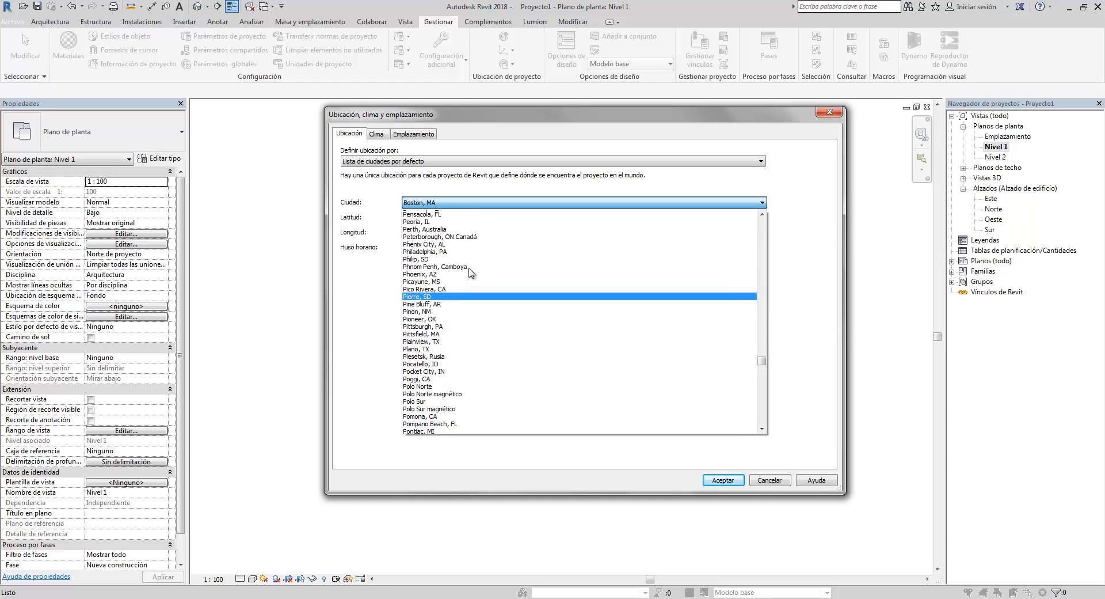
{"action": "scroll", "coordinate": [452, 282], "scroll_direction": "up", "scroll_amount": 3}
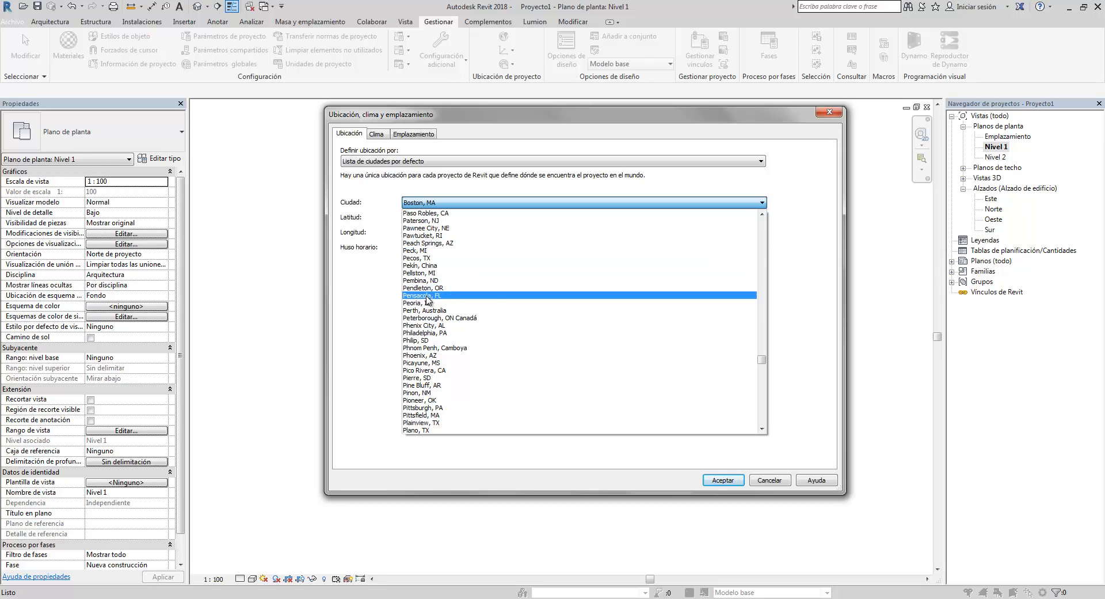
{"action": "scroll", "coordinate": [427, 291], "scroll_direction": "down", "scroll_amount": 1}
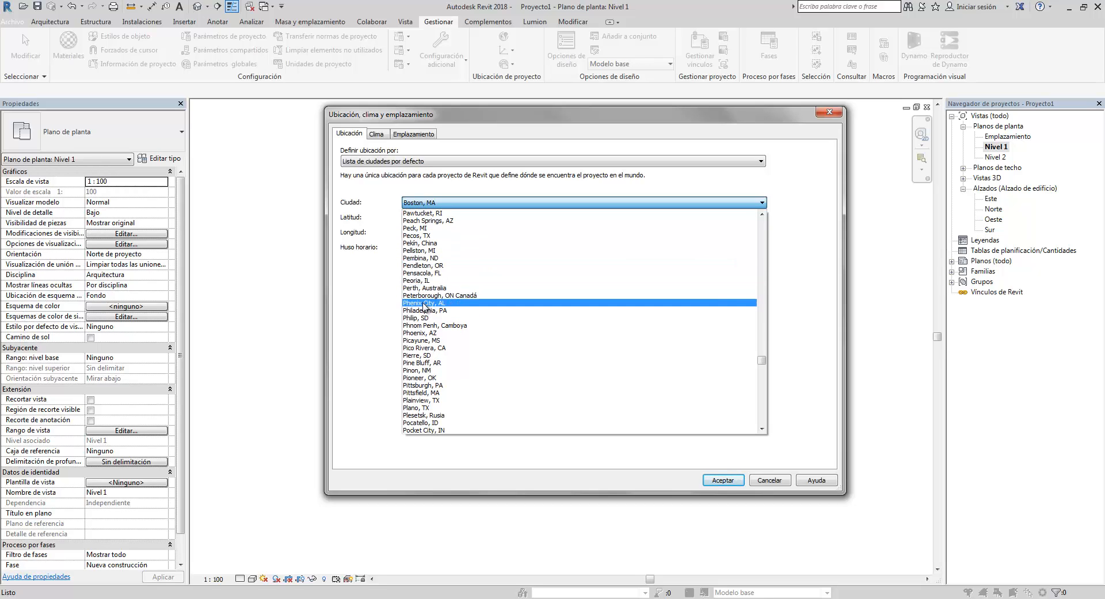
{"action": "scroll", "coordinate": [427, 317], "scroll_direction": "down", "scroll_amount": 1}
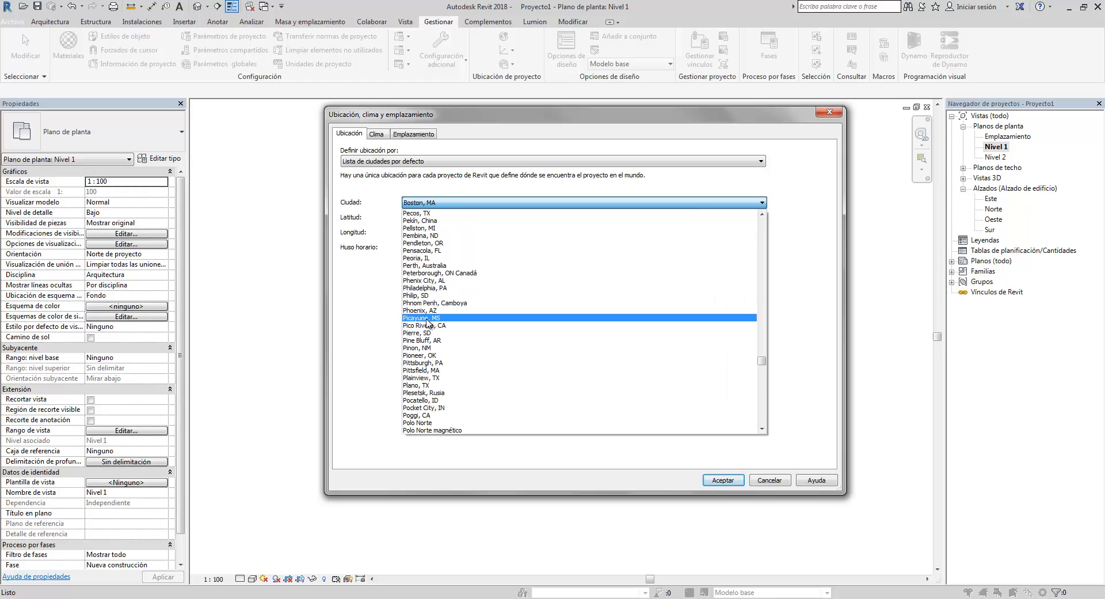
{"action": "scroll", "coordinate": [426, 319], "scroll_direction": "up", "scroll_amount": 3}
{"action": "scroll", "coordinate": [432, 288], "scroll_direction": "up", "scroll_amount": 1}
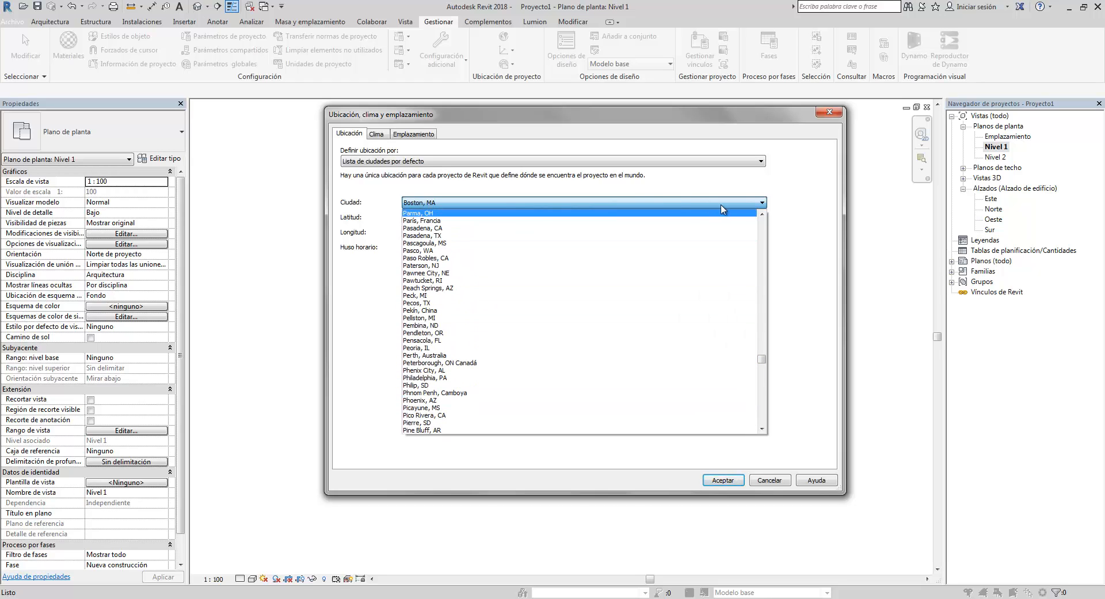
{"action": "left_click_drag", "start_coordinate": [762, 363], "coordinate": [758, 326]}
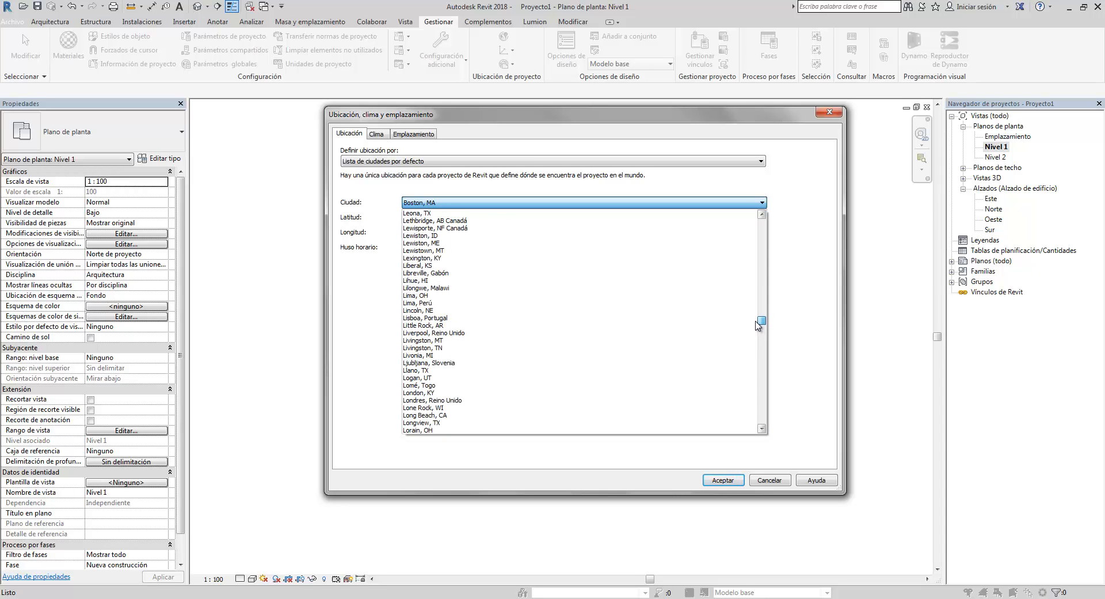
{"action": "scroll", "coordinate": [637, 328], "scroll_direction": "down", "scroll_amount": 1}
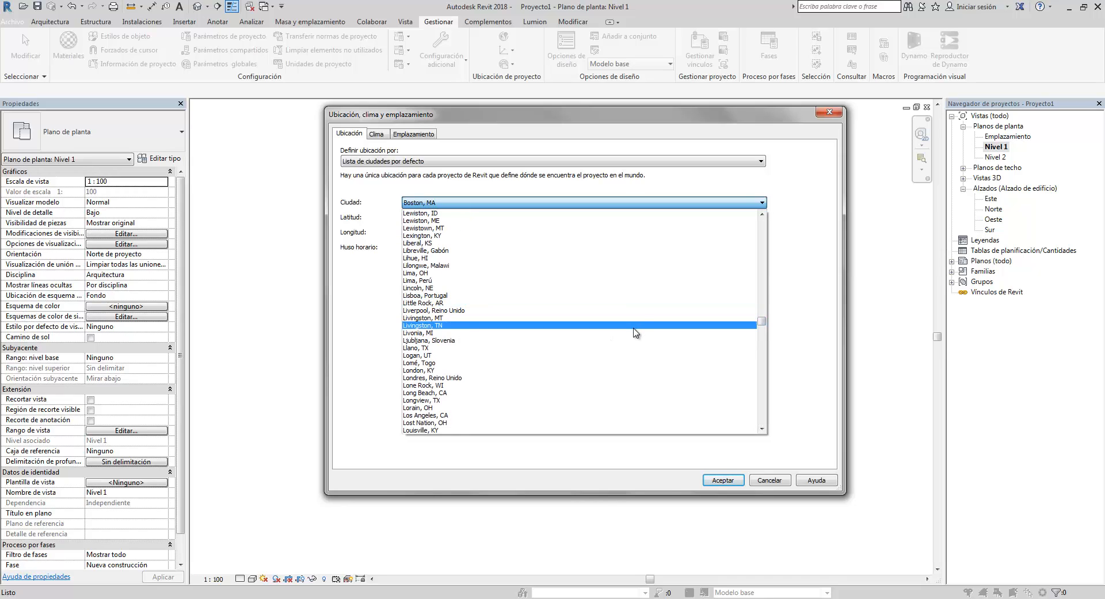
{"action": "left_click", "coordinate": [418, 281]}
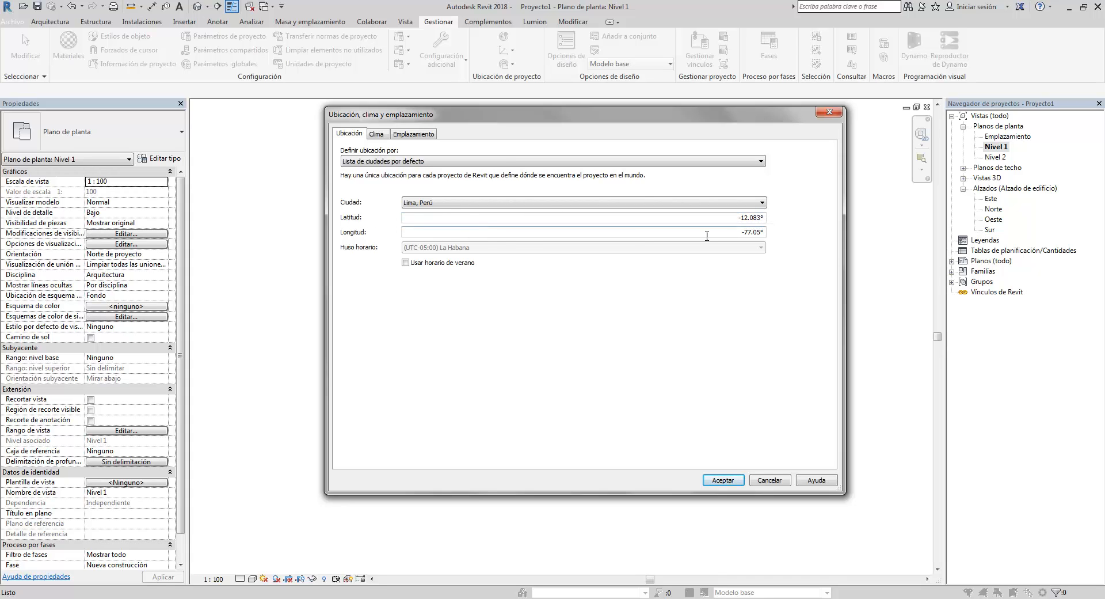
- Switch the location definition method back to the Internet mapping service
{"action": "left_click", "coordinate": [605, 163]}
{"action": "left_click", "coordinate": [606, 165]}
{"action": "left_click", "coordinate": [605, 164]}
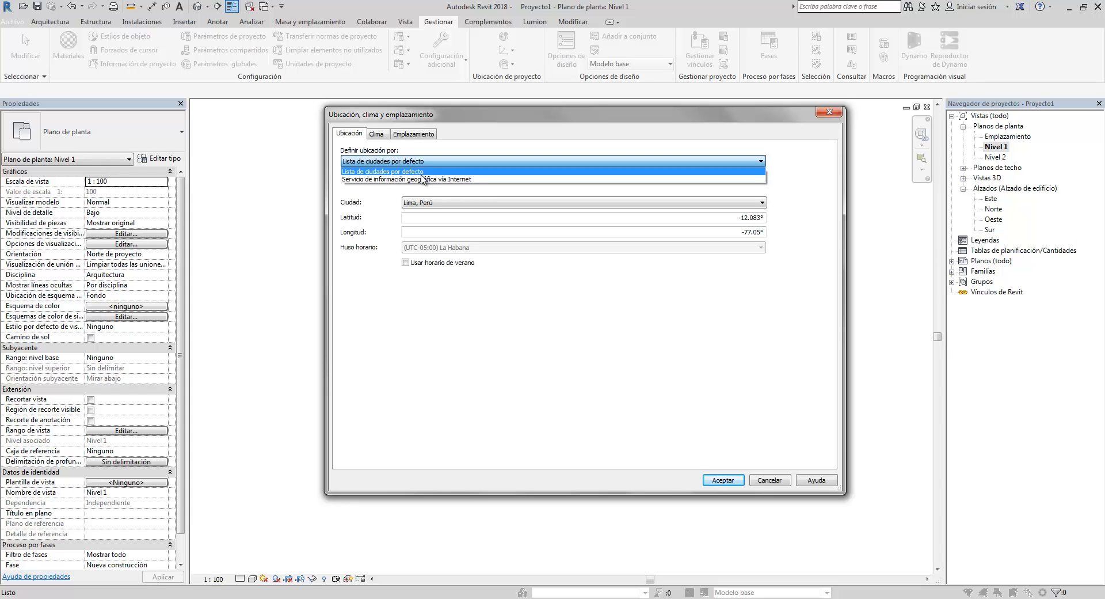
{"action": "left_click", "coordinate": [442, 168]}
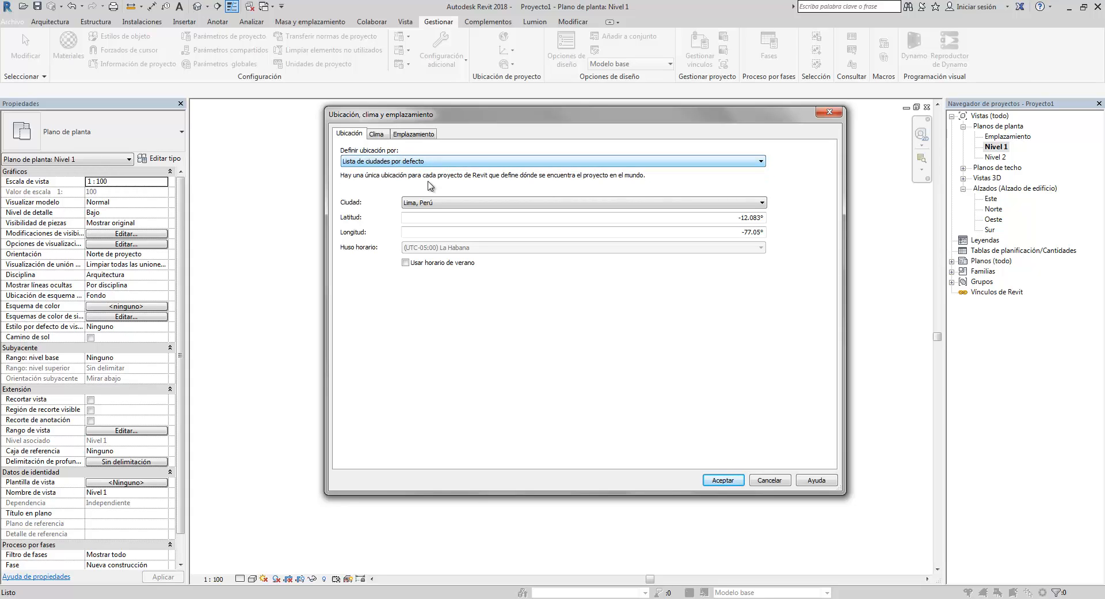
{"action": "left_click", "coordinate": [396, 162]}
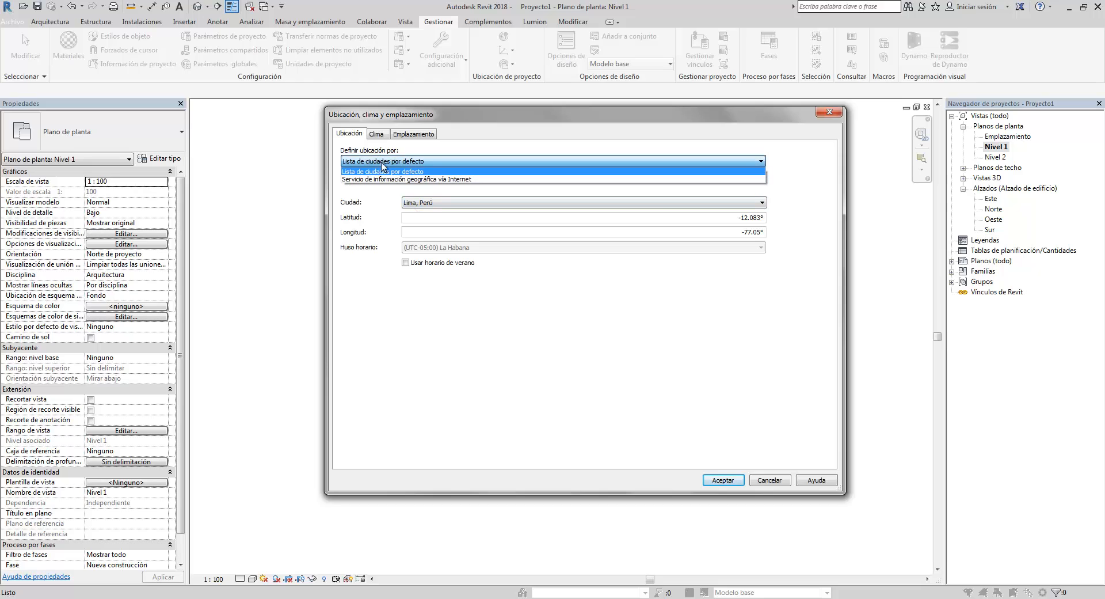
{"action": "left_click", "coordinate": [419, 170]}
{"action": "left_click", "coordinate": [759, 205]}
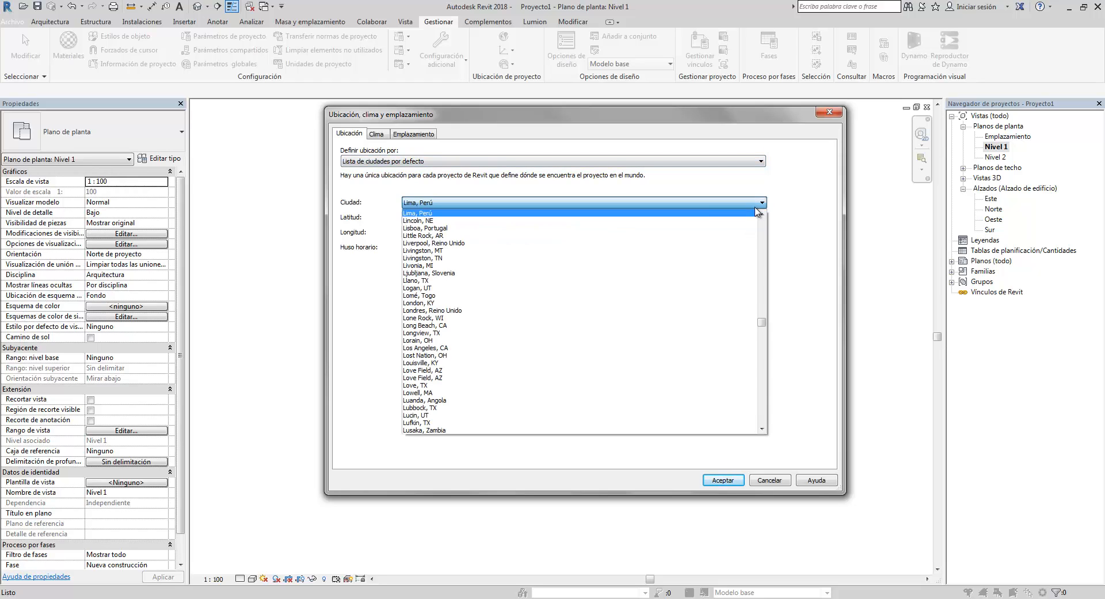
{"action": "left_click", "coordinate": [755, 211]}
{"action": "left_click", "coordinate": [523, 163]}
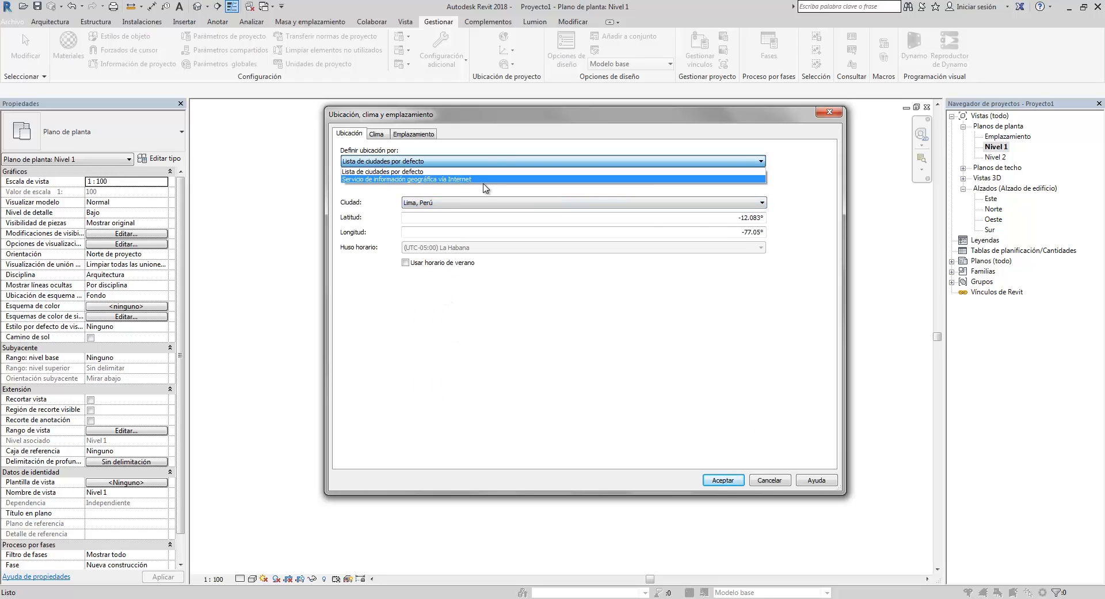
{"action": "left_click", "coordinate": [490, 180]}
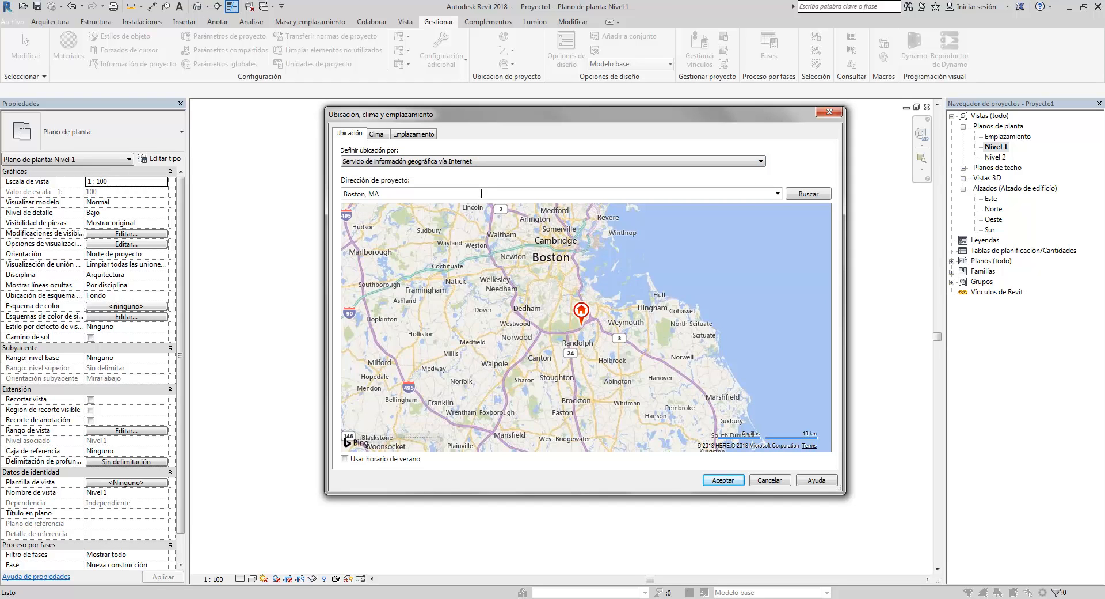
- Search the project address for LIMA PERU and choose the Lima, Perú suggestion
{"action": "left_click", "coordinate": [618, 196]}
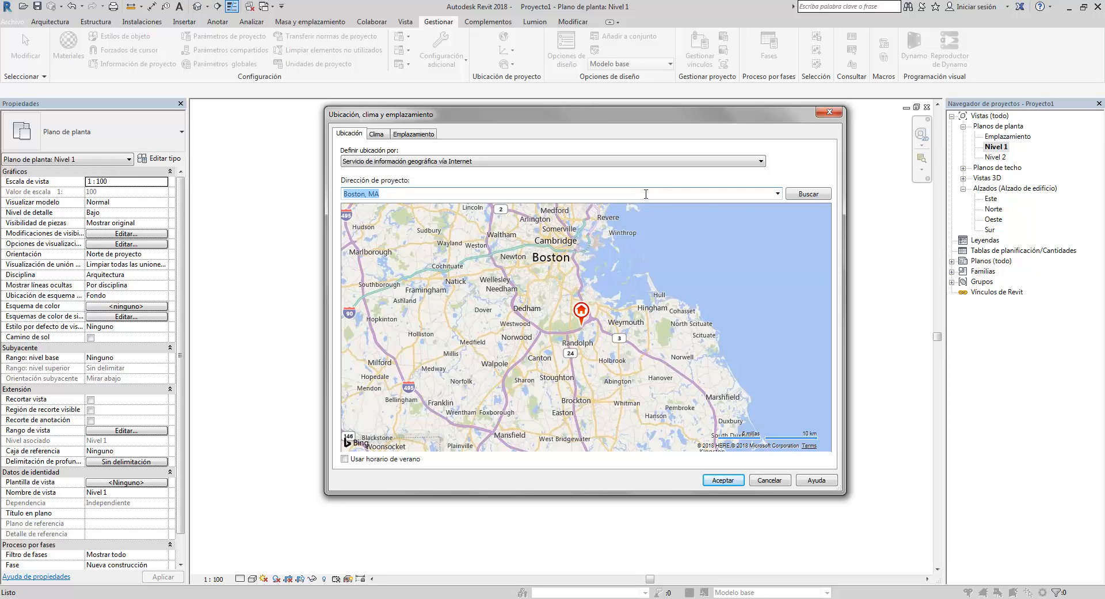
{"action": "type", "text": "LIMA PERU"}
{"action": "left_click", "coordinate": [817, 194]}
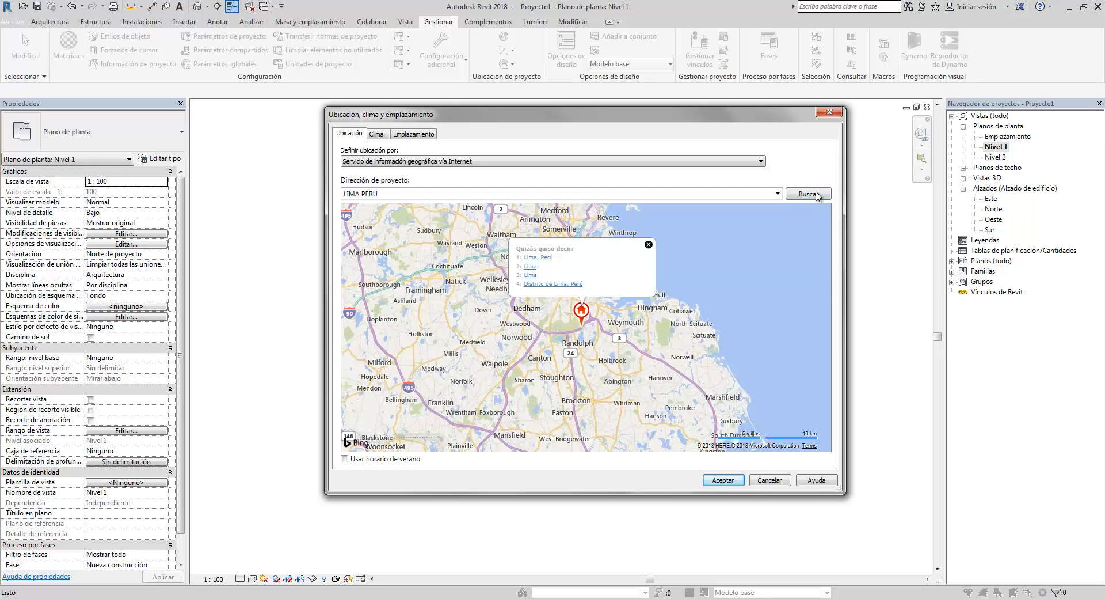
{"action": "left_click", "coordinate": [545, 260]}
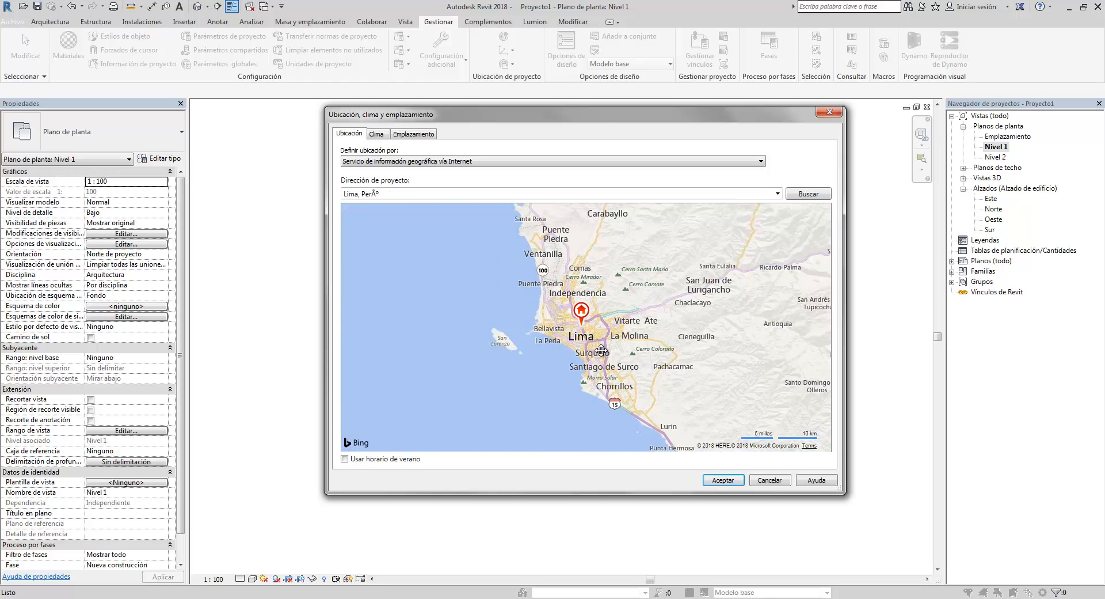
- Move the project location pin to a street corner in Lima near Avenida Circunvalación and accept the location settings
{"action": "scroll", "coordinate": [590, 332], "scroll_direction": "up", "scroll_amount": 3}
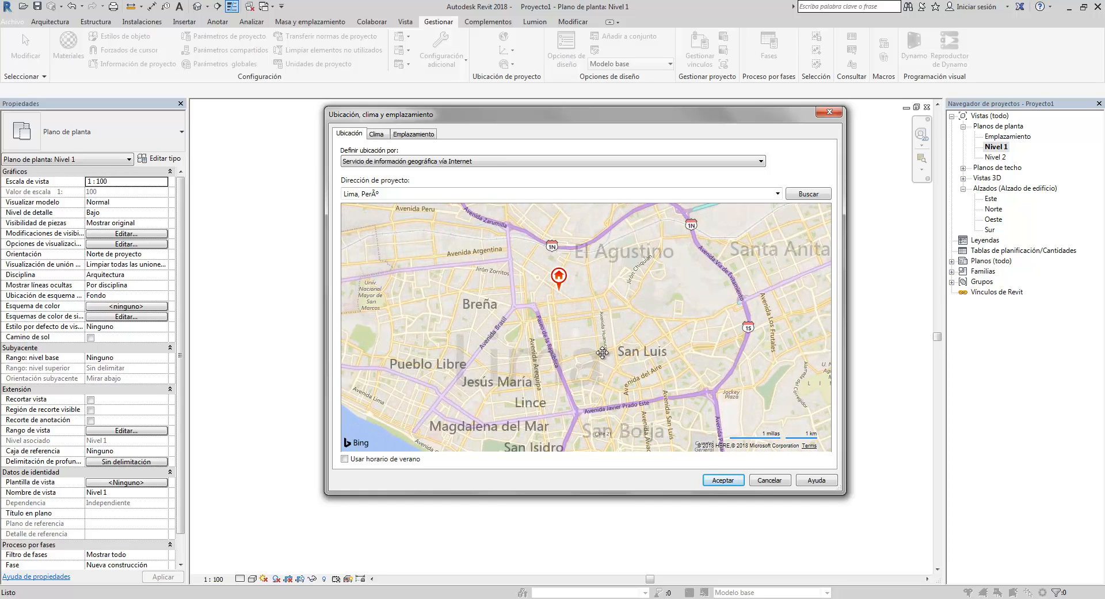
{"action": "scroll", "coordinate": [609, 355], "scroll_direction": "up", "scroll_amount": 1}
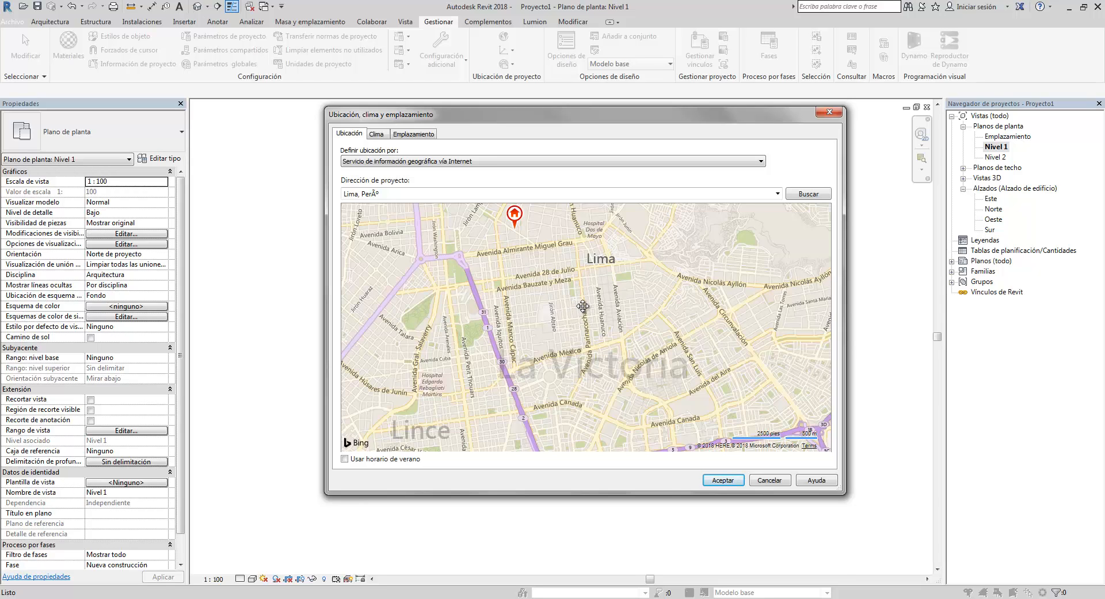
{"action": "scroll", "coordinate": [583, 306], "scroll_direction": "down", "scroll_amount": 1}
{"action": "scroll", "coordinate": [578, 303], "scroll_direction": "up", "scroll_amount": 1}
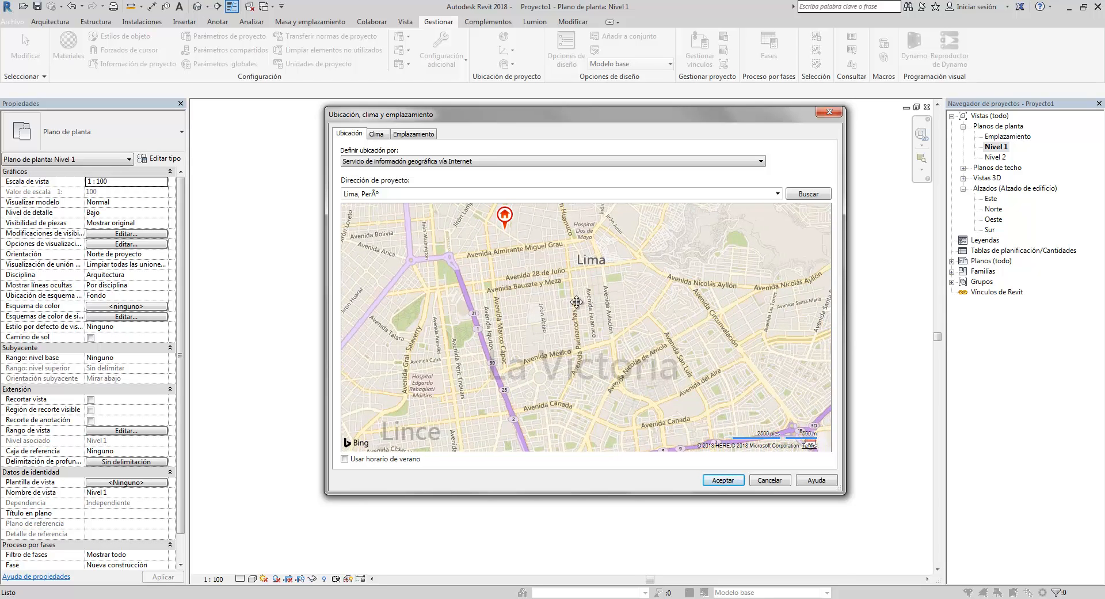
{"action": "left_click_drag", "start_coordinate": [577, 302], "coordinate": [542, 295]}
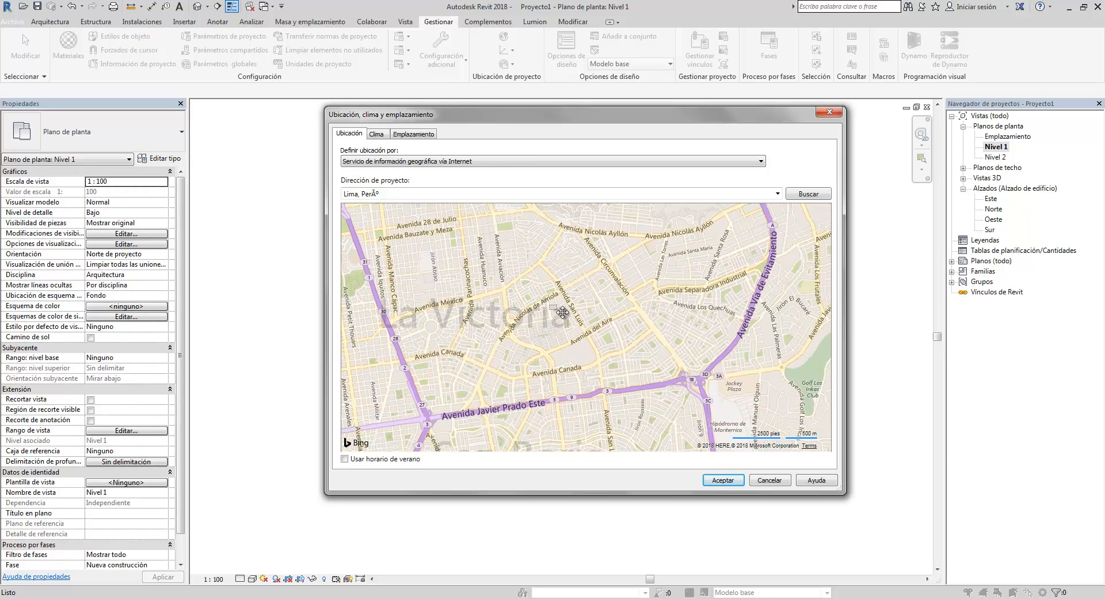
{"action": "scroll", "coordinate": [562, 312], "scroll_direction": "up", "scroll_amount": 3}
{"action": "scroll", "coordinate": [548, 306], "scroll_direction": "down", "scroll_amount": 2}
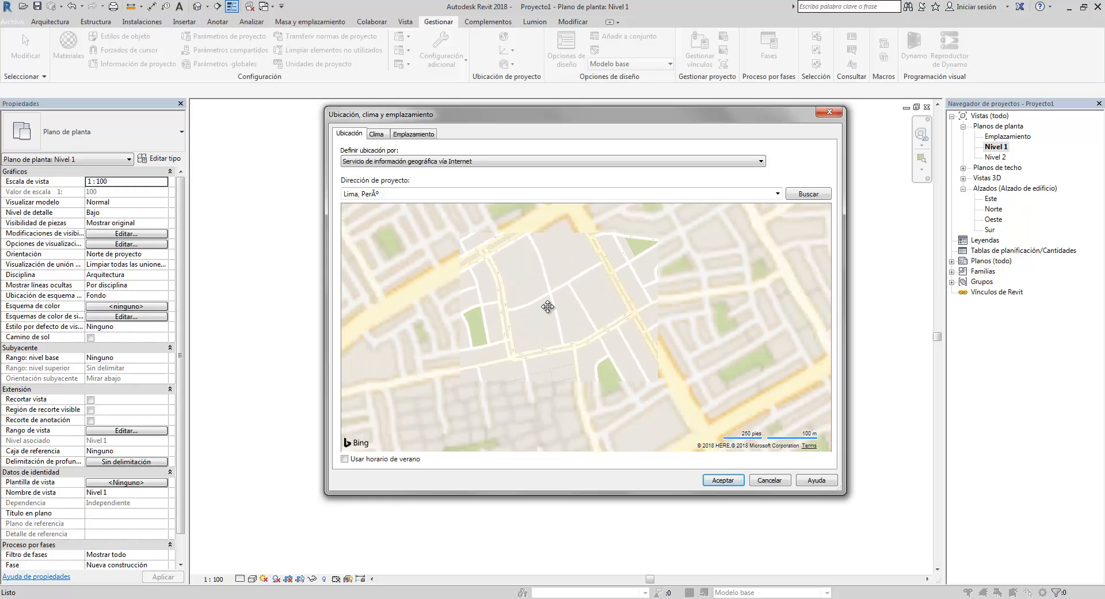
{"action": "scroll", "coordinate": [543, 302], "scroll_direction": "down", "scroll_amount": 3}
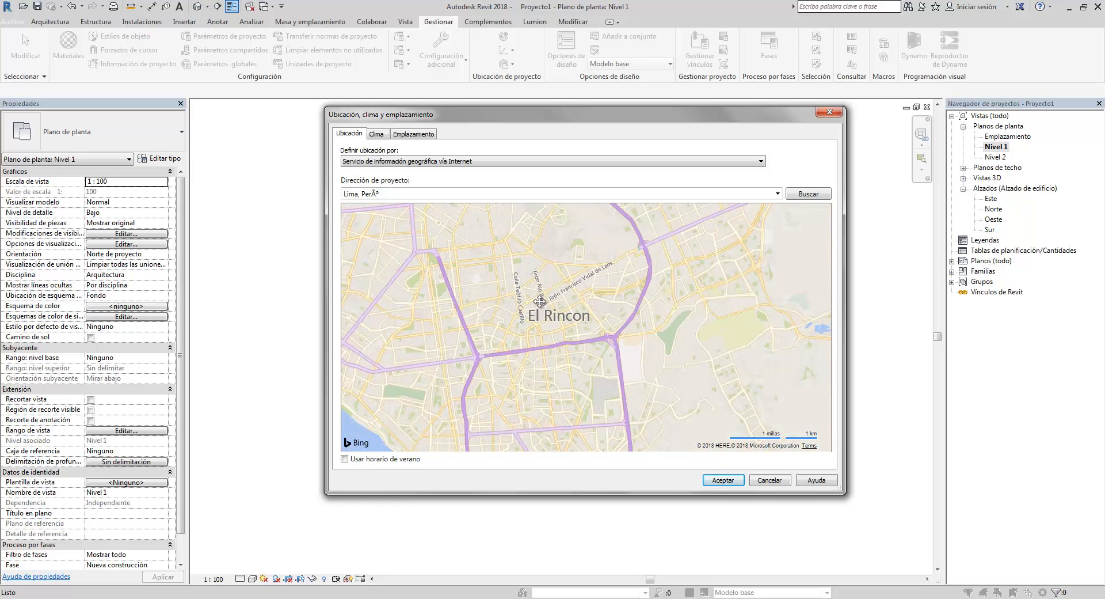
{"action": "left_click_drag", "start_coordinate": [461, 220], "coordinate": [579, 254]}
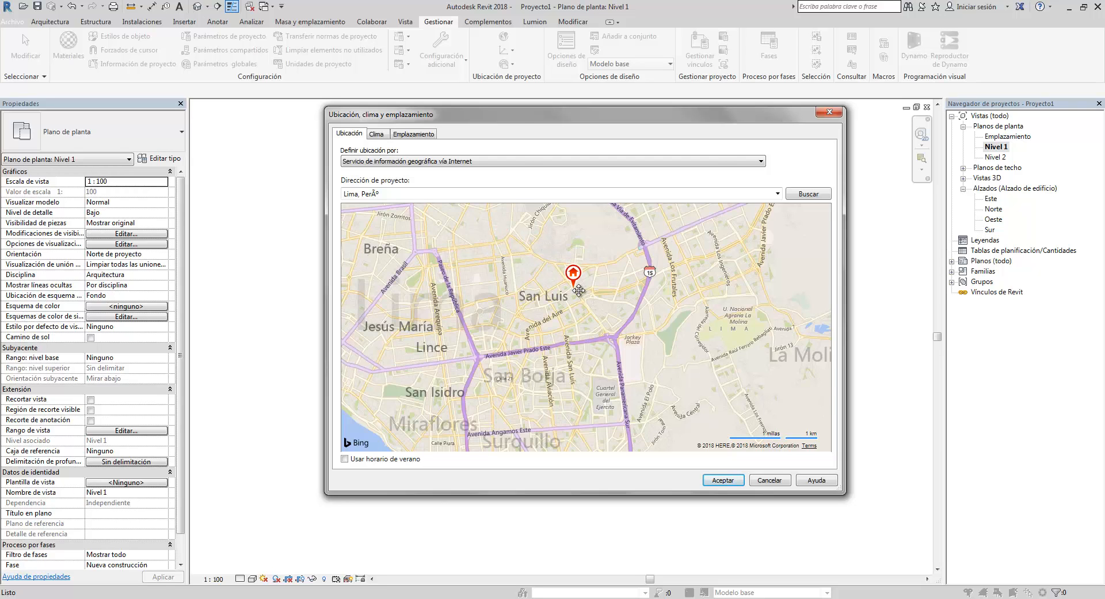
{"action": "scroll", "coordinate": [583, 331], "scroll_direction": "up", "scroll_amount": 4}
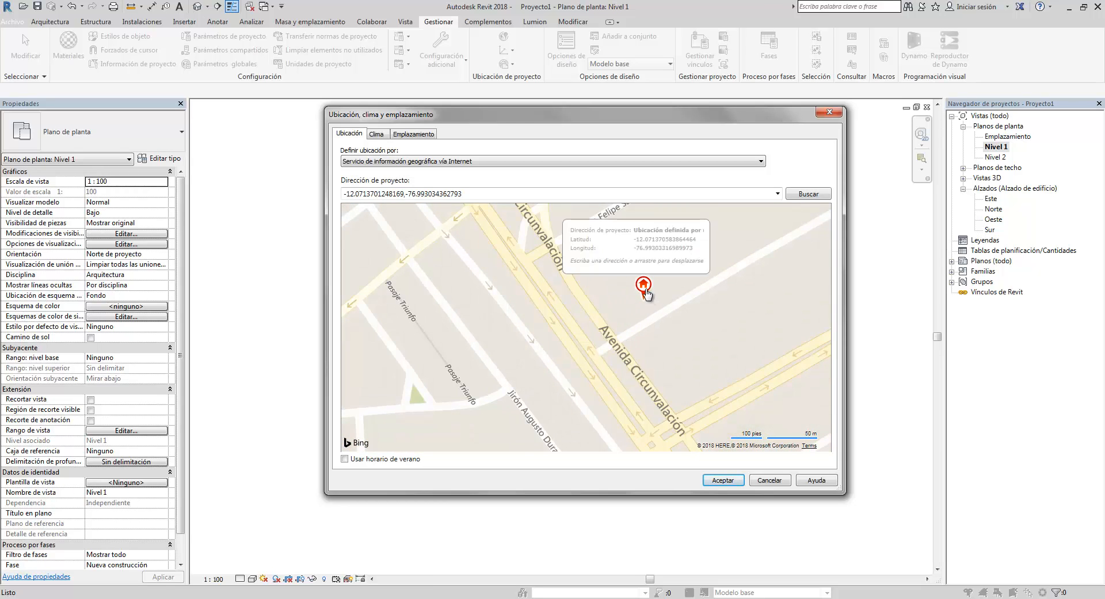
{"action": "left_click_drag", "start_coordinate": [644, 313], "coordinate": [623, 339]}
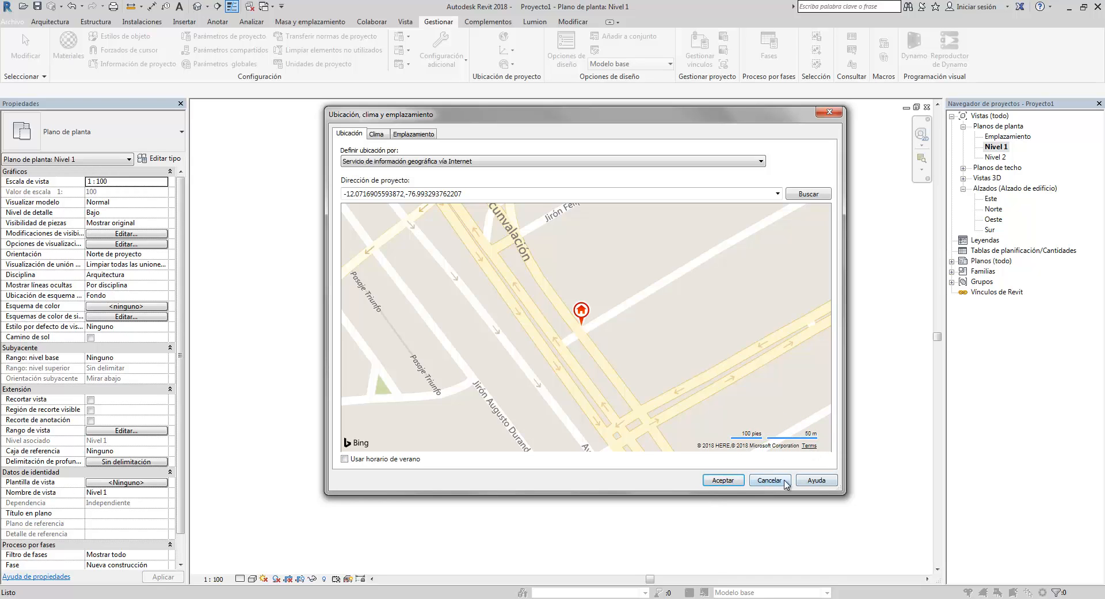
{"action": "left_click", "coordinate": [723, 480]}
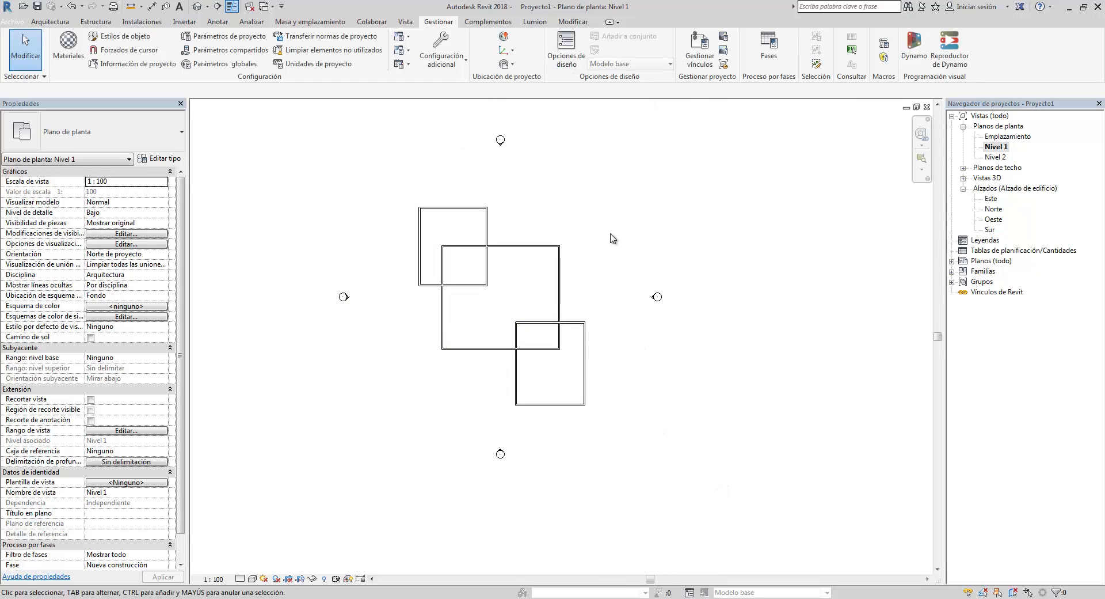
- Select all the walls in the Nivel 1 floor plan and delete them
{"action": "middle_click_drag", "start_coordinate": [546, 318], "coordinate": [552, 278]}
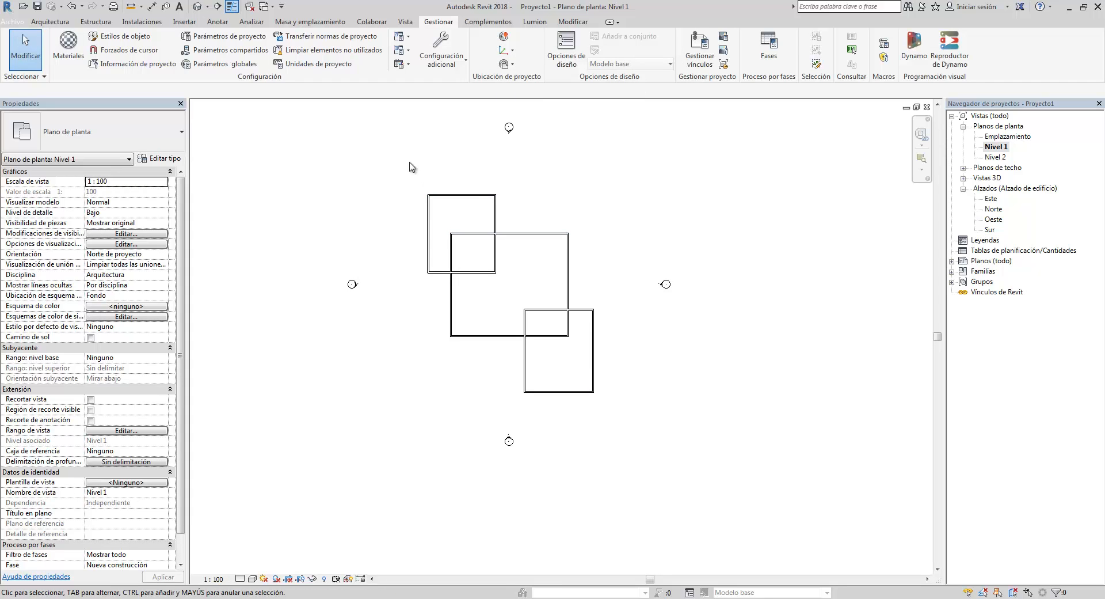
{"action": "left_click_drag", "start_coordinate": [406, 160], "coordinate": [615, 412]}
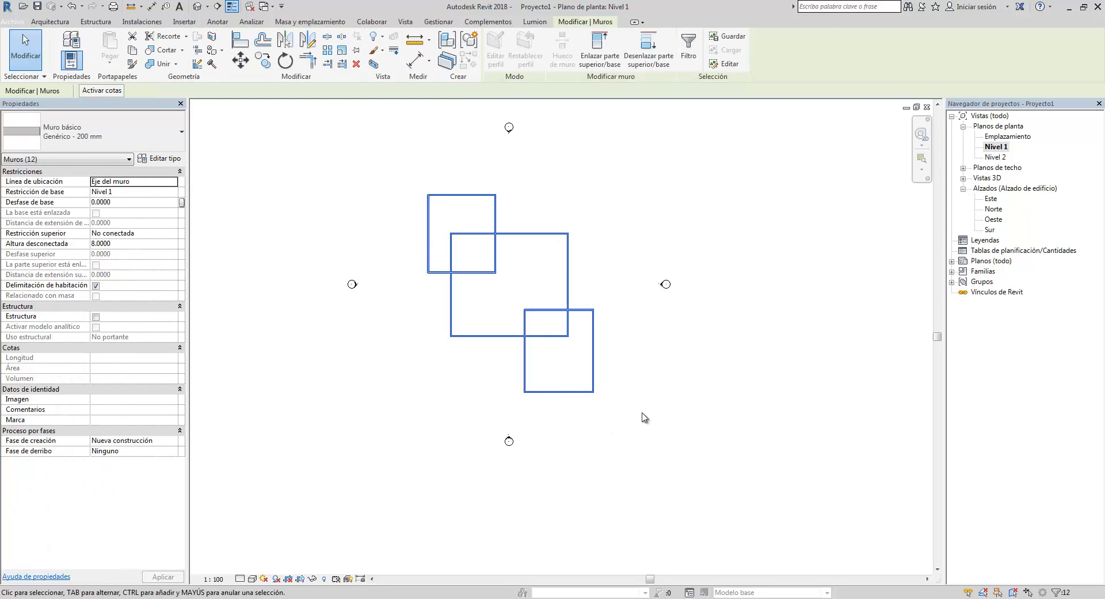
{"action": "key", "text": "Delete"}
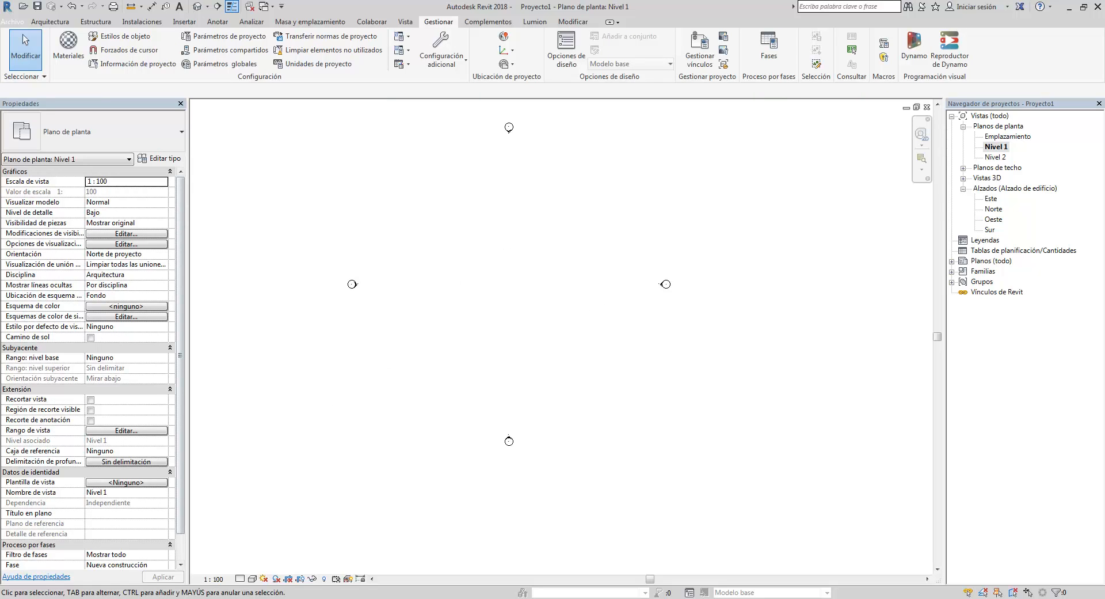
- Switch to AutoCAD and examine the floor plans in the A-02 drawing
{"action": "left_click", "coordinate": [217, 547]}
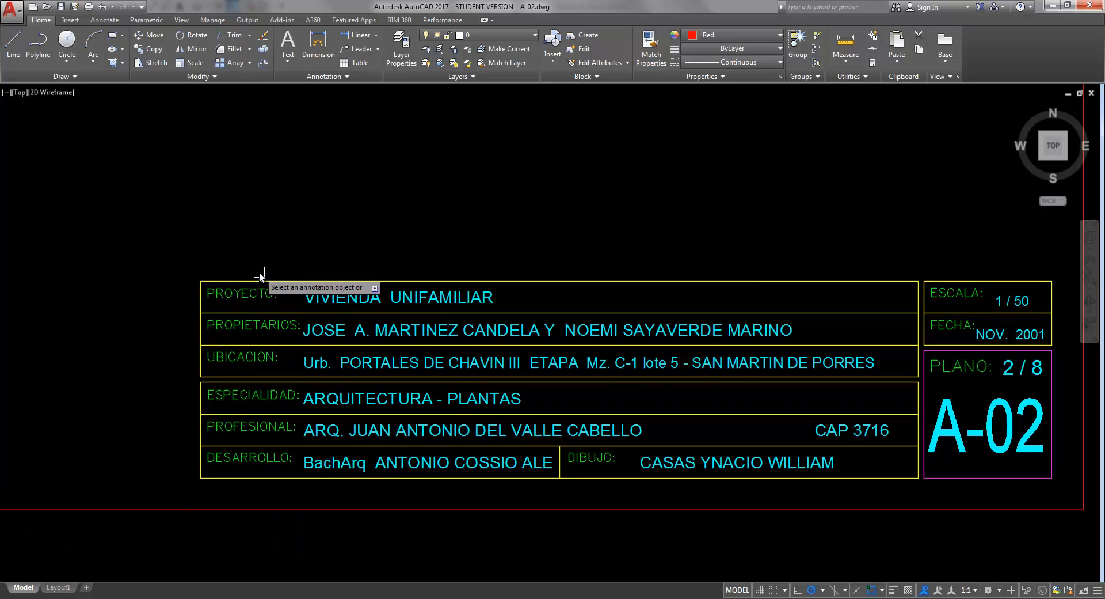
{"action": "scroll", "coordinate": [259, 271], "scroll_direction": "down", "scroll_amount": 2}
{"action": "scroll", "coordinate": [265, 276], "scroll_direction": "up", "scroll_amount": 1}
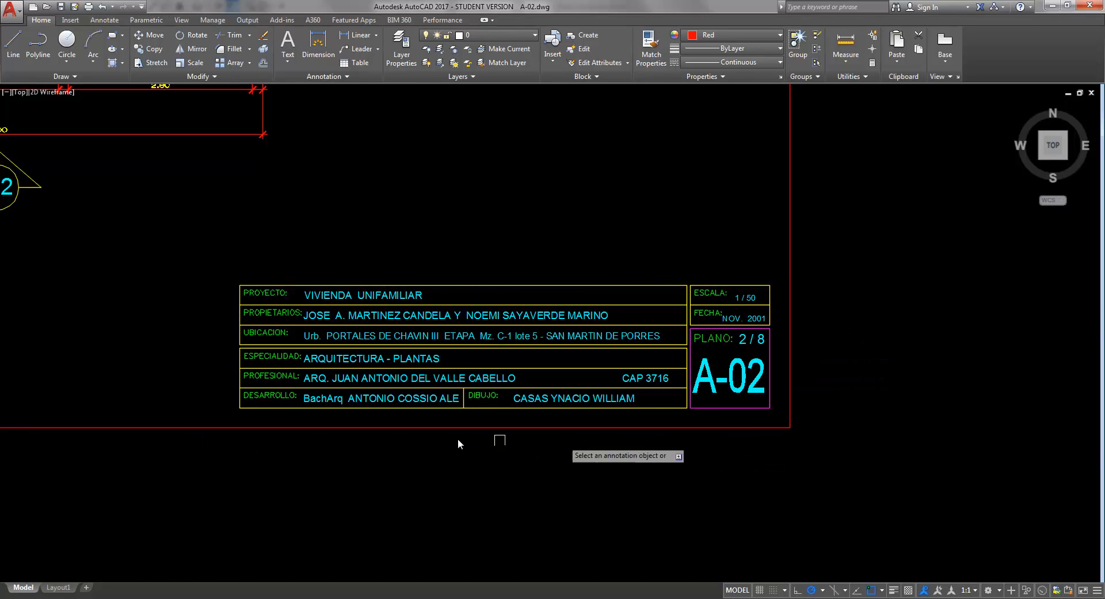
{"action": "scroll", "coordinate": [459, 443], "scroll_direction": "down", "scroll_amount": 6}
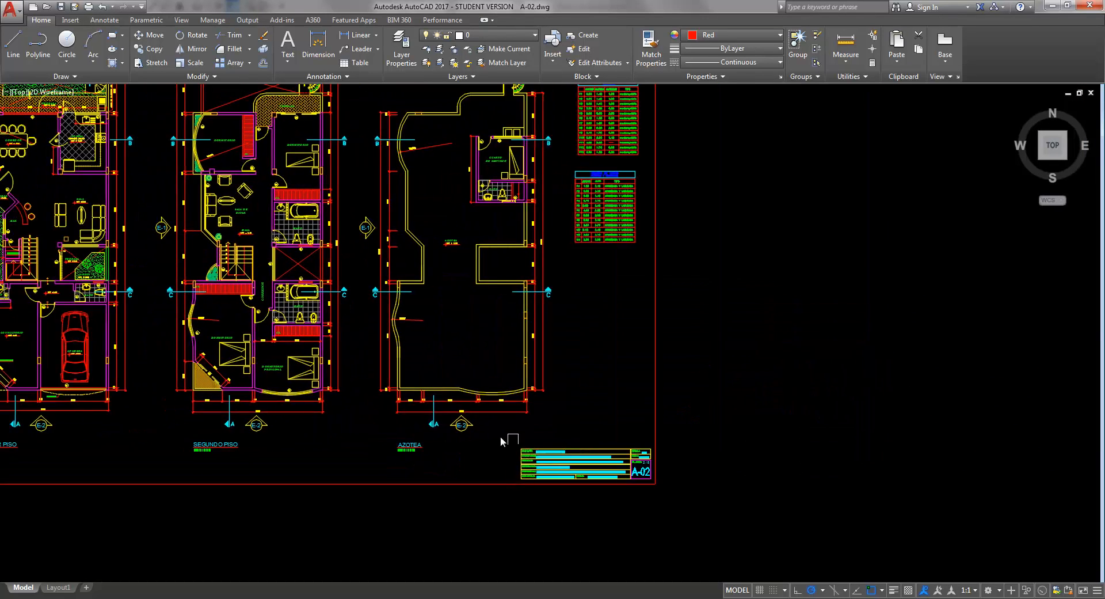
{"action": "scroll", "coordinate": [500, 438], "scroll_direction": "down", "scroll_amount": 2}
{"action": "scroll", "coordinate": [355, 360], "scroll_direction": "up", "scroll_amount": 2}
{"action": "middle_click_drag", "start_coordinate": [346, 362], "coordinate": [463, 366]}
{"action": "mouse_move", "coordinate": [343, 341]}
{"action": "middle_mouse_down"}
{"action": "mouse_move", "coordinate": [386, 357]}
{"action": "mouse_move", "coordinate": [392, 348]}
{"action": "mouse_move", "coordinate": [424, 374]}
{"action": "mouse_move", "coordinate": [425, 357]}
{"action": "mouse_move", "coordinate": [426, 381]}
{"action": "mouse_move", "coordinate": [432, 371]}
{"action": "middle_mouse_up"}
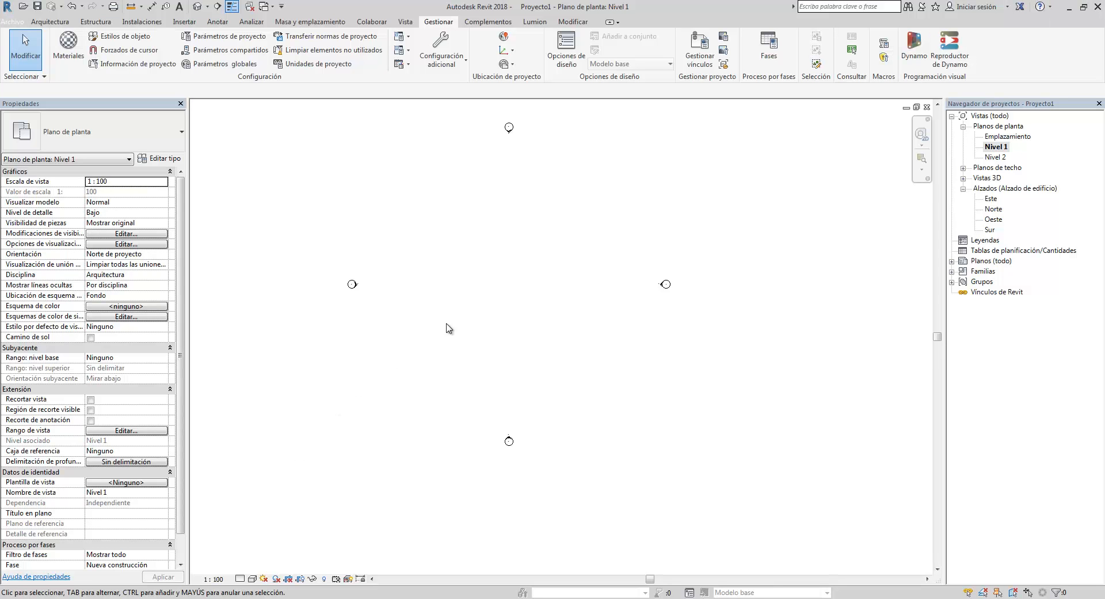
{"action": "middle_click_drag", "start_coordinate": [446, 324], "coordinate": [449, 326]}
{"action": "left_click", "coordinate": [182, 25]}
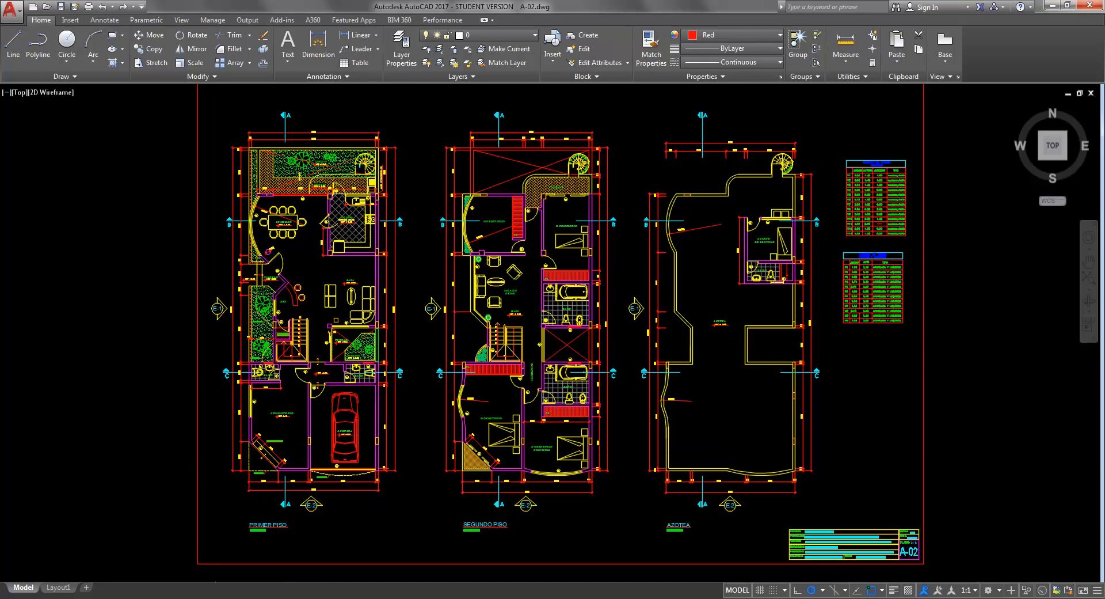
- Open the E01.dwg drawing from the project folder
{"action": "mouse_move", "coordinate": [194, 598]}
{"action": "left_click", "coordinate": [256, 547]}
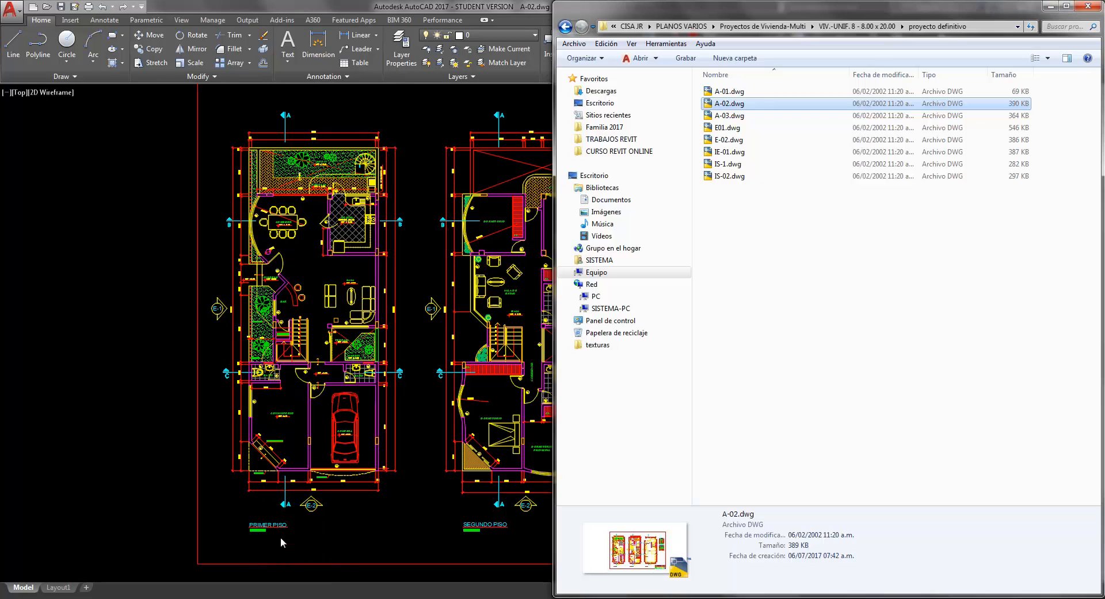
{"action": "double_click", "coordinate": [741, 131]}
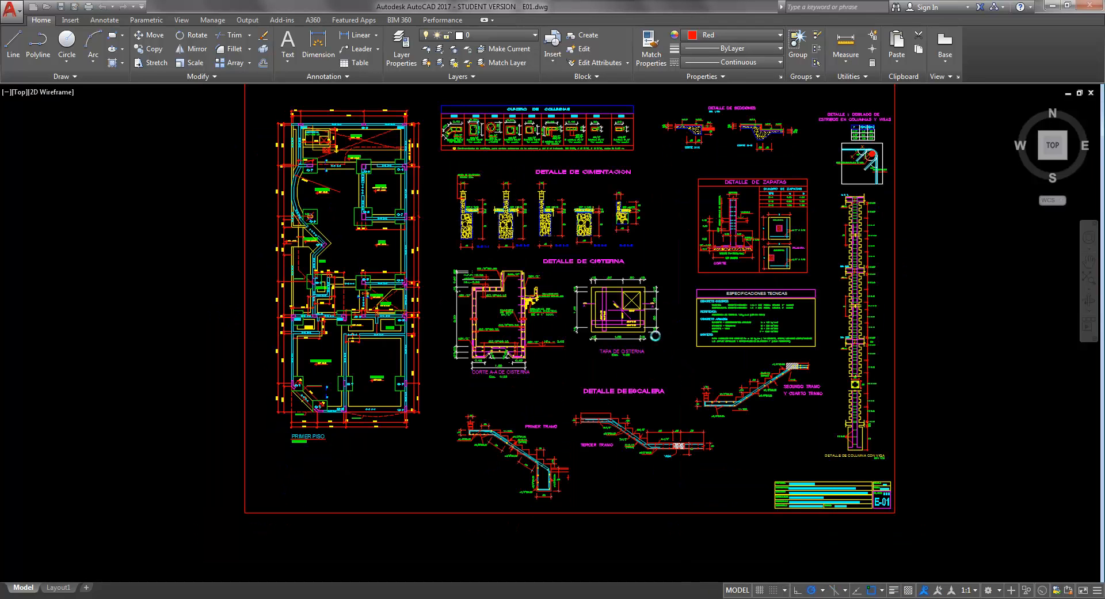
- Examine the E01 drawing's first-floor structural plan and its foundation and cistern details
{"action": "left_click", "coordinate": [690, 203]}
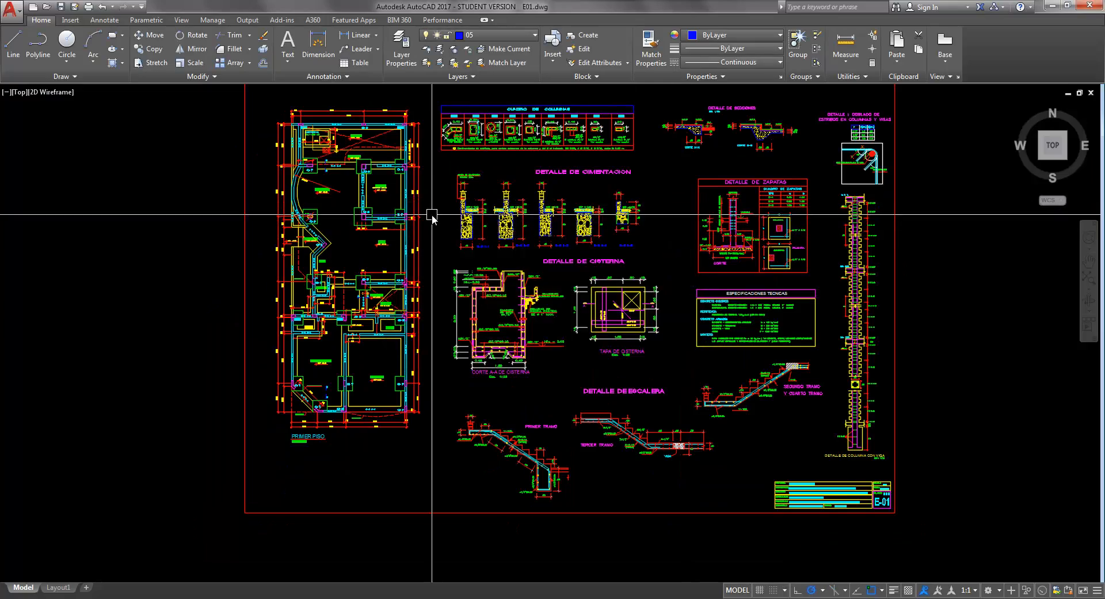
{"action": "scroll", "coordinate": [440, 199], "scroll_direction": "up", "scroll_amount": 6}
{"action": "scroll", "coordinate": [418, 137], "scroll_direction": "down", "scroll_amount": 7}
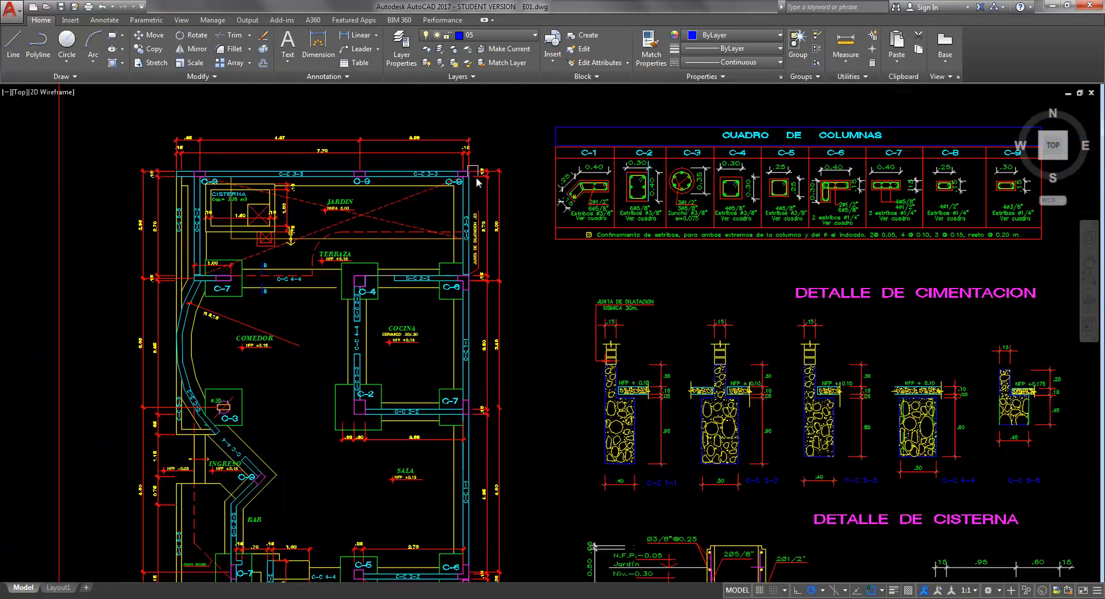
{"action": "scroll", "coordinate": [449, 202], "scroll_direction": "up", "scroll_amount": 5}
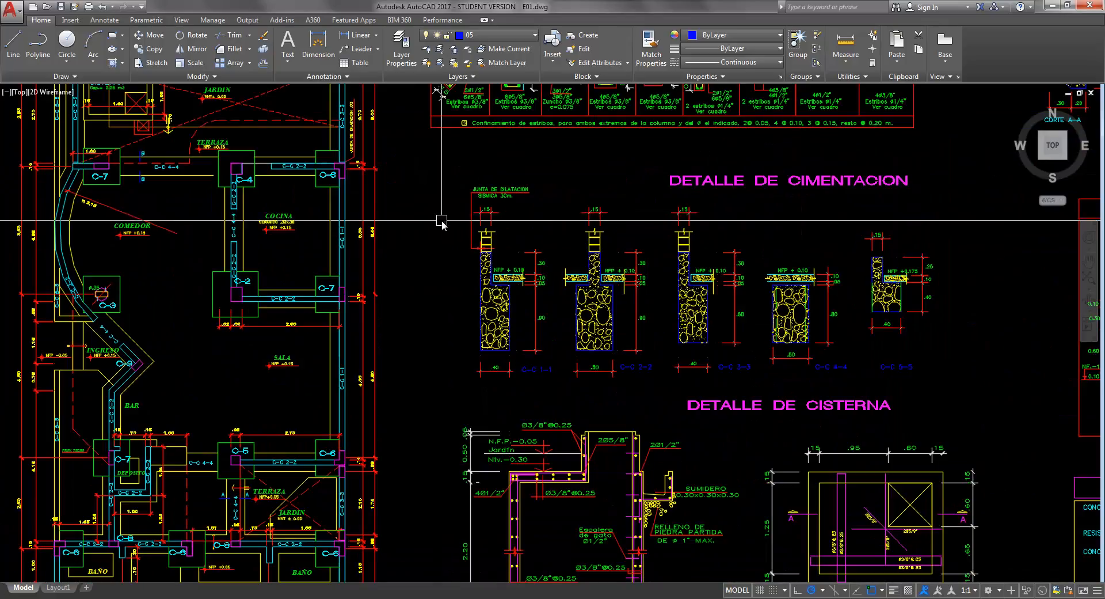
{"action": "middle_click_drag", "start_coordinate": [452, 331], "coordinate": [457, 225]}
{"action": "middle_click_drag", "start_coordinate": [451, 306], "coordinate": [462, 217]}
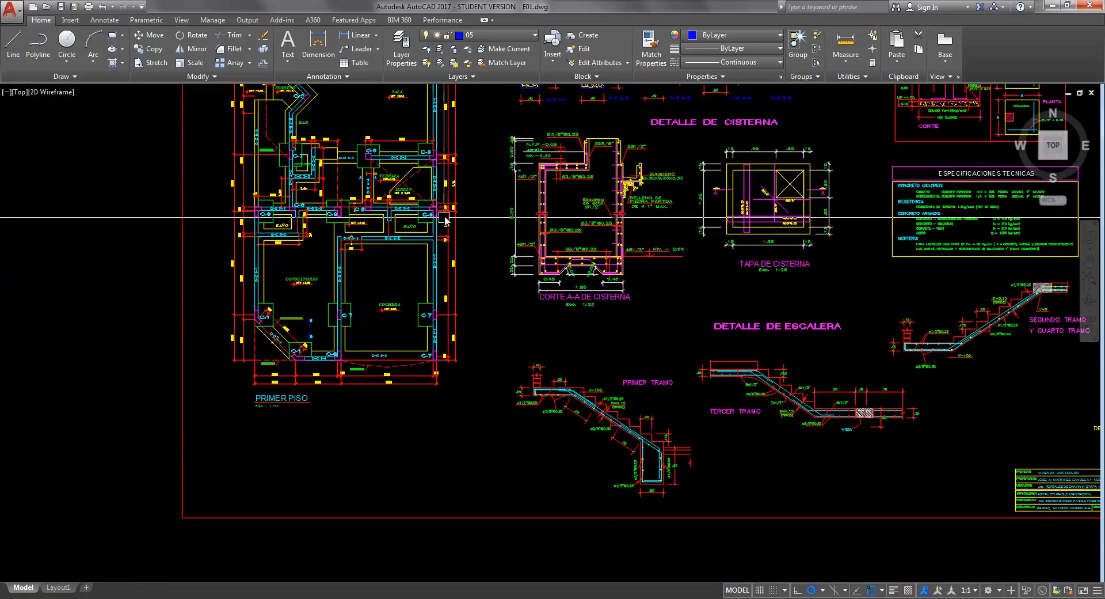
{"action": "scroll", "coordinate": [459, 363], "scroll_direction": "up", "scroll_amount": 4}
{"action": "mouse_move", "coordinate": [491, 353]}
{"action": "middle_mouse_down"}
{"action": "mouse_move", "coordinate": [563, 364]}
{"action": "mouse_move", "coordinate": [602, 392]}
{"action": "middle_mouse_up"}
{"action": "scroll", "coordinate": [487, 361], "scroll_direction": "down", "scroll_amount": 2}
{"action": "scroll", "coordinate": [582, 351], "scroll_direction": "up", "scroll_amount": 3}
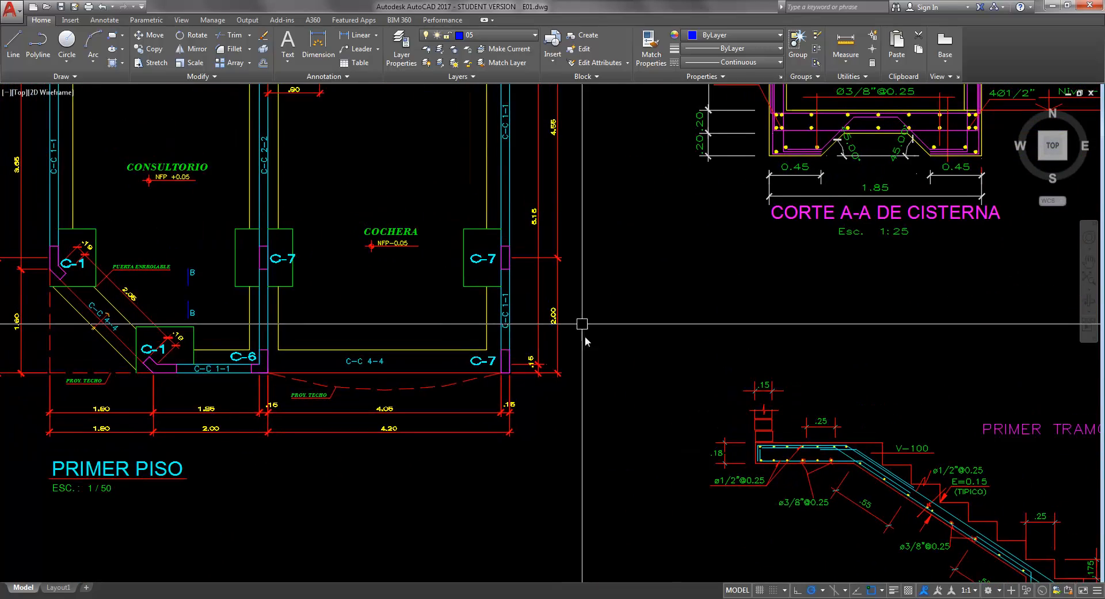
{"action": "middle_click_drag", "start_coordinate": [584, 326], "coordinate": [590, 364]}
{"action": "scroll", "coordinate": [589, 324], "scroll_direction": "down", "scroll_amount": 3}
{"action": "middle_click_drag", "start_coordinate": [590, 325], "coordinate": [596, 452]}
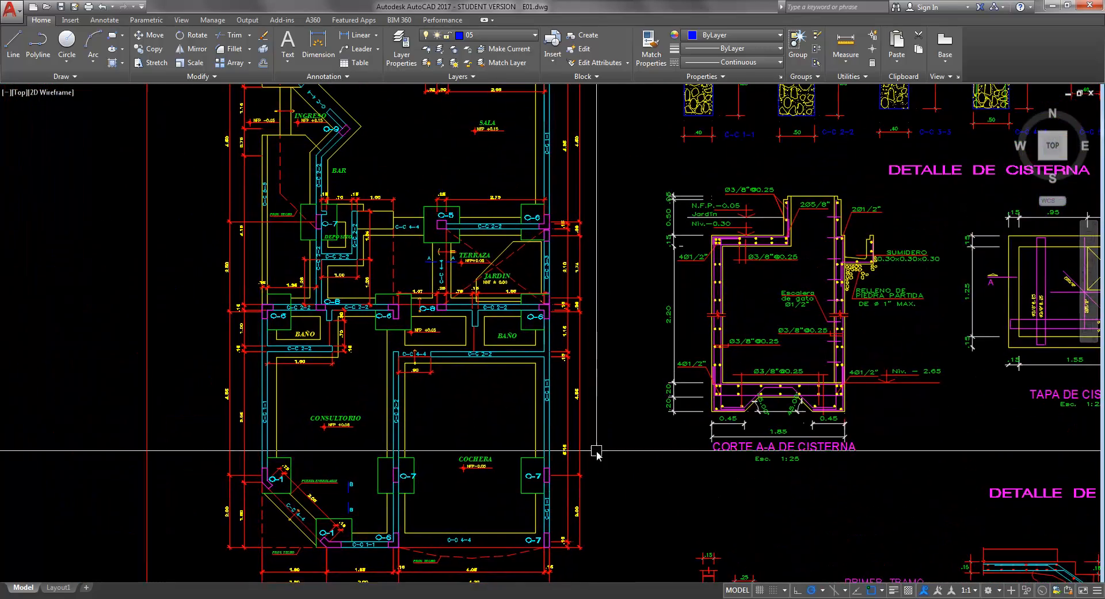
{"action": "middle_click_drag", "start_coordinate": [593, 291], "coordinate": [597, 483]}
{"action": "mouse_move", "coordinate": [604, 249]}
{"action": "middle_mouse_down"}
{"action": "mouse_move", "coordinate": [599, 416]}
{"action": "mouse_move", "coordinate": [609, 286]}
{"action": "middle_mouse_up"}
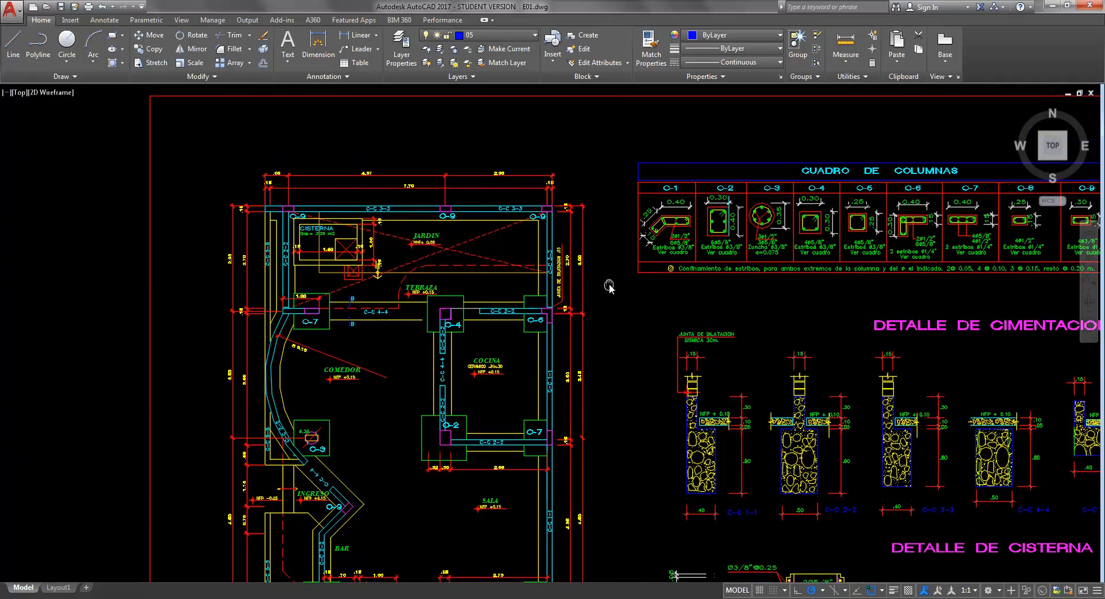
{"action": "scroll", "coordinate": [256, 208], "scroll_direction": "up", "scroll_amount": 3}
{"action": "scroll", "coordinate": [266, 210], "scroll_direction": "down", "scroll_amount": 3}
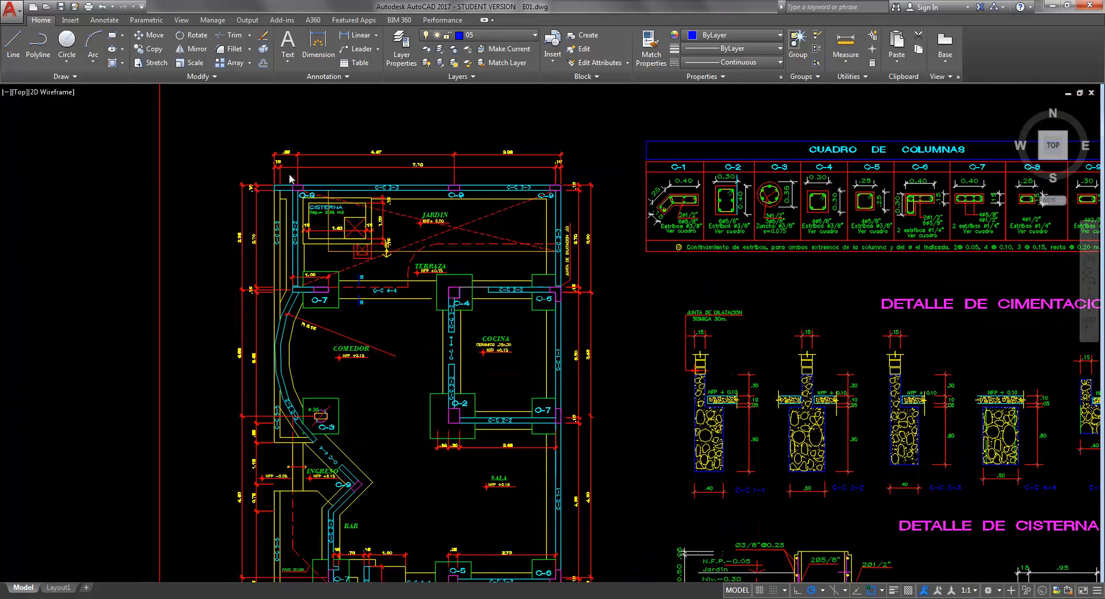
{"action": "scroll", "coordinate": [493, 215], "scroll_direction": "down", "scroll_amount": 6}
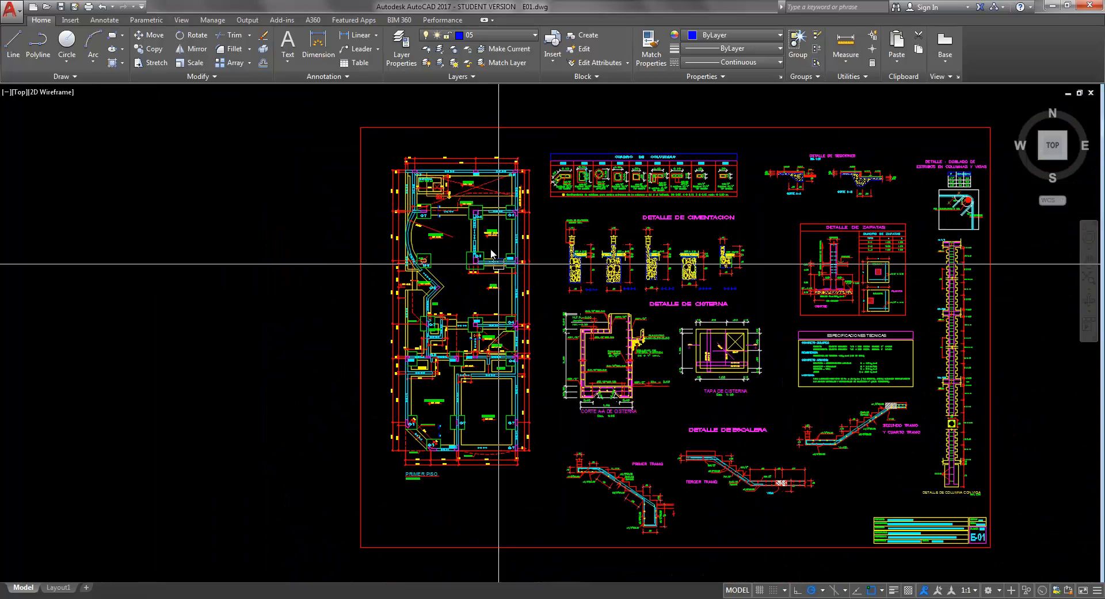
{"action": "scroll", "coordinate": [491, 236], "scroll_direction": "up", "scroll_amount": 6}
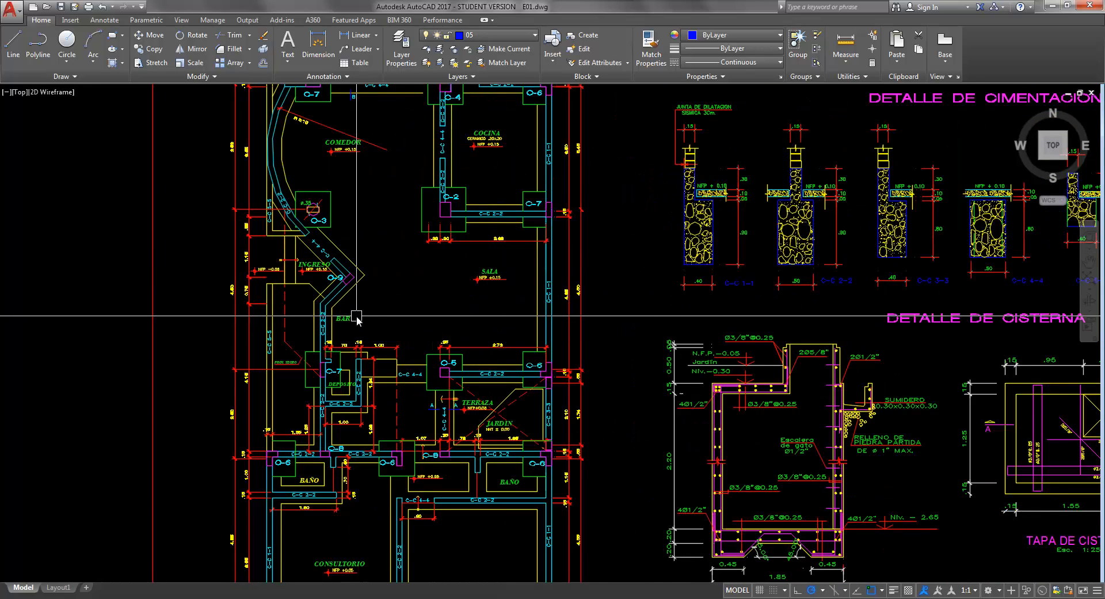
{"action": "scroll", "coordinate": [356, 320], "scroll_direction": "down", "scroll_amount": 3}
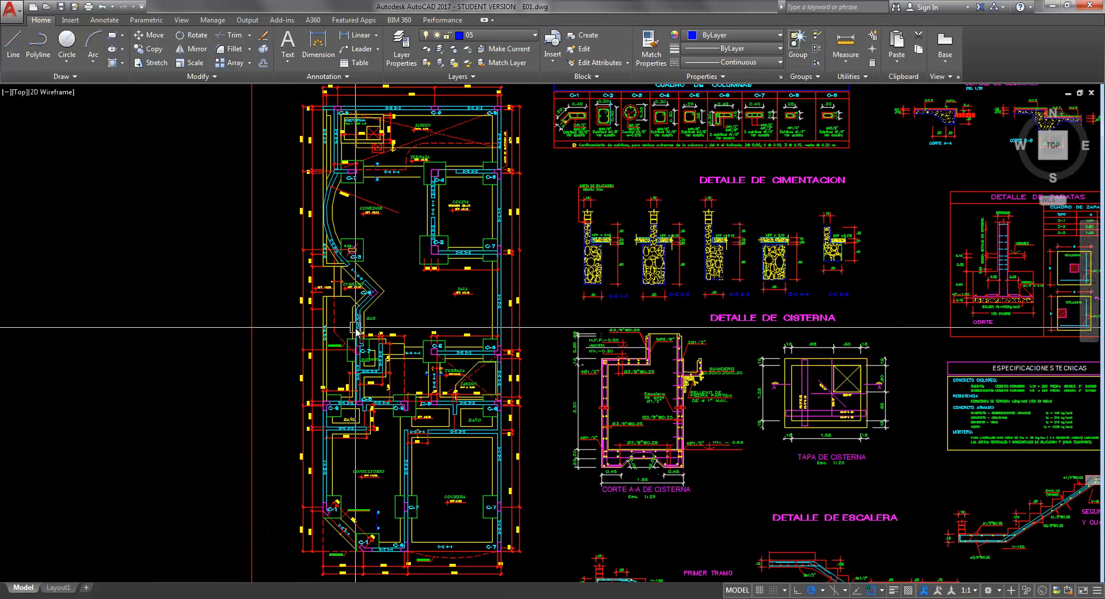
{"action": "middle_click_drag", "start_coordinate": [351, 327], "coordinate": [378, 290]}
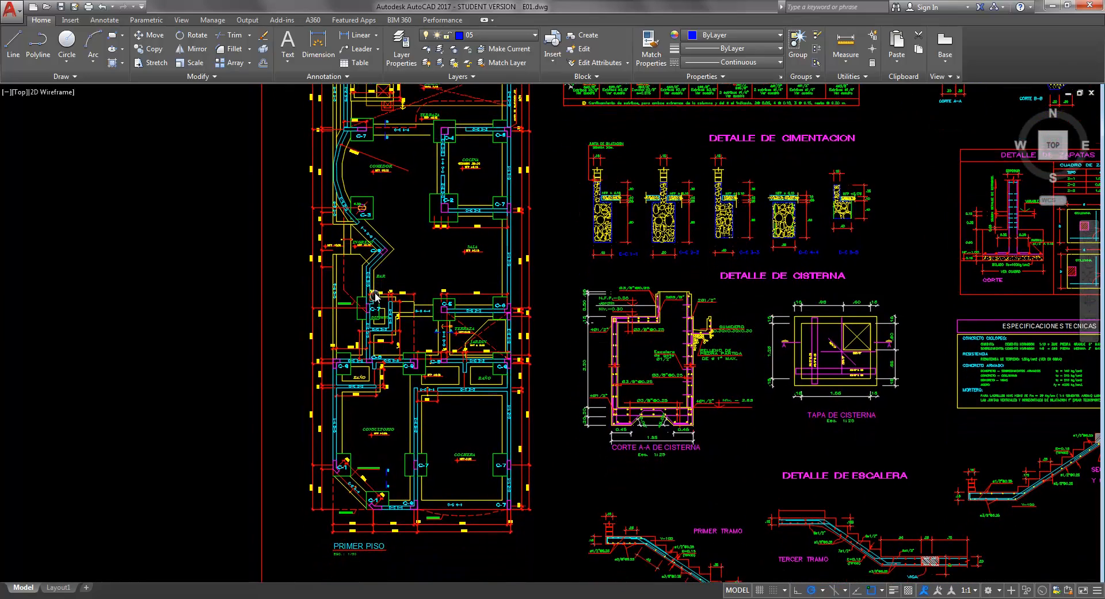
{"action": "scroll", "coordinate": [378, 290], "scroll_direction": "down", "scroll_amount": 2}
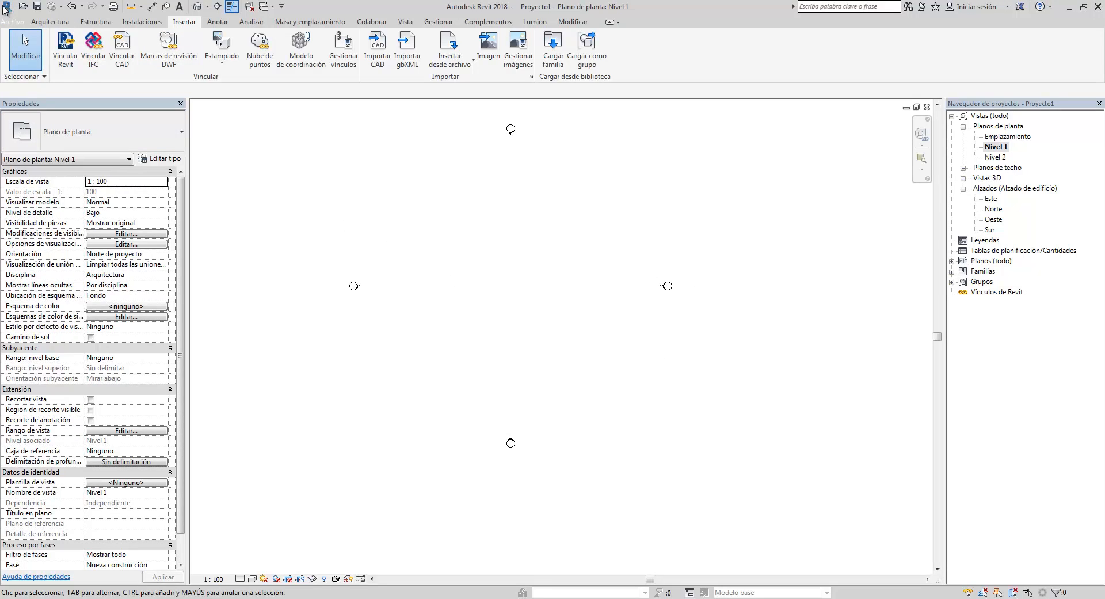
- Save the Revit project as CLASE 01 in the GRUPO 04 folder under CURSO REVIT ONLINE on drive D
{"action": "left_click", "coordinate": [11, 21]}
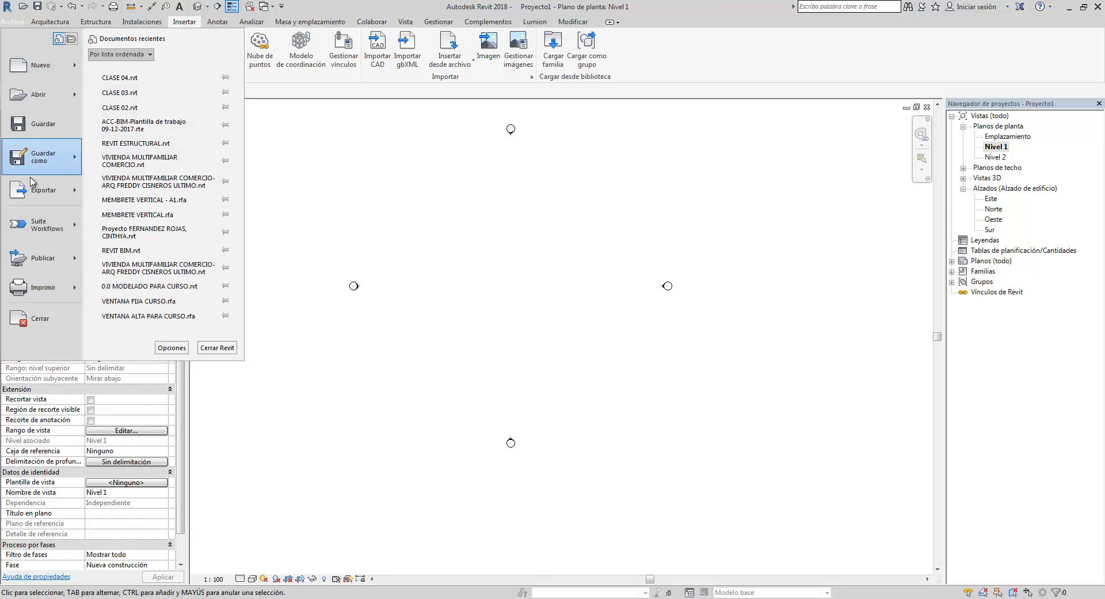
{"action": "mouse_move", "coordinate": [49, 167]}
{"action": "left_click", "coordinate": [137, 98]}
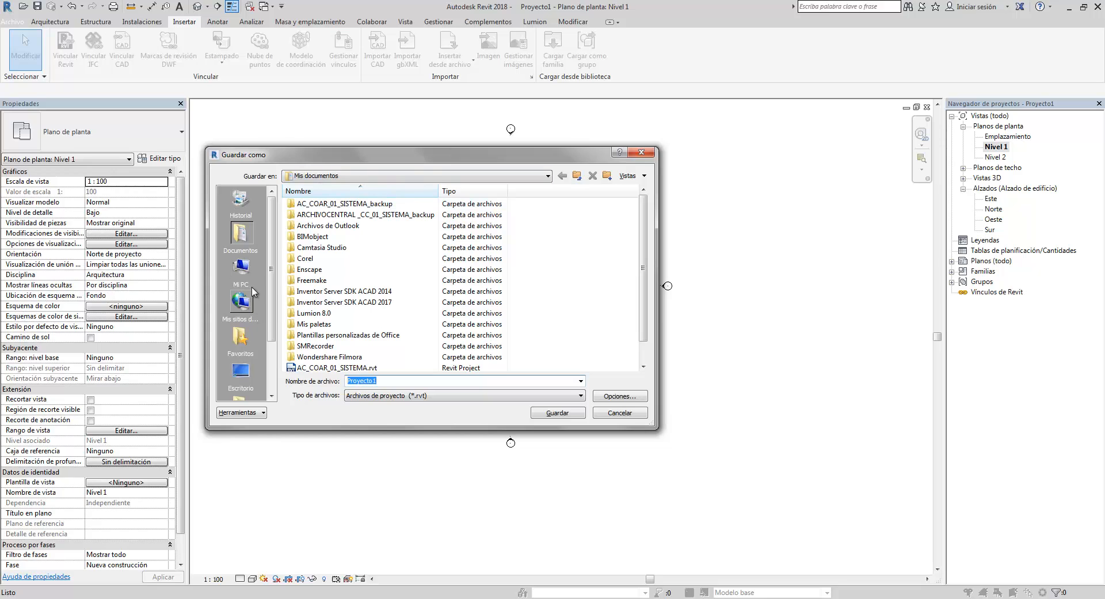
{"action": "left_click", "coordinate": [242, 275]}
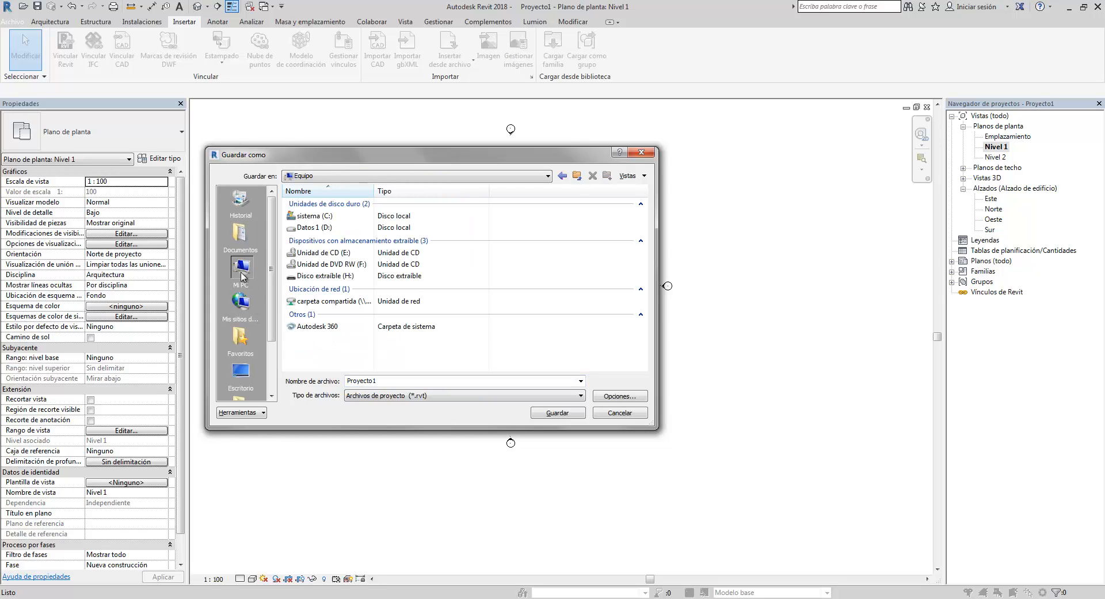
{"action": "double_click", "coordinate": [342, 230]}
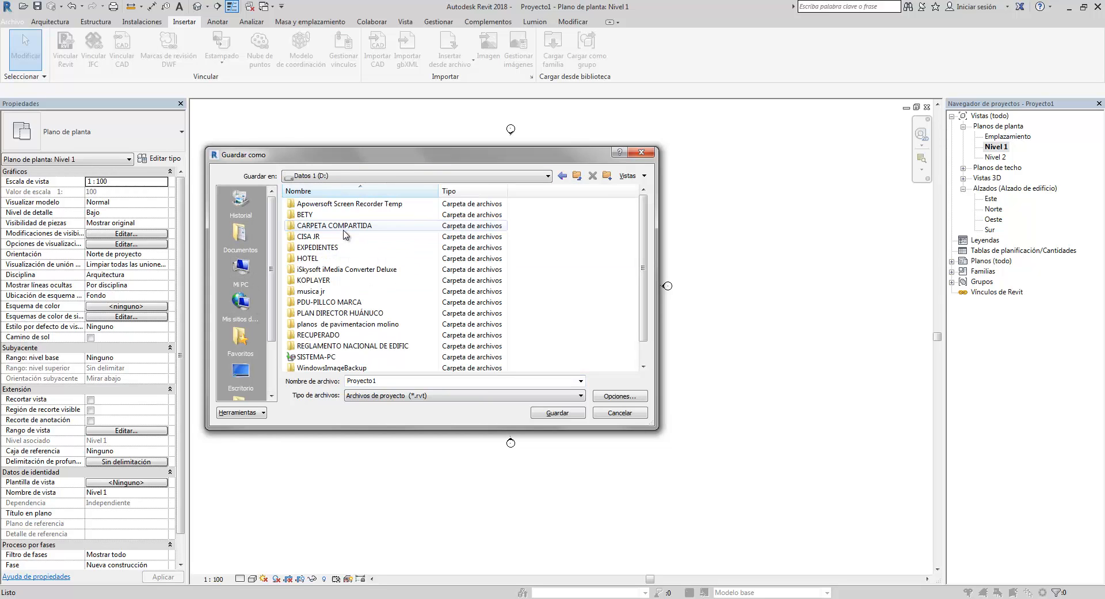
{"action": "double_click", "coordinate": [330, 237]}
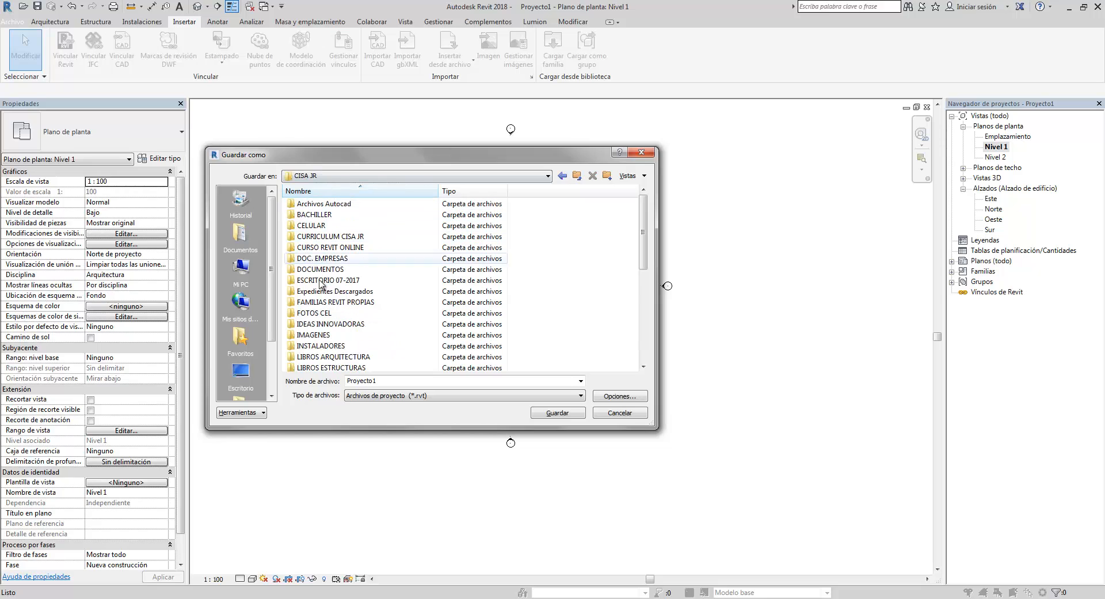
{"action": "double_click", "coordinate": [343, 248]}
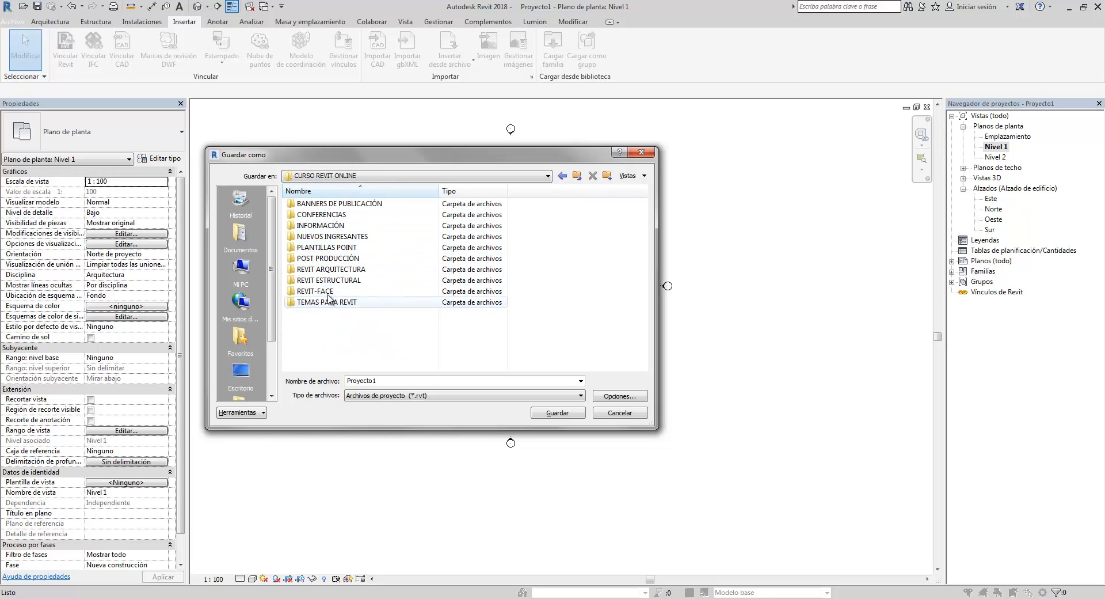
{"action": "double_click", "coordinate": [333, 269]}
{"action": "left_click", "coordinate": [328, 226]}
{"action": "double_click", "coordinate": [328, 227]}
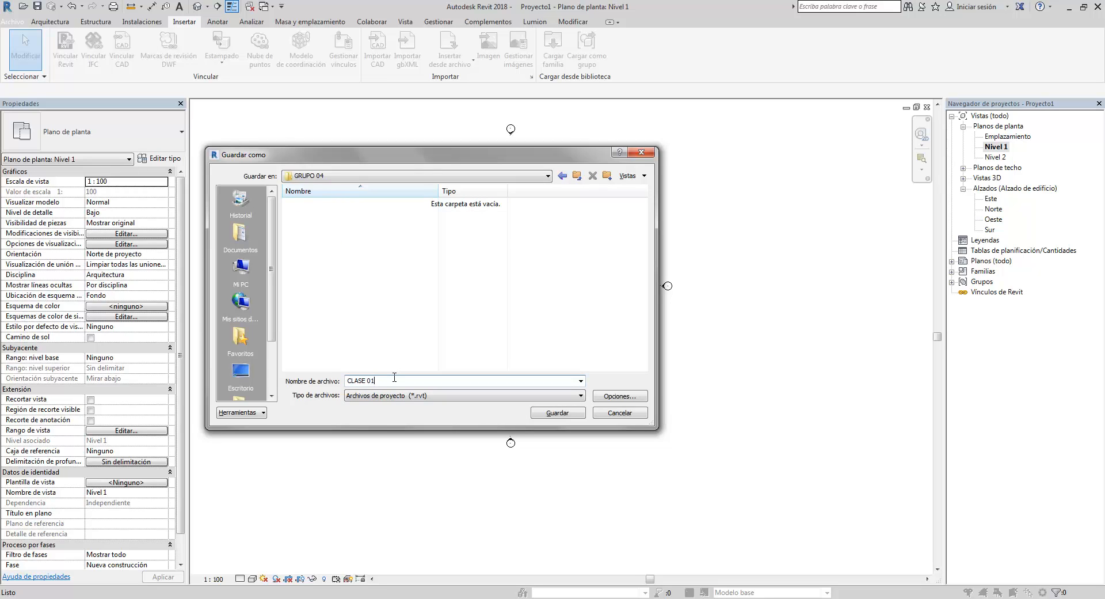
{"action": "left_click", "coordinate": [557, 413]}
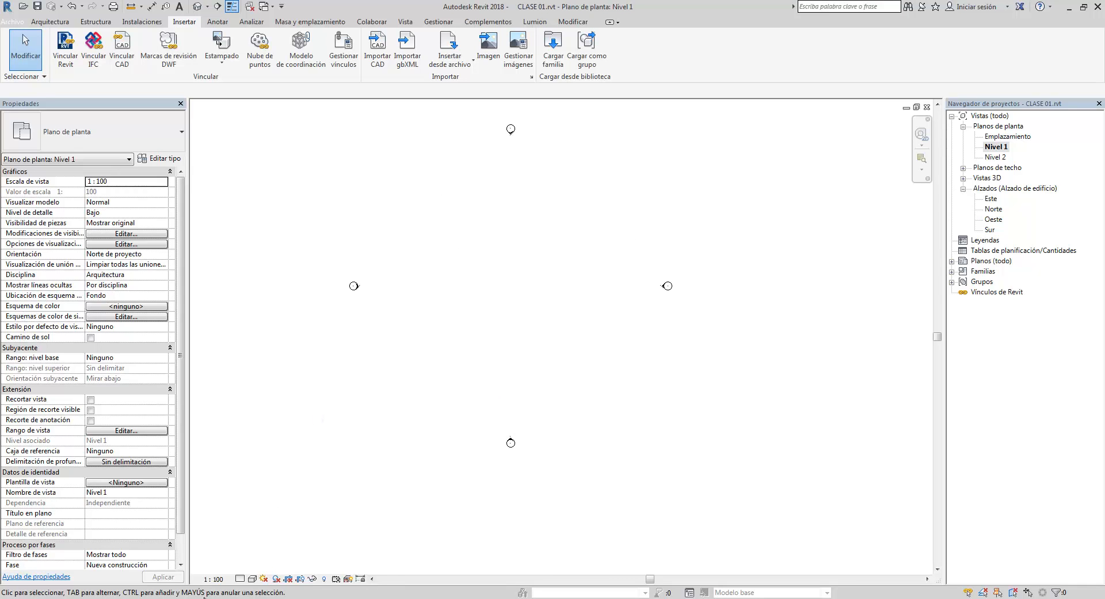
- Switch back to AutoCAD's A-02 drawing with the floor plans
{"action": "mouse_move", "coordinate": [201, 593]}
{"action": "left_click", "coordinate": [230, 550]}
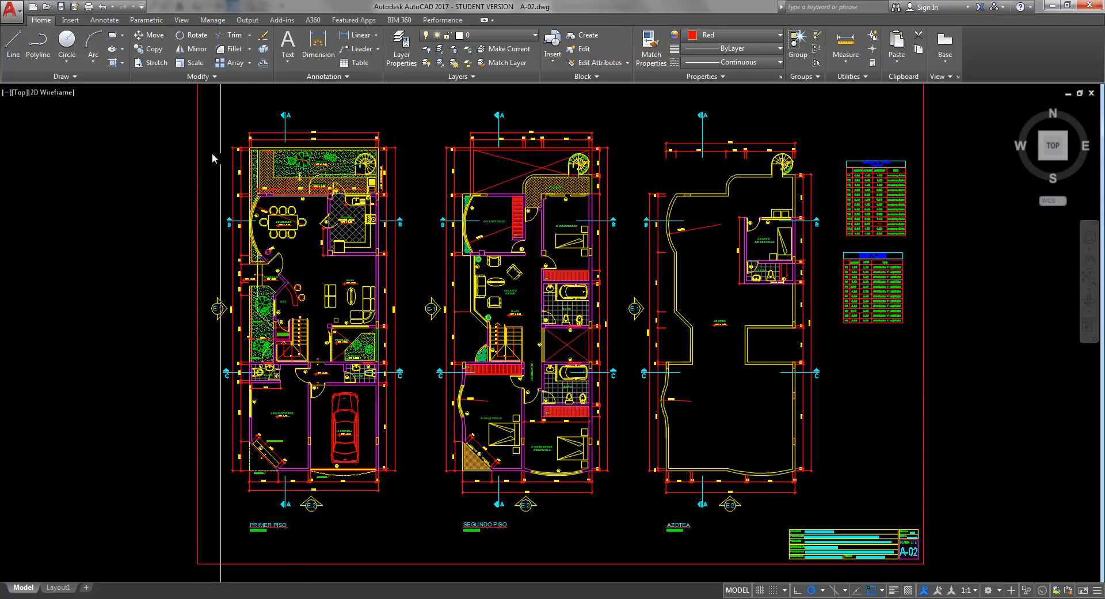